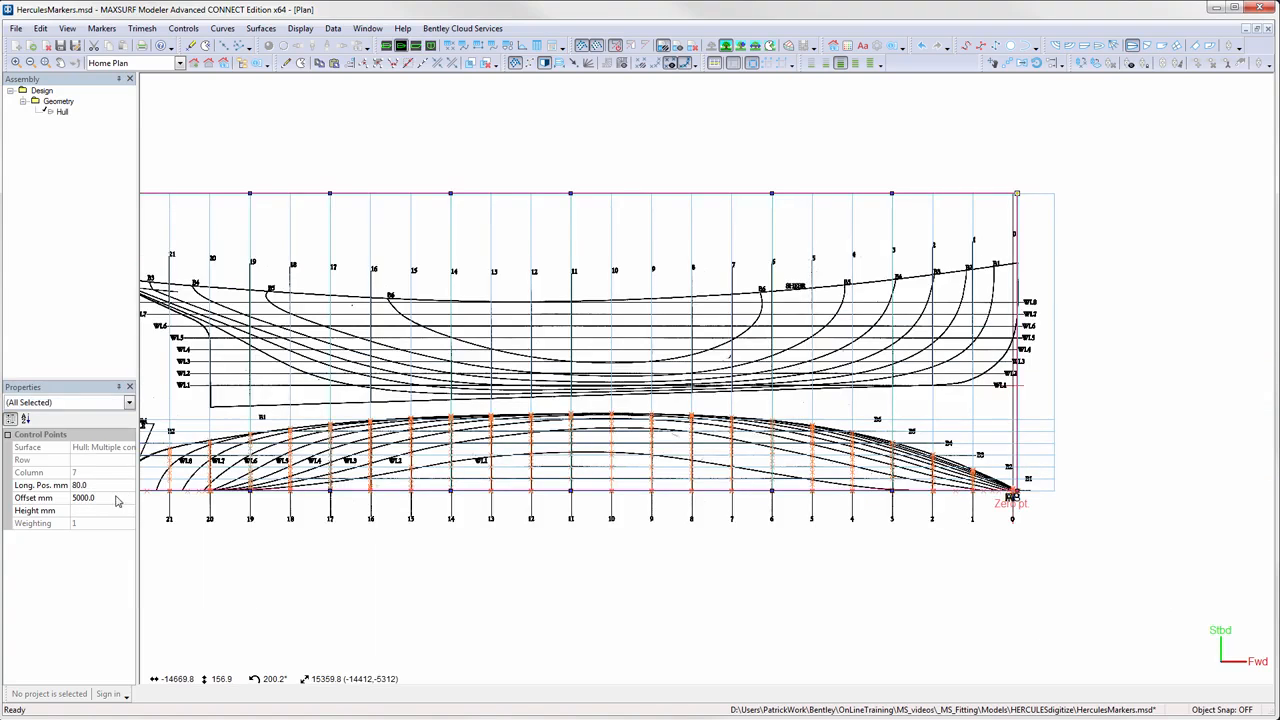
# Set the offset of the selected hull control points at the bow end to 0 mm.
pyautogui.click(45, 498)
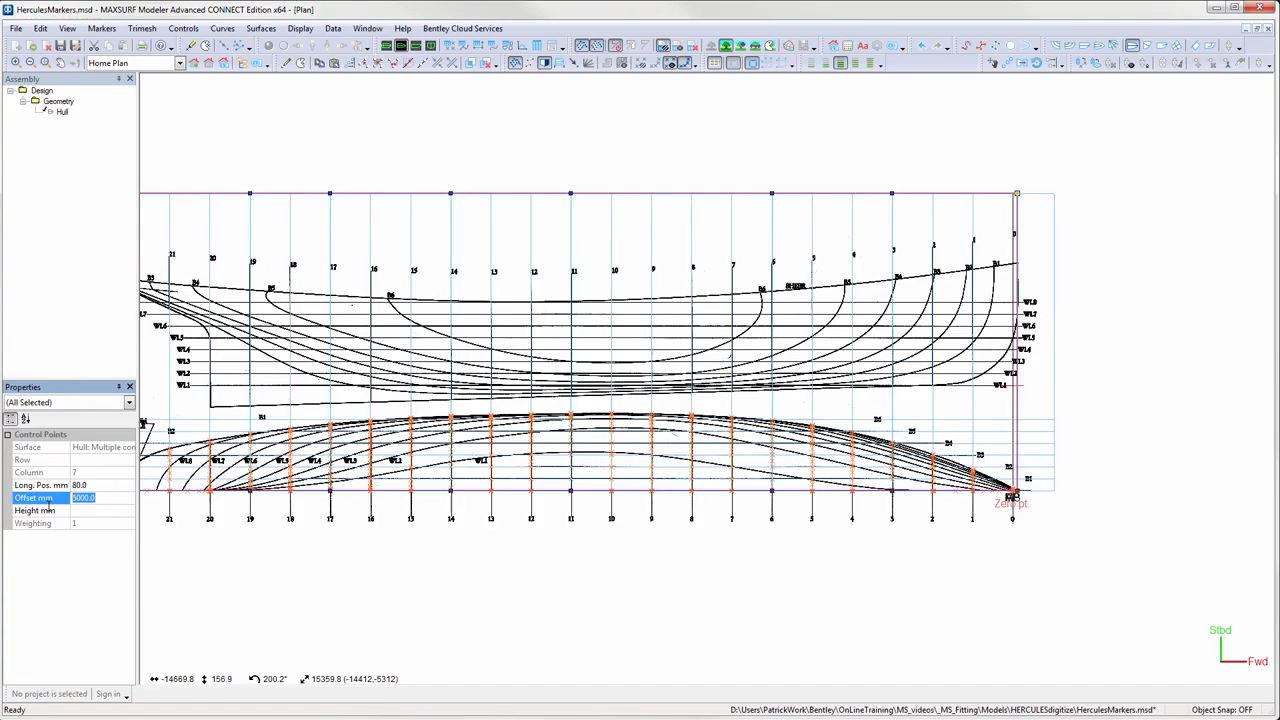
pyautogui.write('0')
pyautogui.press('Return')
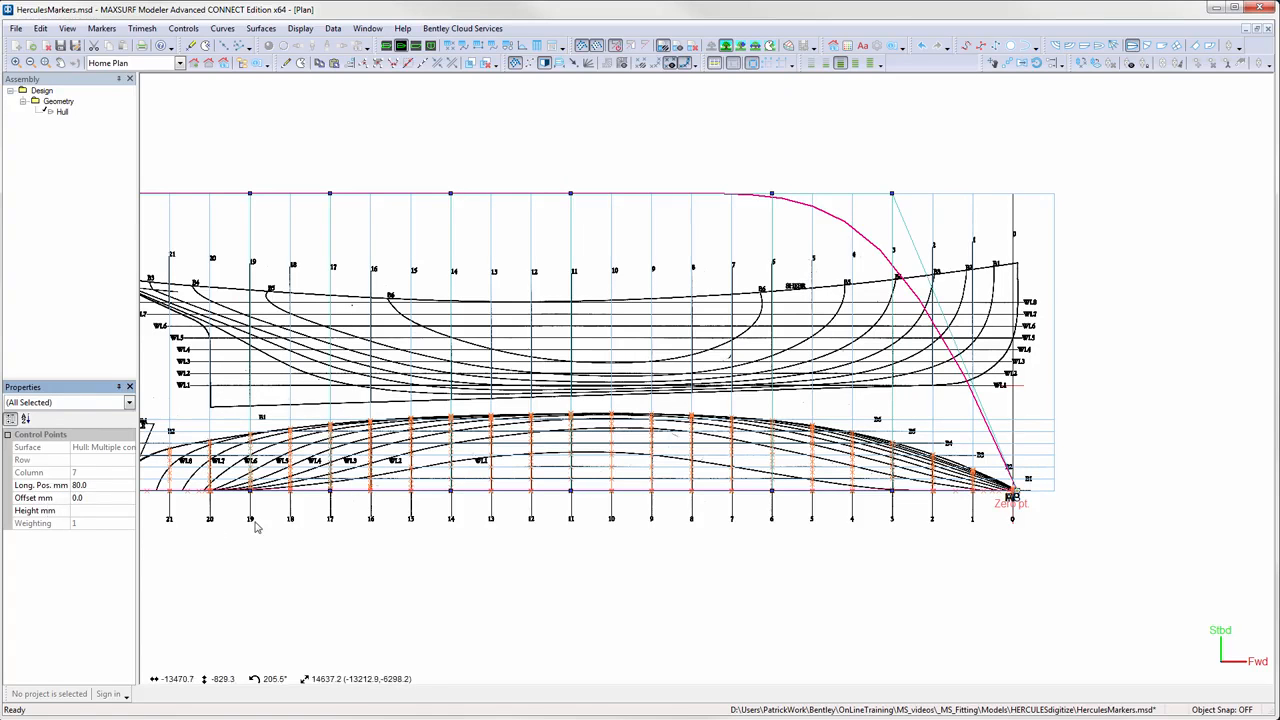
# Select the outer control points at the hull's aft end and set their offset to 0 mm.
pyautogui.scroll(-2, 429, 331)
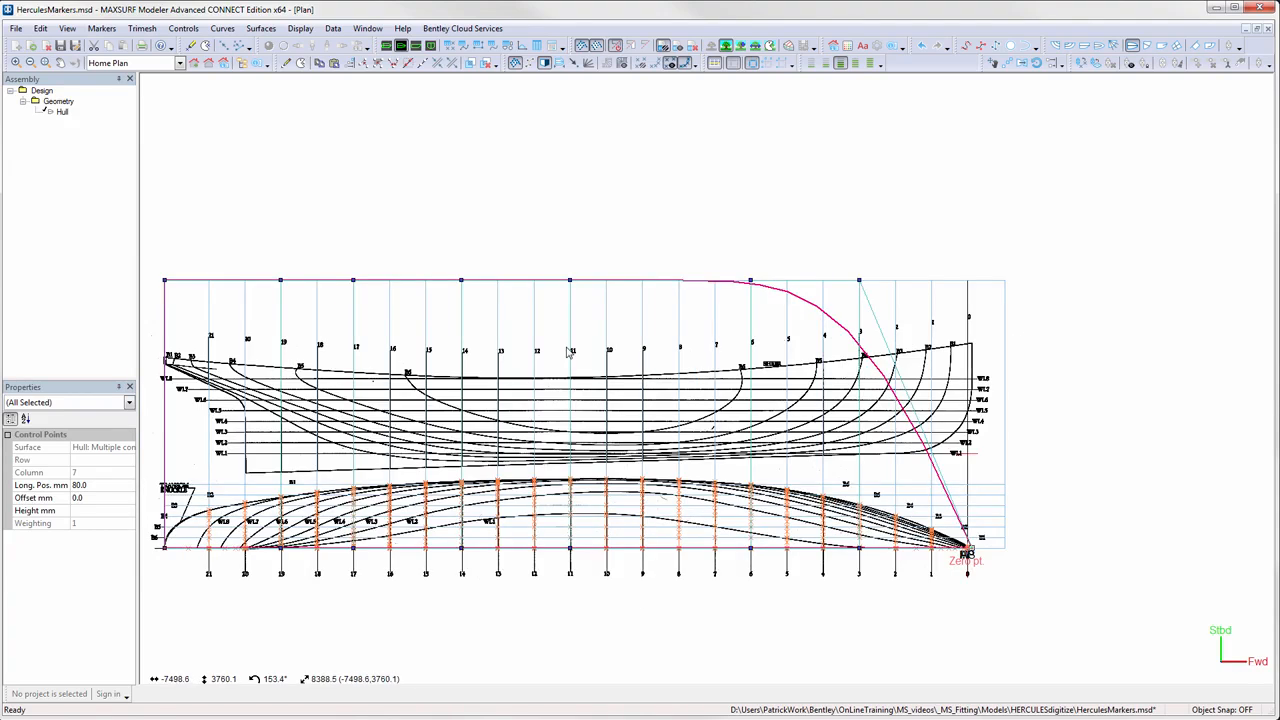
pyautogui.moveTo(346, 345); pyautogui.dragTo(421, 328, button='middle')
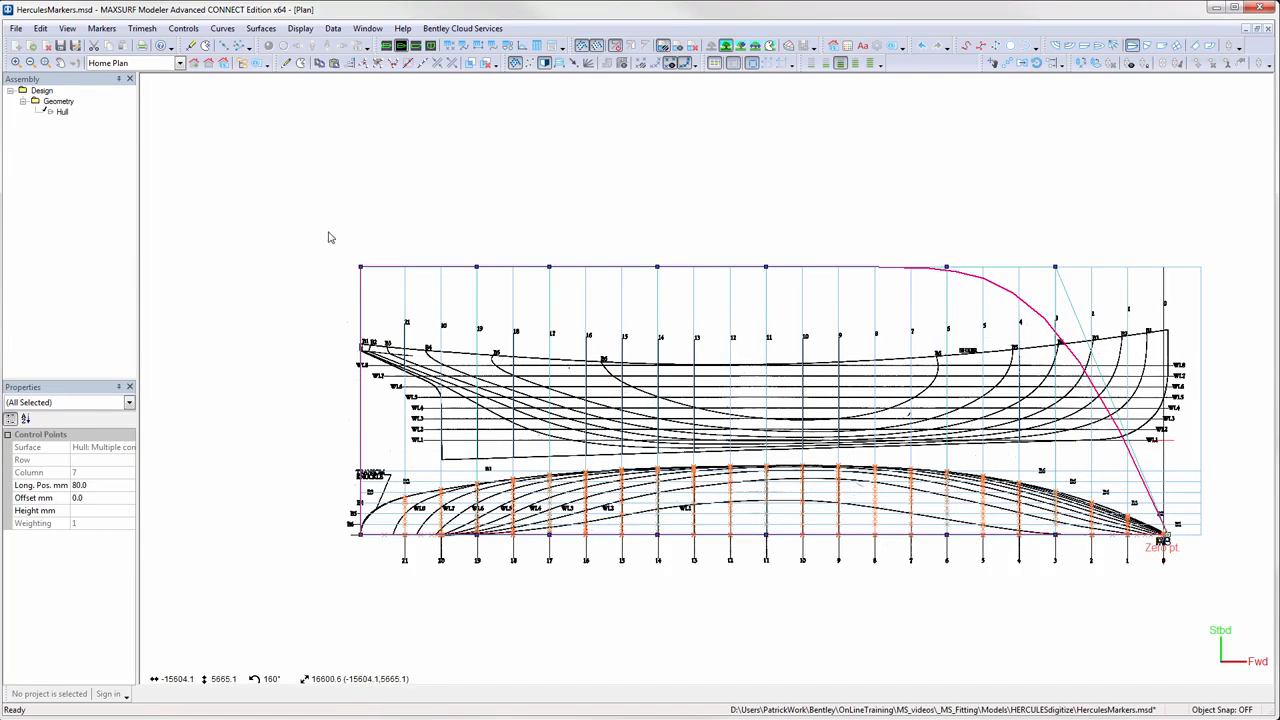
pyautogui.moveTo(328, 237); pyautogui.dragTo(396, 297)
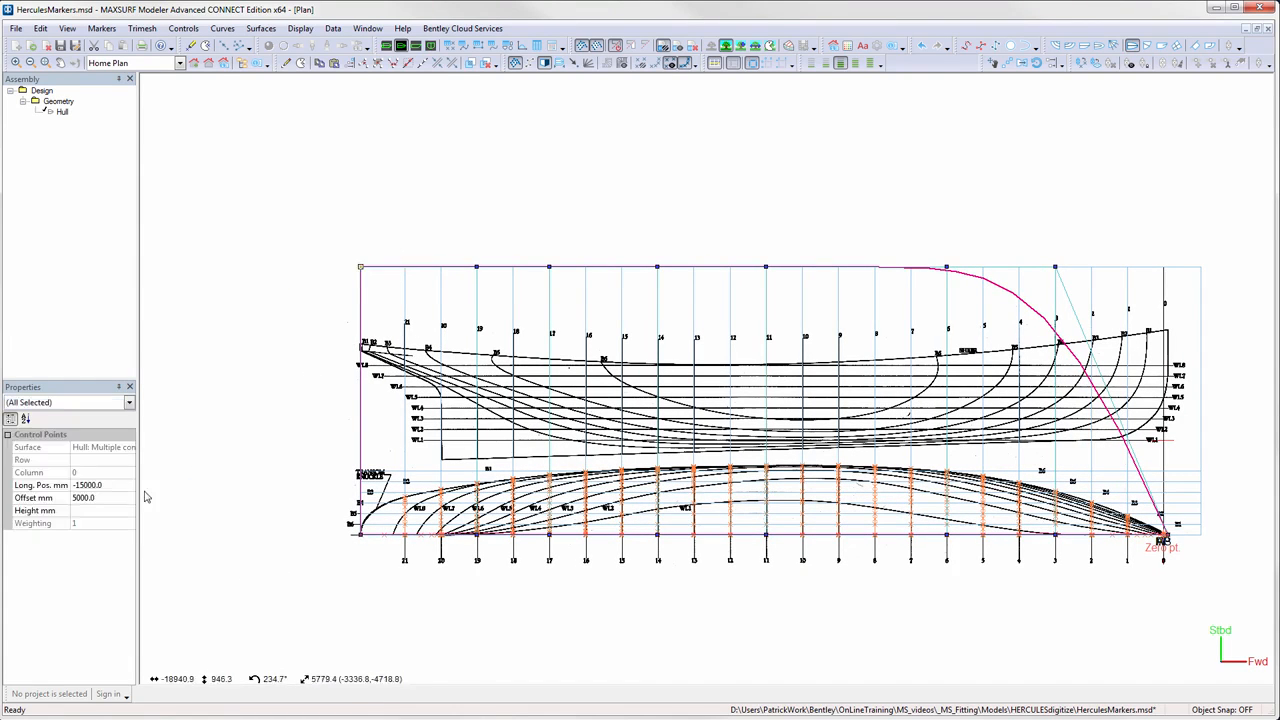
pyautogui.click(108, 498)
pyautogui.write('0')
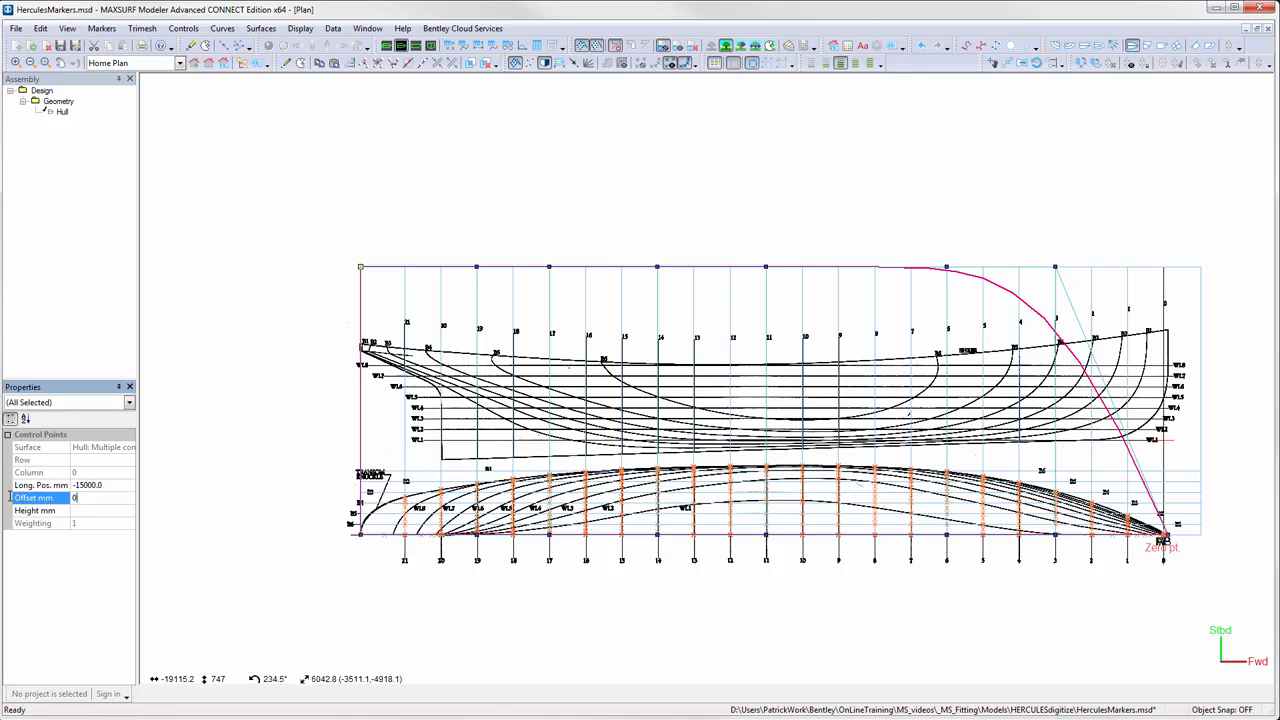
pyautogui.press('Return')
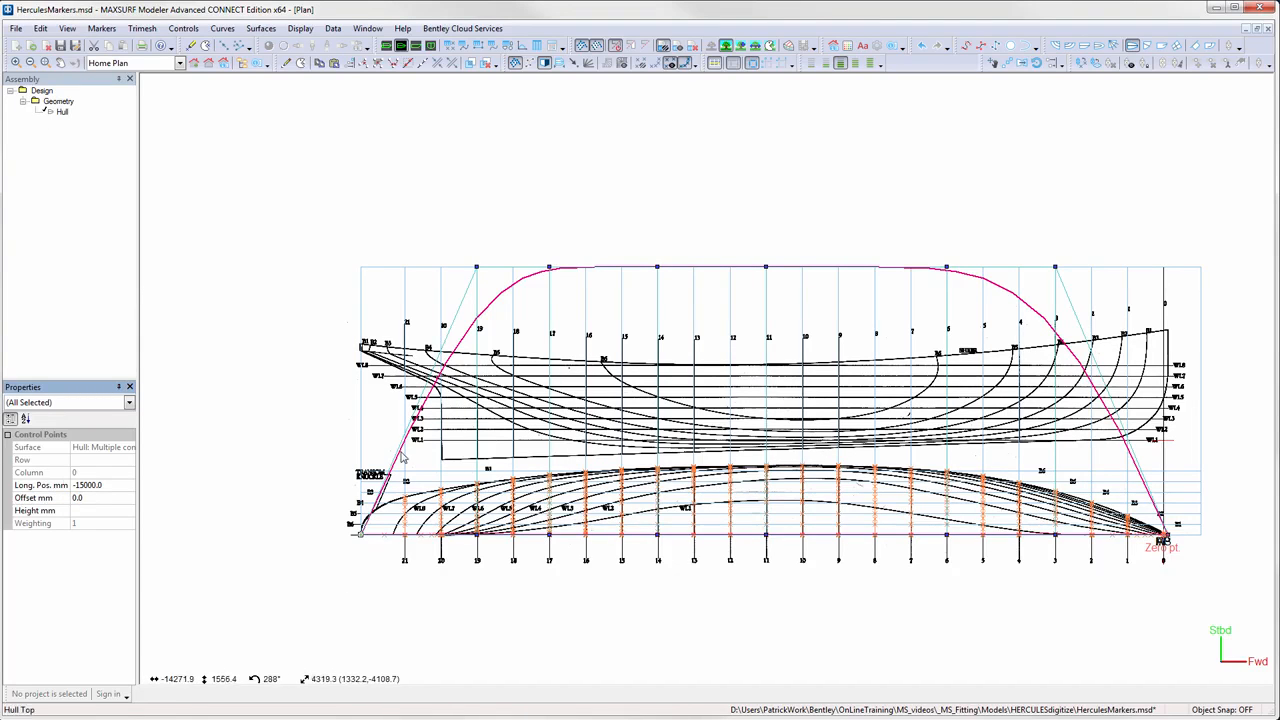
# Reduce the intermediate sheer control points' offset to about 1295 mm, and the one at station 3 to about 1008 mm.
pyautogui.moveTo(441, 249); pyautogui.dragTo(1060, 471)
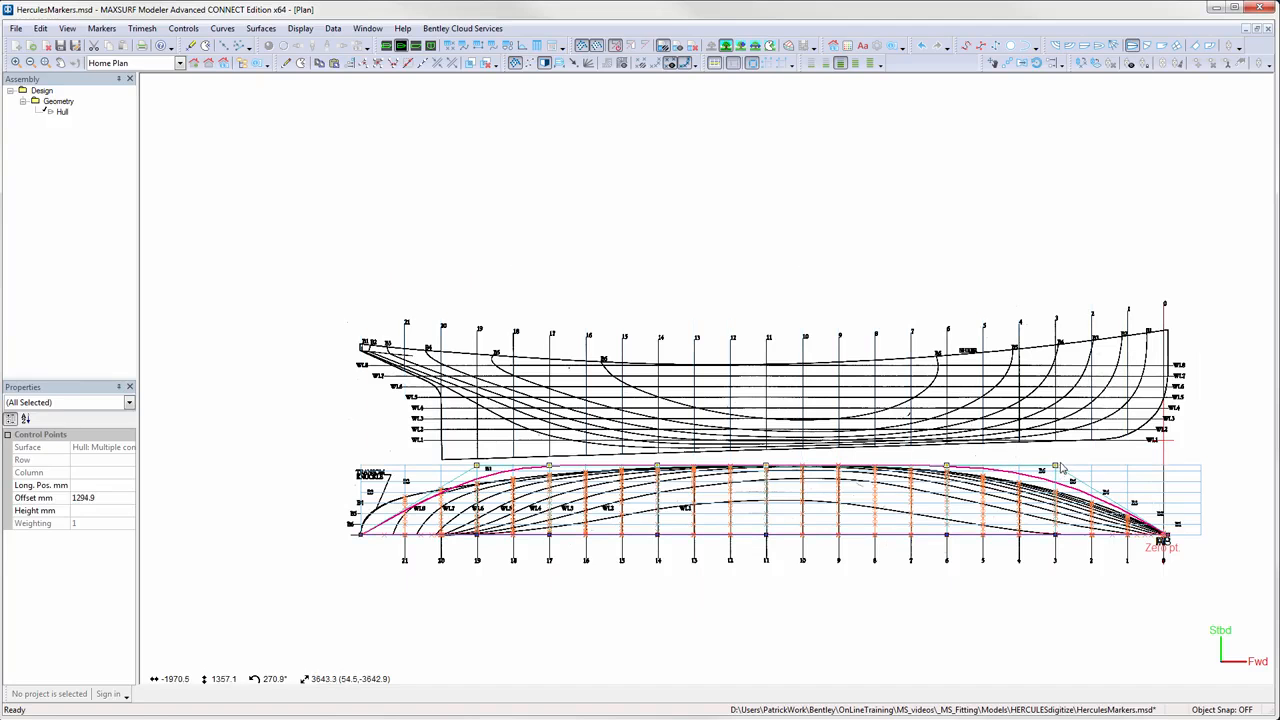
pyautogui.click(1056, 467)
pyautogui.moveTo(1057, 470); pyautogui.dragTo(1056, 483)
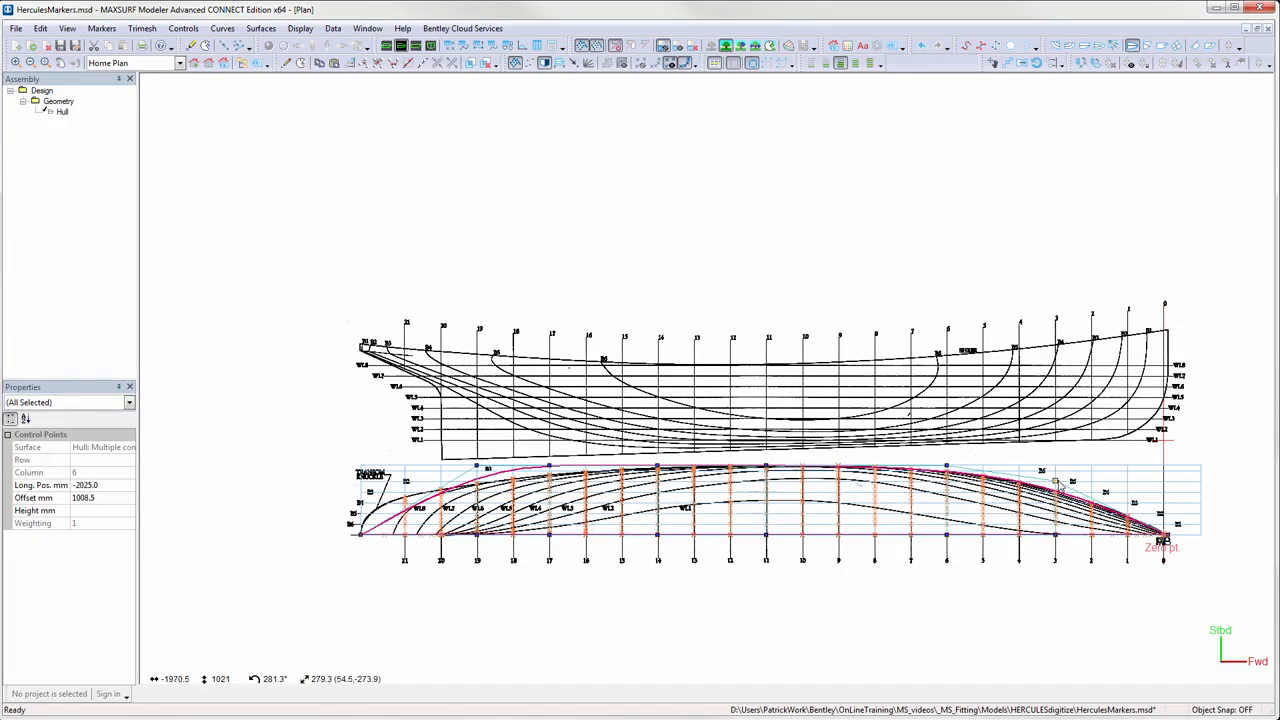
# Move the sheer control point at station 19 aft to the transom end, at an offset of about 948 mm.
pyautogui.scroll(2, 494, 494)
pyautogui.moveTo(494, 494); pyautogui.dragTo(652, 410, button='middle')
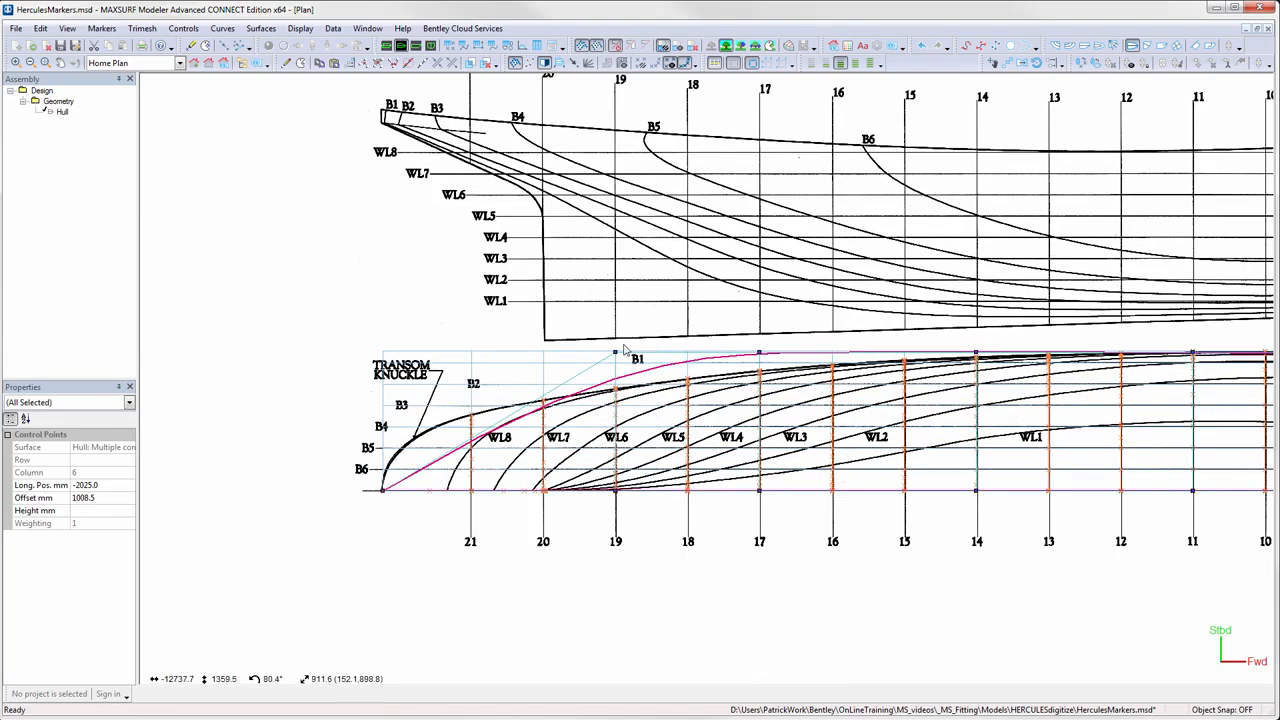
pyautogui.click(615, 353)
pyautogui.moveTo(615, 355); pyautogui.dragTo(384, 395)
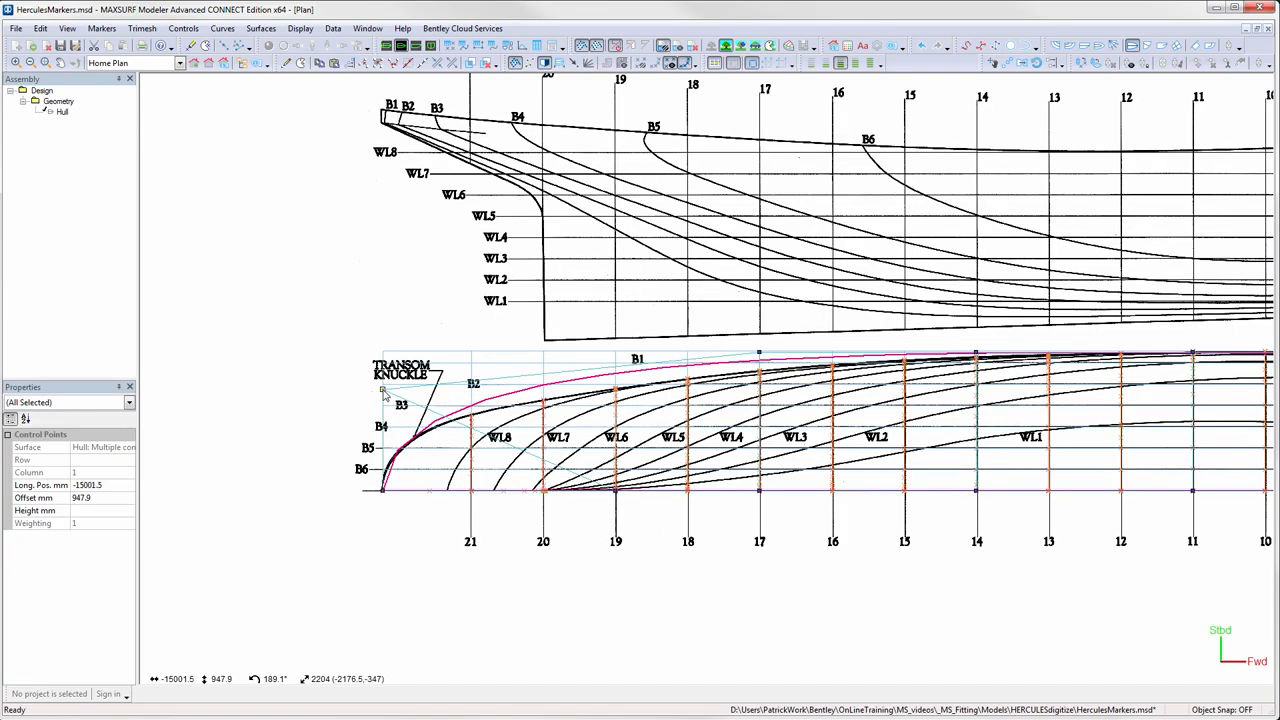
# Select the outer column 1 control points at the transom and set their longitudinal position to -15000 mm.
pyautogui.click(384, 491)
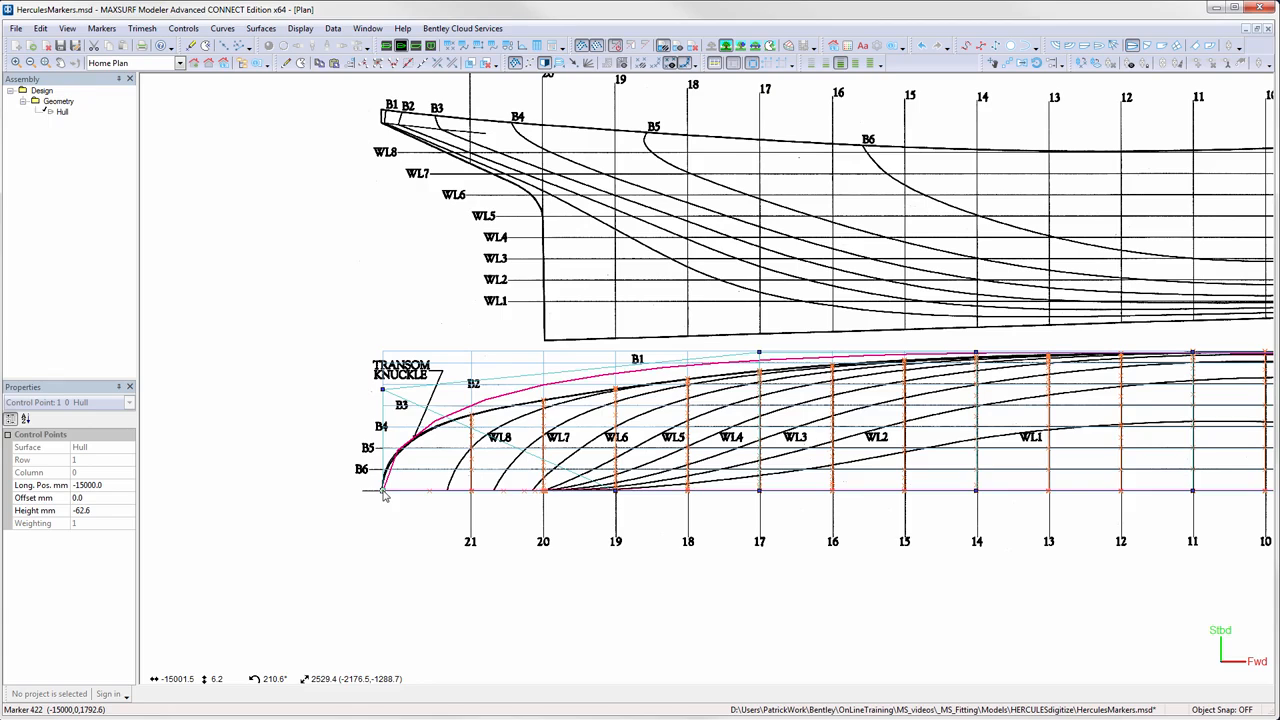
pyautogui.moveTo(358, 379); pyautogui.dragTo(395, 402)
pyautogui.click(113, 486)
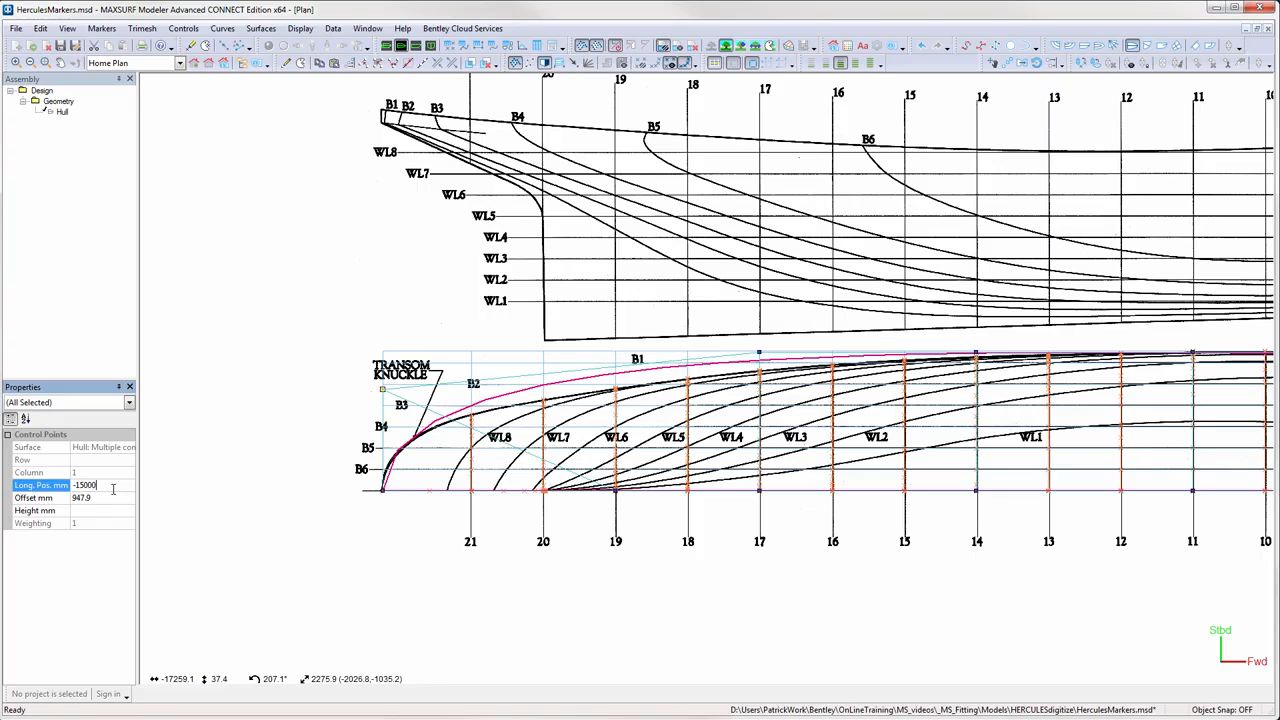
pyautogui.write('-15000')
pyautogui.press('Return')
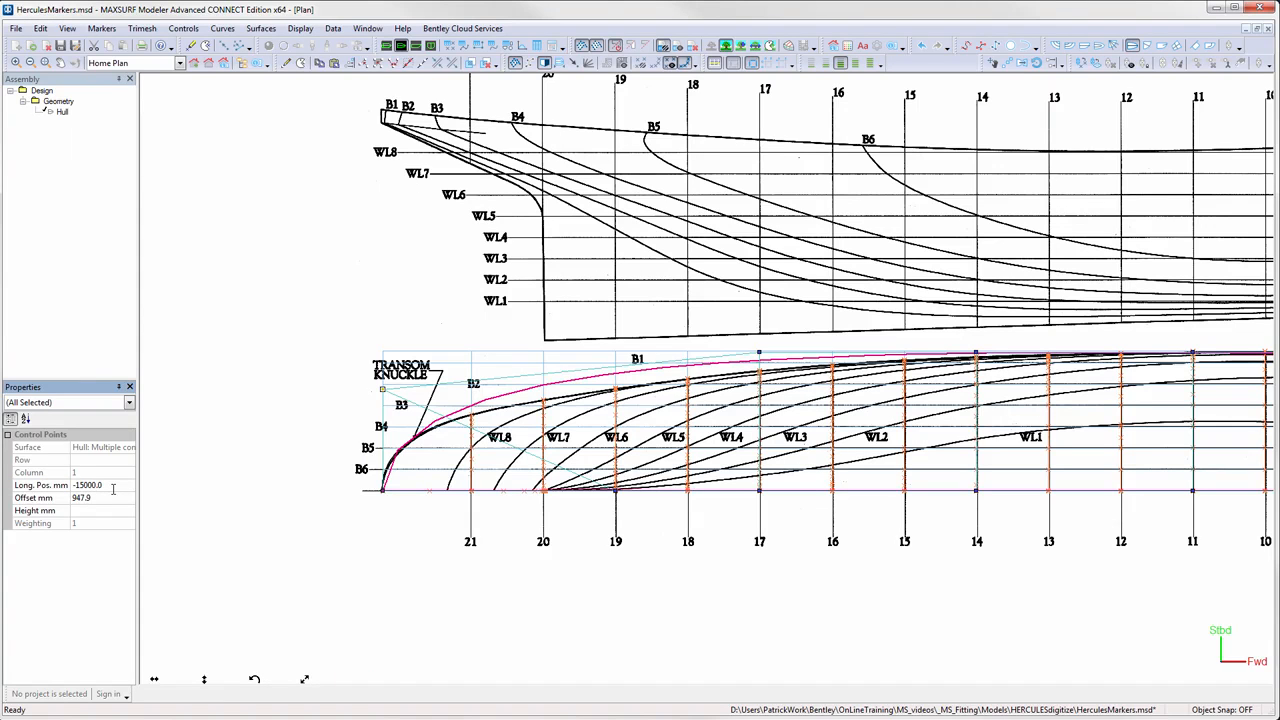
# Raise the surface precision one level and reduce the station 17 sheer control point's offset to about 1154 mm.
pyautogui.click(856, 64)
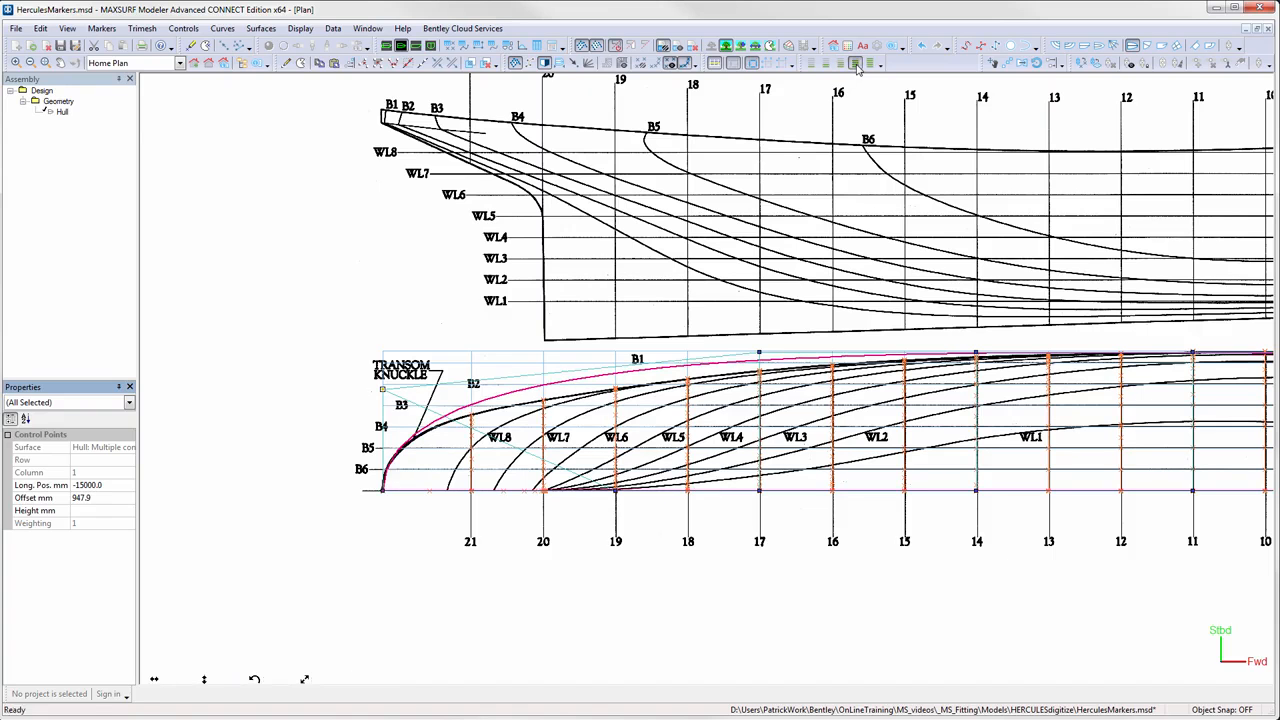
pyautogui.click(760, 355)
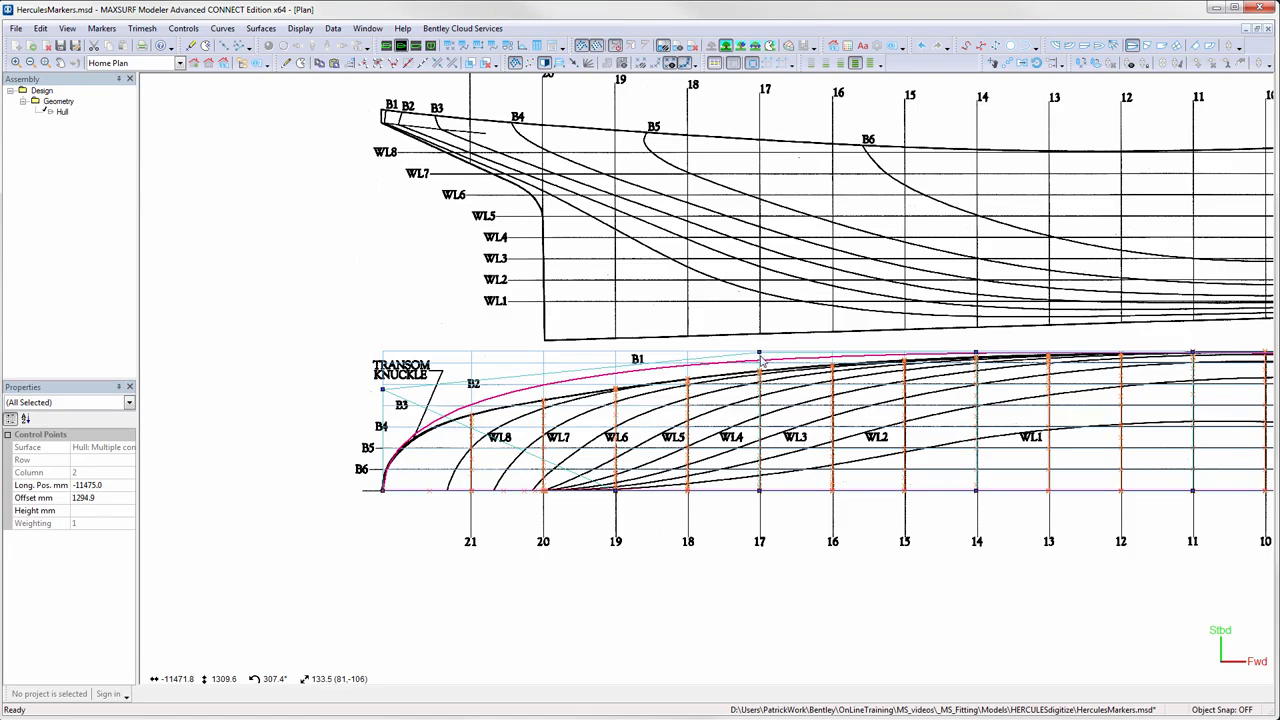
pyautogui.moveTo(762, 362); pyautogui.dragTo(761, 374)
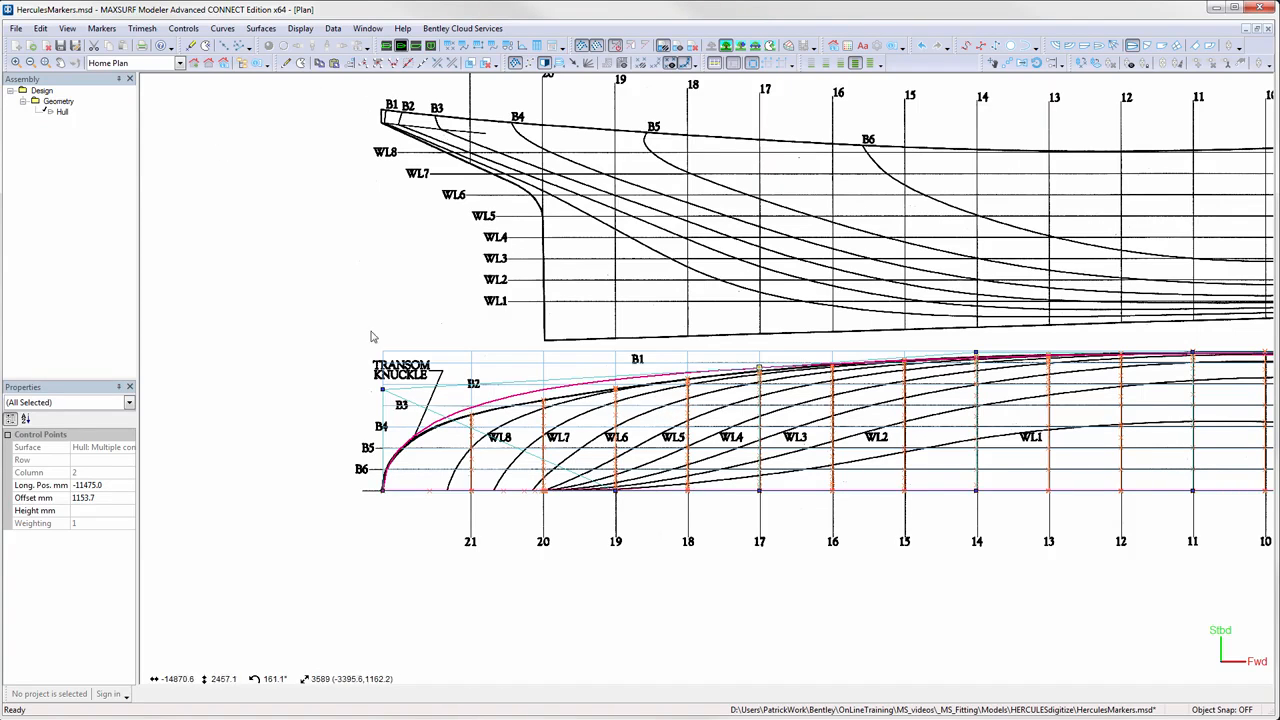
# Add a control point column to the hull at station 20 on the sheer line in the Profile view.
pyautogui.click(415, 46)
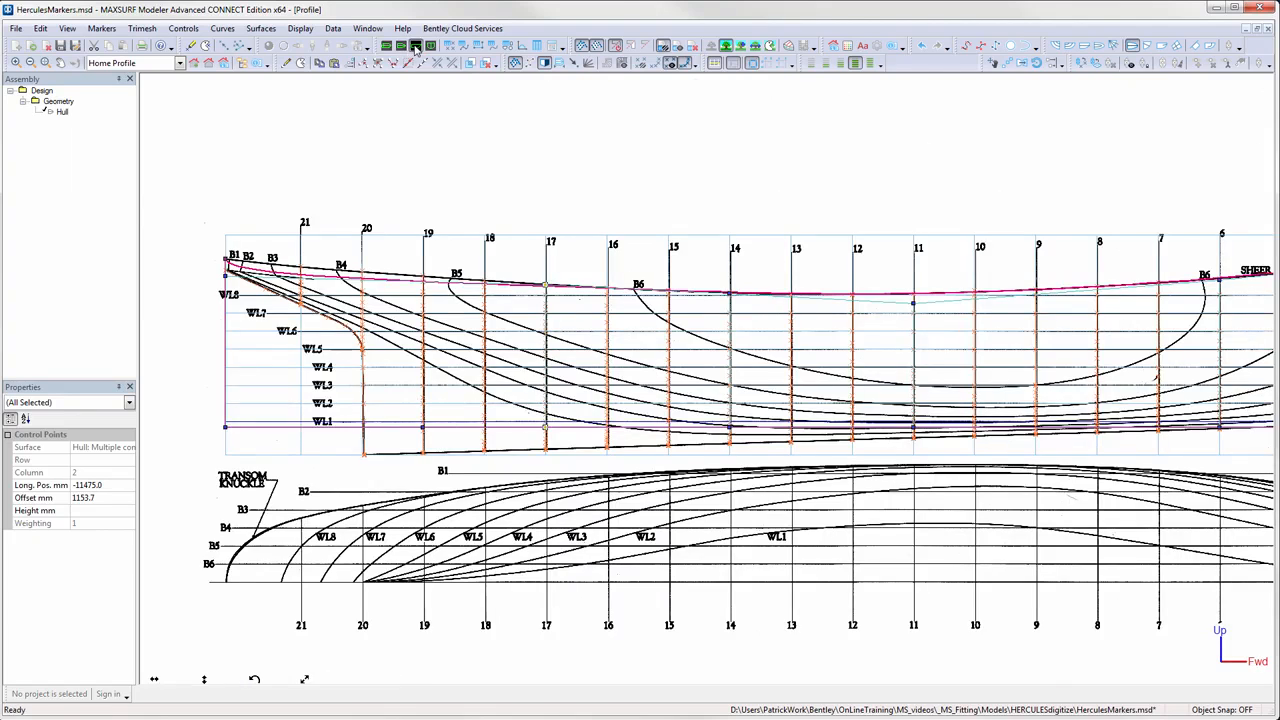
pyautogui.click(287, 63)
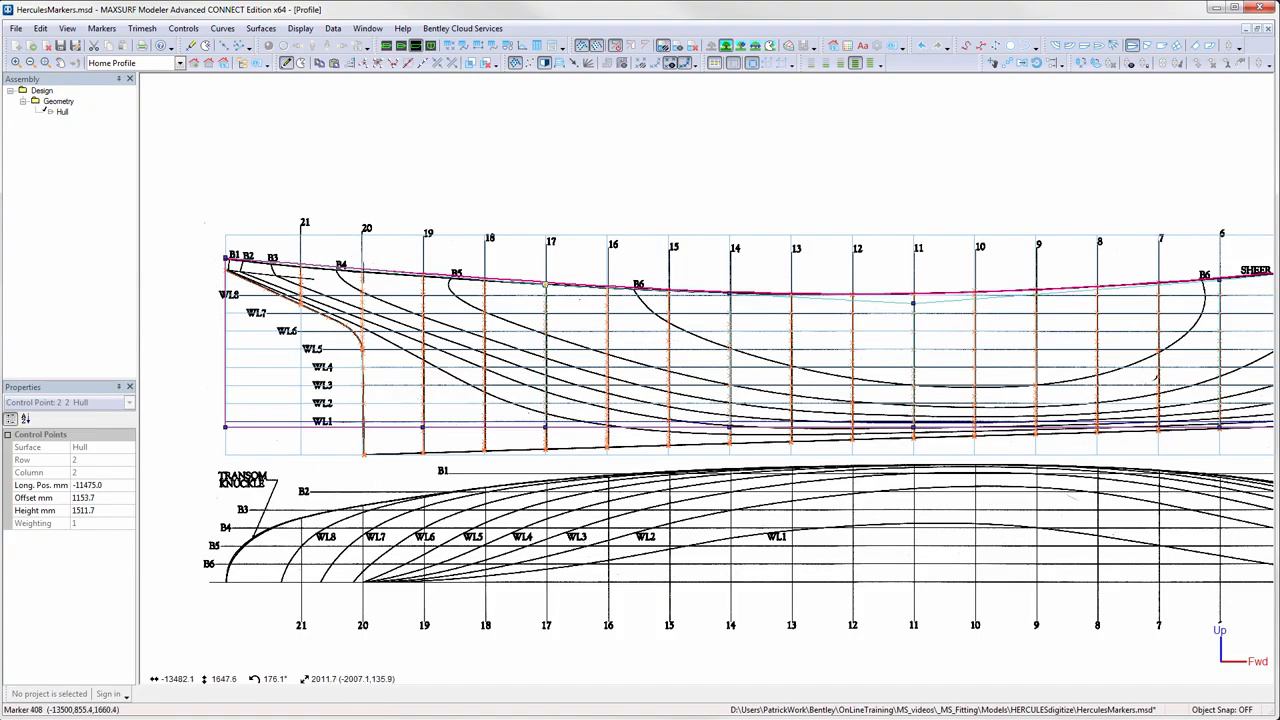
pyautogui.click(363, 273)
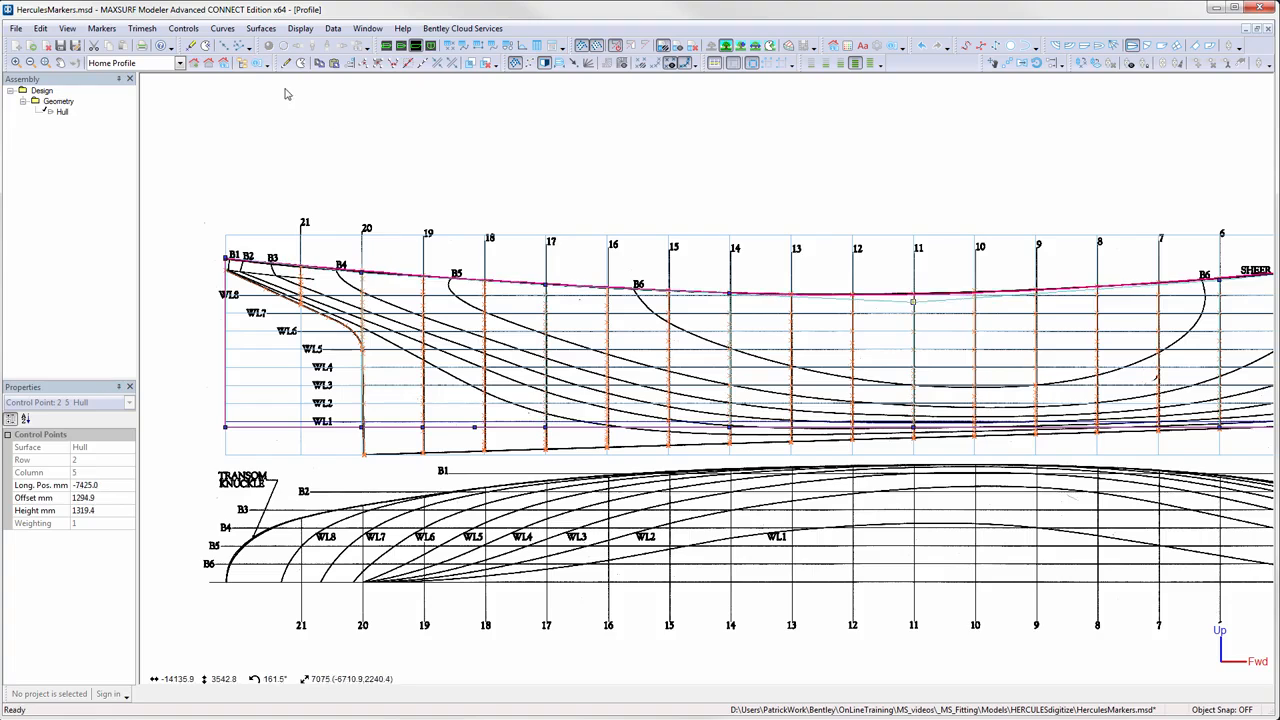
# In the Plan view, reduce the station 20 sheer control point's offset to about 1035 mm and pull the outer transom point toward the centreline.
pyautogui.click(401, 46)
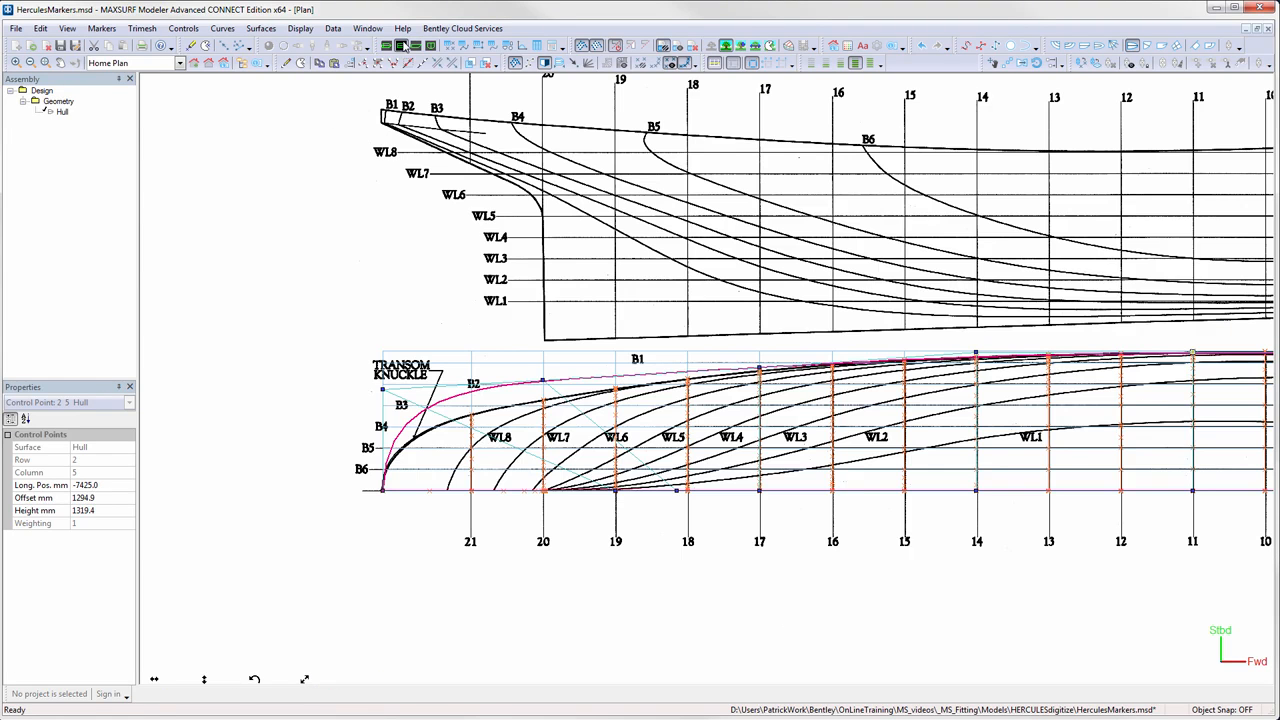
pyautogui.click(544, 383)
pyautogui.hotkey('ctrl', 'a')
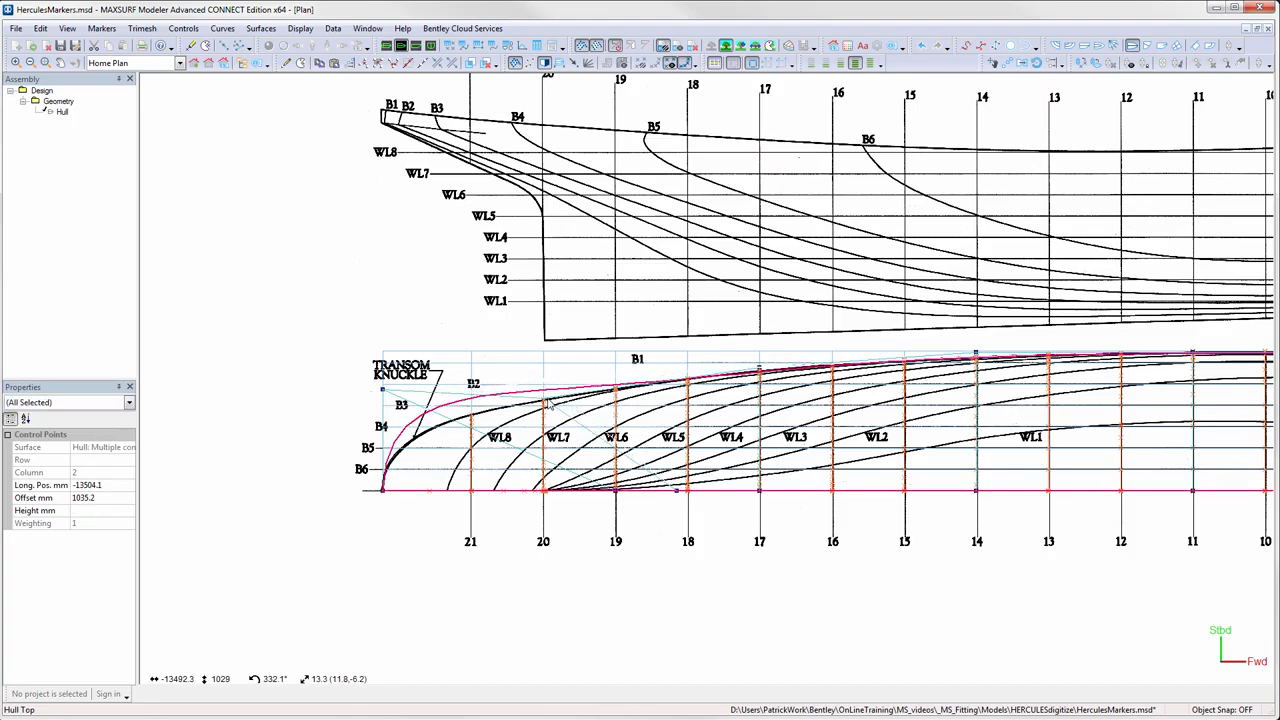
pyautogui.click(383, 390)
pyautogui.moveTo(383, 390); pyautogui.dragTo(381, 426)
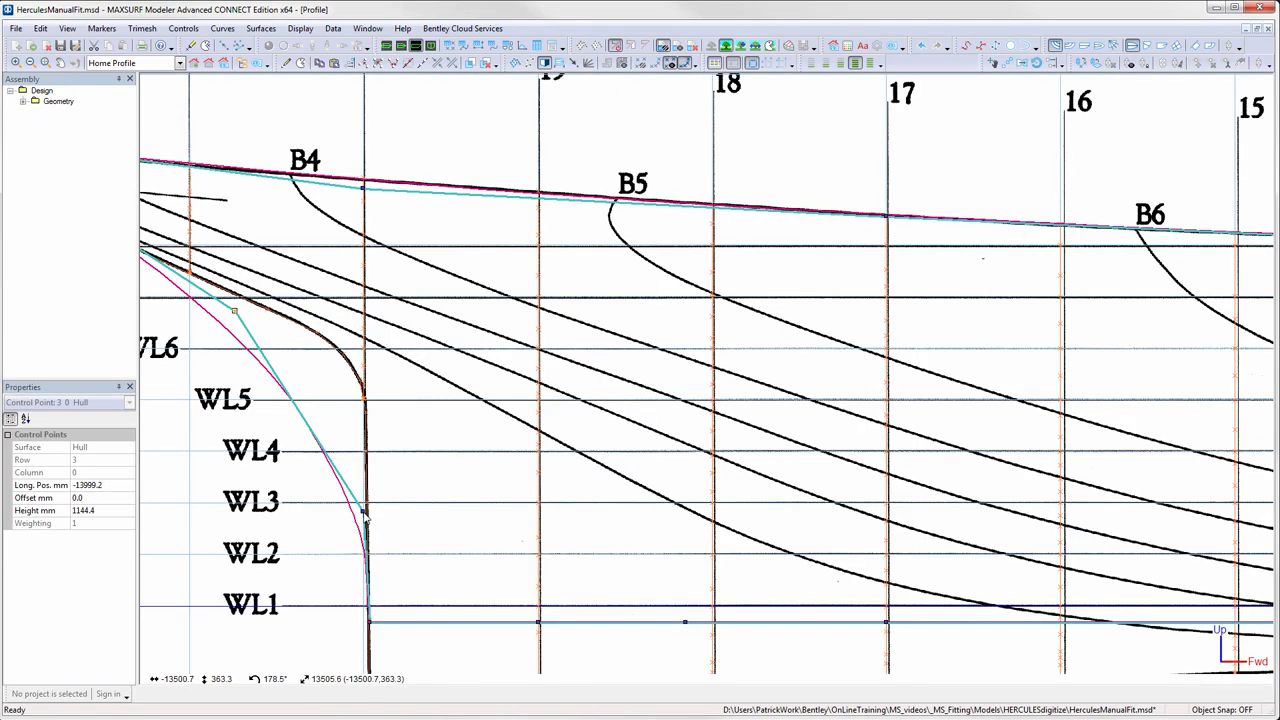
# Fit the stern profile in the Profile view by moving its control points to about (-13488, 996) mm and (-13971, 1180) mm.
pyautogui.click(365, 513)
pyautogui.moveTo(365, 513); pyautogui.dragTo(369, 354)
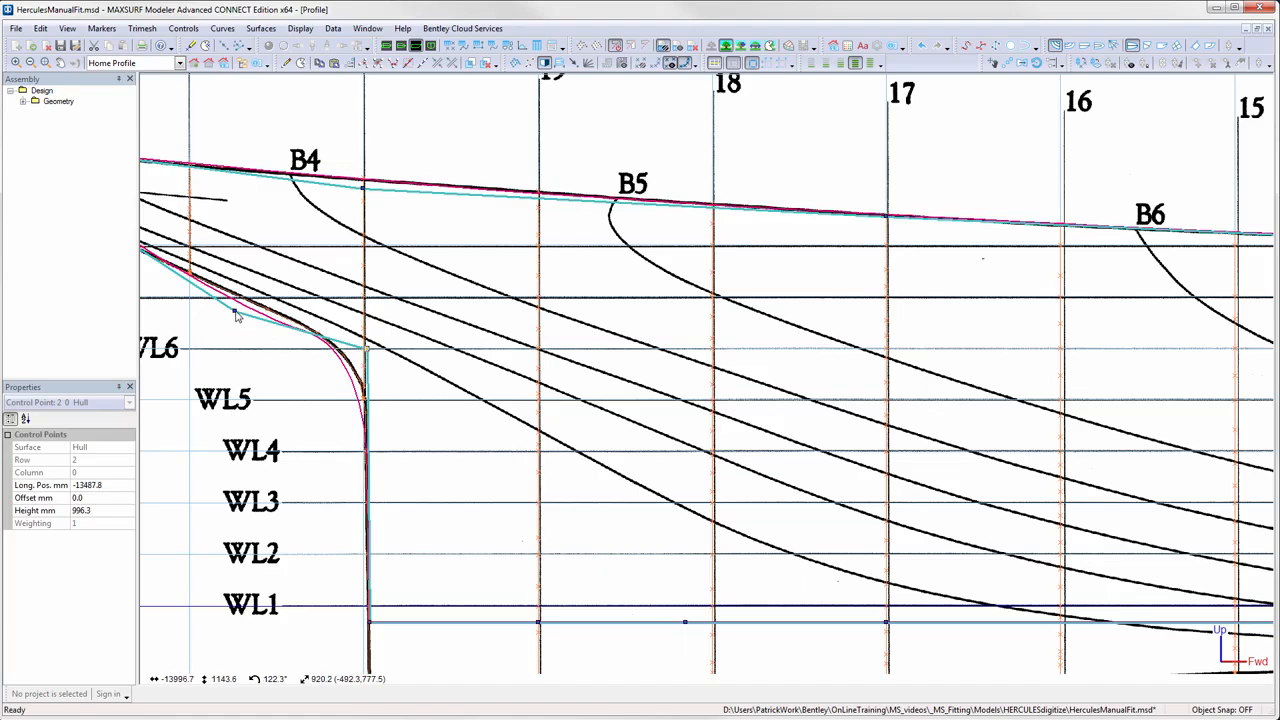
pyautogui.moveTo(235, 311); pyautogui.dragTo(241, 300)
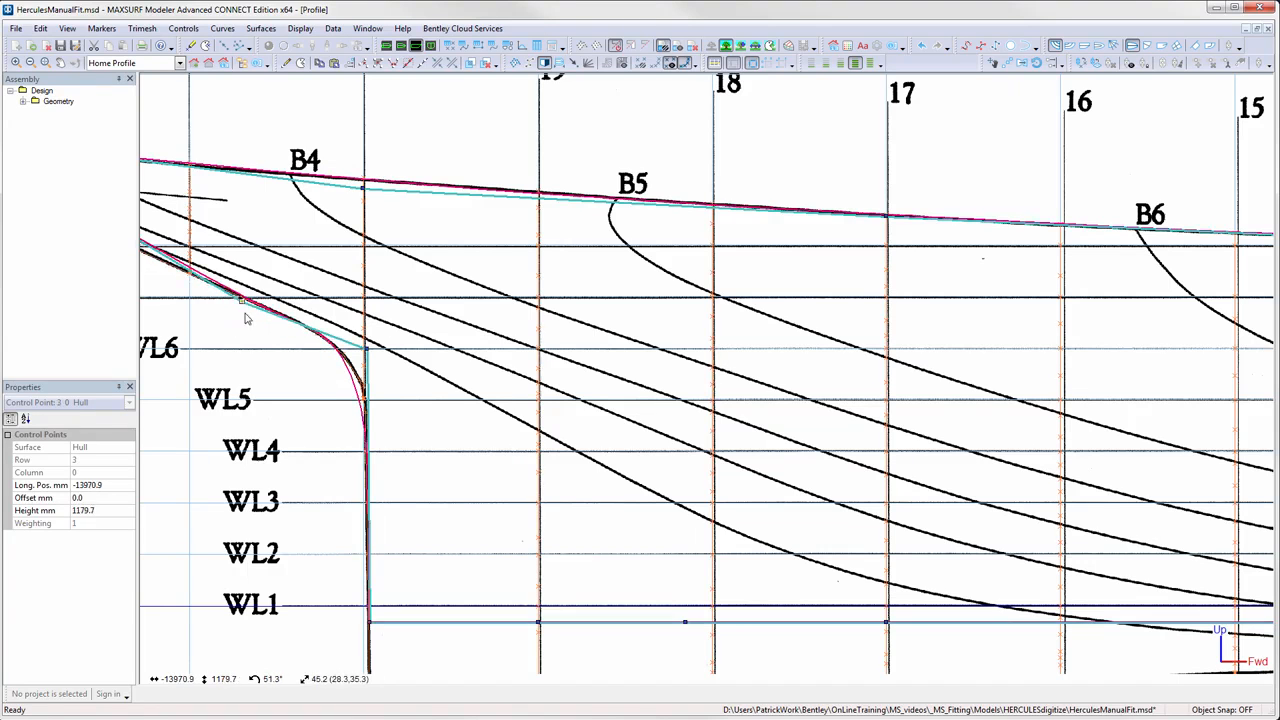
pyautogui.moveTo(252, 336); pyautogui.dragTo(420, 352, button='middle')
pyautogui.moveTo(323, 350); pyautogui.dragTo(380, 352, button='middle')
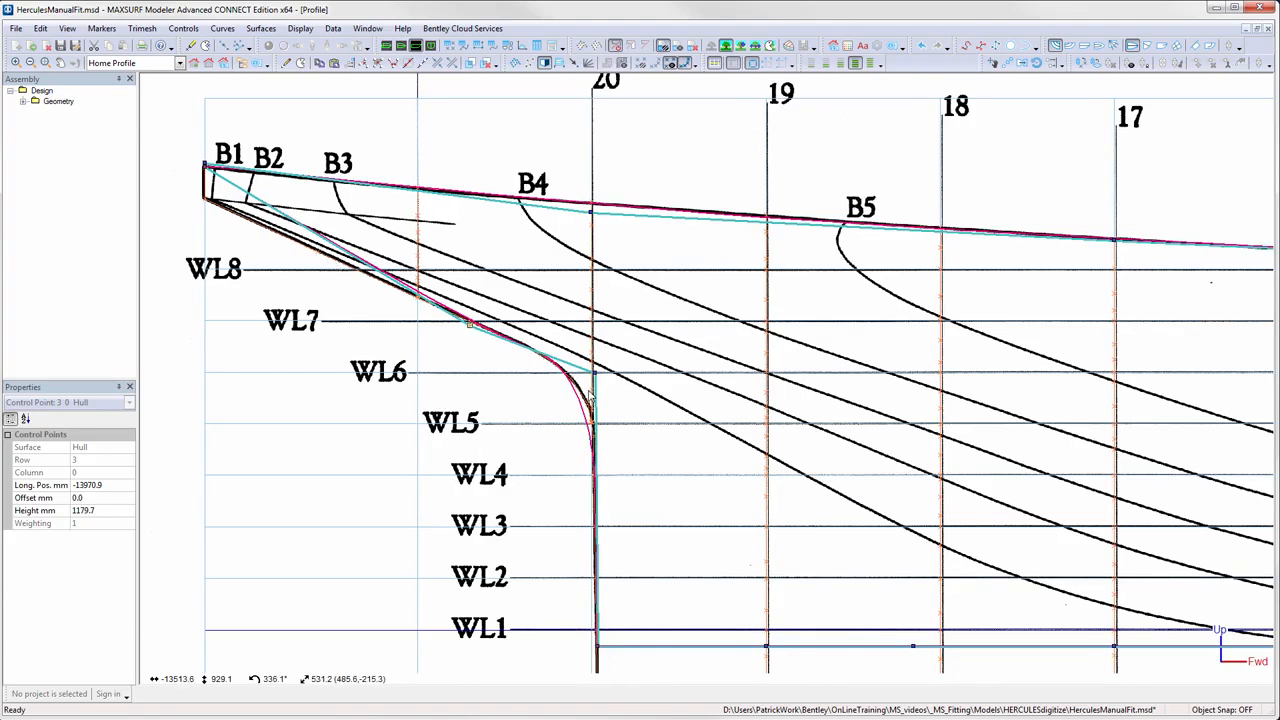
# In the Body Plan, add two control point rows to the station 14 column at heights of about 1178 mm and 699 mm.
pyautogui.click(430, 47)
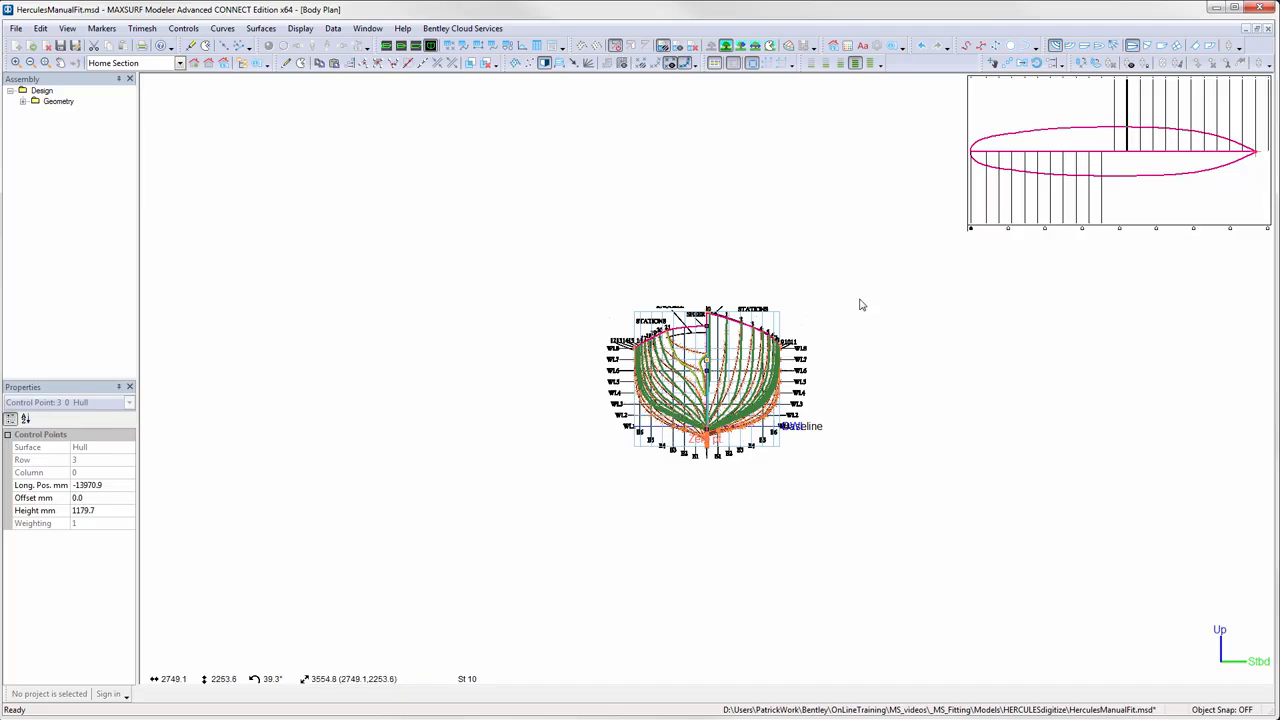
pyautogui.scroll(2, 760, 358)
pyautogui.scroll(2, 752, 352)
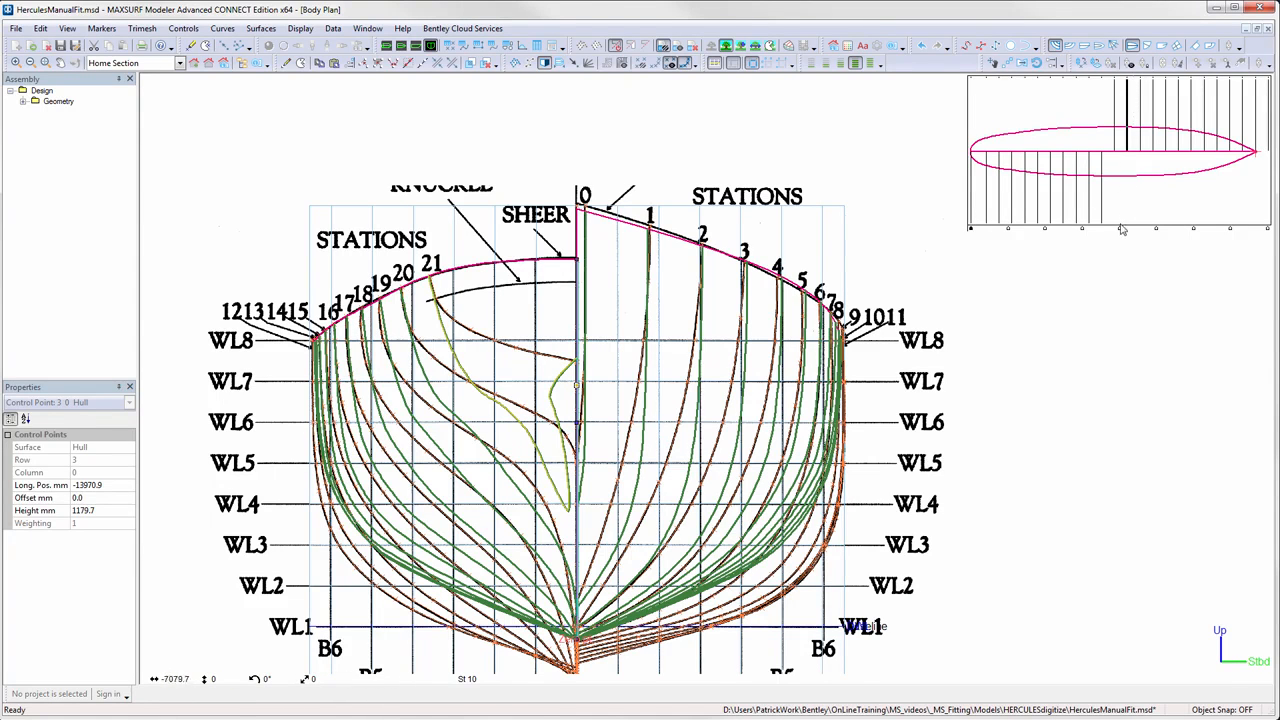
pyautogui.click(1120, 228)
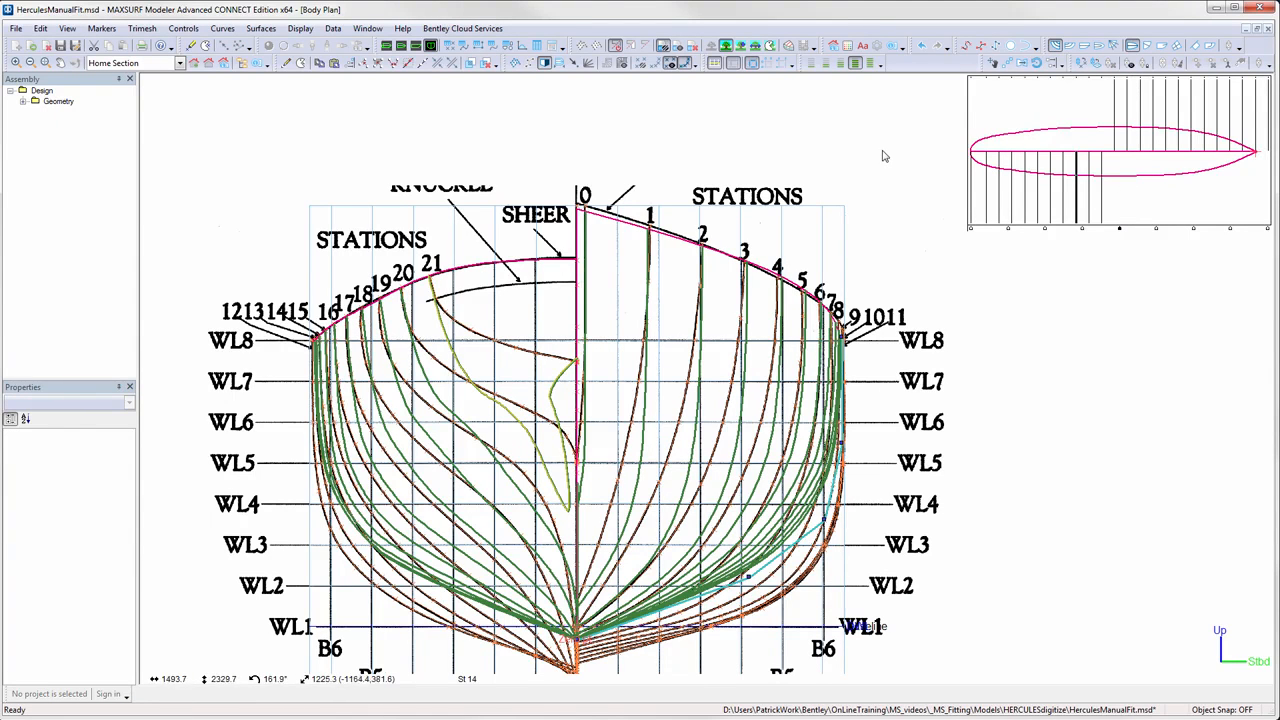
pyautogui.click(286, 62)
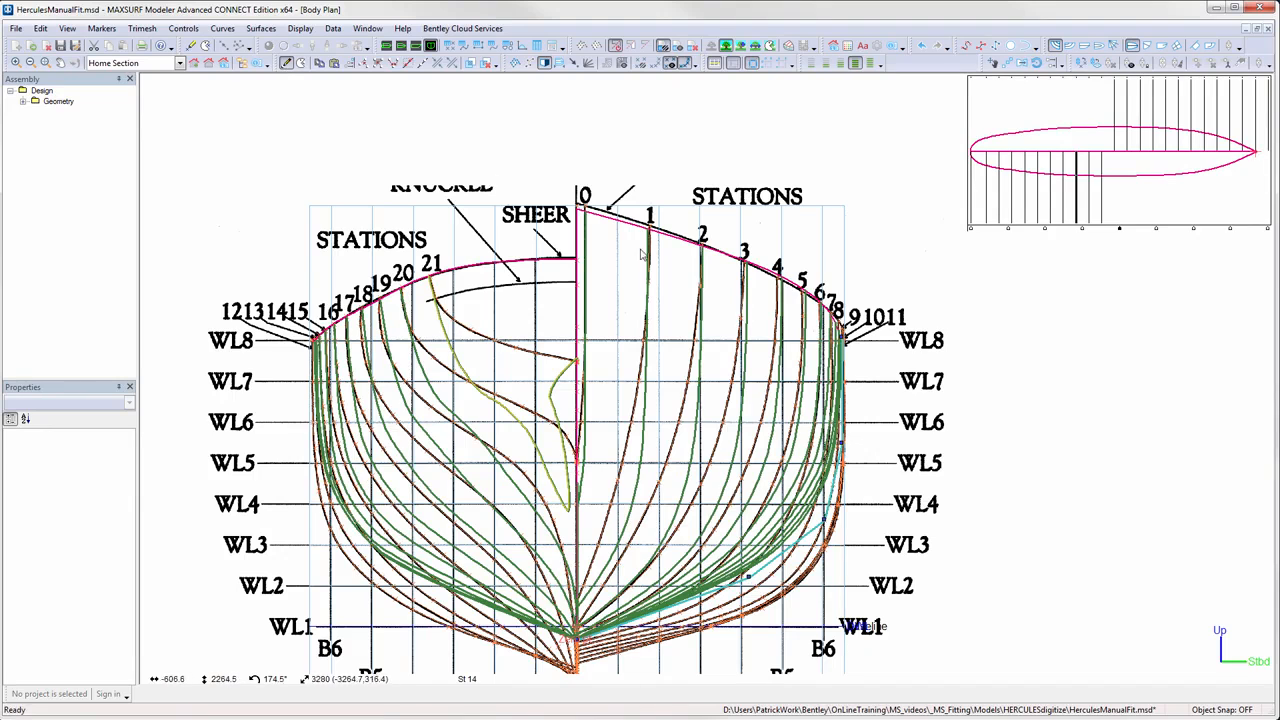
pyautogui.click(844, 388)
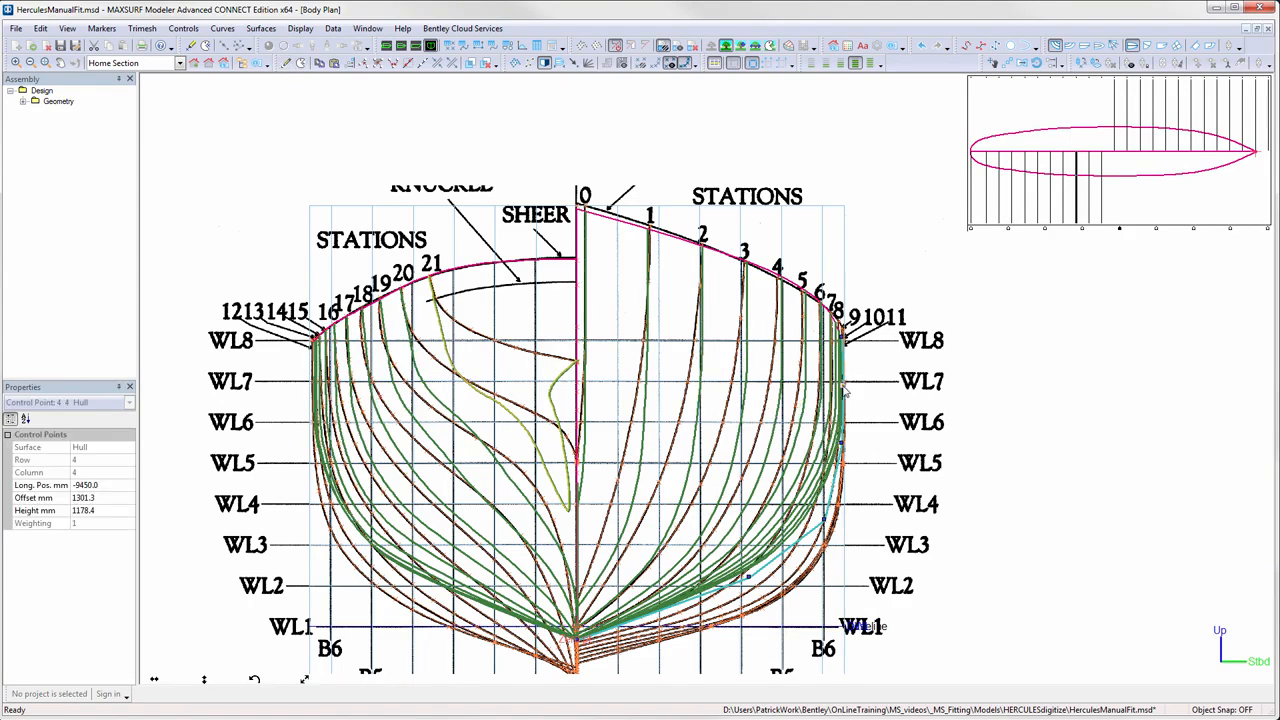
pyautogui.click(287, 63)
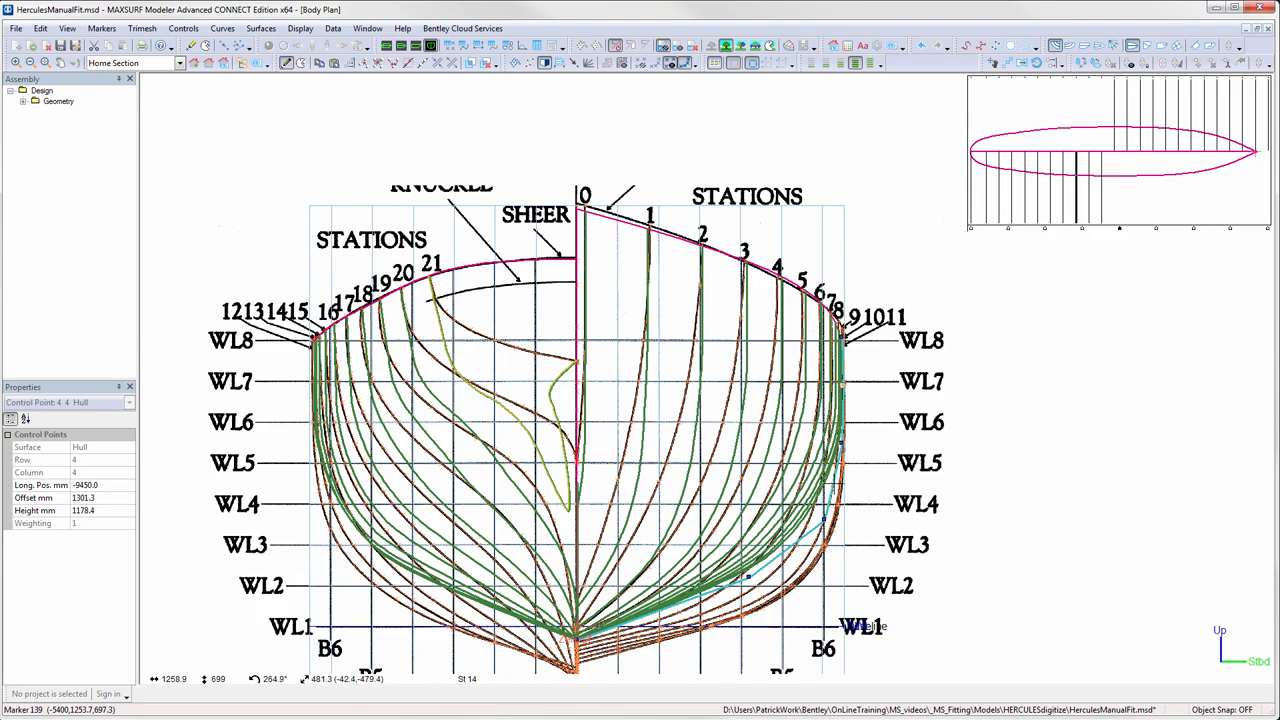
pyautogui.click(833, 486)
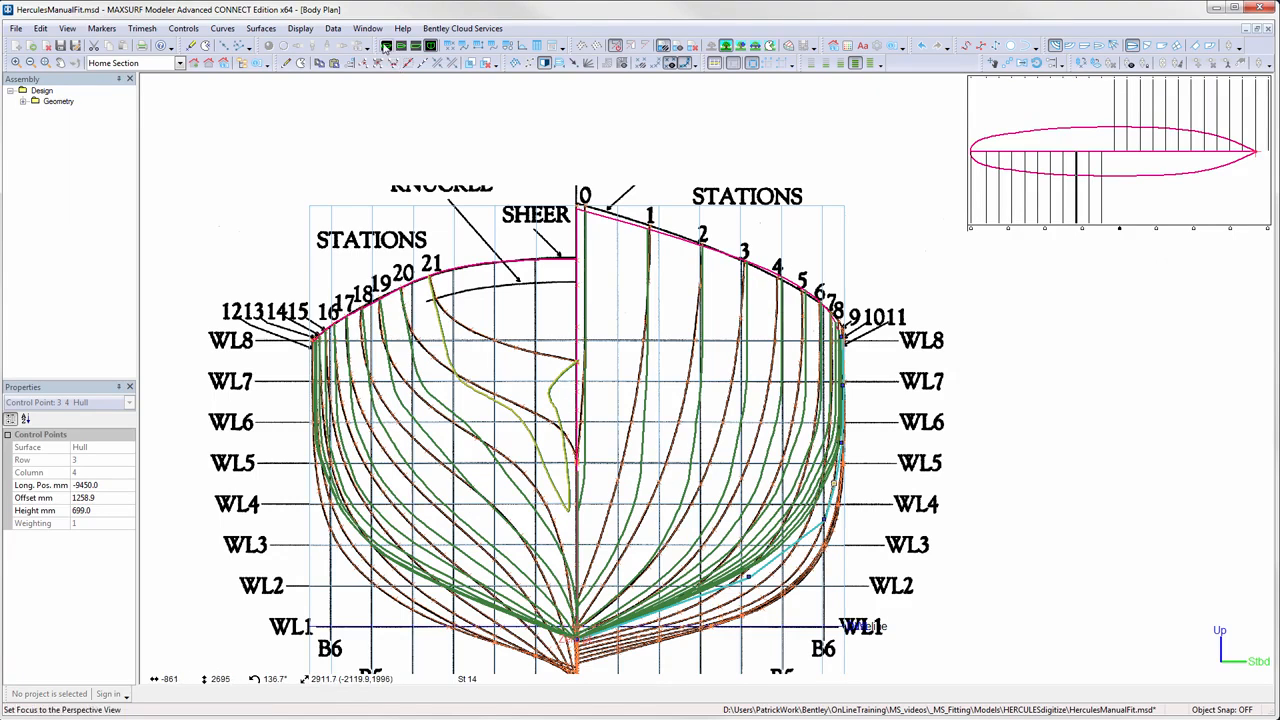
# In the Profile view, compact the two upper stern centreline control points below the sheer and move them to the transom's lower corner at about (-15002, 1675) mm.
pyautogui.click(415, 46)
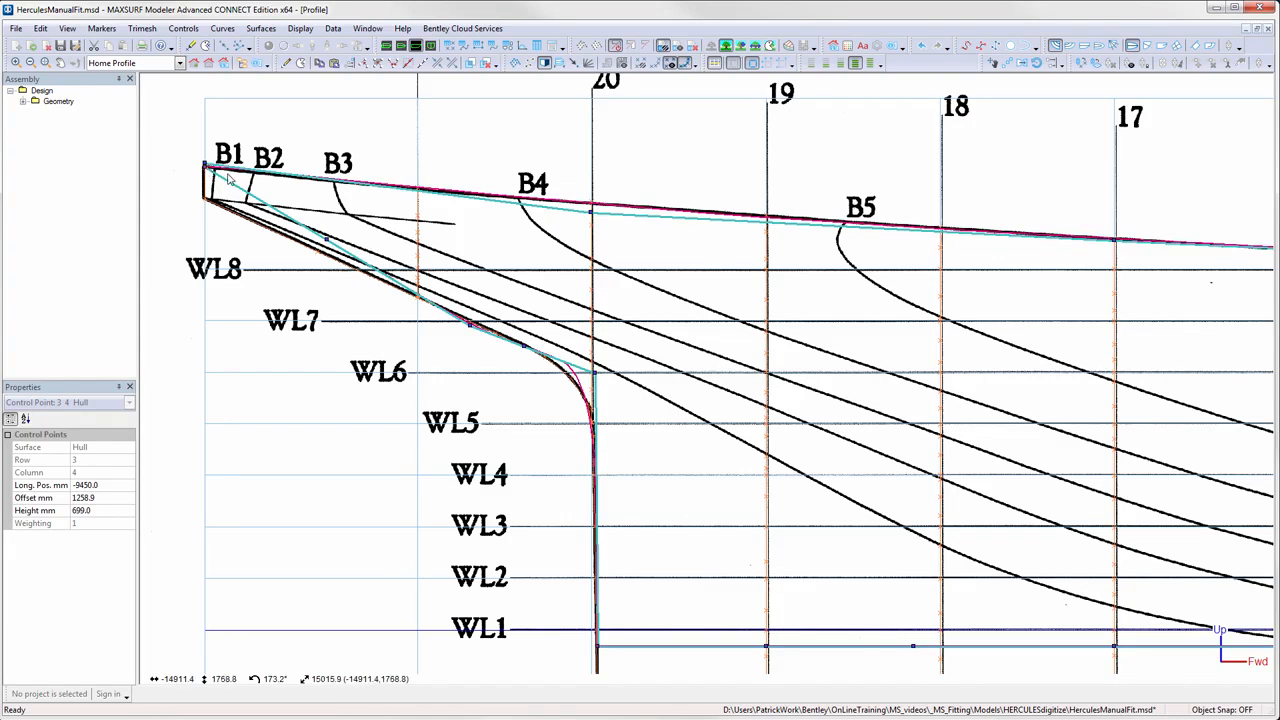
pyautogui.scroll(1, 222, 178)
pyautogui.scroll(1, 217, 182)
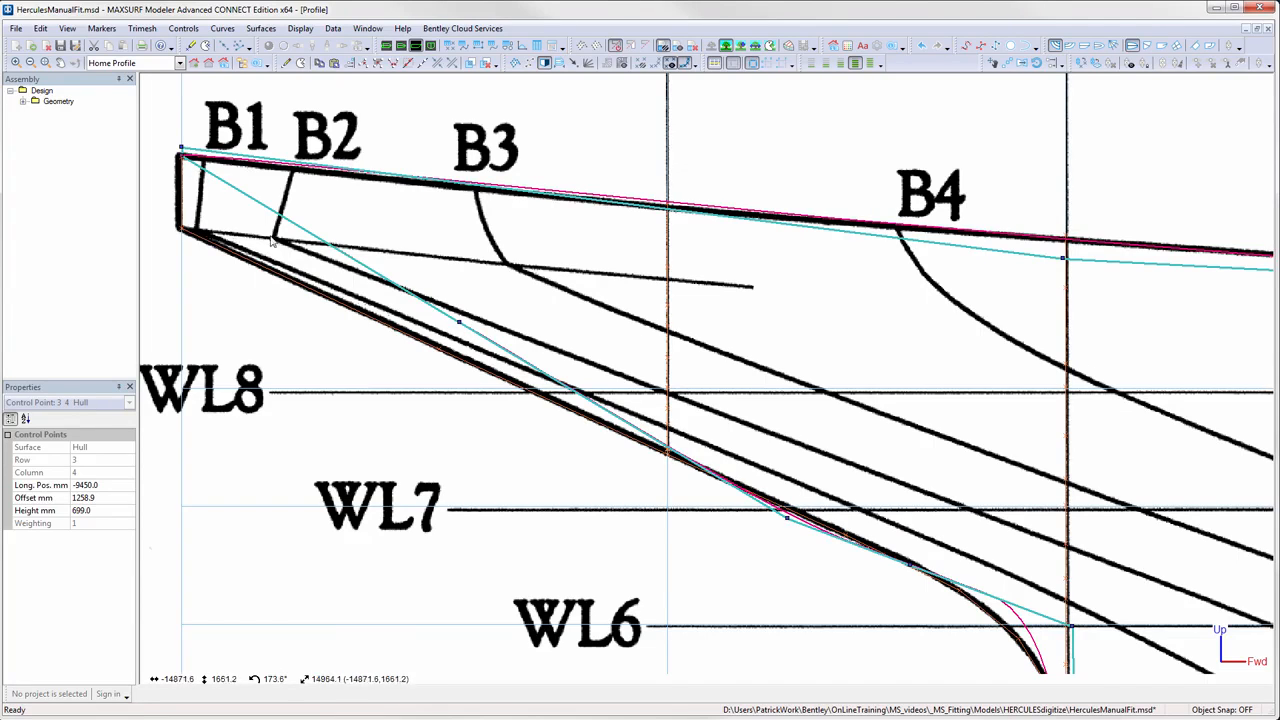
pyautogui.click(460, 322)
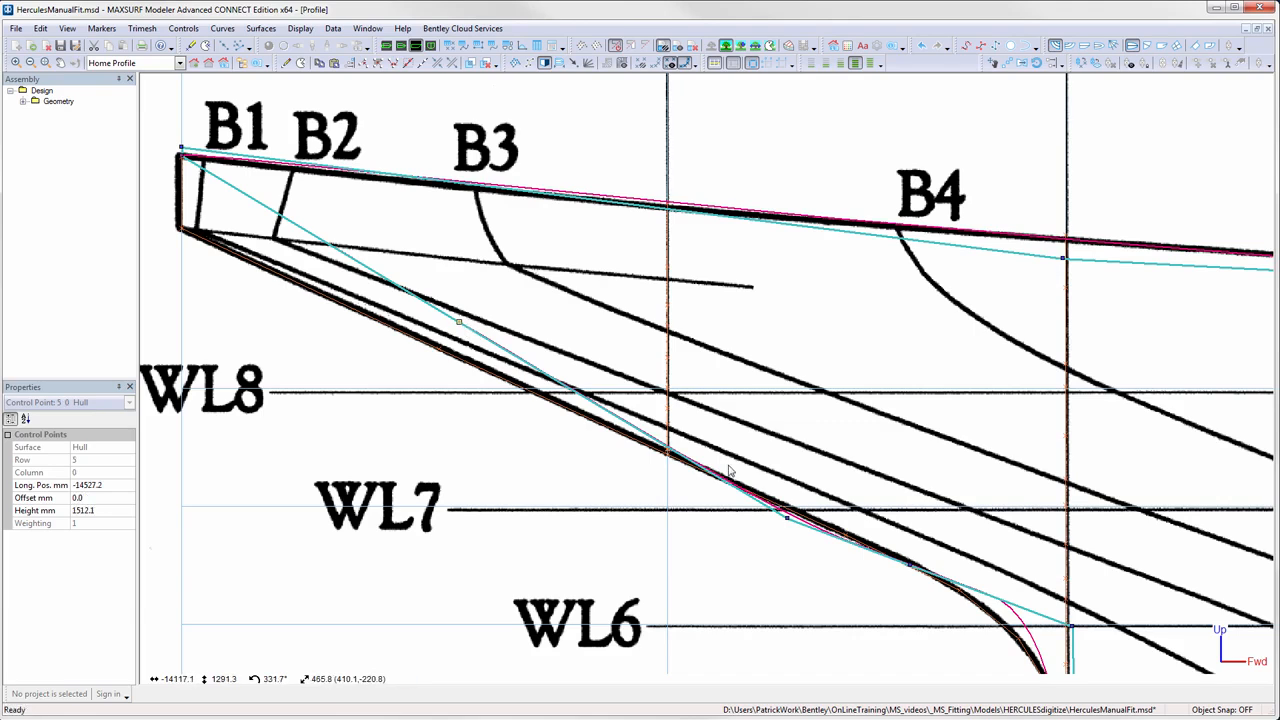
pyautogui.keyDown('shift'); pyautogui.click(787, 518); pyautogui.keyUp('shift')
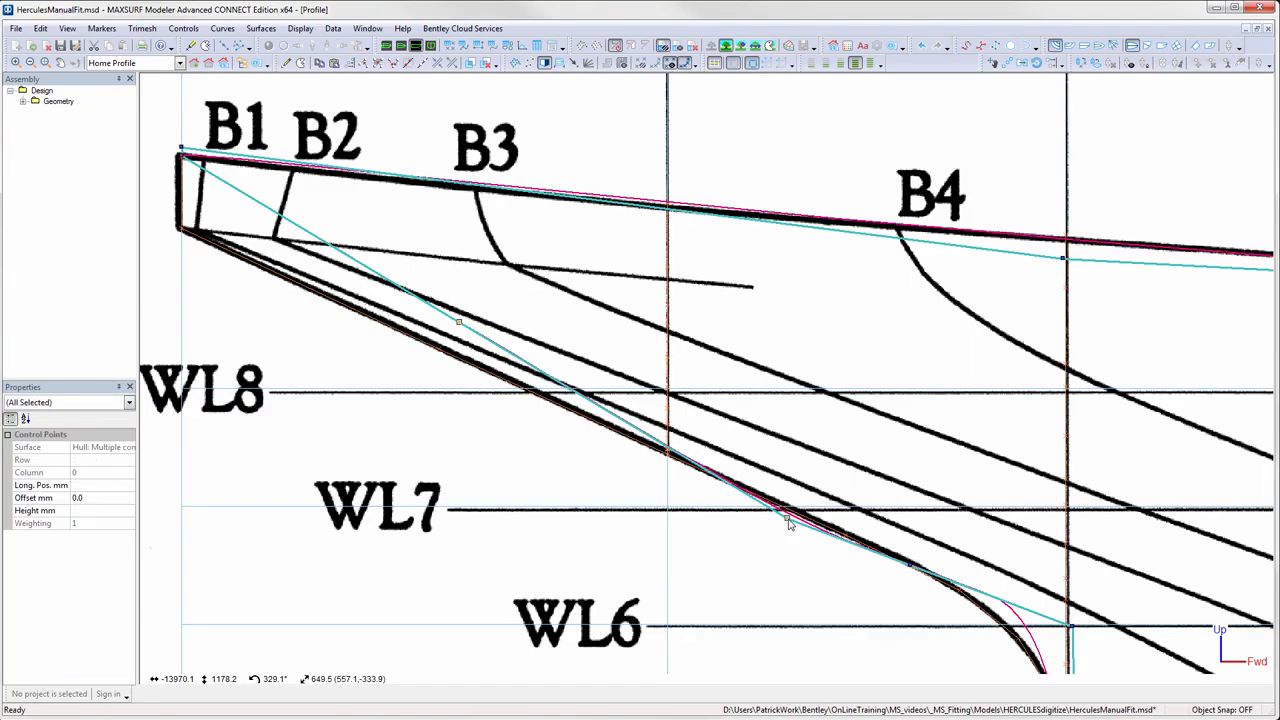
pyautogui.click(394, 64)
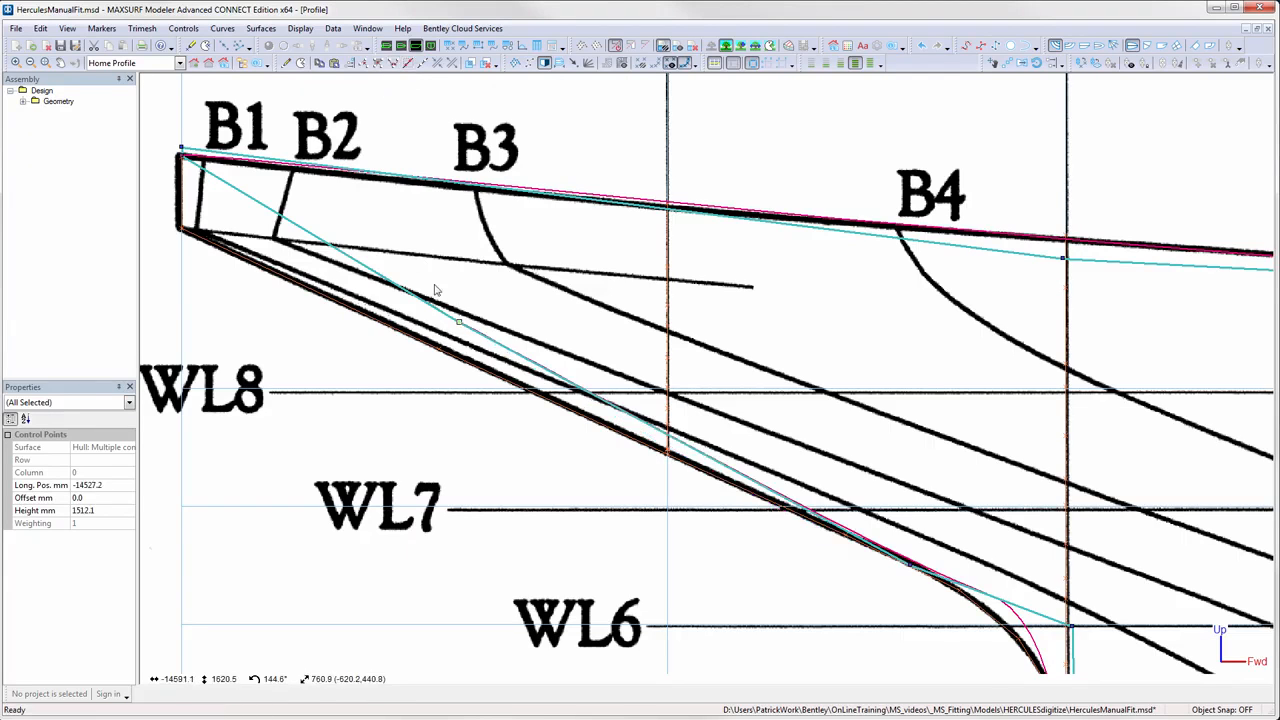
pyautogui.moveTo(459, 321); pyautogui.dragTo(181, 230)
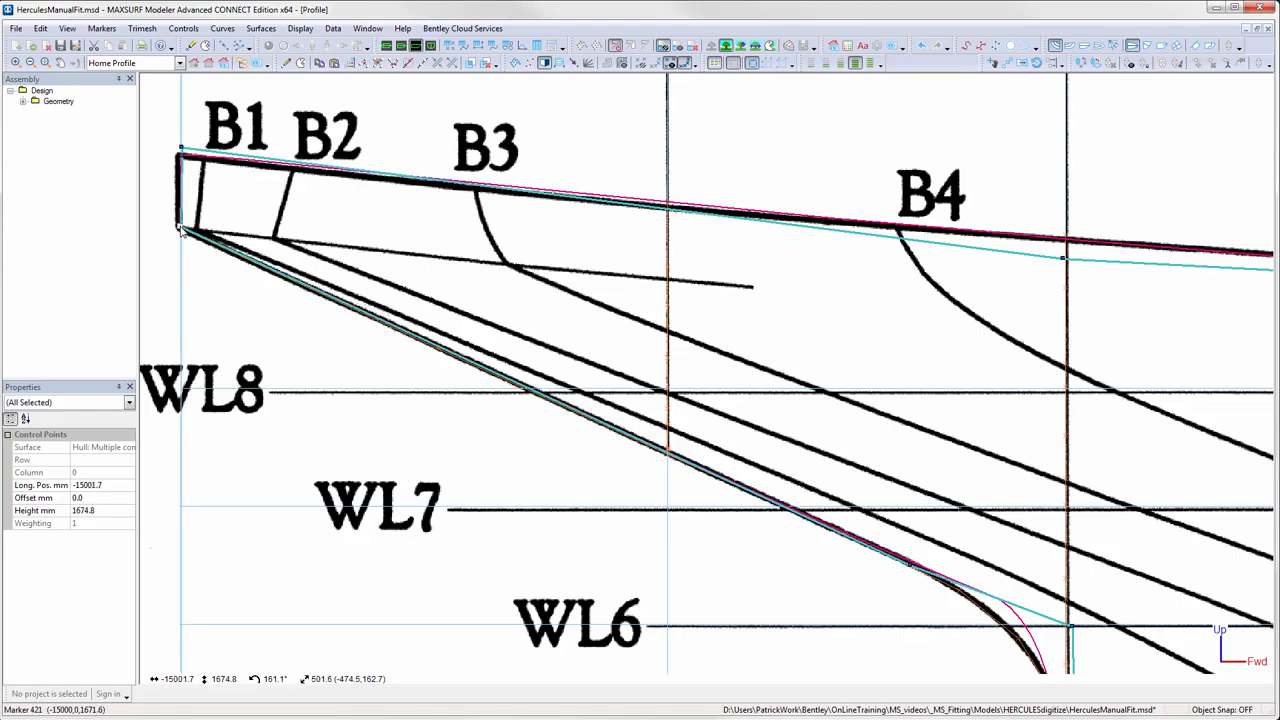
# Refit the stern profile curve by moving its control points to about (-13796, 1136) mm and (-13483, 955) mm.
pyautogui.scroll(-2, 816, 377)
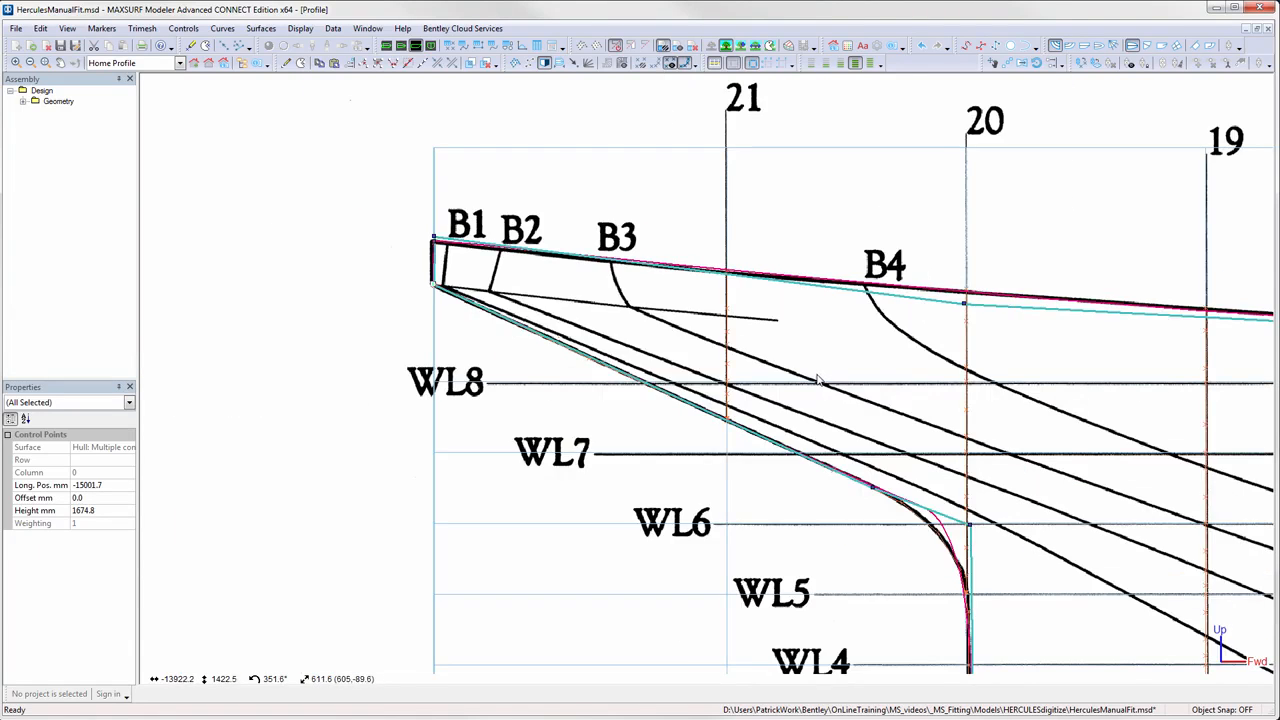
pyautogui.scroll(-2, 818, 380)
pyautogui.moveTo(851, 410); pyautogui.dragTo(610, 352, button='middle')
pyautogui.click(678, 424)
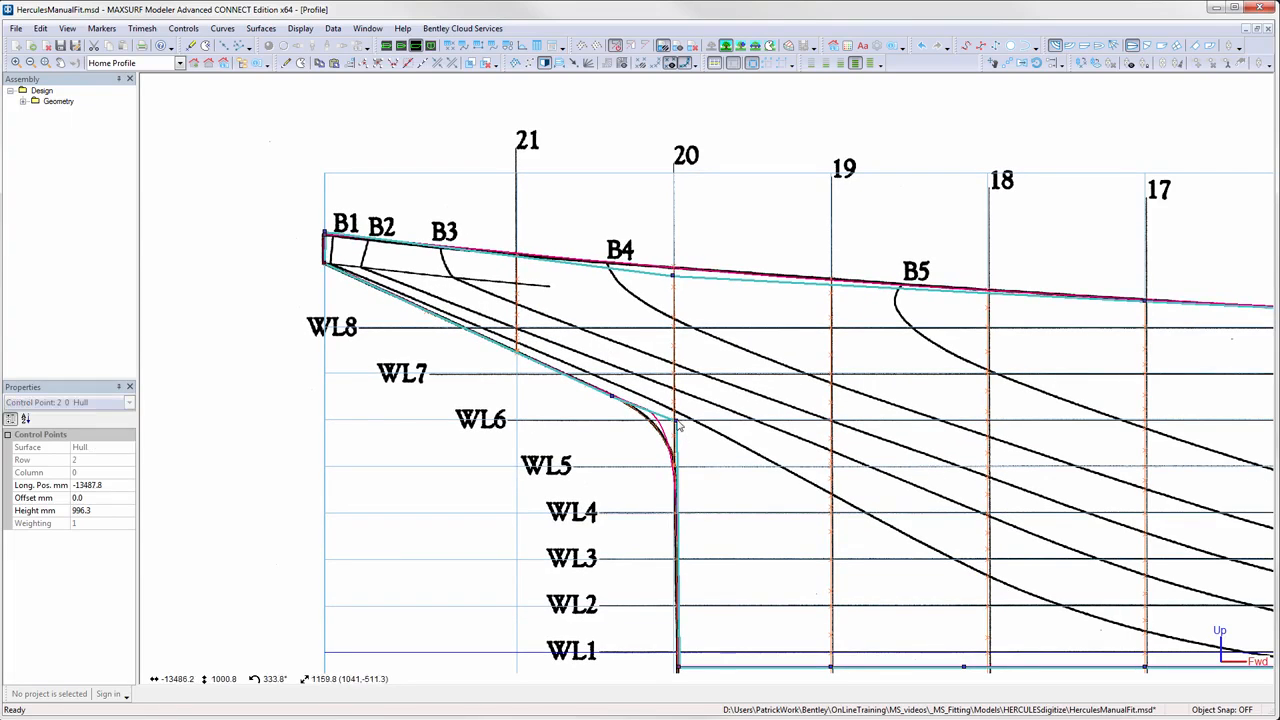
pyautogui.moveTo(678, 424); pyautogui.dragTo(680, 446)
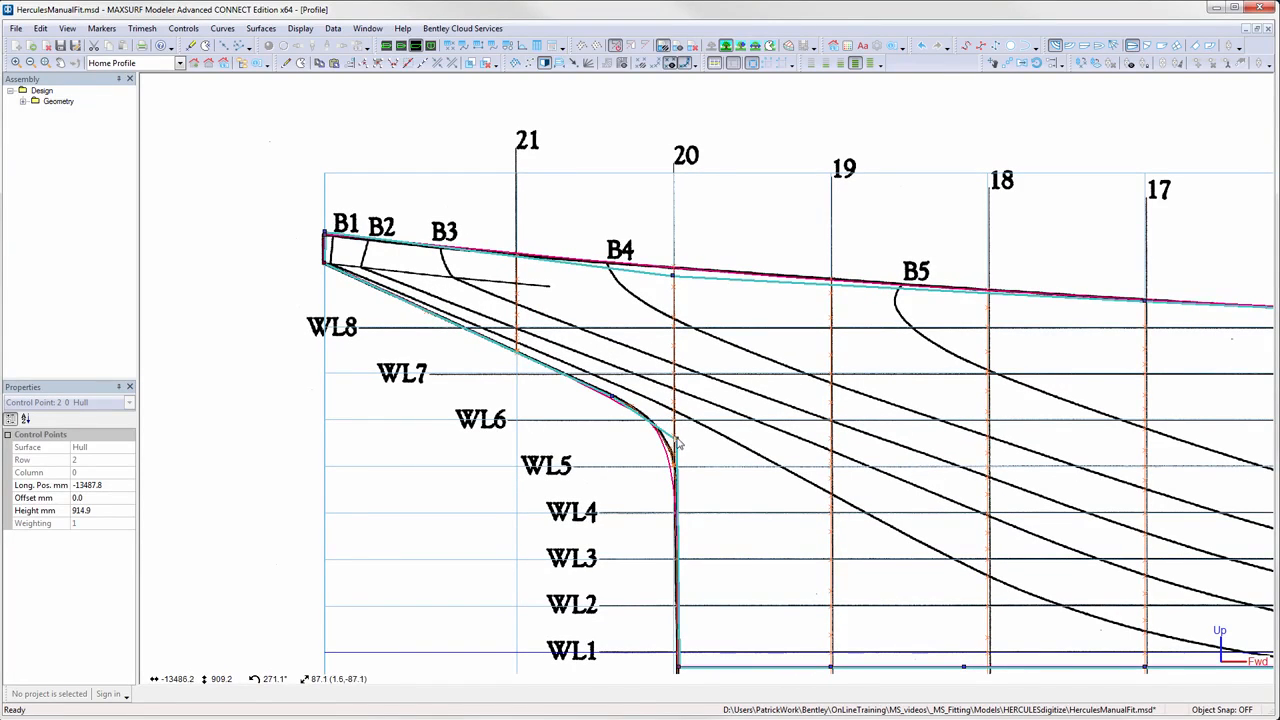
pyautogui.moveTo(677, 435); pyautogui.dragTo(676, 431)
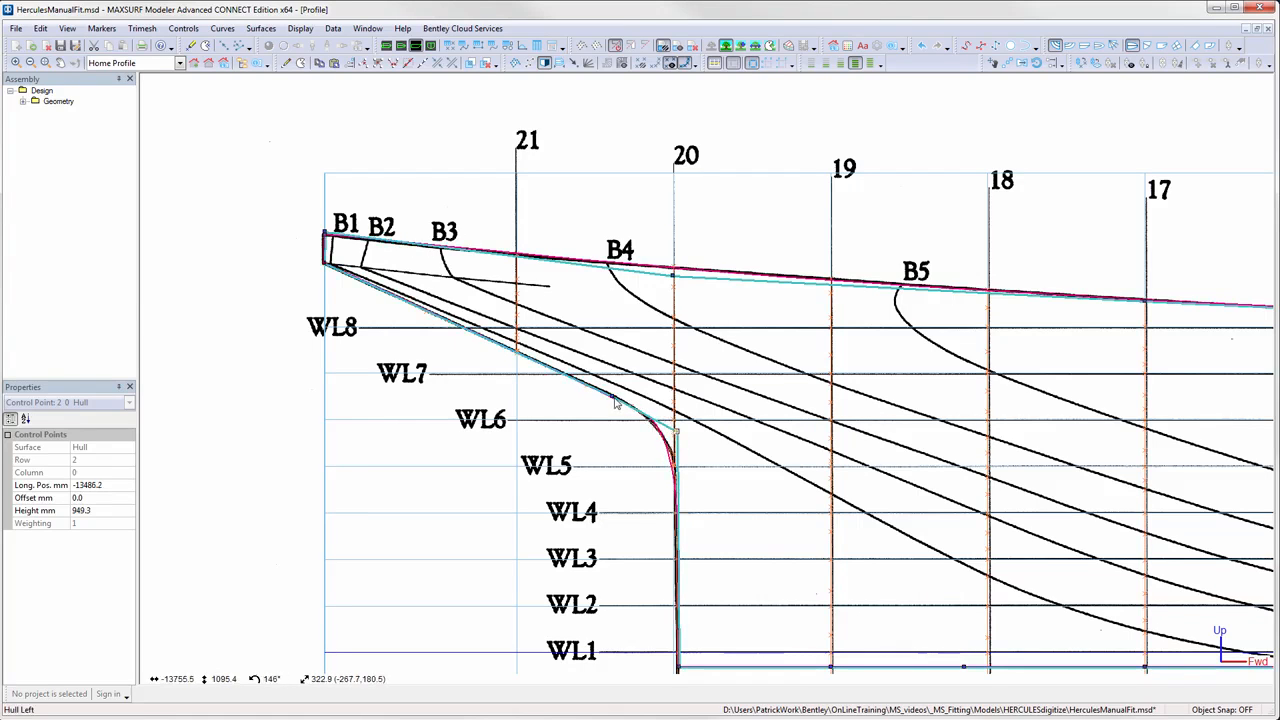
pyautogui.click(612, 396)
pyautogui.moveTo(614, 401); pyautogui.dragTo(605, 392)
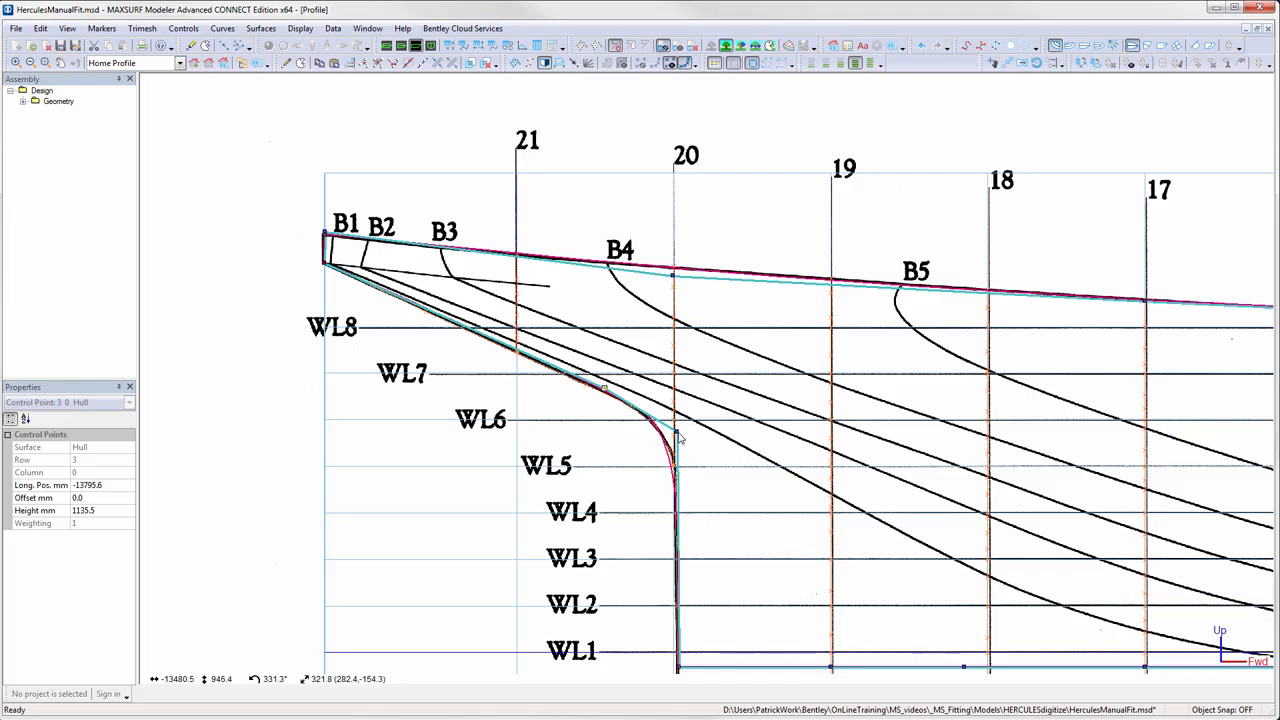
pyautogui.moveTo(678, 436); pyautogui.dragTo(678, 432)
# Snap the hull's lowest aft centreline control point to the marker at the aft end of the keel.
pyautogui.moveTo(696, 473); pyautogui.dragTo(647, 352, button='middle')
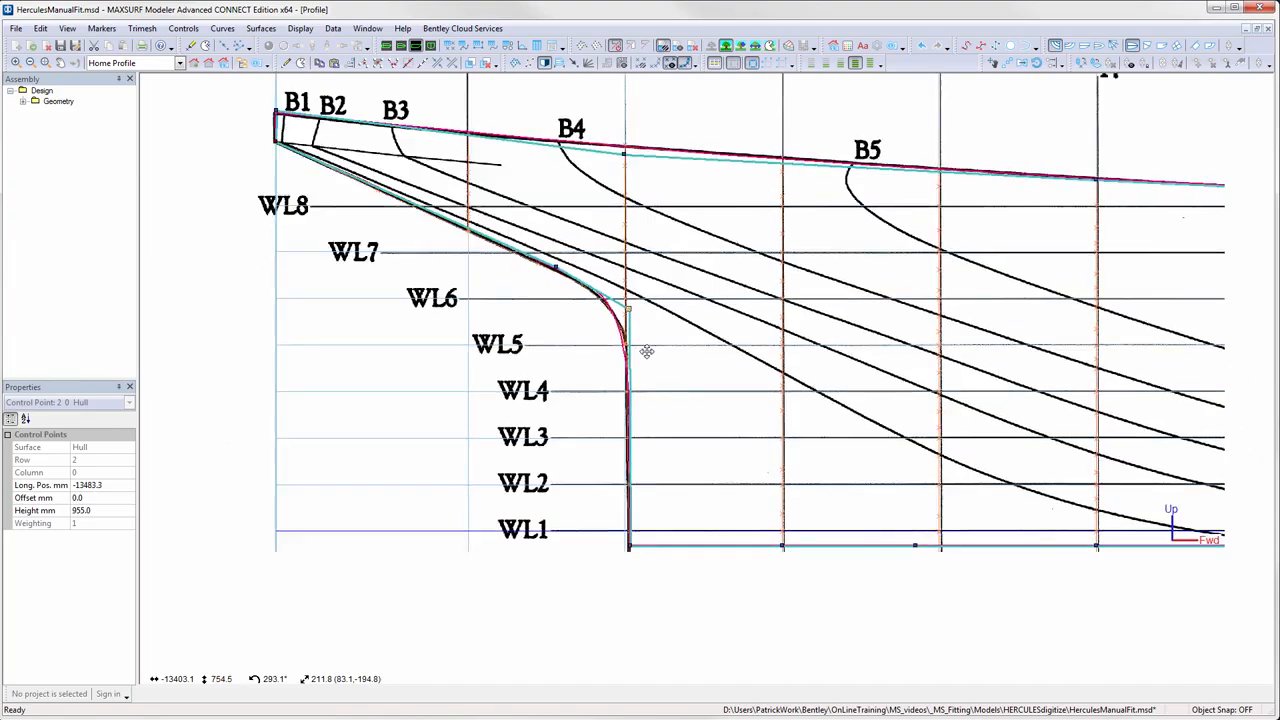
pyautogui.scroll(-2, 647, 352)
pyautogui.scroll(5, 648, 352)
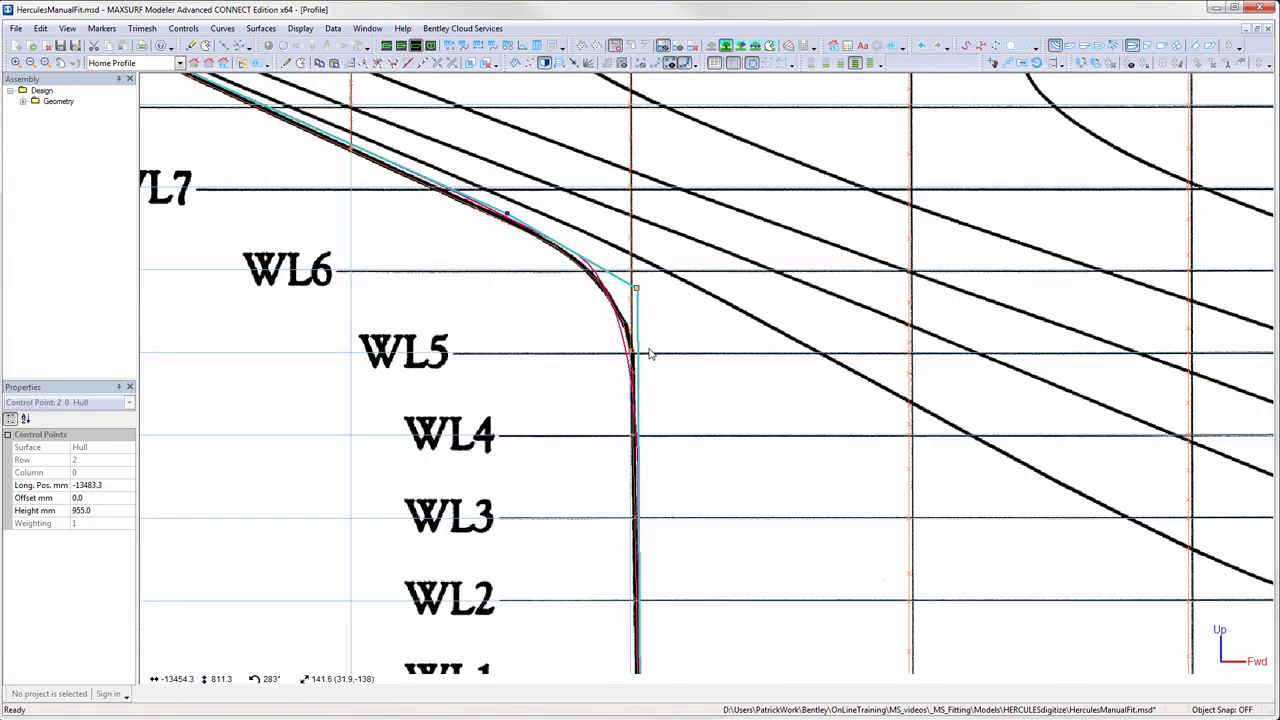
pyautogui.scroll(-1, 649, 354)
pyautogui.moveTo(727, 414); pyautogui.dragTo(700, 337, button='middle')
pyautogui.moveTo(689, 523); pyautogui.dragTo(657, 443, button='middle')
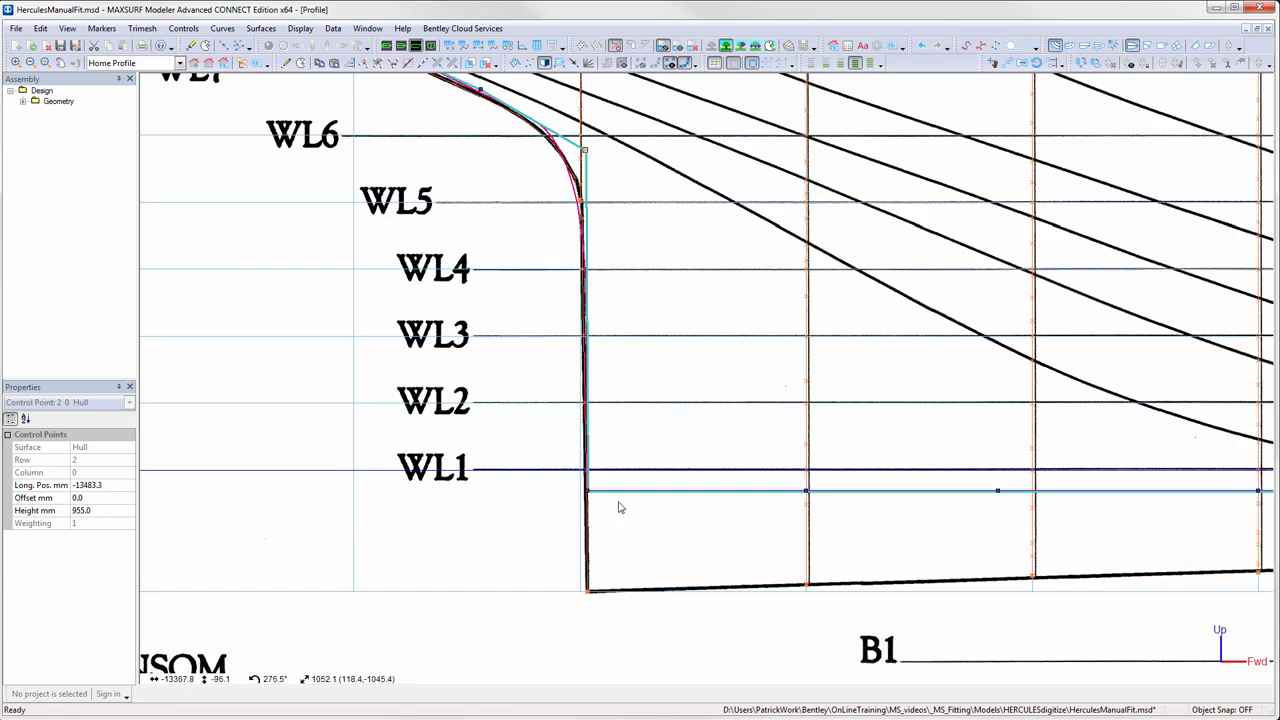
pyautogui.click(588, 591)
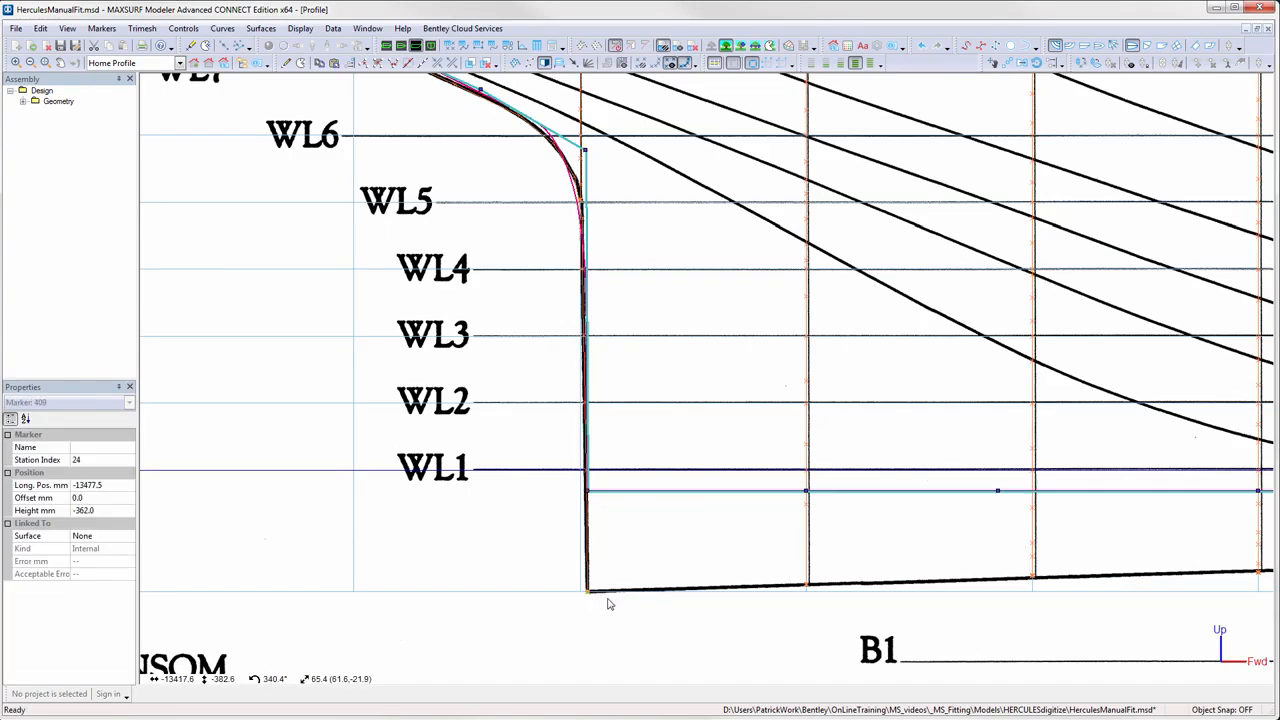
pyautogui.click(588, 492)
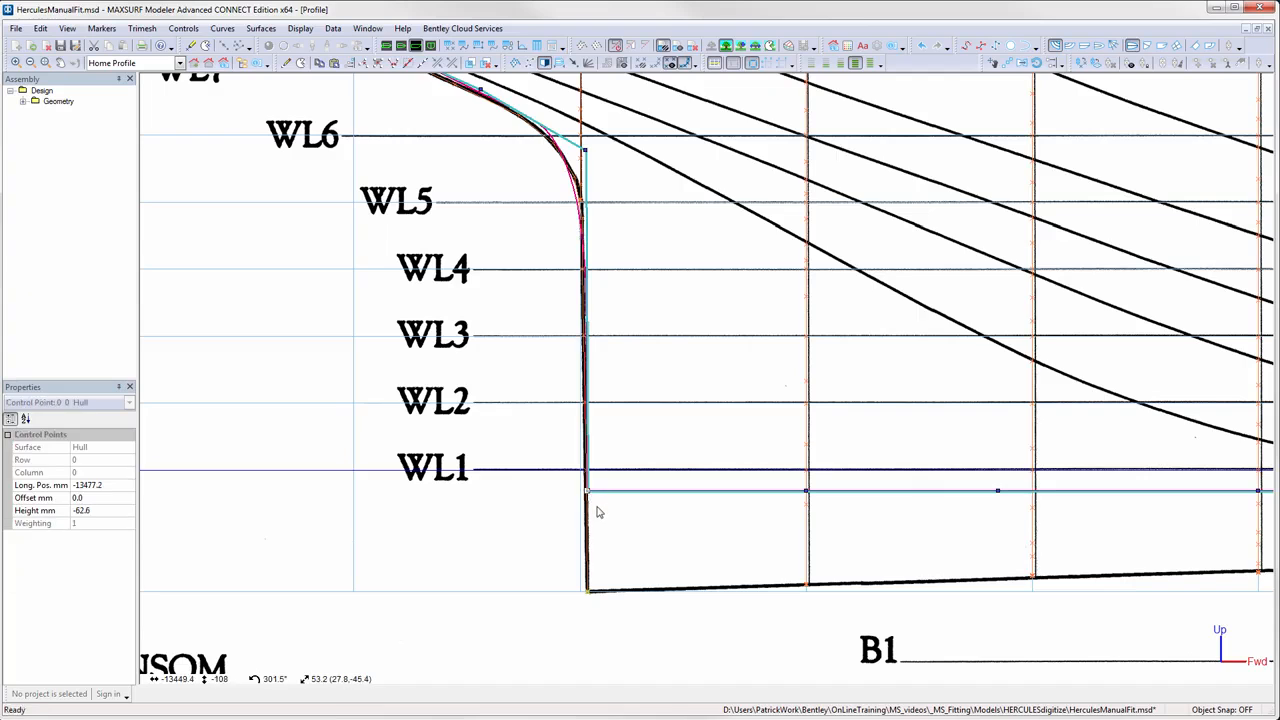
pyautogui.click(101, 30)
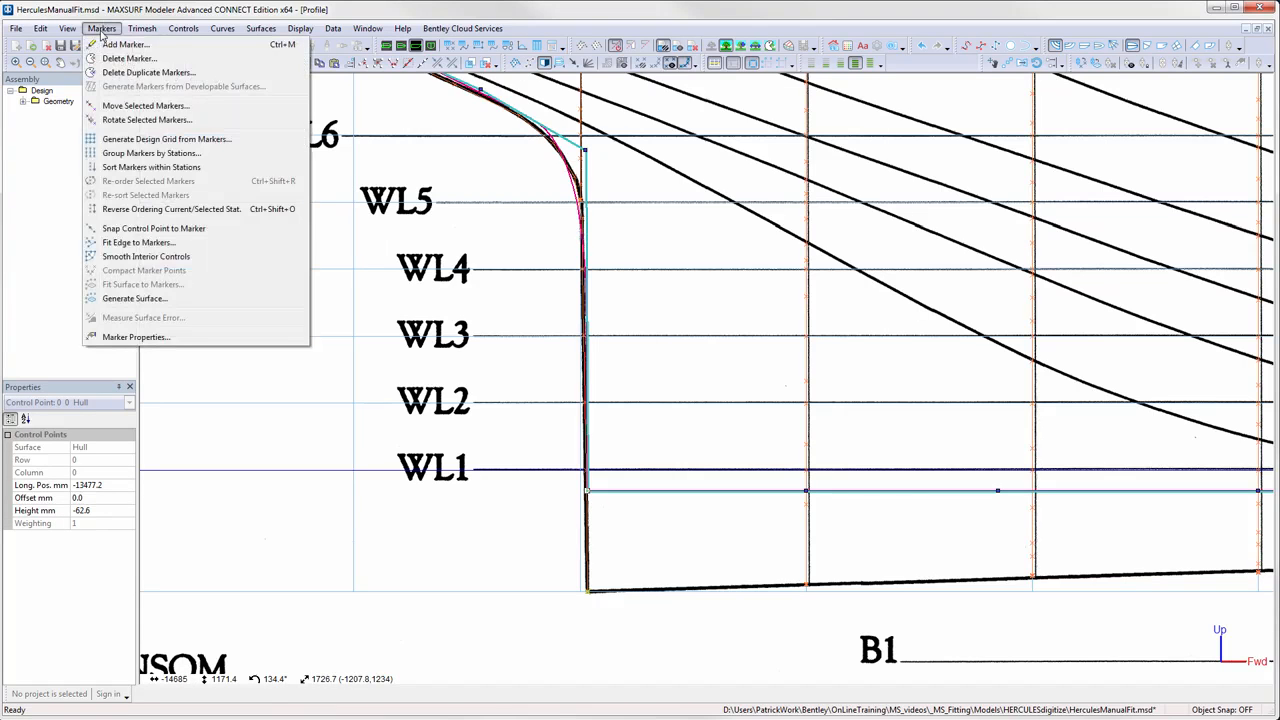
pyautogui.click(143, 229)
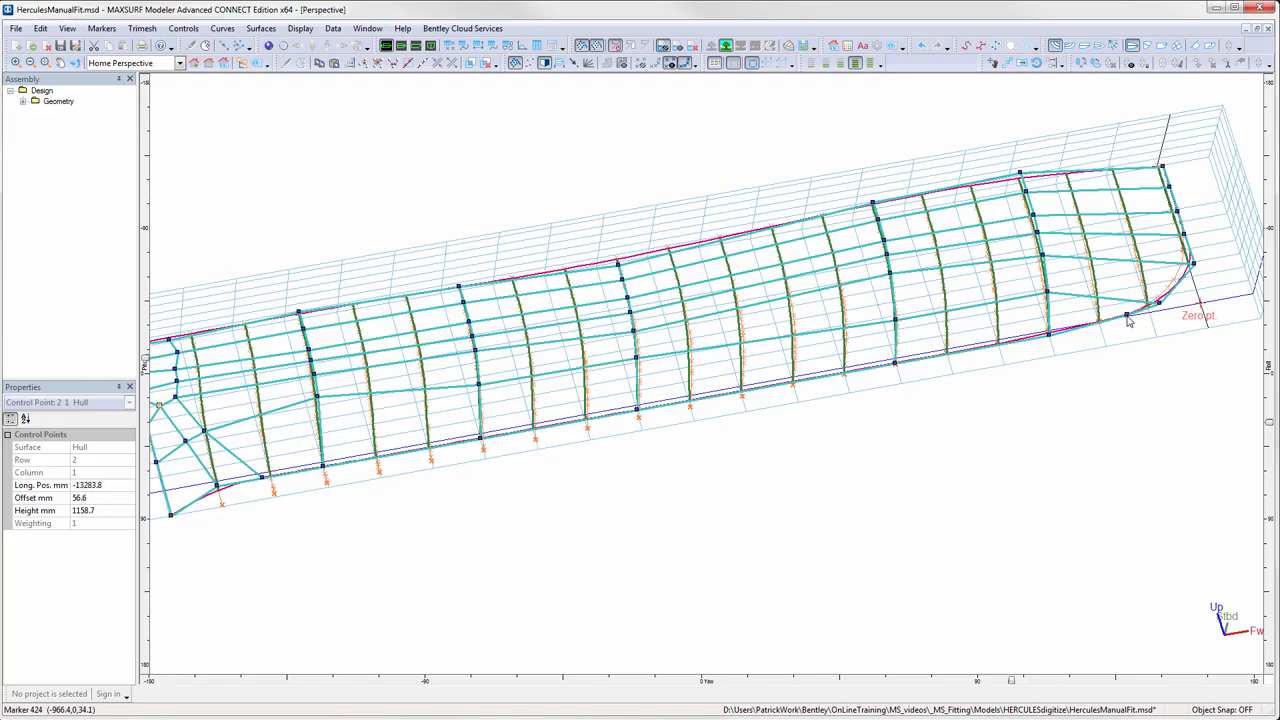
# In the Perspective view, align the whole bottom row of control points to a vector, constrained to each point's longitudinal position.
pyautogui.click(1127, 316)
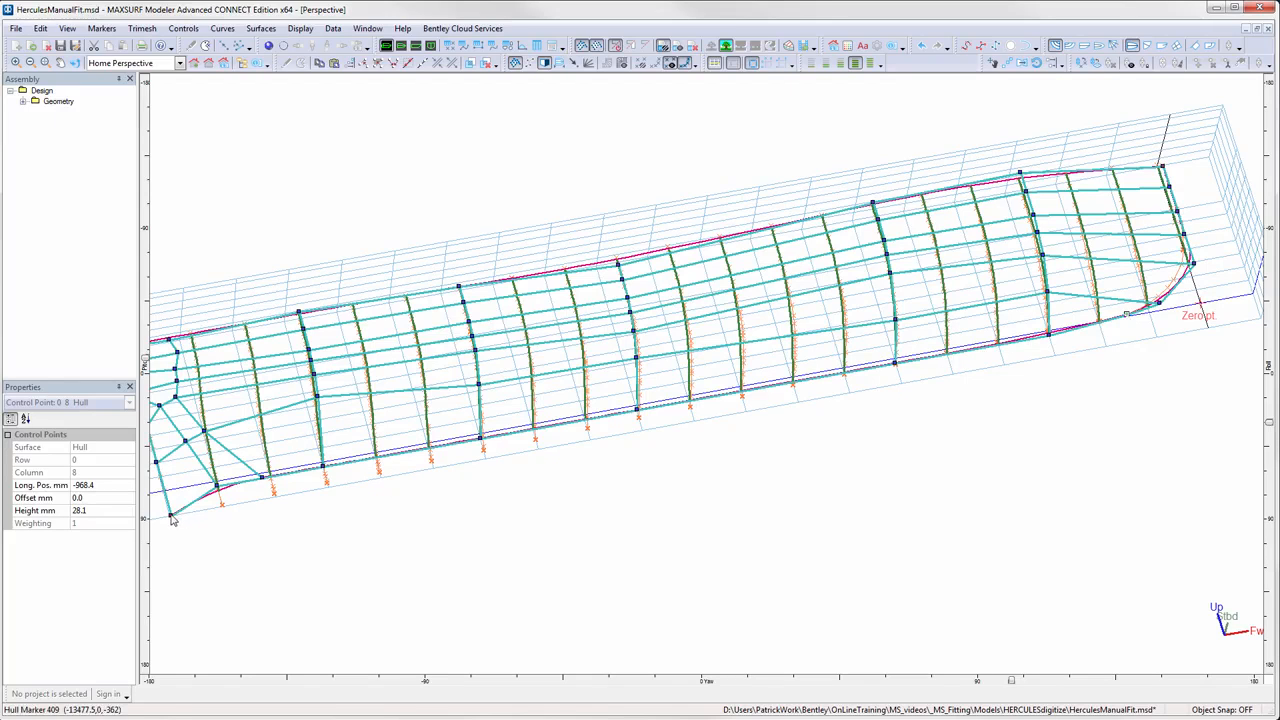
pyautogui.hotkey('ctrl', 'r')
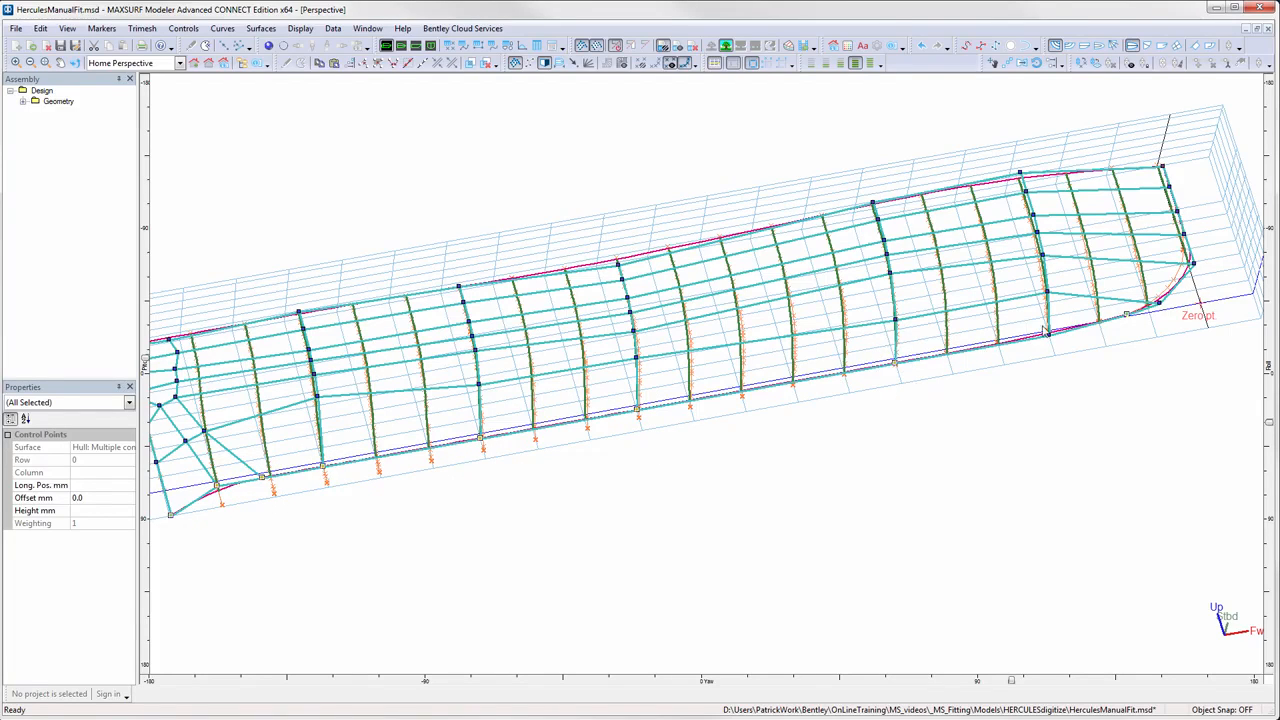
pyautogui.click(364, 62)
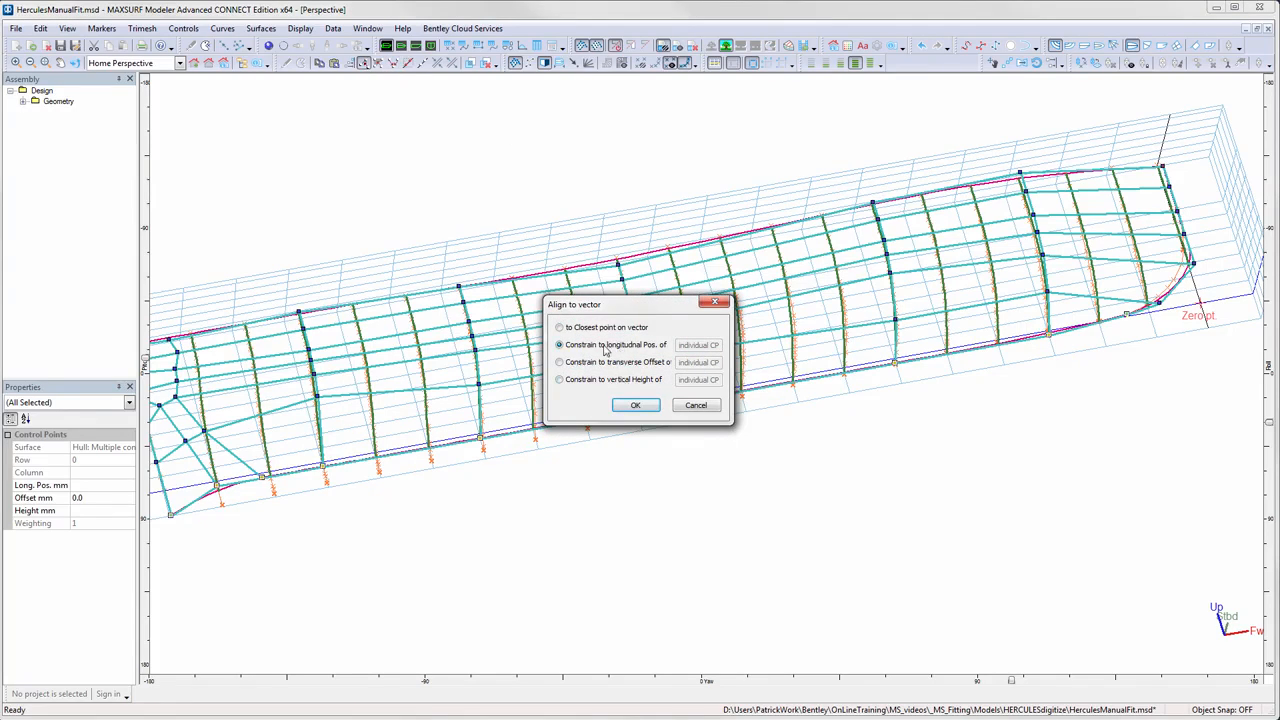
pyautogui.click(636, 407)
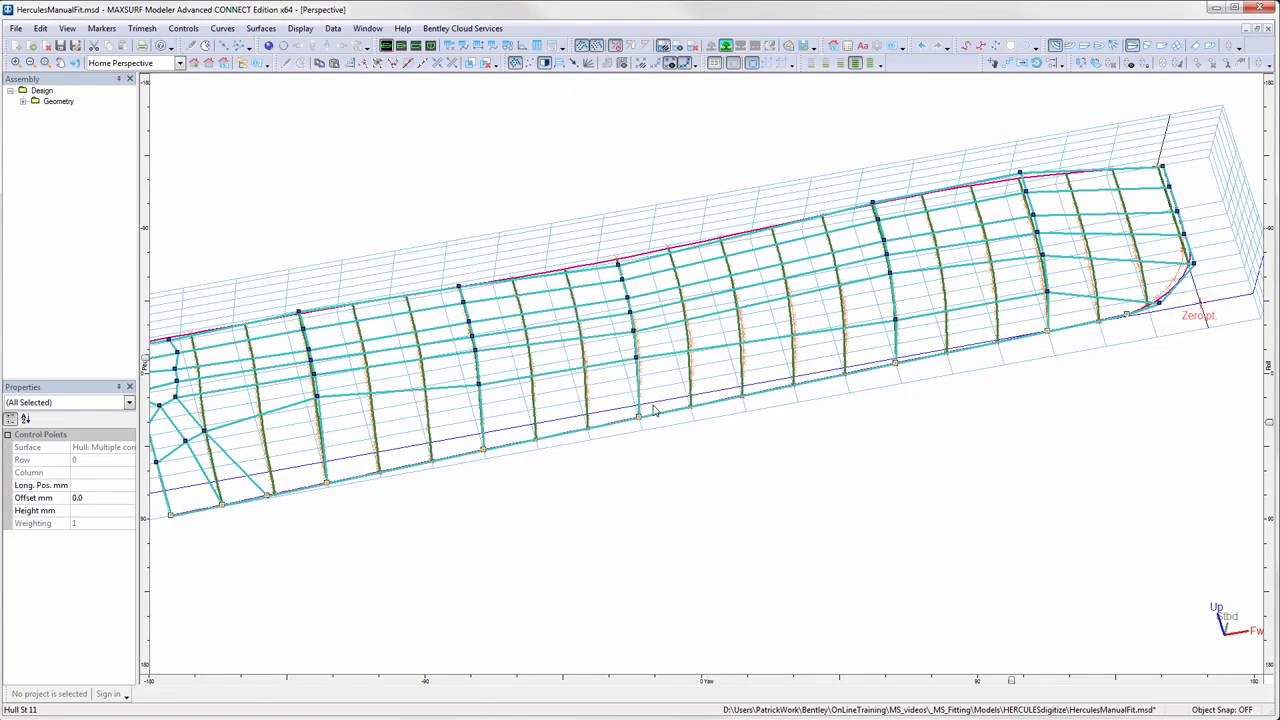
# In the Profile view, raise two stem control points until the lower reaches WL7, and move the one near WL4 to about (-31, 602) mm.
pyautogui.click(416, 47)
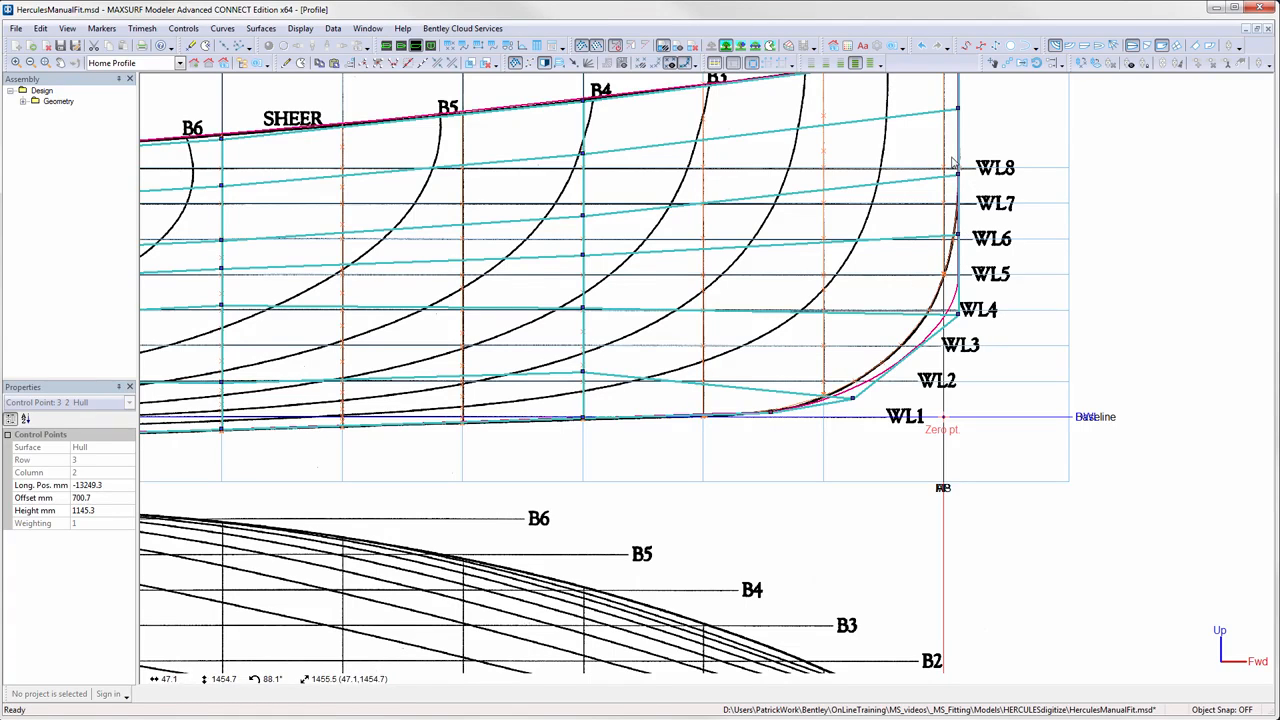
pyautogui.moveTo(950, 160); pyautogui.dragTo(960, 205)
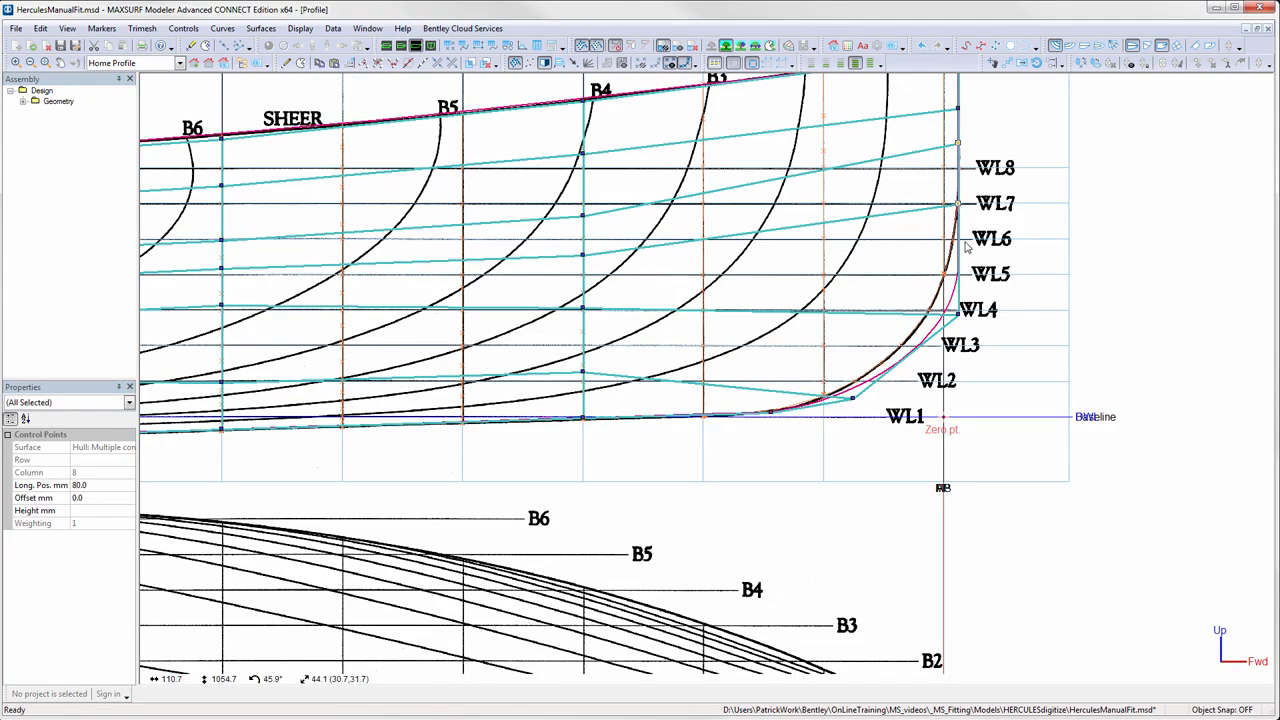
pyautogui.moveTo(958, 314); pyautogui.dragTo(938, 314)
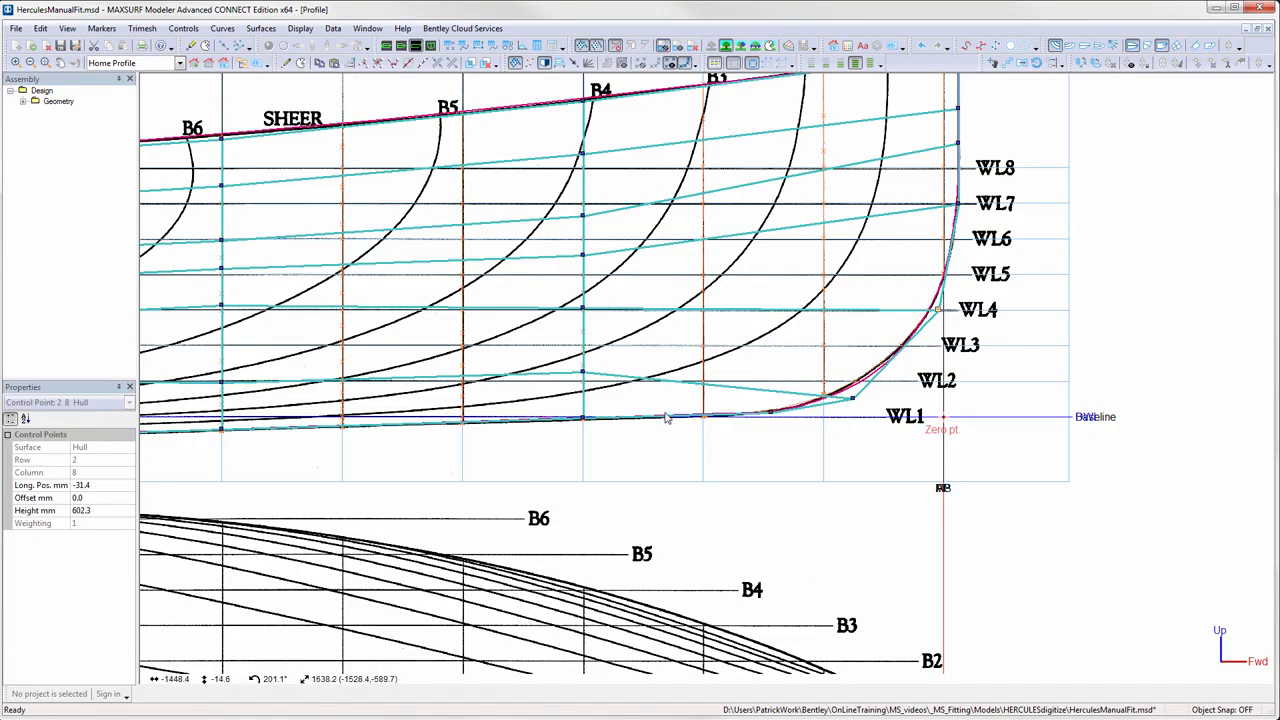
# Align the three control points at the forefoot in a straight line and shift them about 129 mm aft.
pyautogui.click(584, 418)
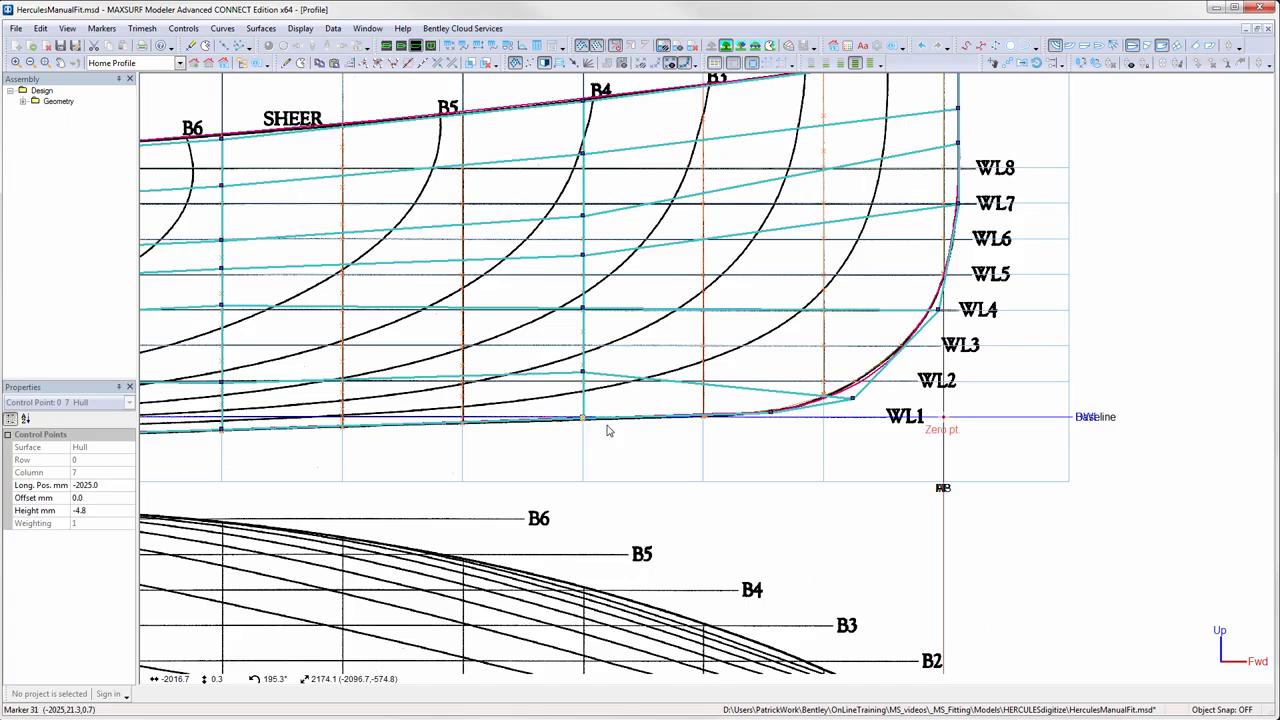
pyautogui.keyDown('shift'); pyautogui.click(770, 412); pyautogui.keyUp('shift')
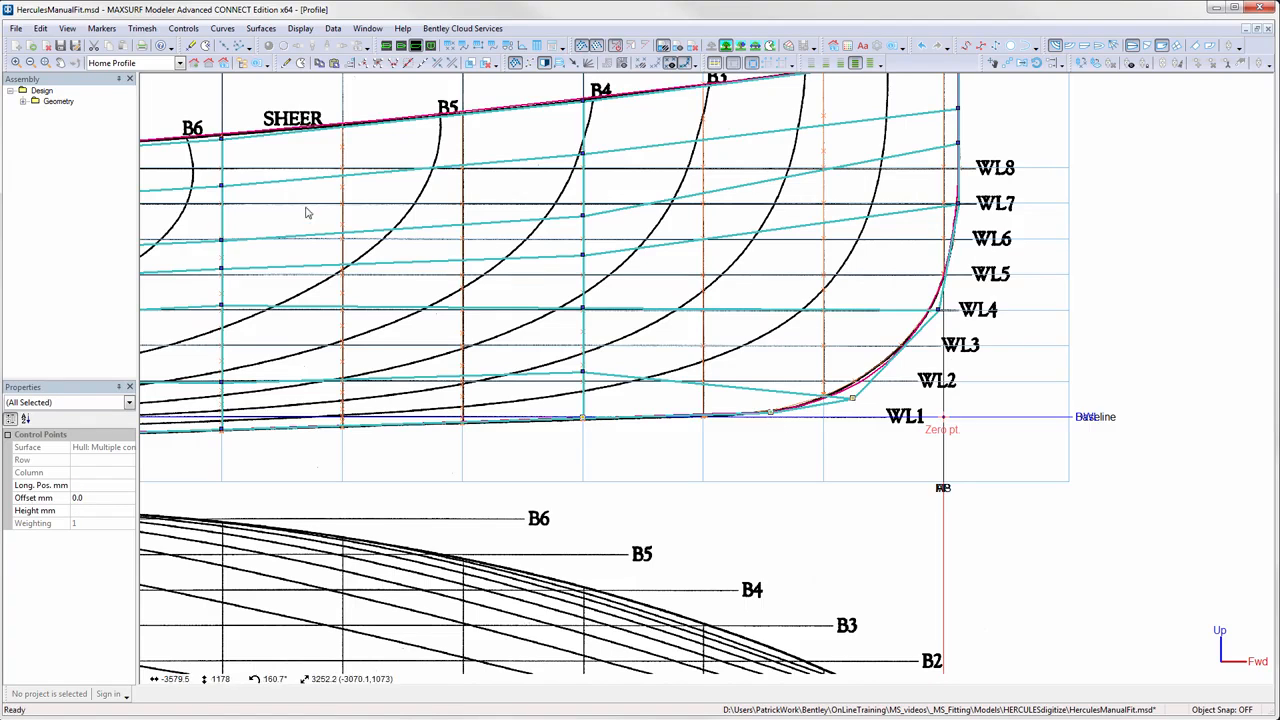
pyautogui.click(366, 63)
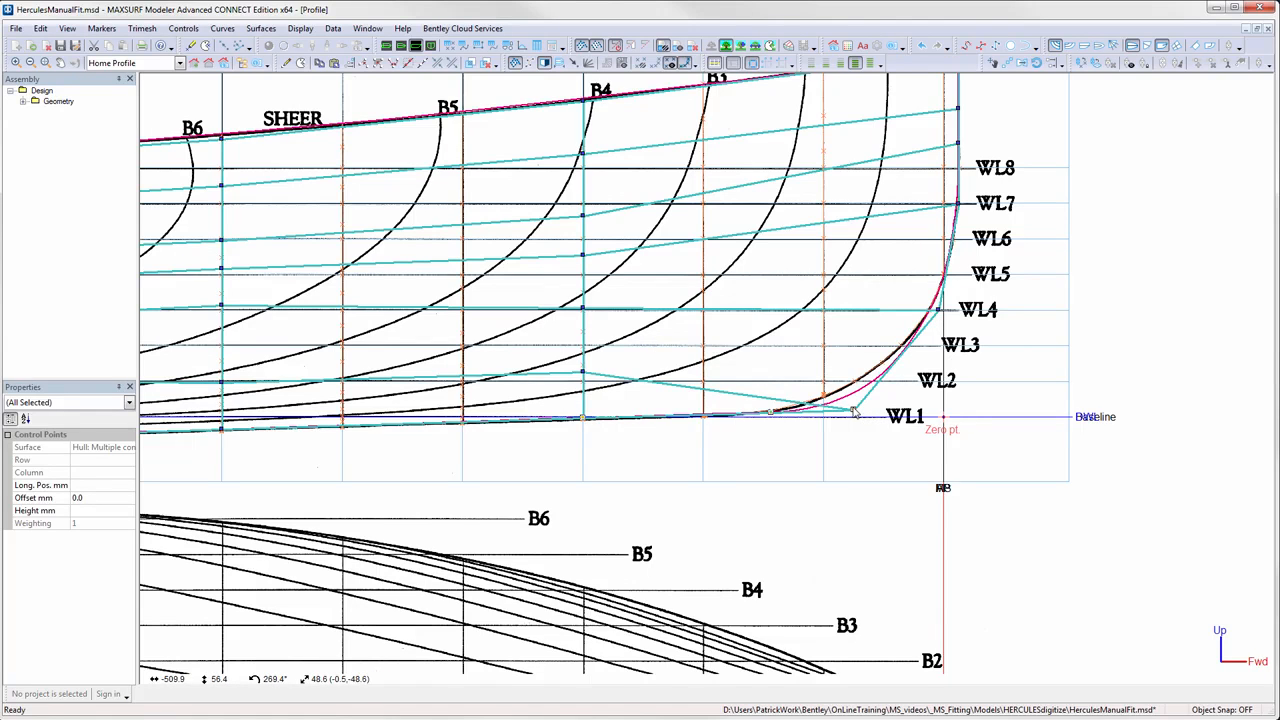
pyautogui.scroll(2, 855, 411)
pyautogui.scroll(1, 852, 419)
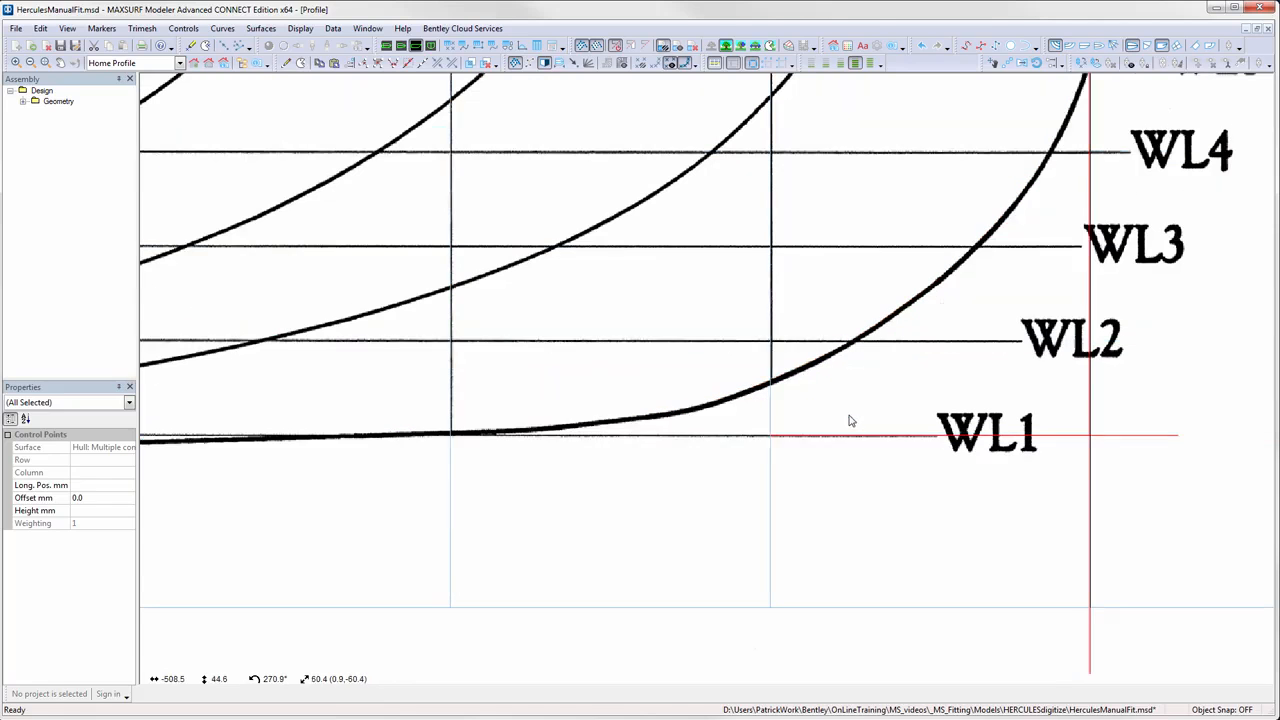
pyautogui.moveTo(849, 420); pyautogui.dragTo(788, 421)
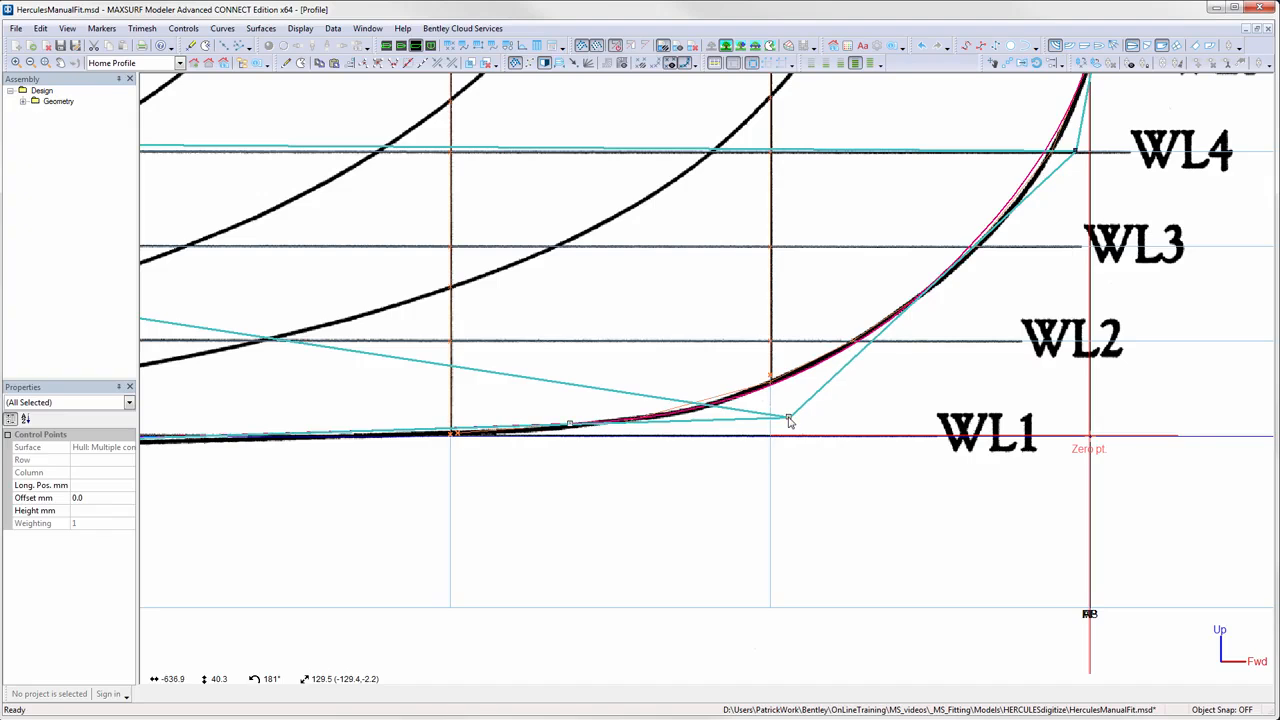
pyautogui.moveTo(817, 443); pyautogui.dragTo(966, 460, button='middle')
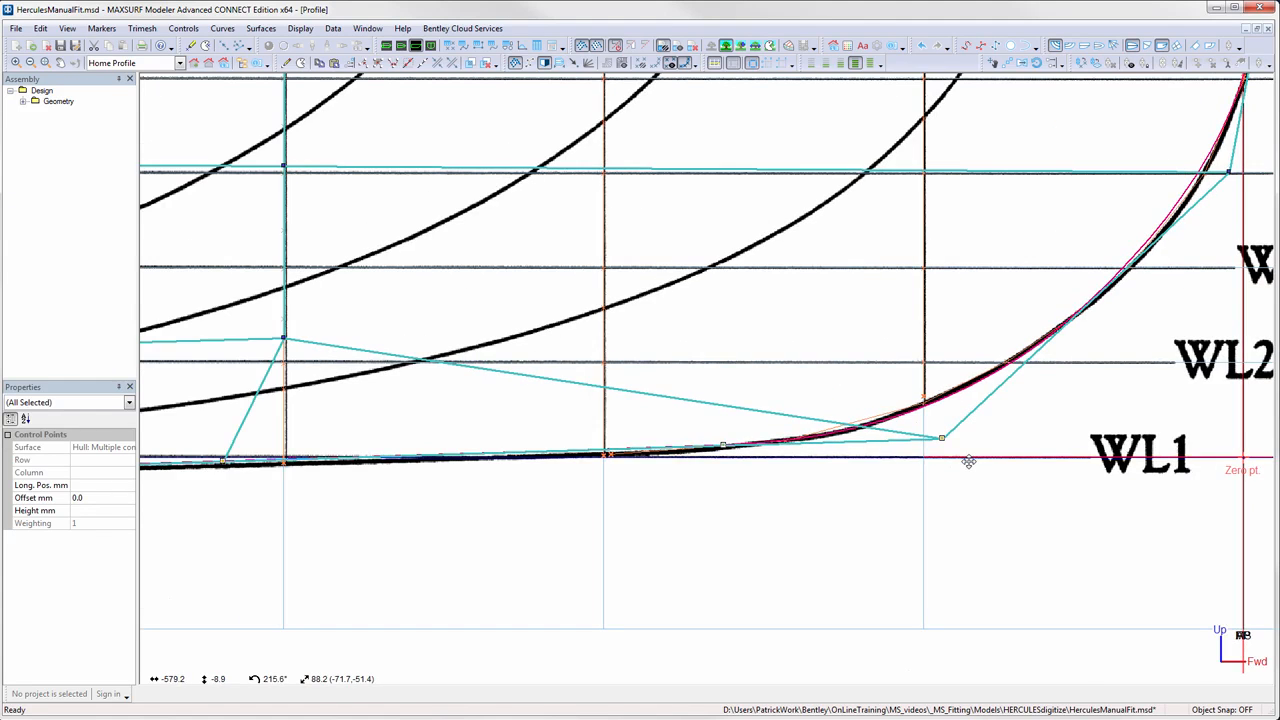
# Fine-tune the stem control point near WL4 to about (-21, 583) mm.
pyautogui.click(1231, 174)
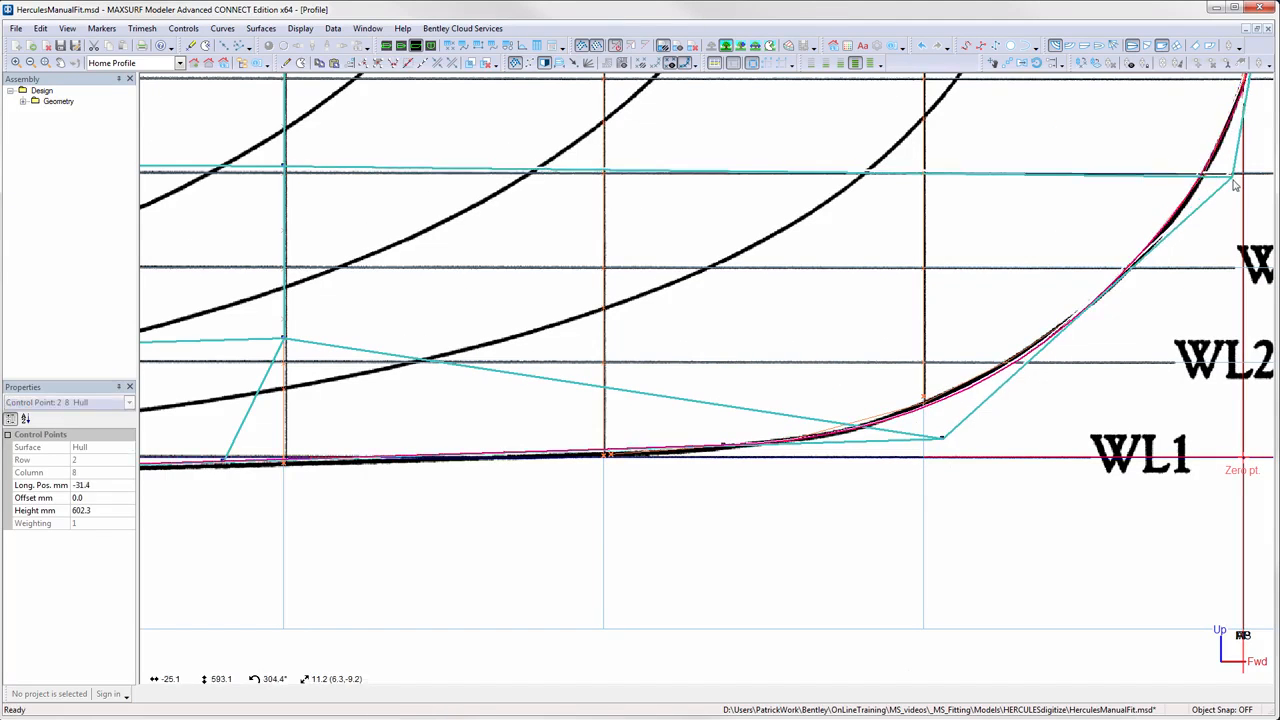
pyautogui.scroll(-1, 1231, 222)
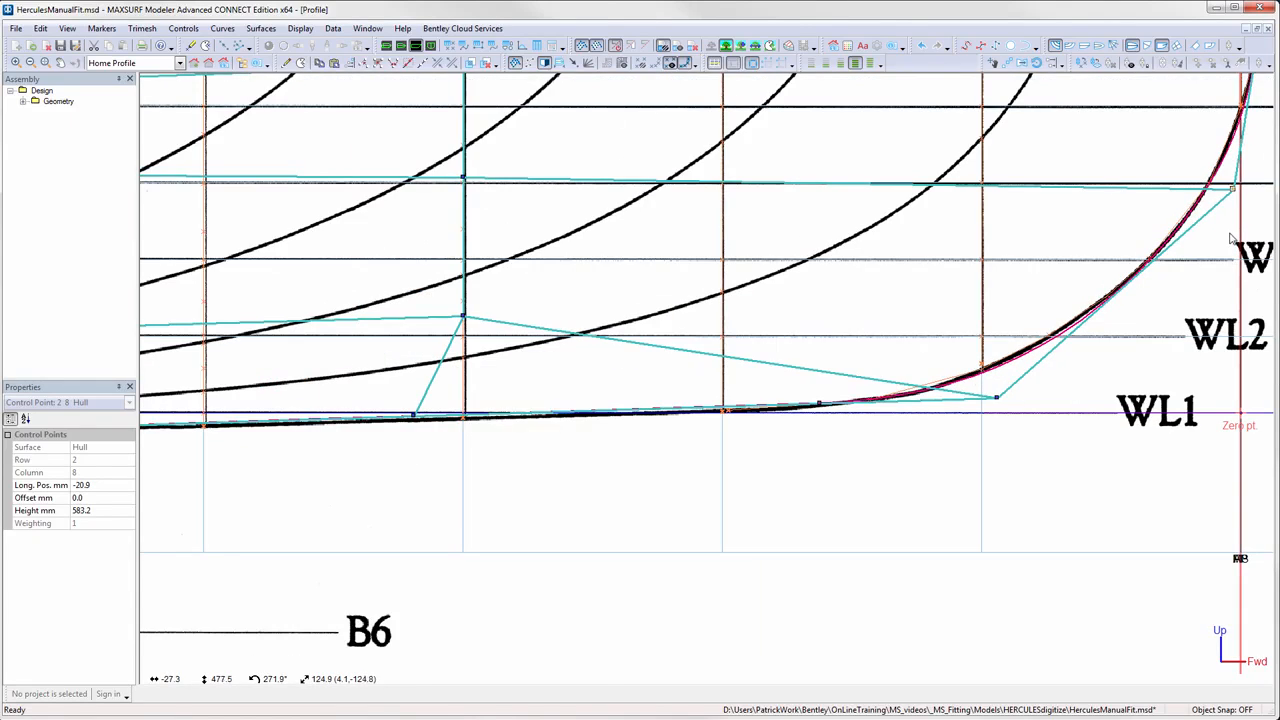
pyautogui.scroll(-1, 1231, 237)
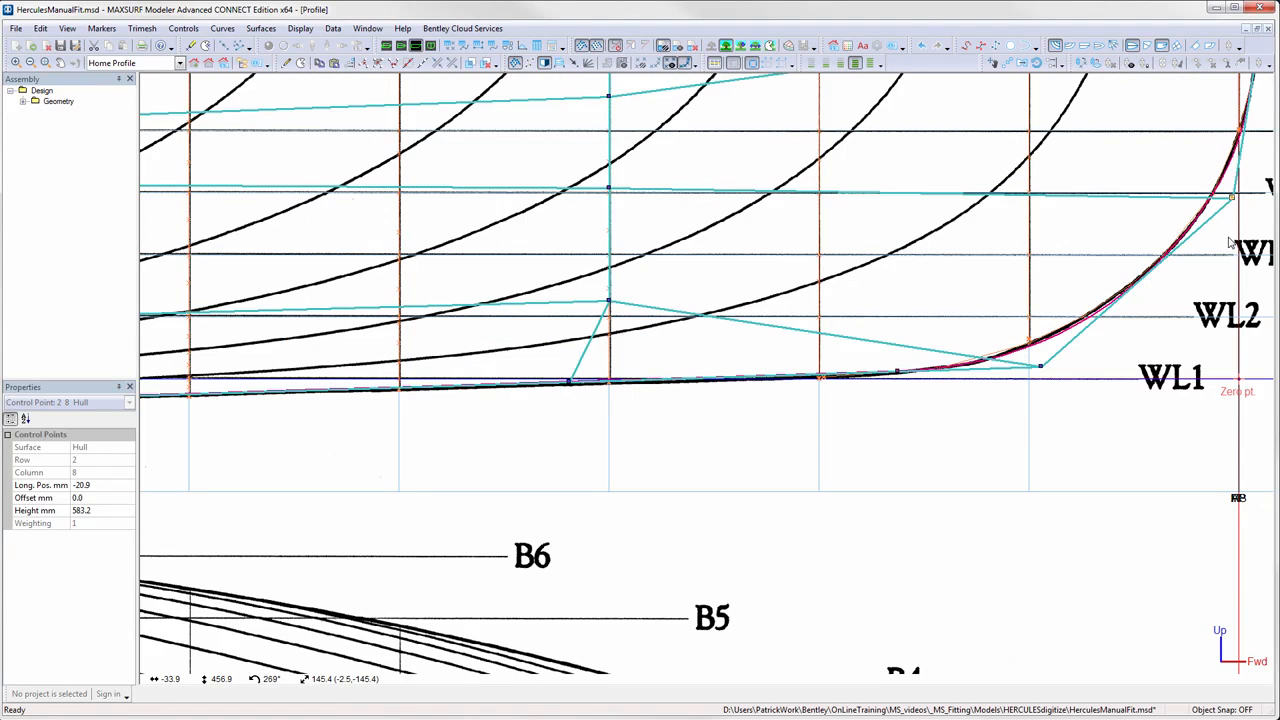
# In the Perspective view, align the bottom-row control points at the forefoot so they are collinear with the first two selected.
pyautogui.click(571, 386)
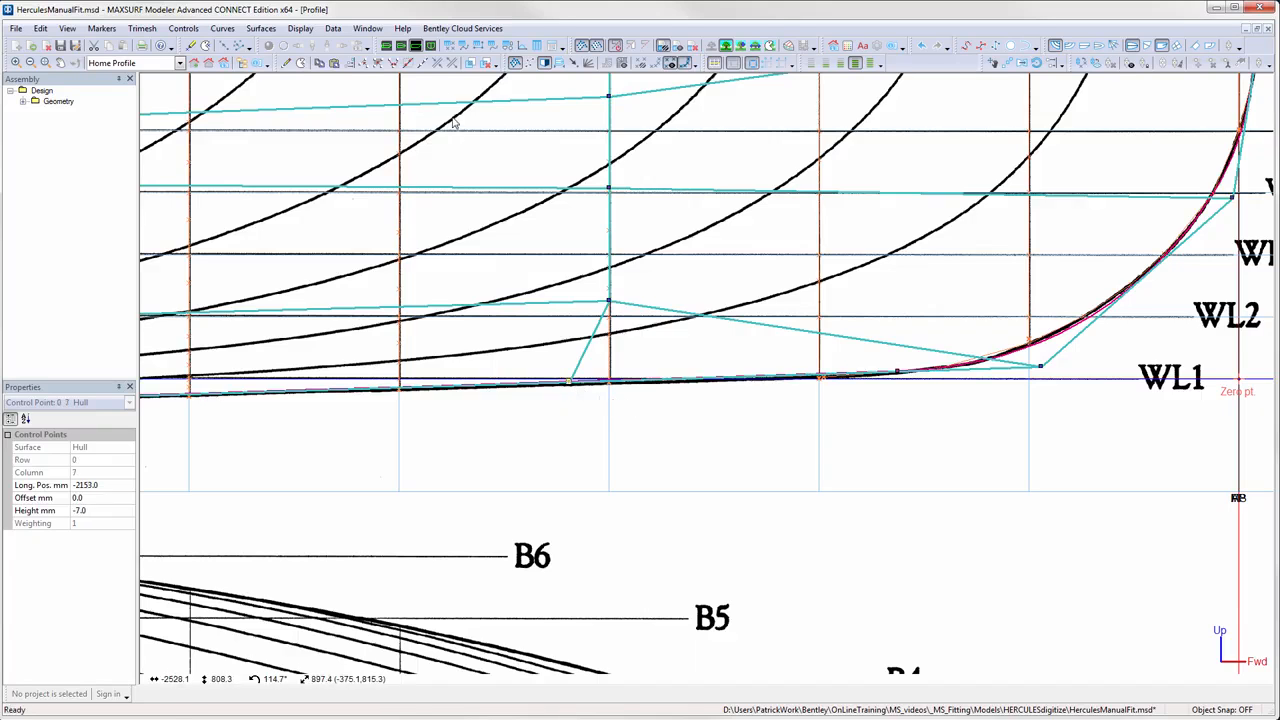
pyautogui.click(386, 46)
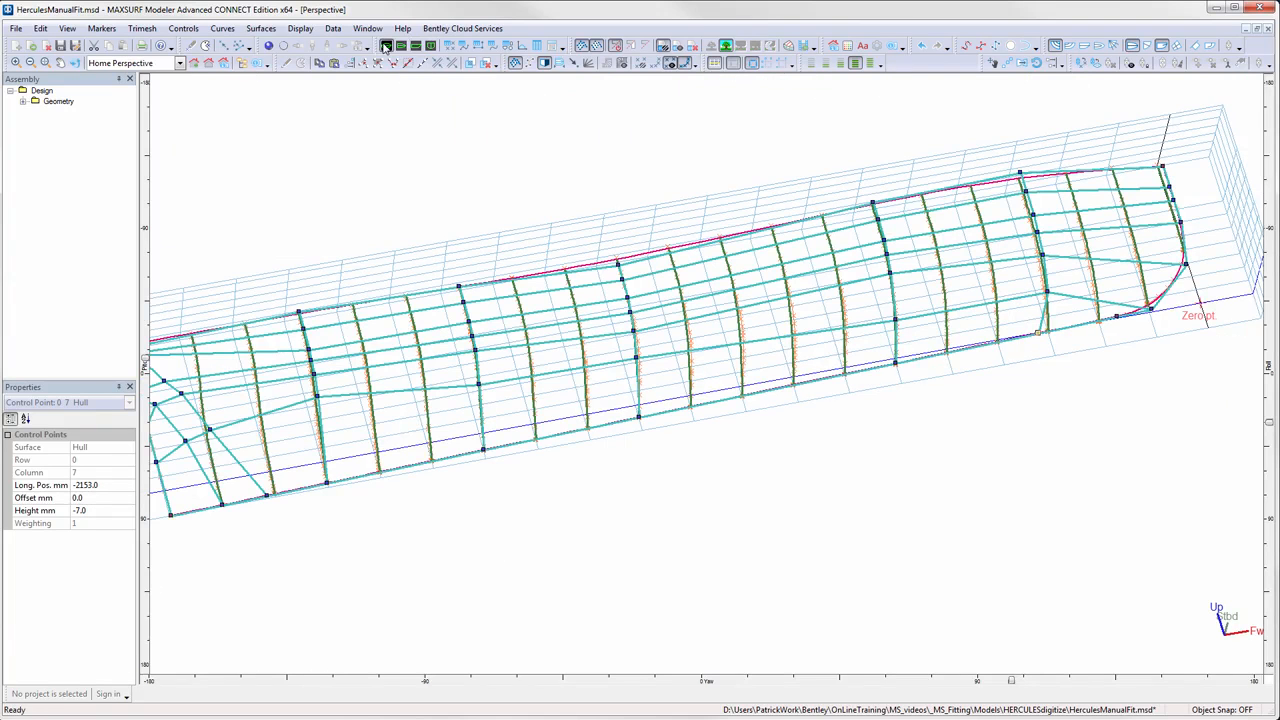
pyautogui.keyDown('shift'); pyautogui.click(1117, 318); pyautogui.keyUp('shift')
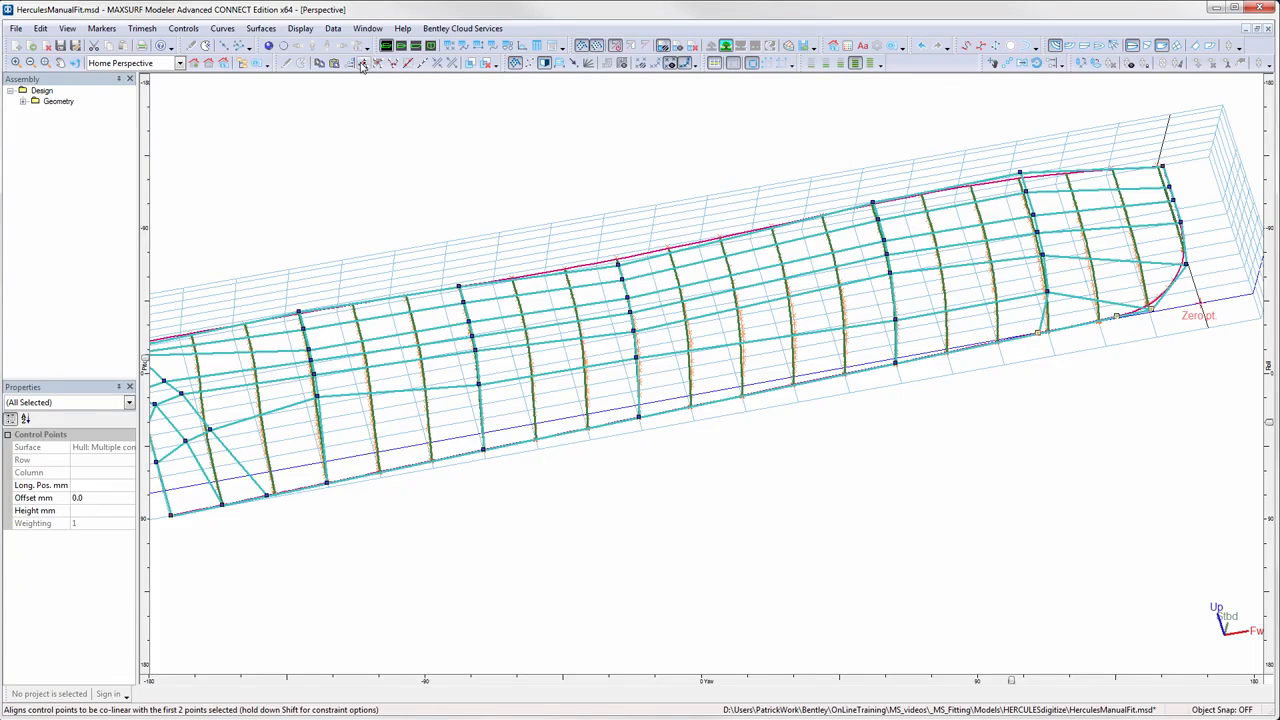
# In the Body Plan view, limit the markers and hull sections to the current station and display only the current column of control points.
pyautogui.click(430, 46)
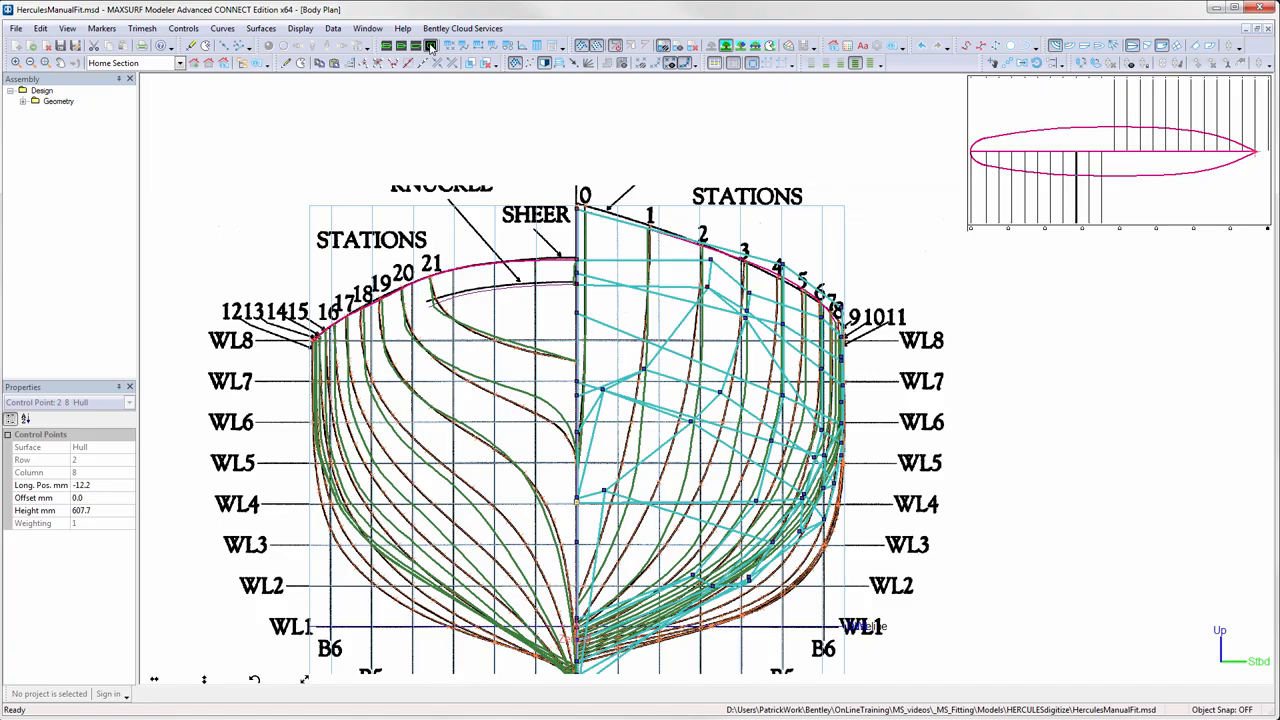
pyautogui.click(683, 63)
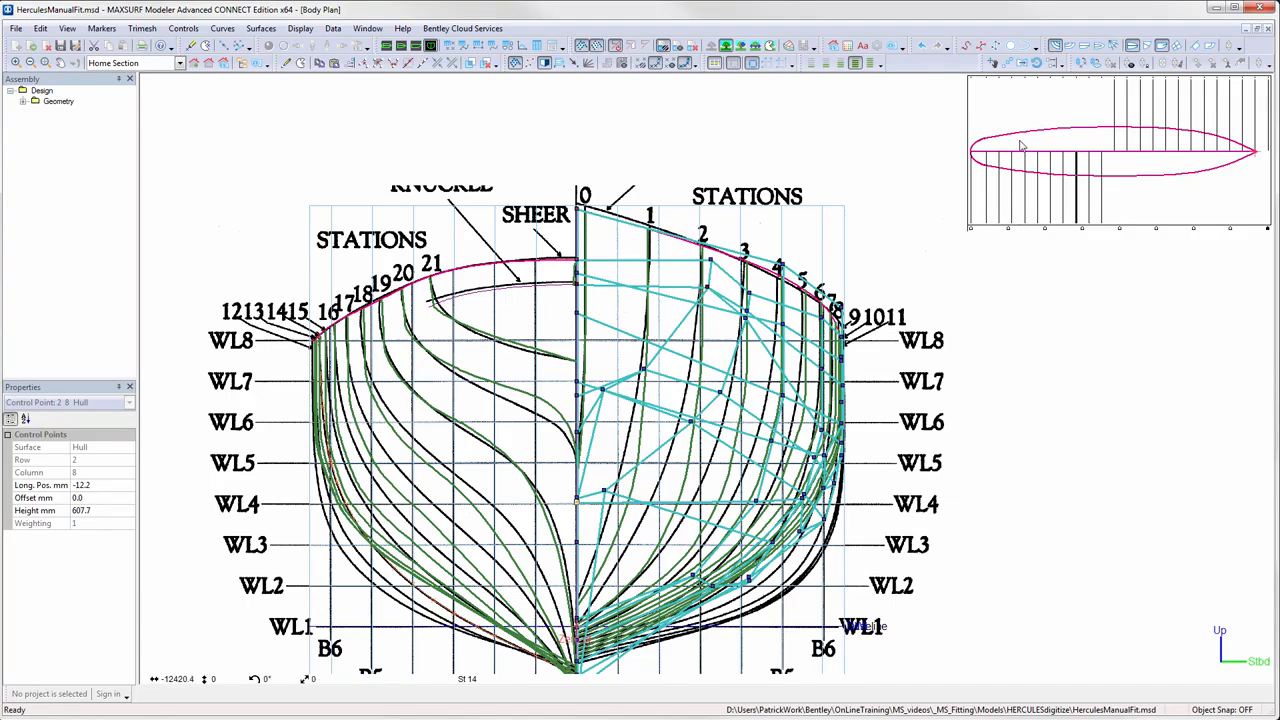
pyautogui.click(1055, 47)
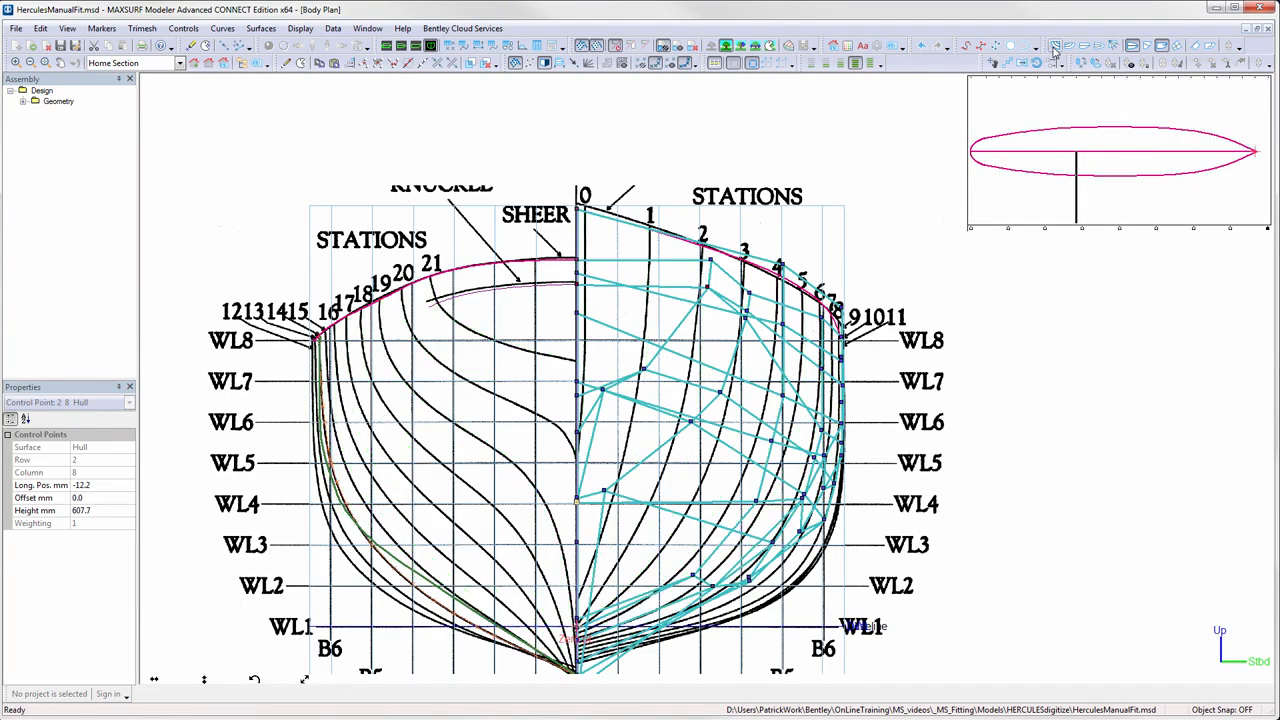
pyautogui.click(515, 63)
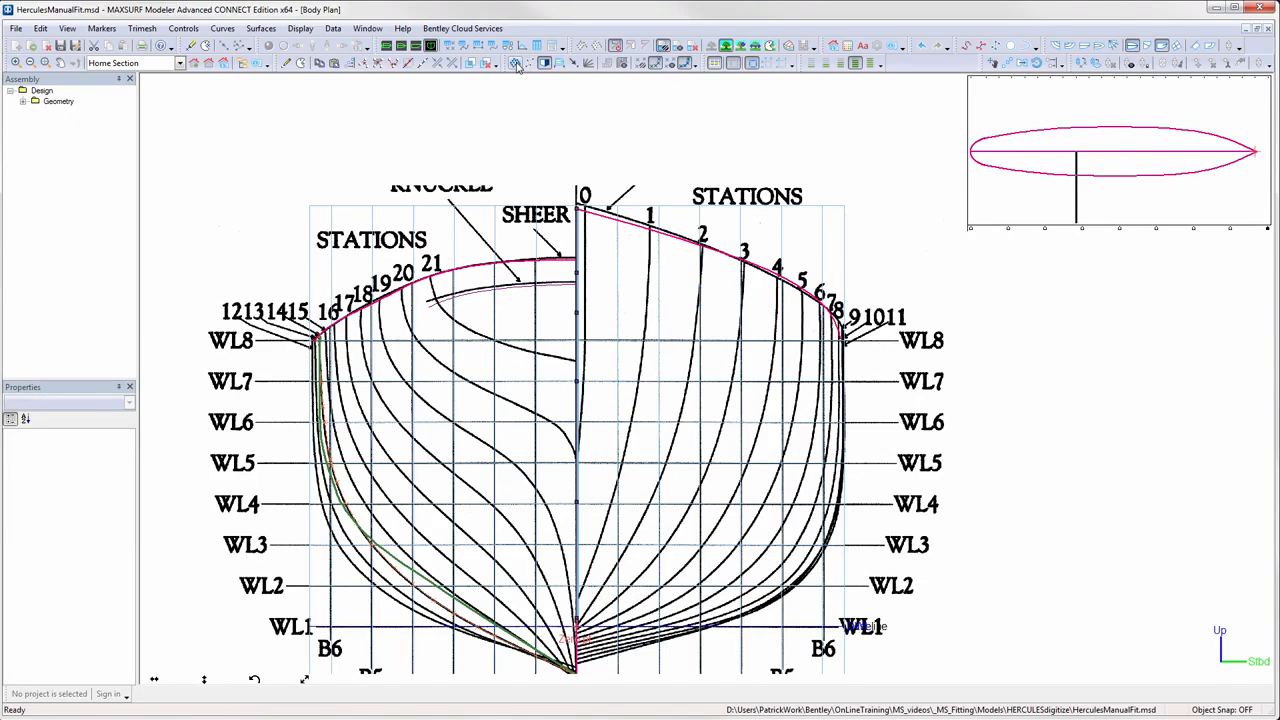
# Move the lower control points of the station 3 column inboard, placing the row 1 point at about 411 mm offset and 272 mm height.
pyautogui.click(1230, 233)
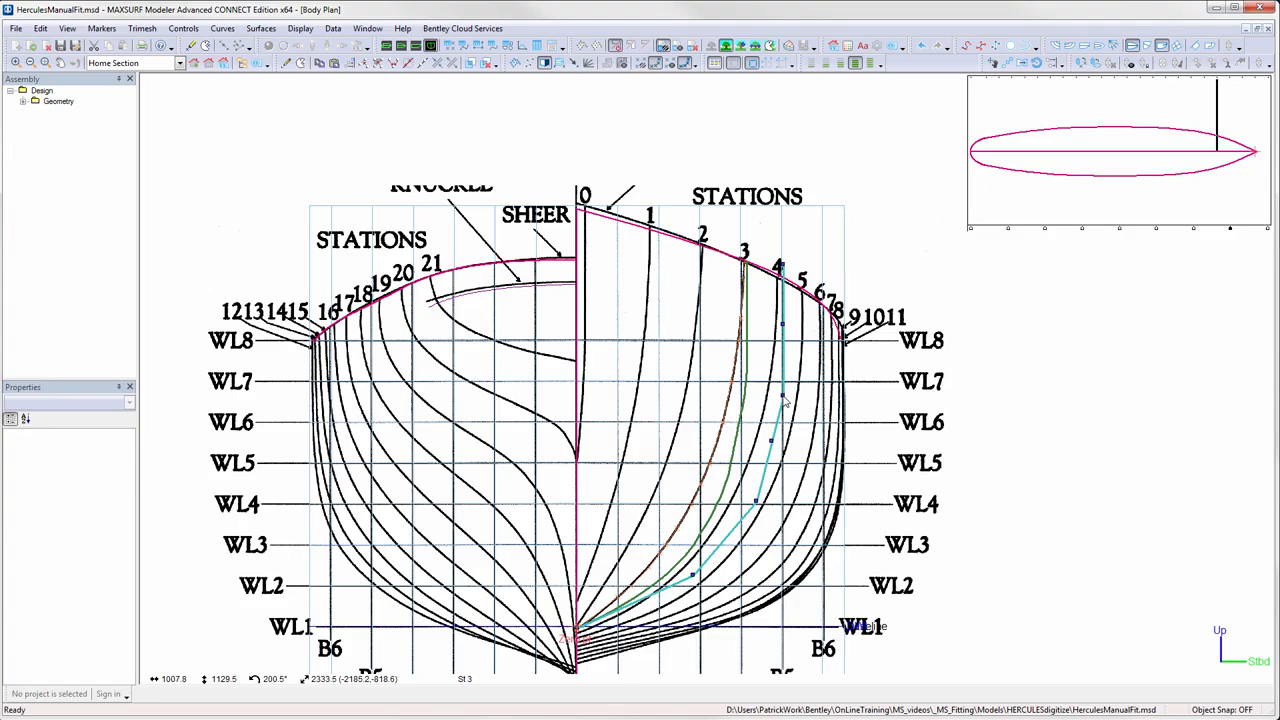
pyautogui.moveTo(786, 401); pyautogui.dragTo(724, 500)
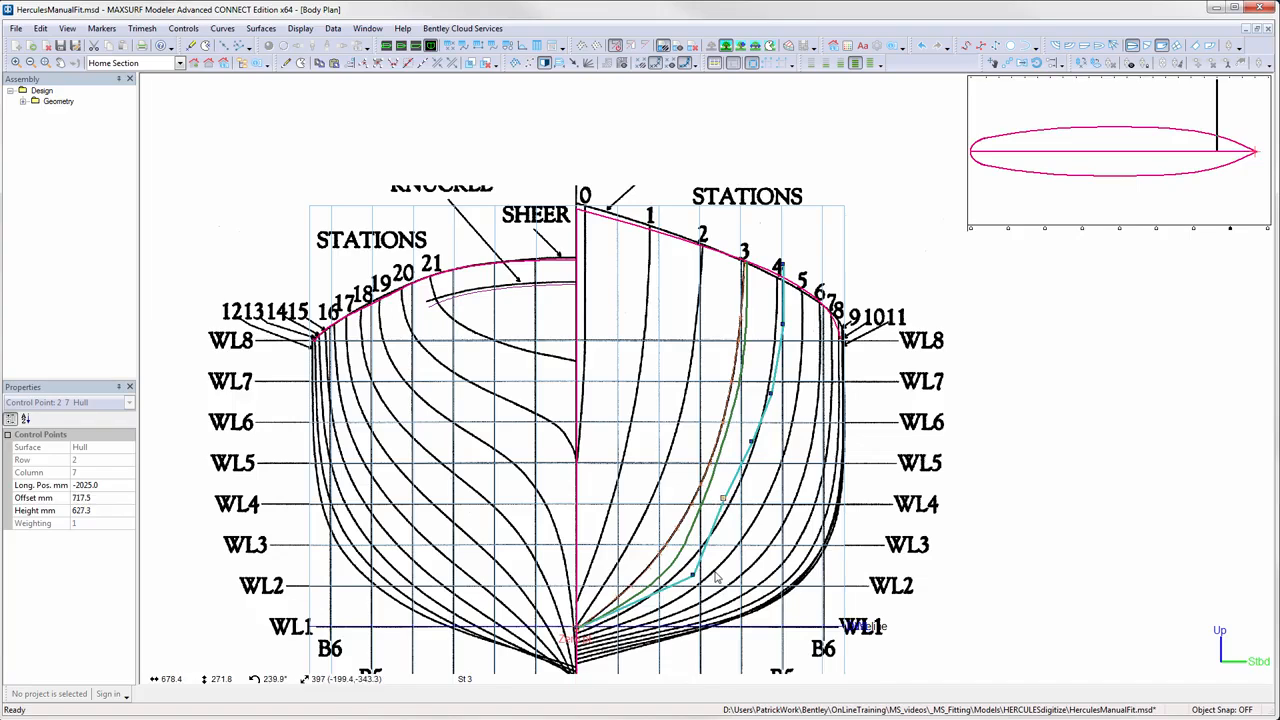
pyautogui.moveTo(694, 579); pyautogui.dragTo(662, 578)
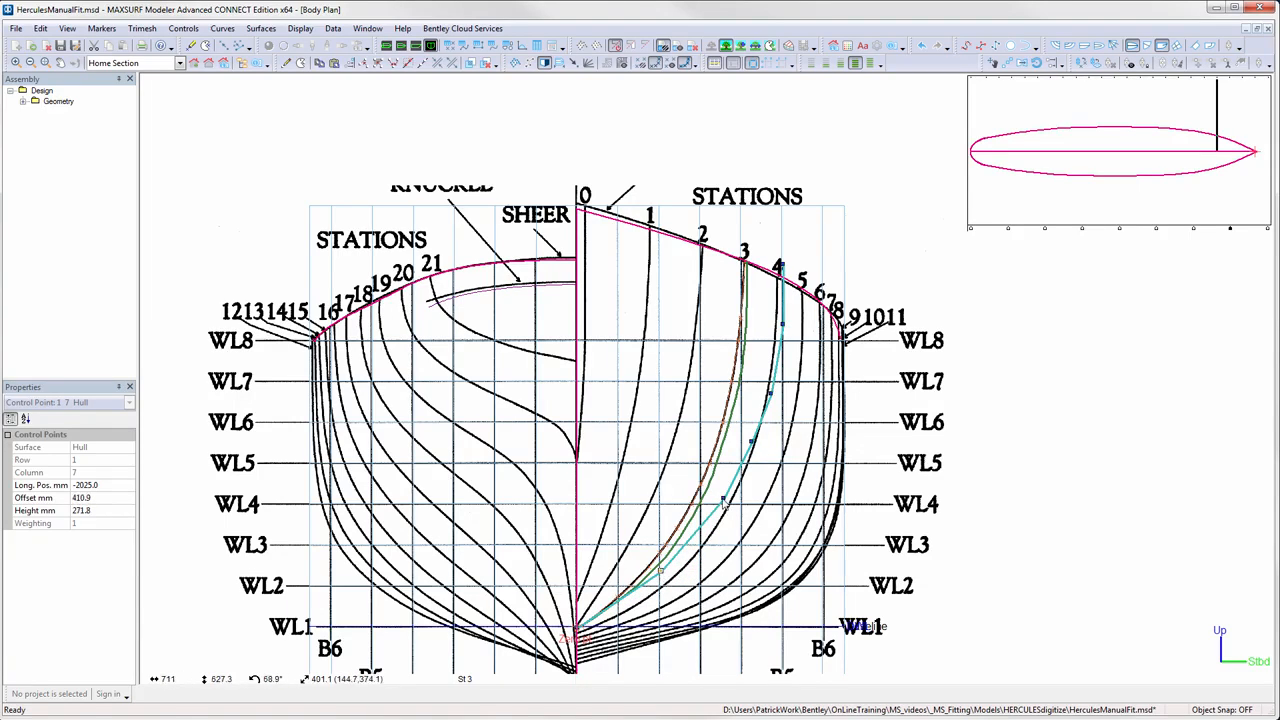
pyautogui.moveTo(723, 499); pyautogui.dragTo(716, 498)
# Reshape the station 6 column's lower control points to fit the markers, placing row 1 at about 669 mm offset and 40 mm height.
pyautogui.click(1193, 229)
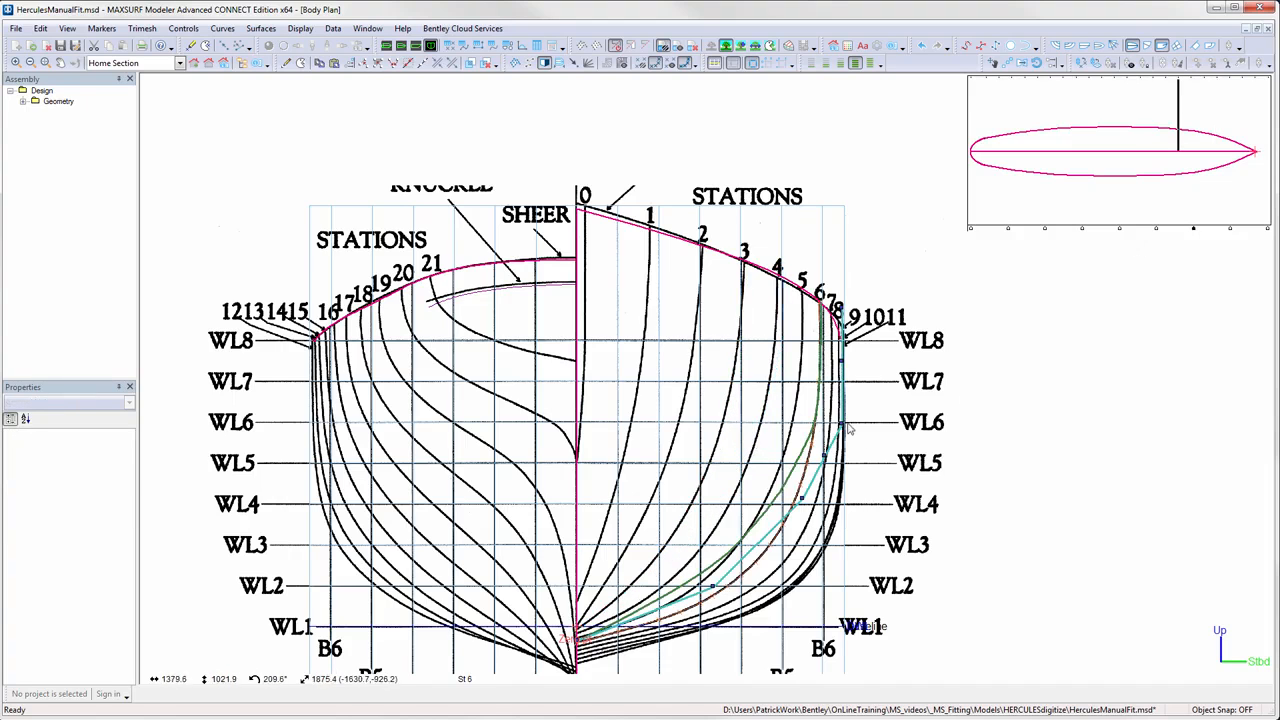
pyautogui.moveTo(826, 460); pyautogui.dragTo(798, 326, button='middle')
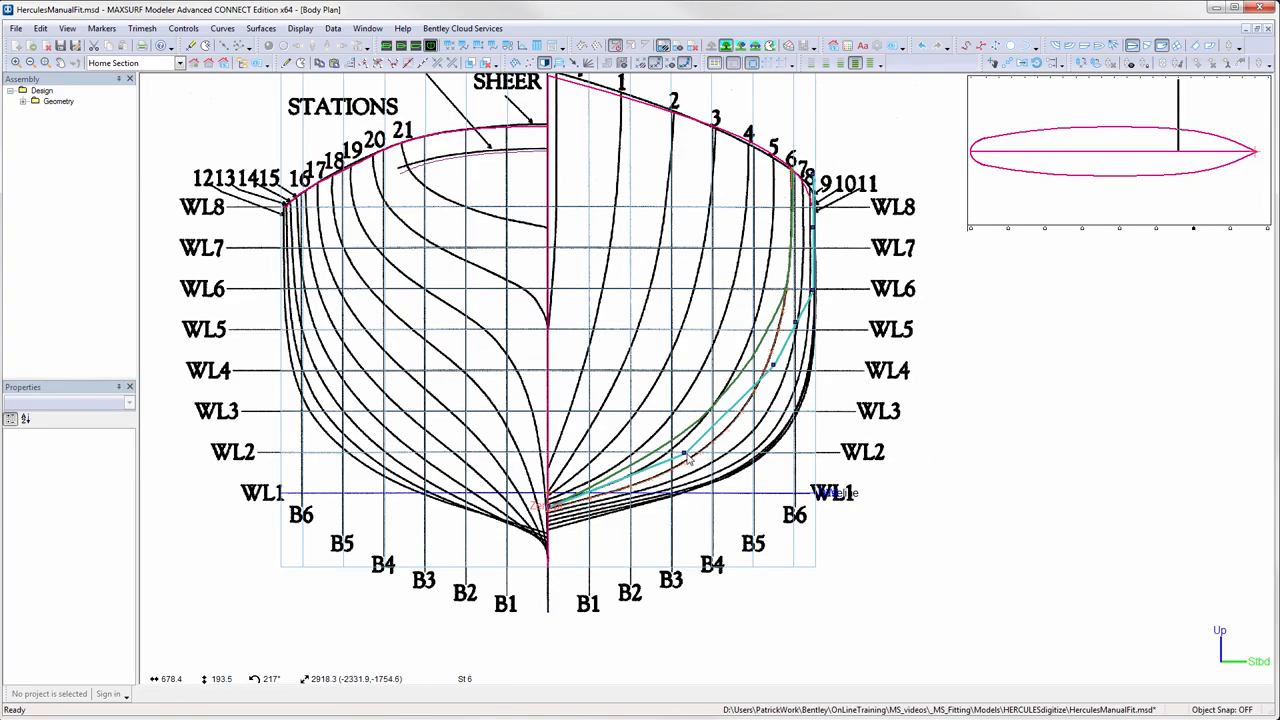
pyautogui.moveTo(685, 453); pyautogui.dragTo(685, 479)
pyautogui.moveTo(773, 365); pyautogui.dragTo(767, 414)
pyautogui.moveTo(797, 322); pyautogui.dragTo(802, 351)
pyautogui.moveTo(826, 437); pyautogui.dragTo(760, 340)
pyautogui.moveTo(767, 414); pyautogui.dragTo(756, 450)
pyautogui.moveTo(685, 476); pyautogui.dragTo(678, 485)
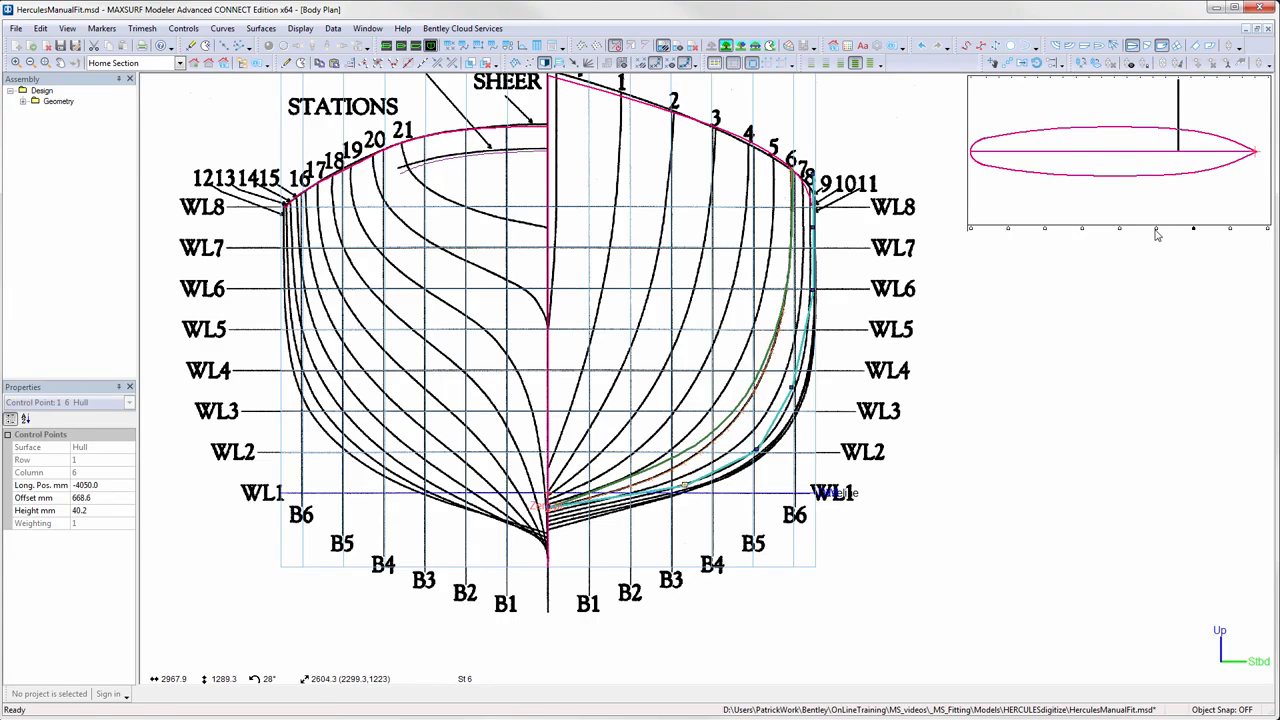
# Fit the bilge control points at stations 11 and 14 to their markers, placing station 11's row 2 point at about (1142, 298) mm.
pyautogui.click(1156, 229)
pyautogui.moveTo(796, 355); pyautogui.dragTo(811, 379)
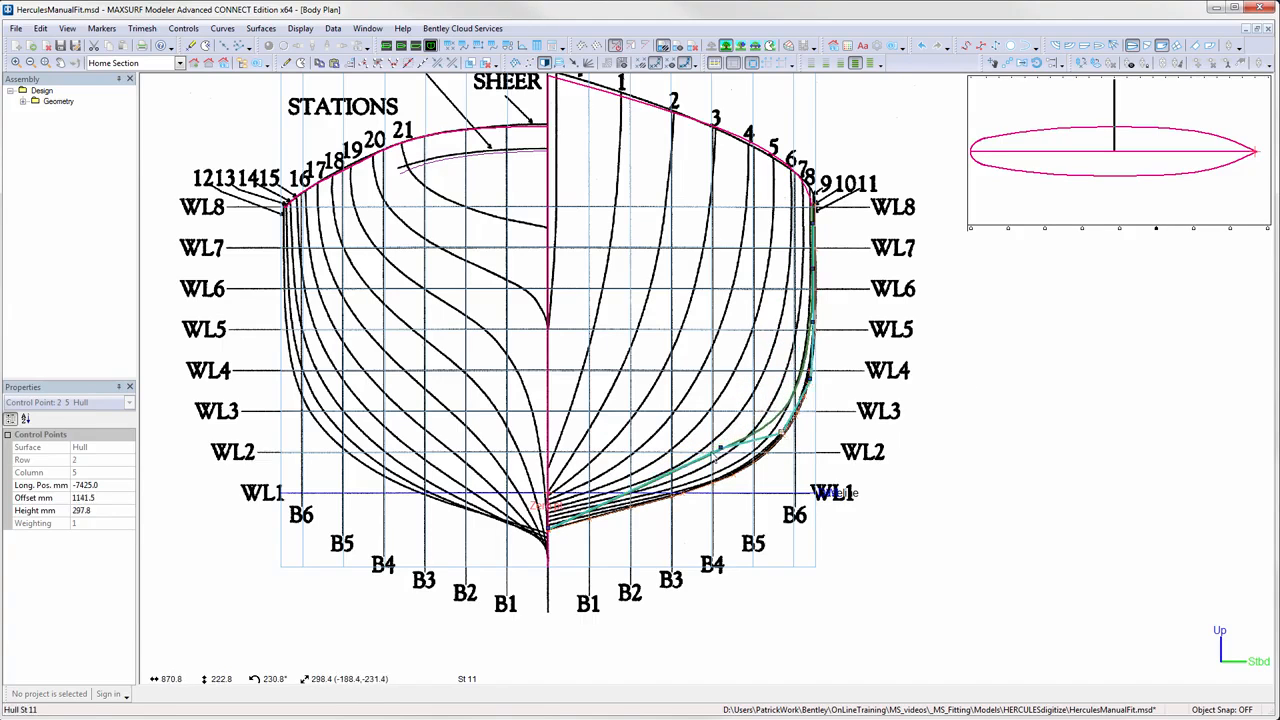
pyautogui.click(1119, 229)
pyautogui.moveTo(720, 444); pyautogui.dragTo(732, 475)
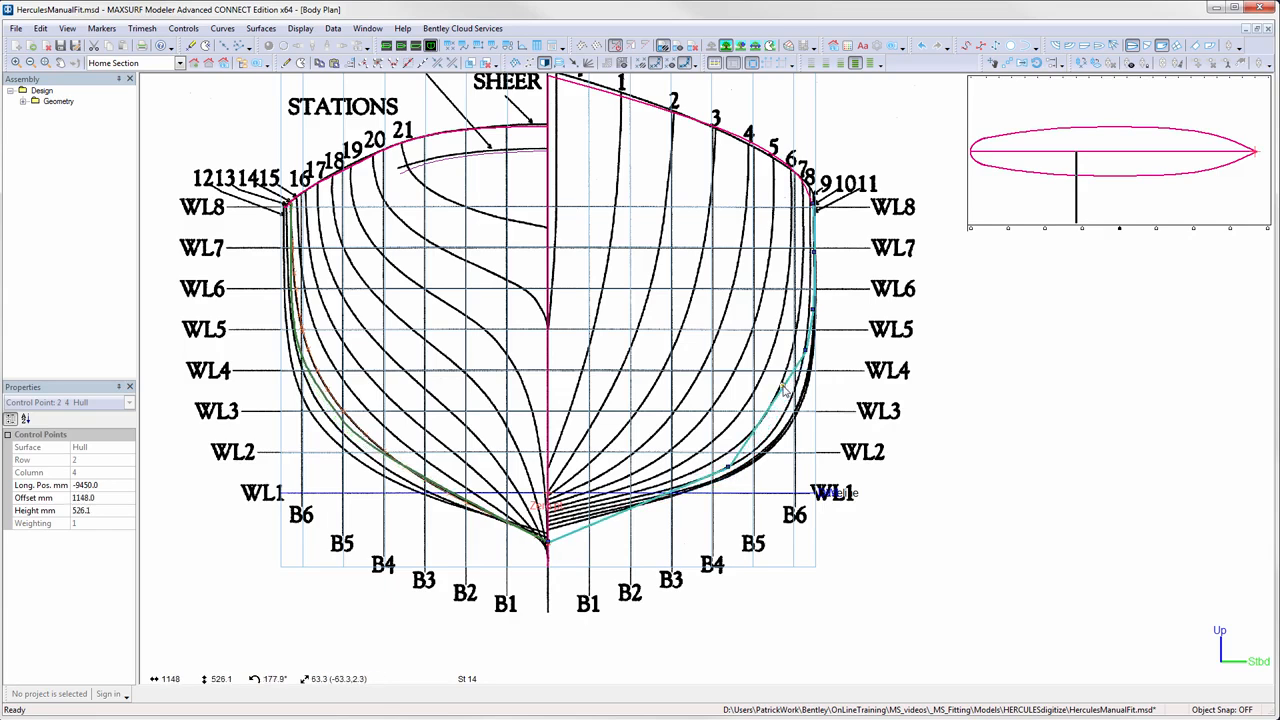
pyautogui.moveTo(795, 390); pyautogui.dragTo(783, 294)
# Fit the station 17 column to its markers by moving its lower control points inboard, with row 1 at about (326, 282) mm.
pyautogui.click(1082, 229)
pyautogui.moveTo(775, 360); pyautogui.dragTo(754, 357)
pyautogui.moveTo(744, 409); pyautogui.dragTo(615, 435)
pyautogui.moveTo(754, 357); pyautogui.dragTo(705, 376)
pyautogui.moveTo(764, 320); pyautogui.dragTo(765, 323)
# Fine-tune the bilge and upper control points of the column nearest station 19 to fit that station's markers.
pyautogui.click(1047, 230)
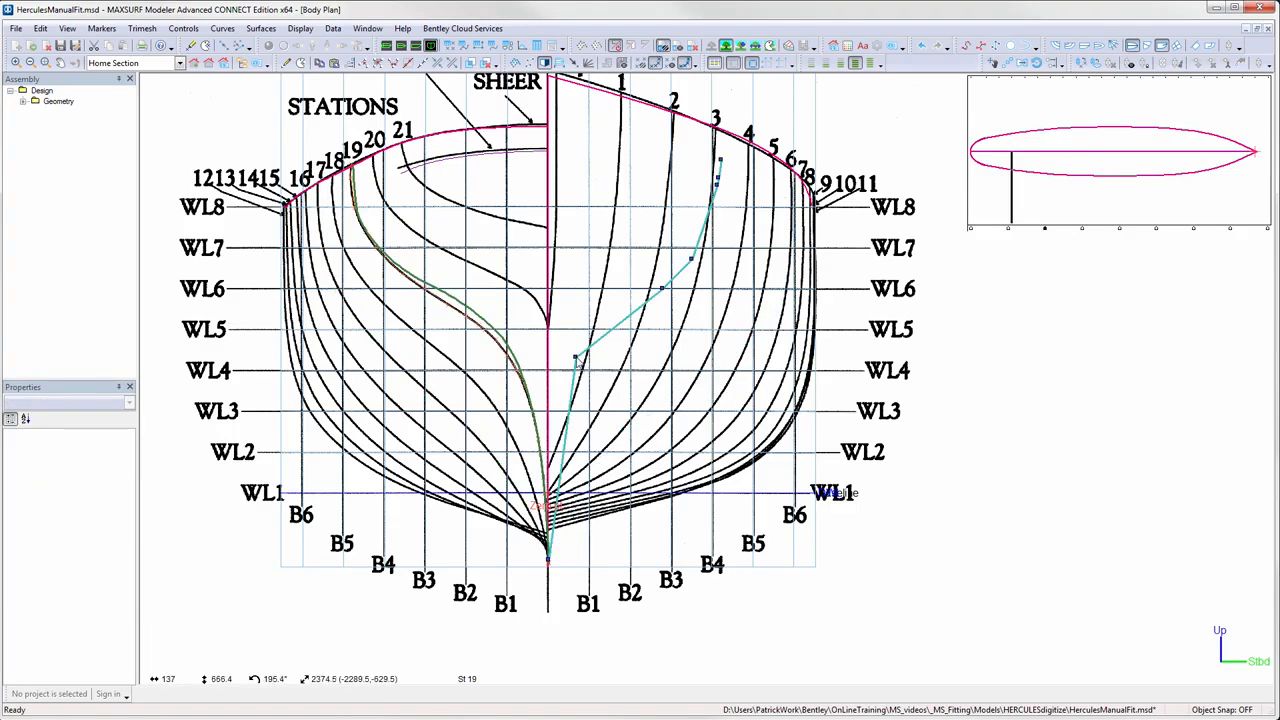
pyautogui.moveTo(578, 362); pyautogui.dragTo(585, 374)
pyautogui.moveTo(709, 174); pyautogui.dragTo(725, 186)
pyautogui.moveTo(720, 183); pyautogui.dragTo(716, 176)
pyautogui.moveTo(691, 259); pyautogui.dragTo(693, 249)
# Fine-tune two control points in the column just forward of the transom, and bring up the transom column at station 21.
pyautogui.click(1007, 229)
pyautogui.moveTo(615, 236); pyautogui.dragTo(617, 239)
pyautogui.moveTo(662, 141)
pyautogui.mouseDown()
pyautogui.moveTo(687, 161)
pyautogui.moveTo(673, 152)
pyautogui.mouseUp()
pyautogui.click(970, 229)
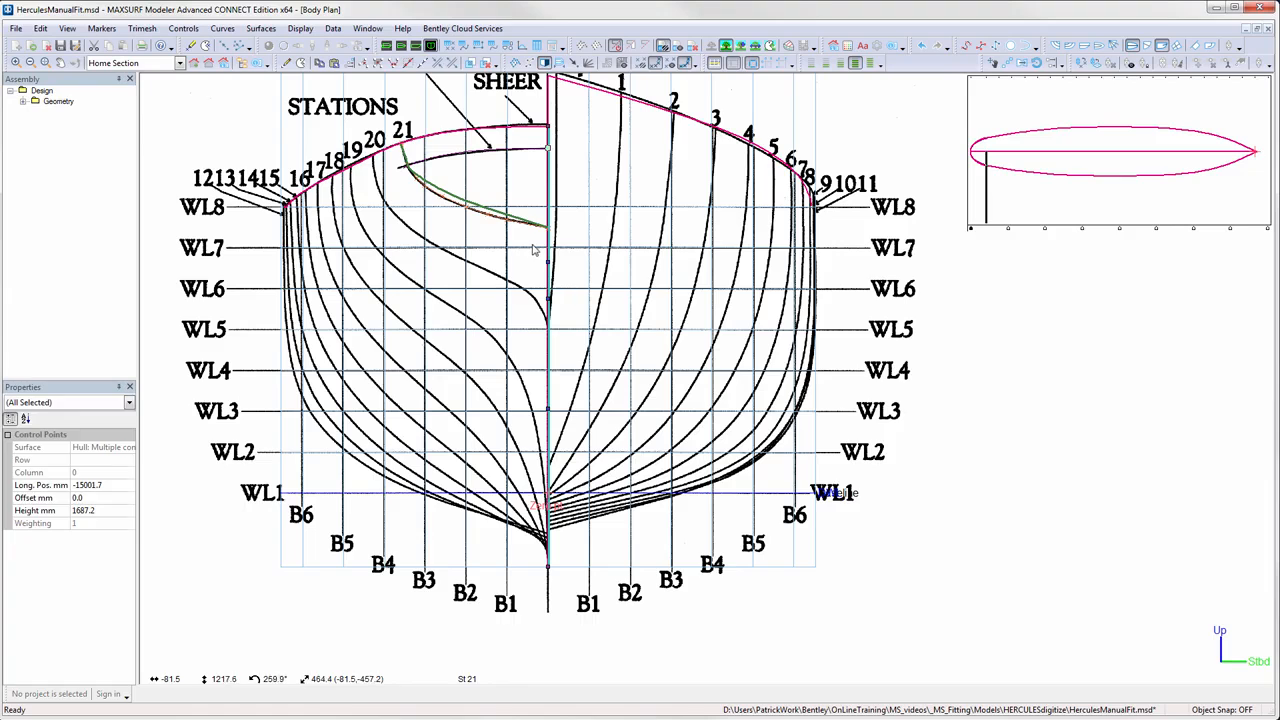
# Shift the station 3 column's control points slightly inboard, placing the row 3 point at about 806 mm offset and 901 mm height.
pyautogui.click(1232, 229)
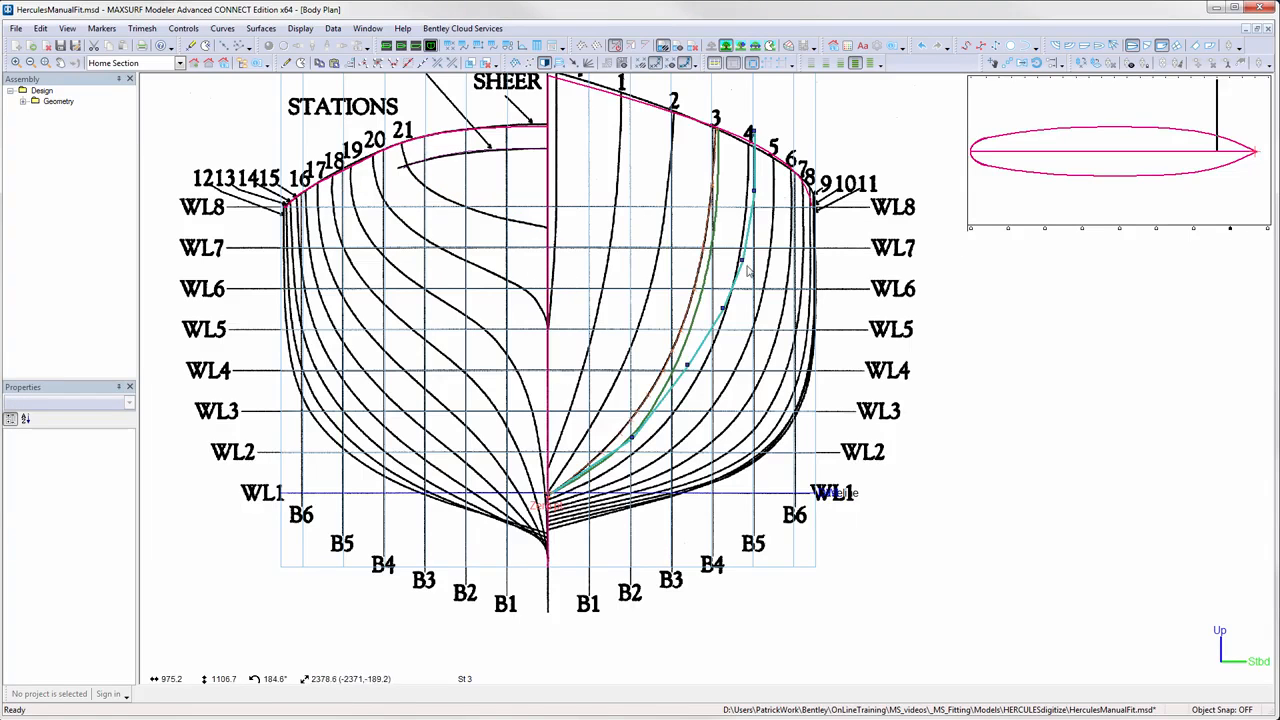
pyautogui.moveTo(754, 191); pyautogui.dragTo(749, 191)
pyautogui.moveTo(742, 260); pyautogui.dragTo(734, 260)
pyautogui.moveTo(723, 308); pyautogui.dragTo(712, 308)
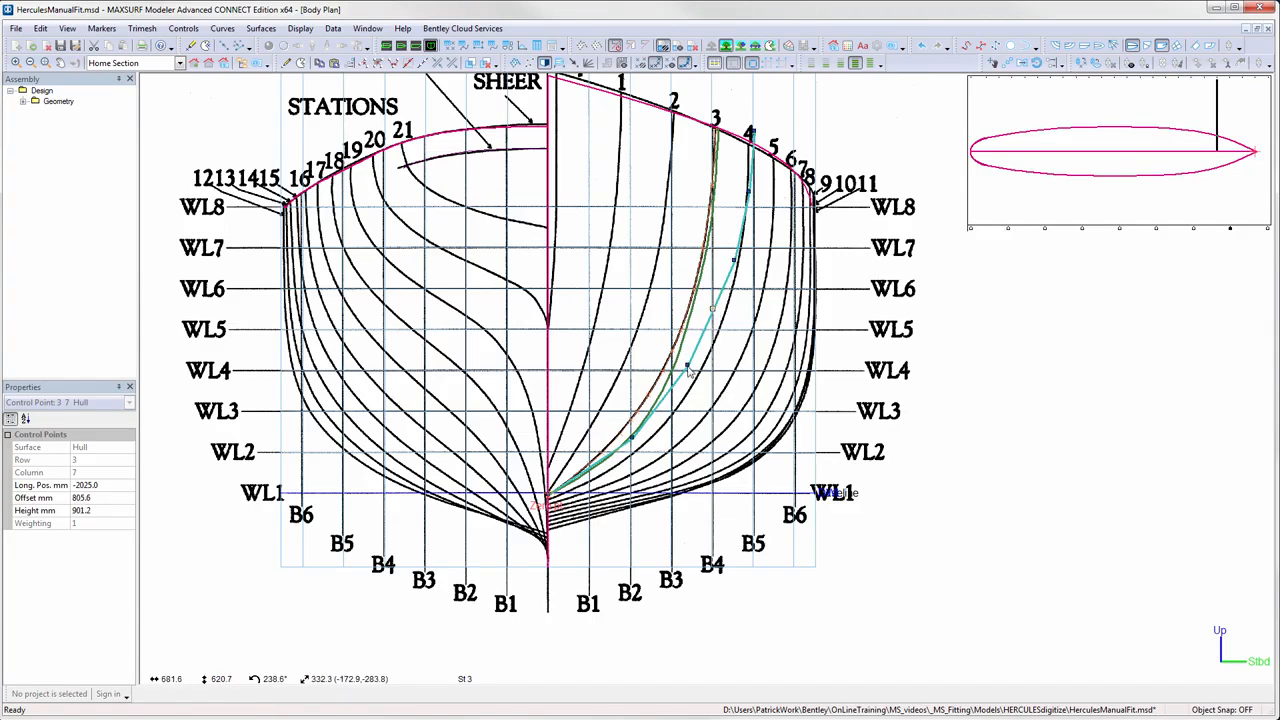
pyautogui.moveTo(632, 438); pyautogui.dragTo(628, 439)
# Nudge the station 6 column's three lower control points outboard, placing row 3 at about (1213, 510) mm, and bring up the station 11 column.
pyautogui.click(1194, 229)
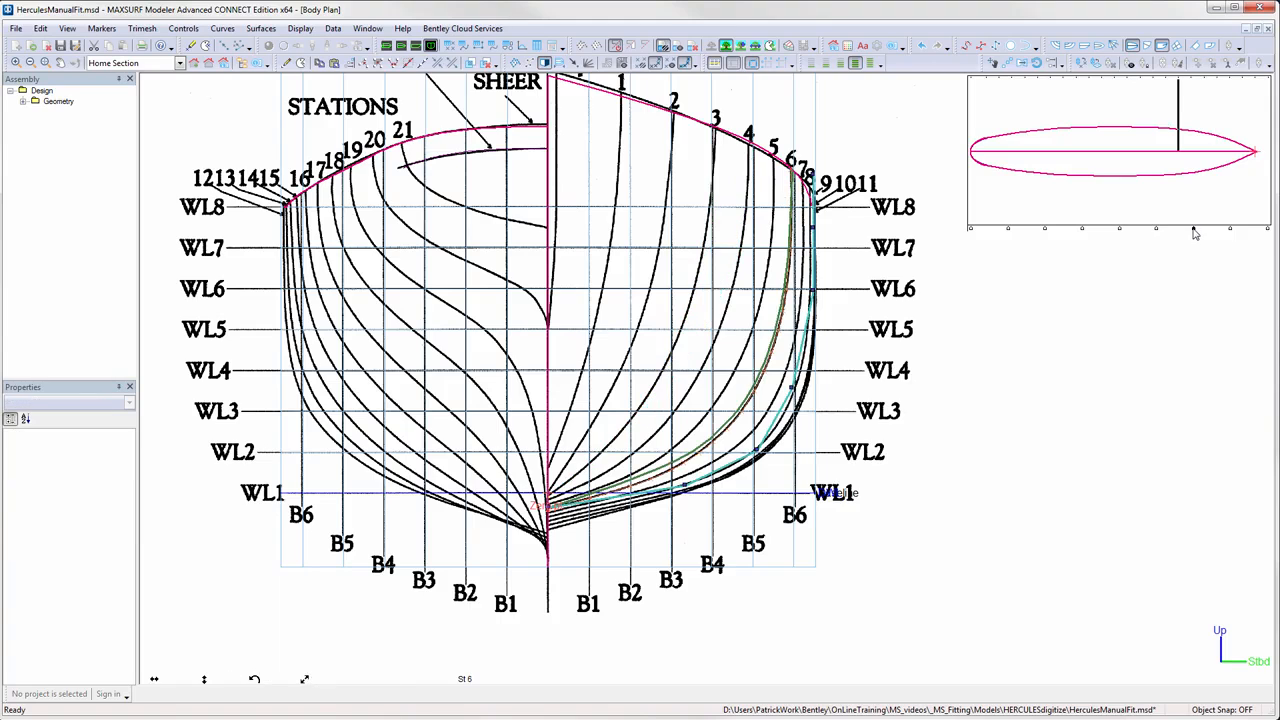
pyautogui.moveTo(684, 486); pyautogui.dragTo(693, 490)
pyautogui.moveTo(756, 449); pyautogui.dragTo(763, 452)
pyautogui.moveTo(792, 387); pyautogui.dragTo(796, 389)
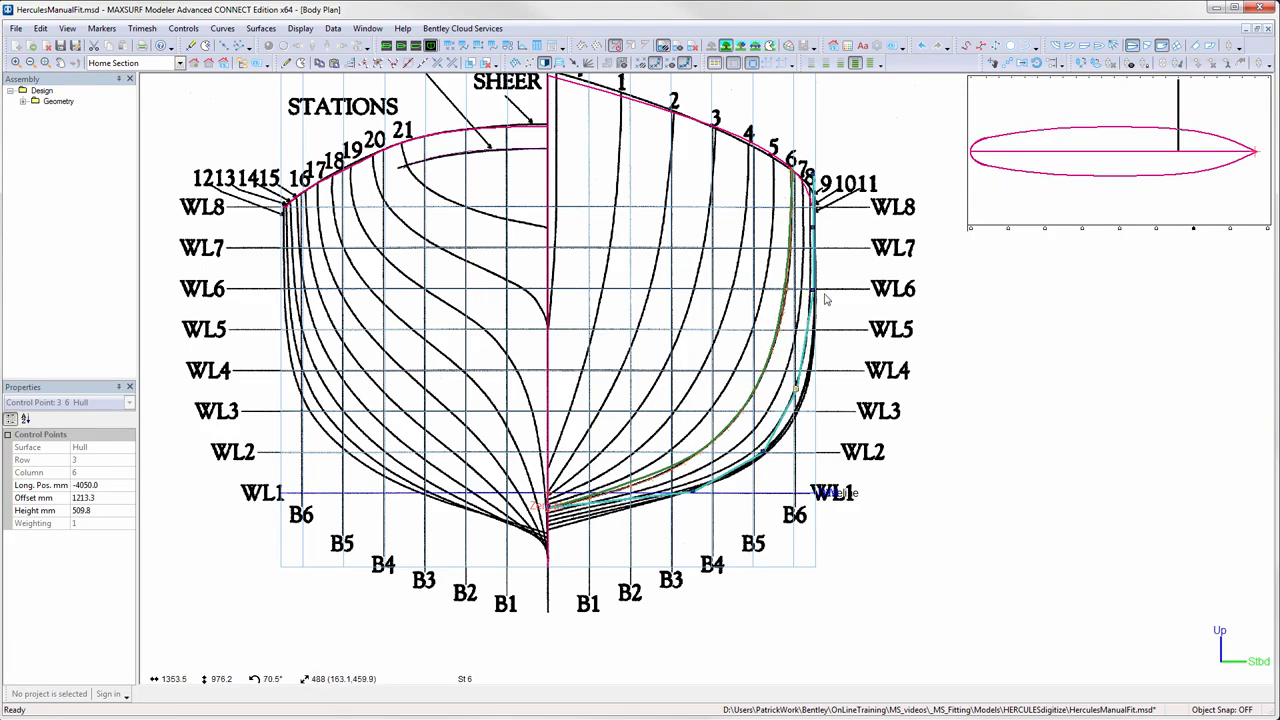
pyautogui.click(1157, 230)
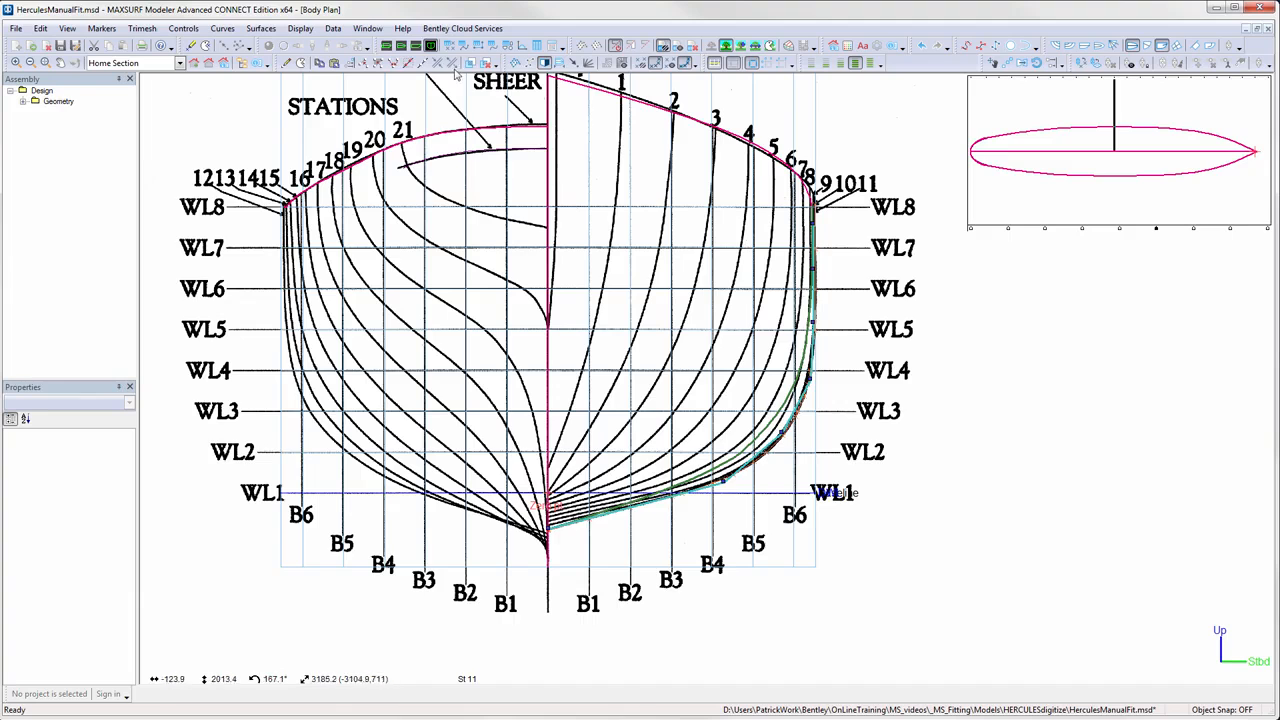
# In the Plan view, display the full control point net and the hull waterlines with the view compressed lengthwise.
pyautogui.click(401, 47)
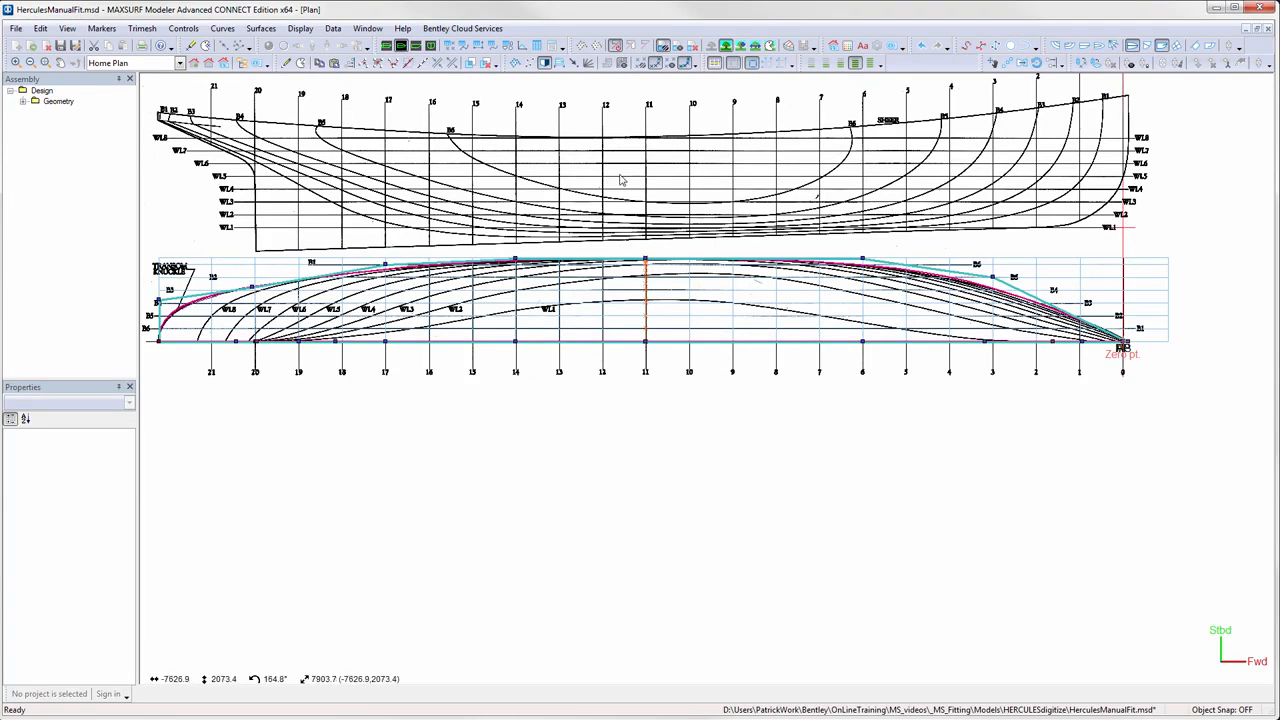
pyautogui.click(515, 62)
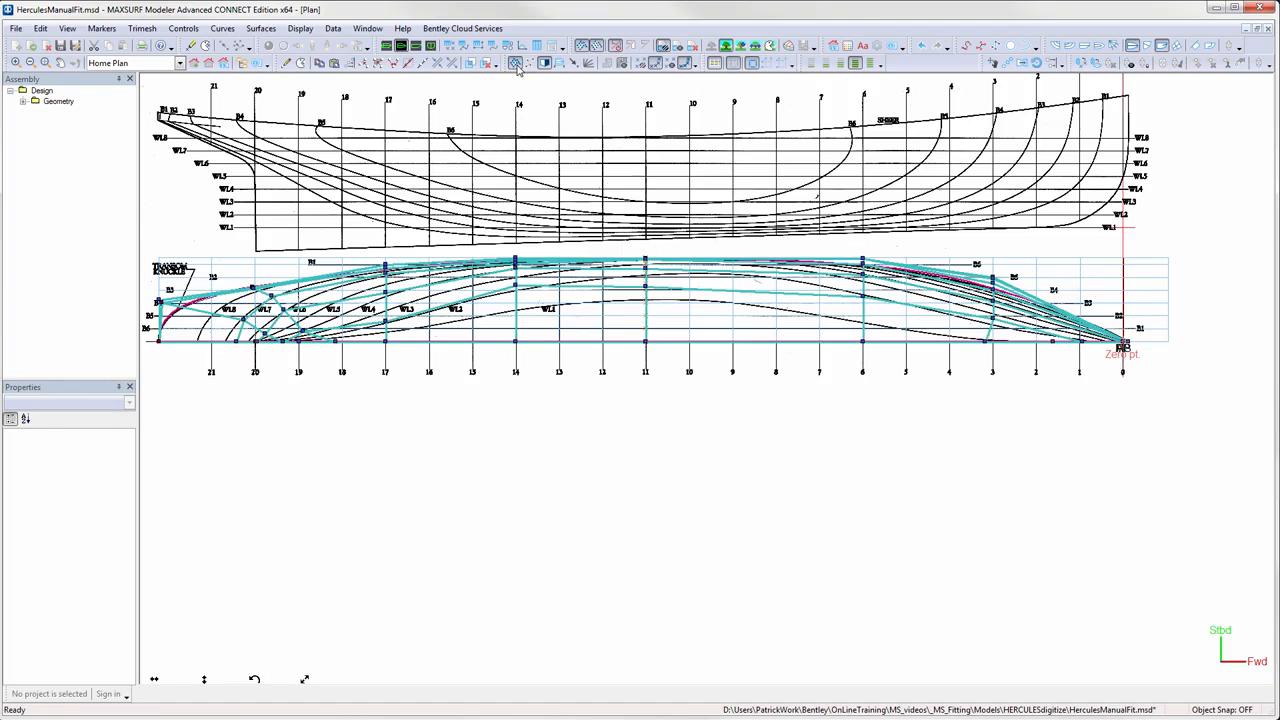
pyautogui.click(558, 62)
pyautogui.moveTo(720, 243); pyautogui.dragTo(814, 508, button='middle')
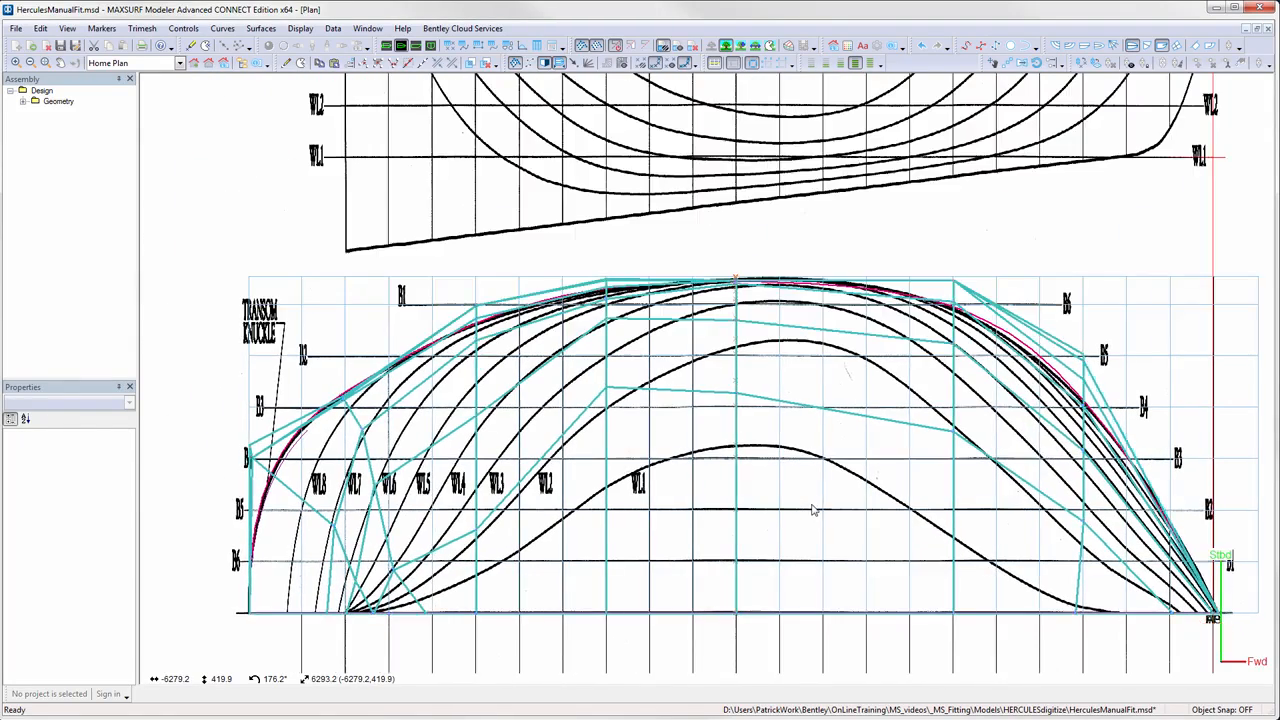
pyautogui.click(1069, 47)
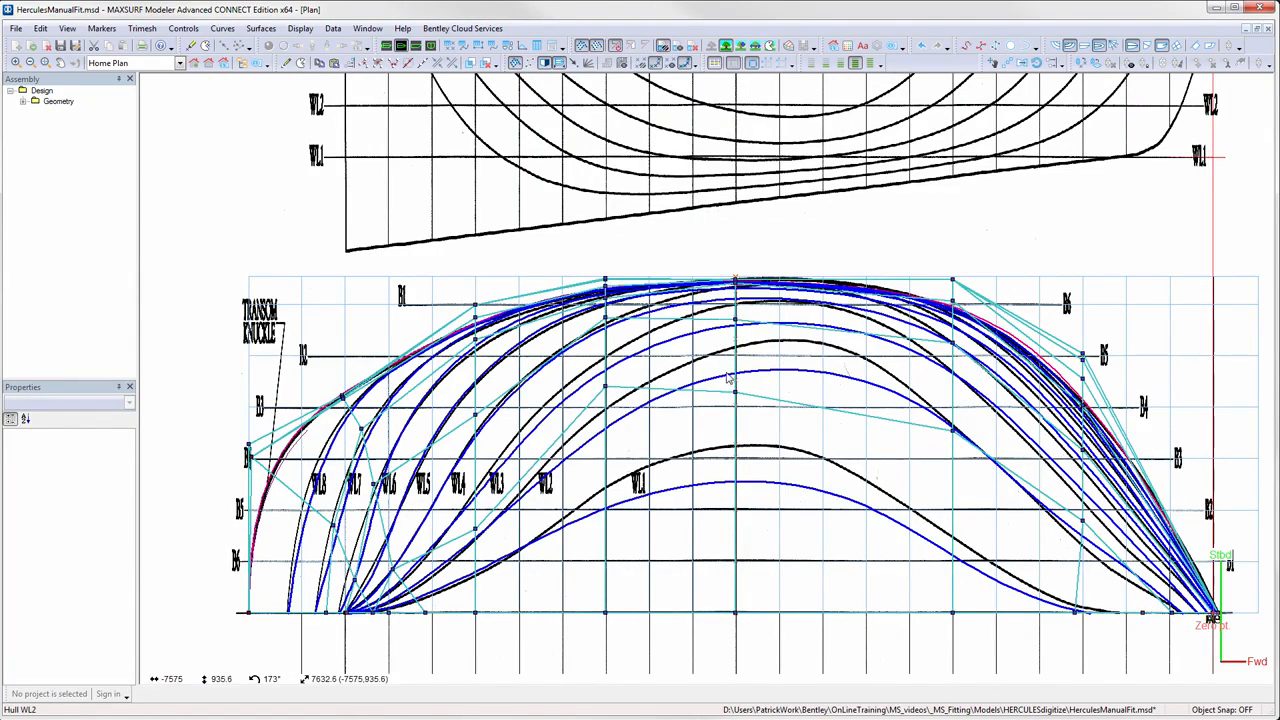
# Move the row 1 and 2 control points at station 11 outboard together, and station 14's row 1 point to about 998 mm offset.
pyautogui.moveTo(729, 378); pyautogui.dragTo(746, 405)
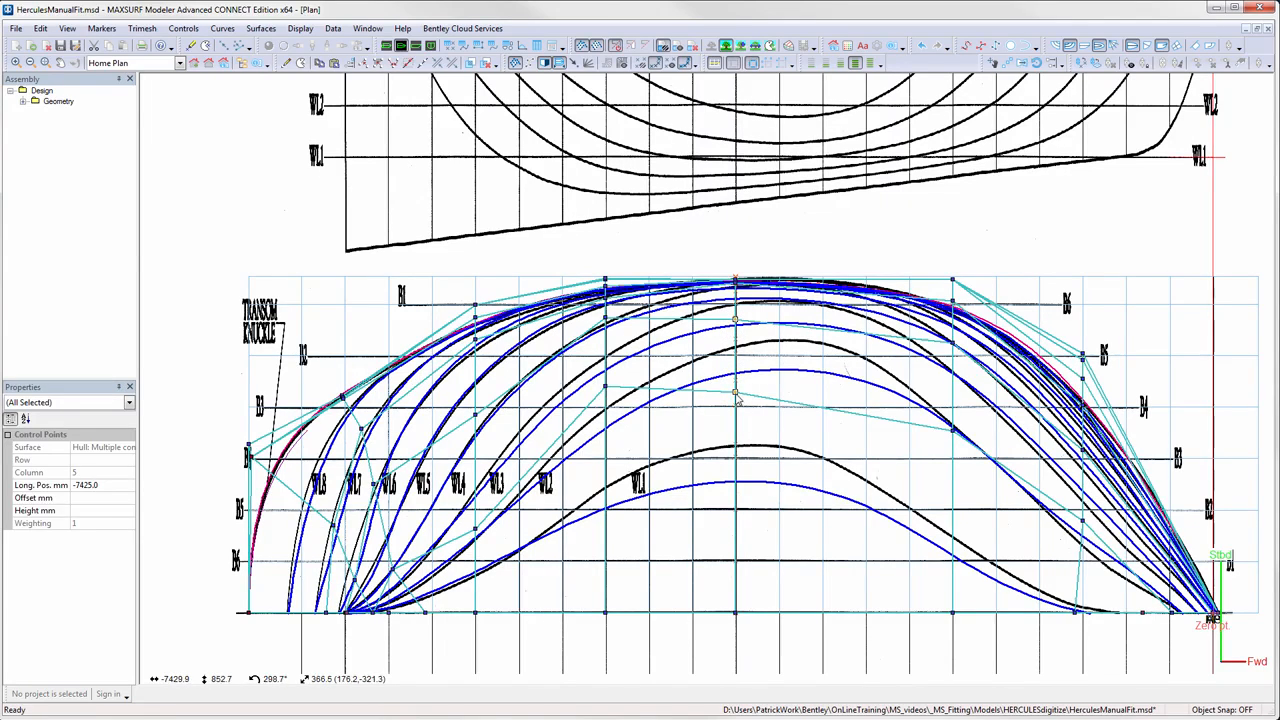
pyautogui.moveTo(736, 398); pyautogui.dragTo(735, 371)
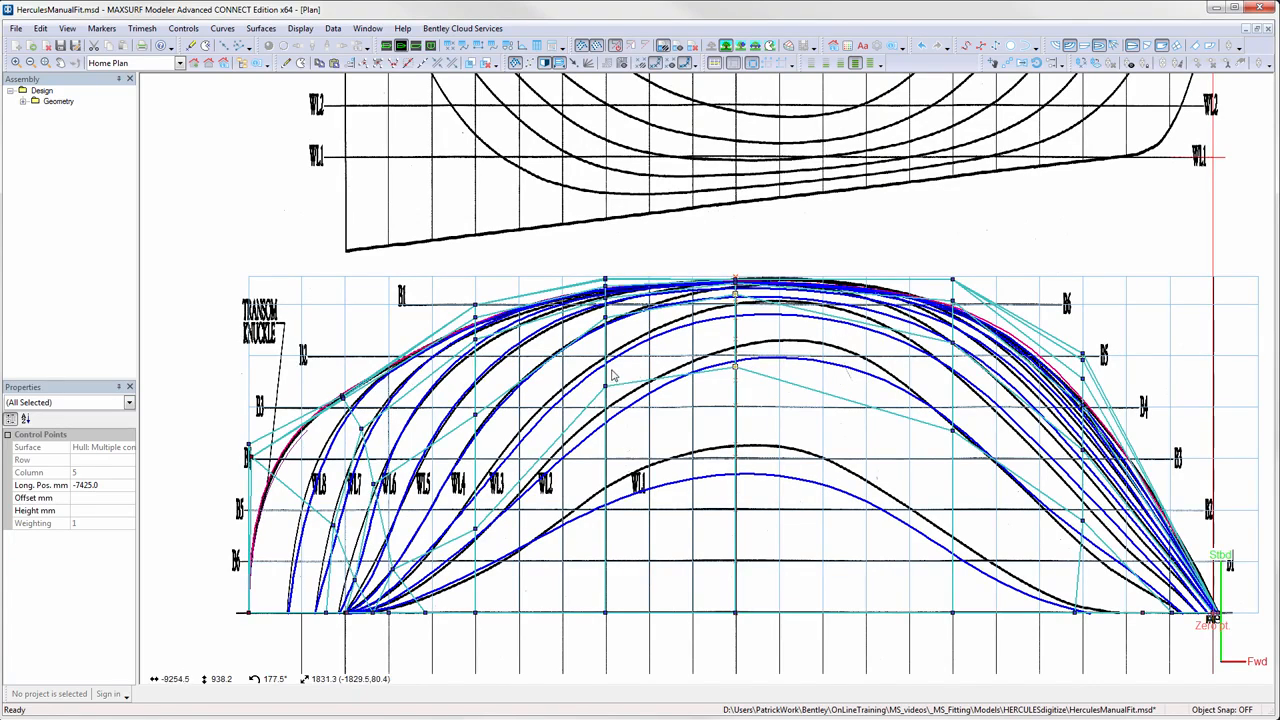
pyautogui.moveTo(599, 355)
pyautogui.mouseDown()
pyautogui.moveTo(625, 405)
pyautogui.moveTo(606, 360)
pyautogui.mouseUp()
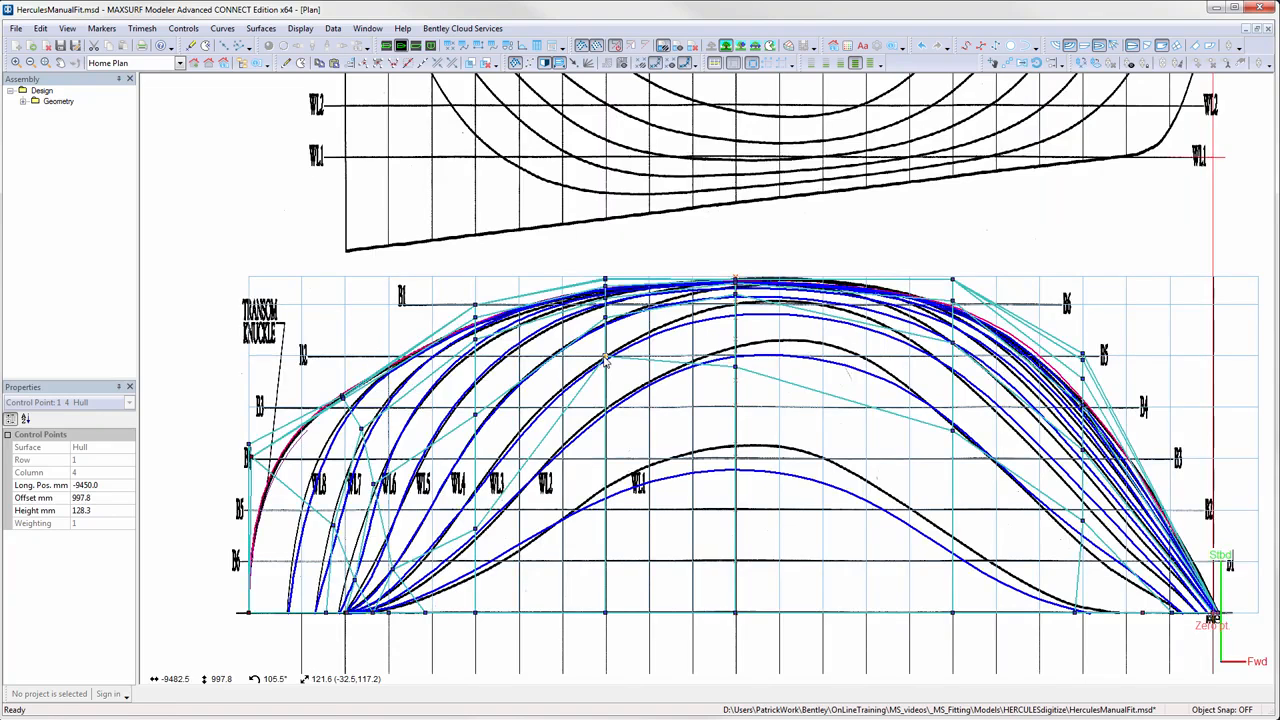
# Adjust control points at stations 17 and 14 to match the aft waterlines, placing station 17's row 3 point at about 1029 mm offset.
pyautogui.click(475, 531)
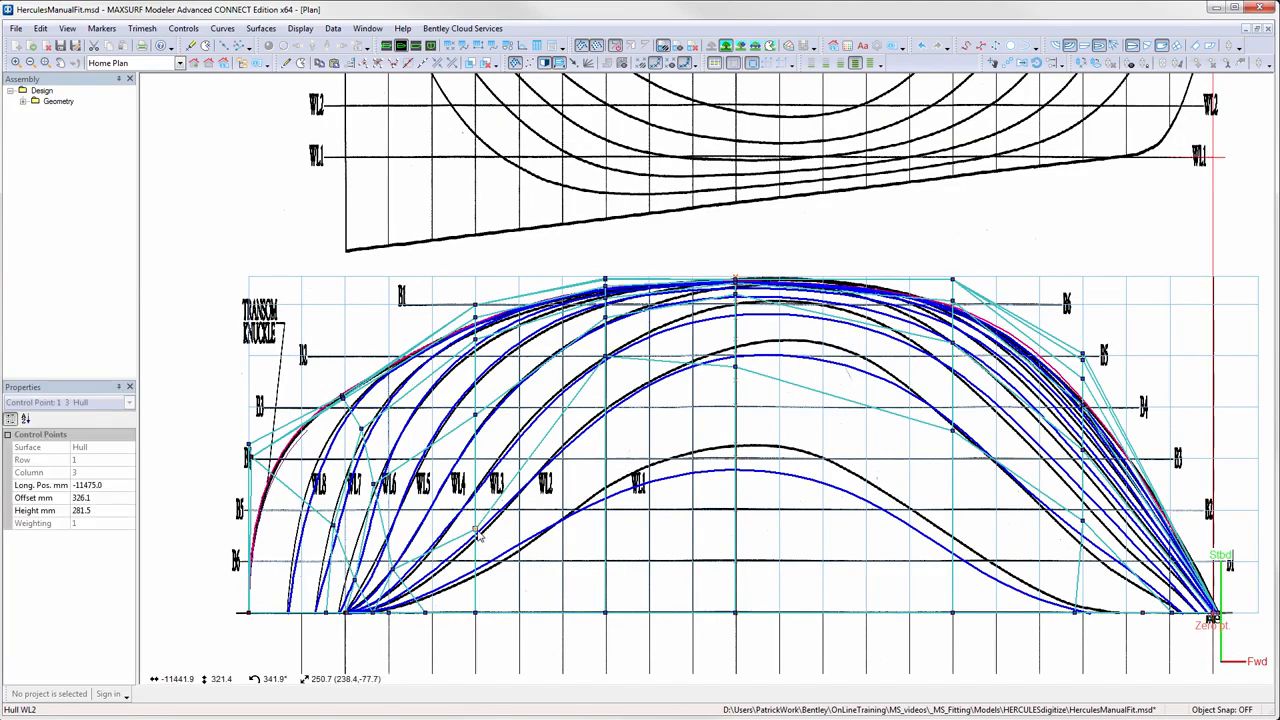
pyautogui.click(475, 414)
pyautogui.moveTo(475, 339); pyautogui.dragTo(475, 348)
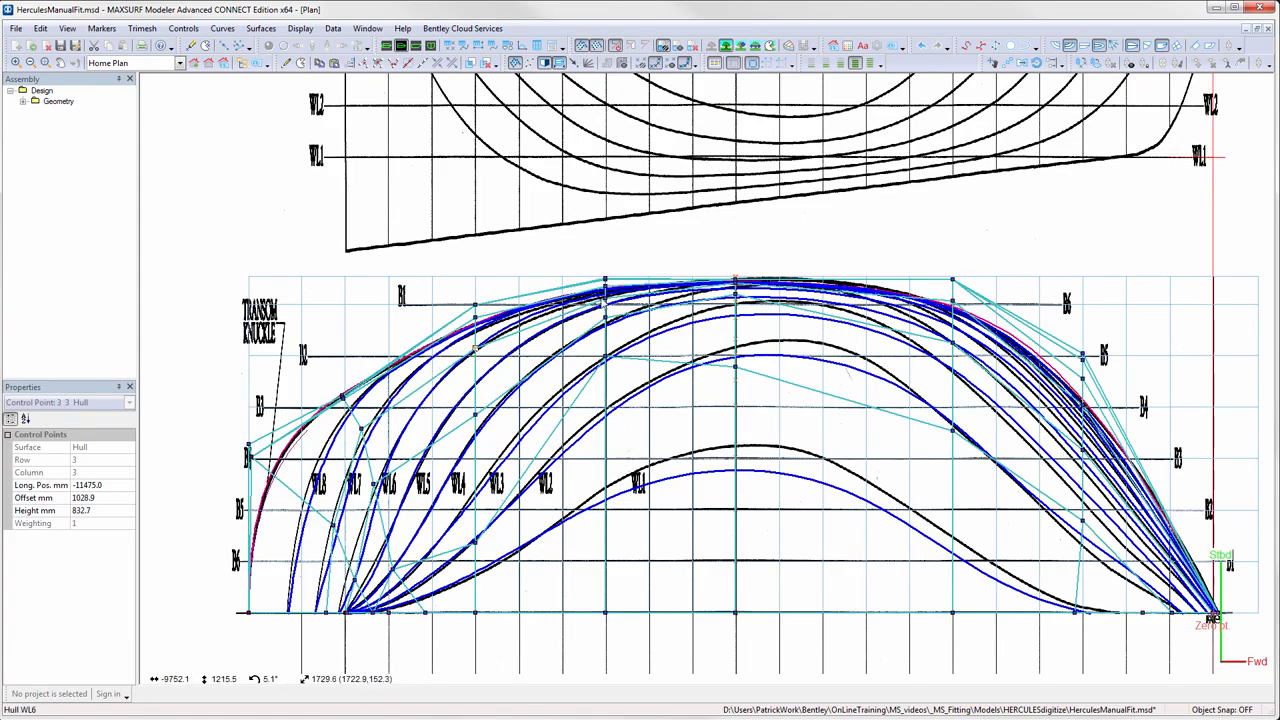
pyautogui.moveTo(605, 293); pyautogui.dragTo(605, 311)
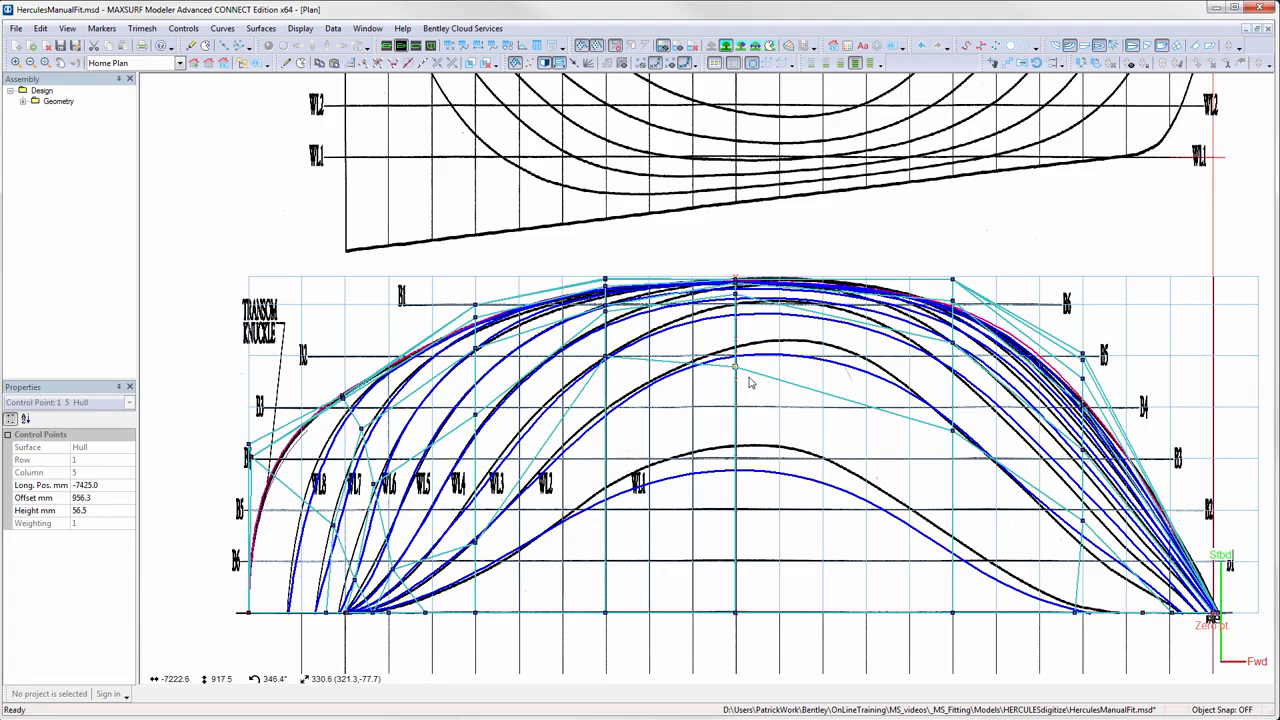
# Move the row 1 control points at stations 11 and 6 outboard, placing the one at station 11 at about 1060 mm offset.
pyautogui.moveTo(738, 367); pyautogui.dragTo(741, 345)
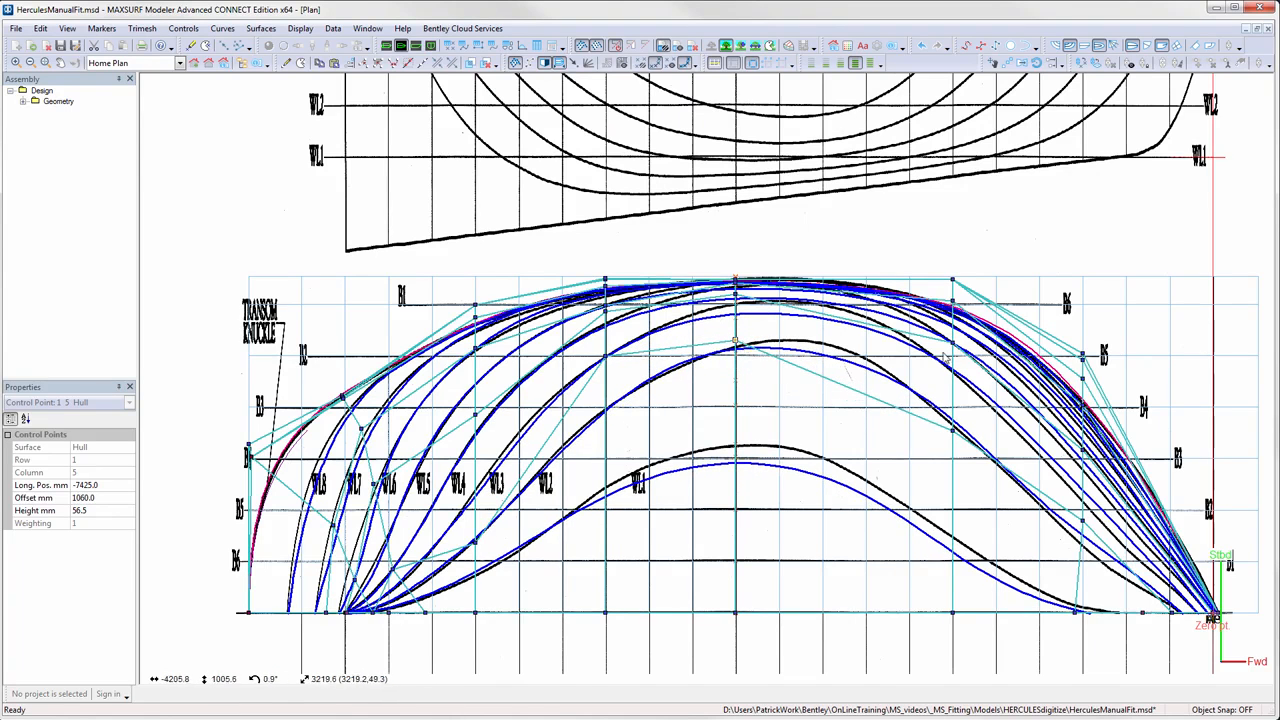
pyautogui.moveTo(953, 430); pyautogui.dragTo(953, 380)
# Move the row 1 to 3 control points near station 3 aft and inboard, placing row 3 at about -2122 mm longitudinally and 793 mm offset.
pyautogui.click(1084, 522)
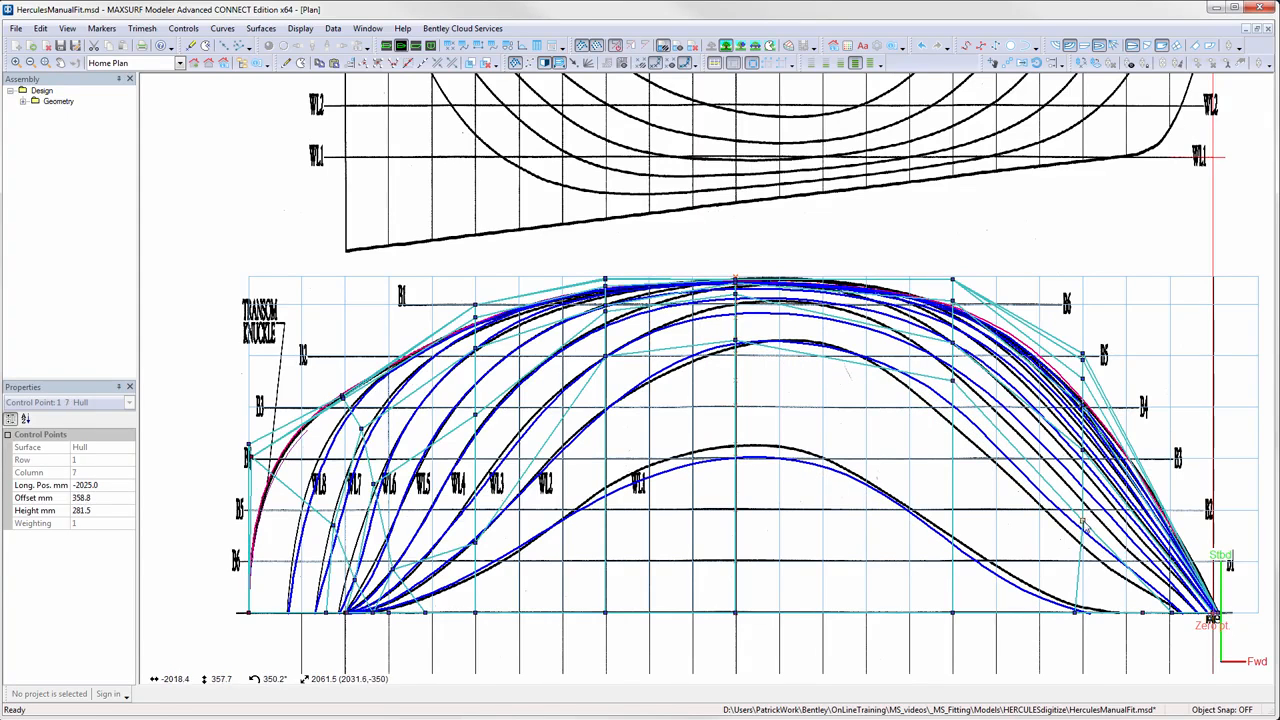
pyautogui.moveTo(1082, 521); pyautogui.dragTo(1069, 547)
pyautogui.moveTo(1082, 451); pyautogui.dragTo(1079, 461)
pyautogui.moveTo(1083, 405); pyautogui.dragTo(1077, 408)
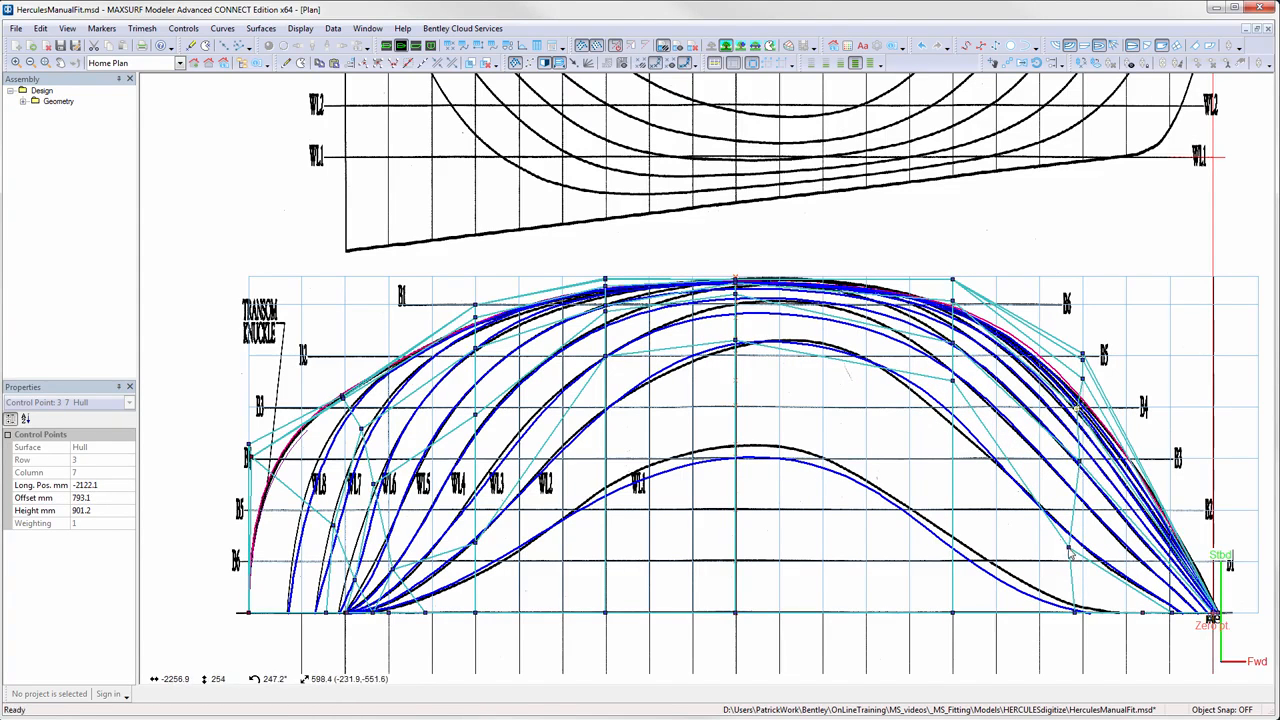
# Move station 6's row 1 control point to about 827 mm offset and insert a control point column about midway between stations 6 and 11.
pyautogui.moveTo(953, 382); pyautogui.dragTo(951, 403)
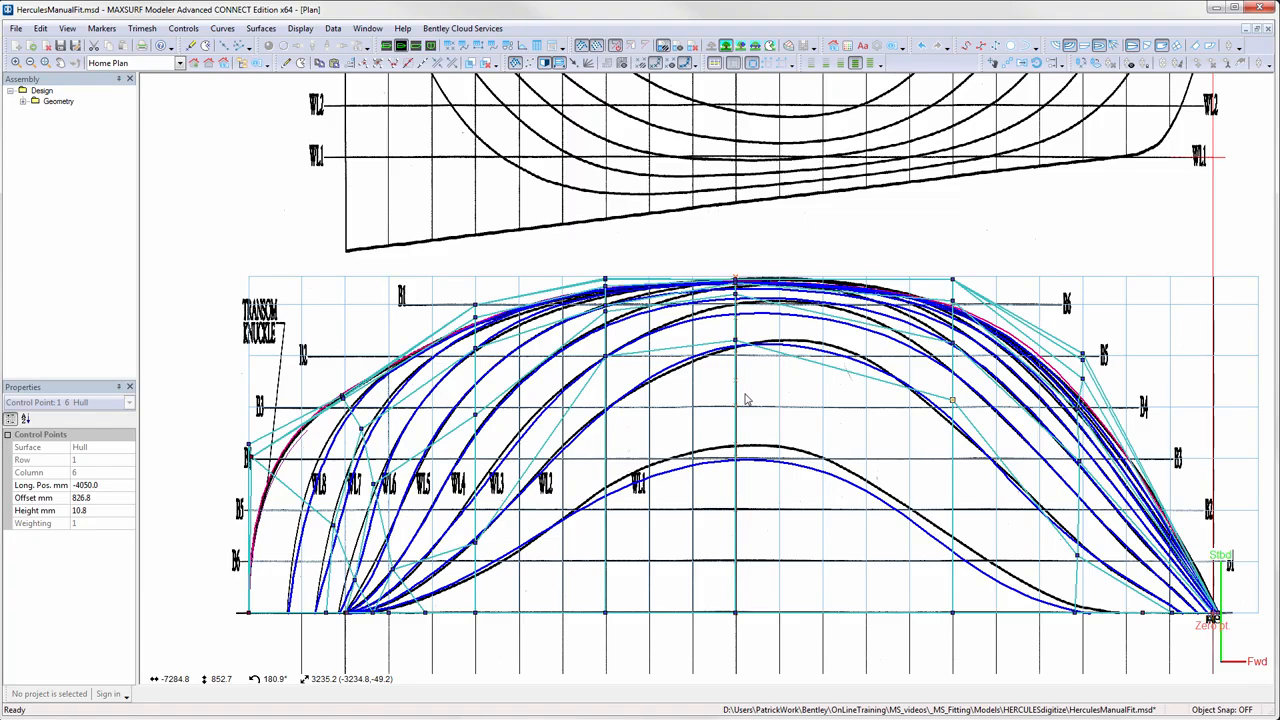
pyautogui.click(286, 62)
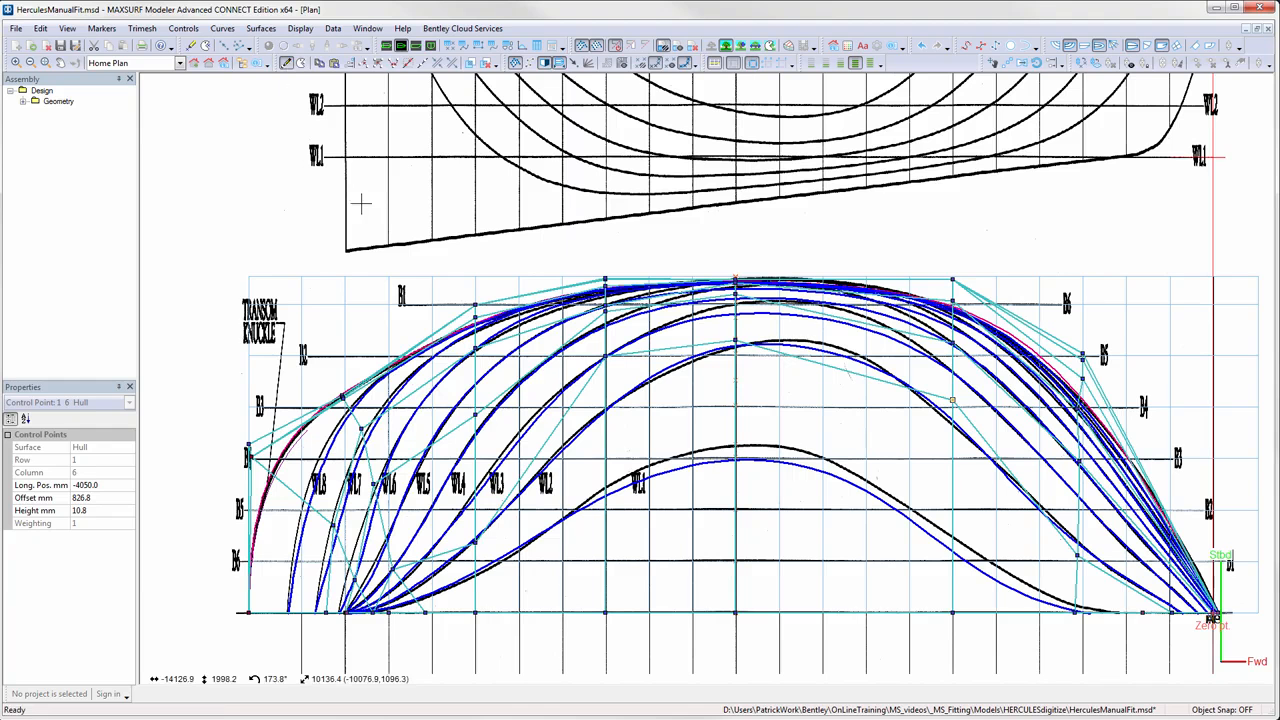
pyautogui.click(842, 624)
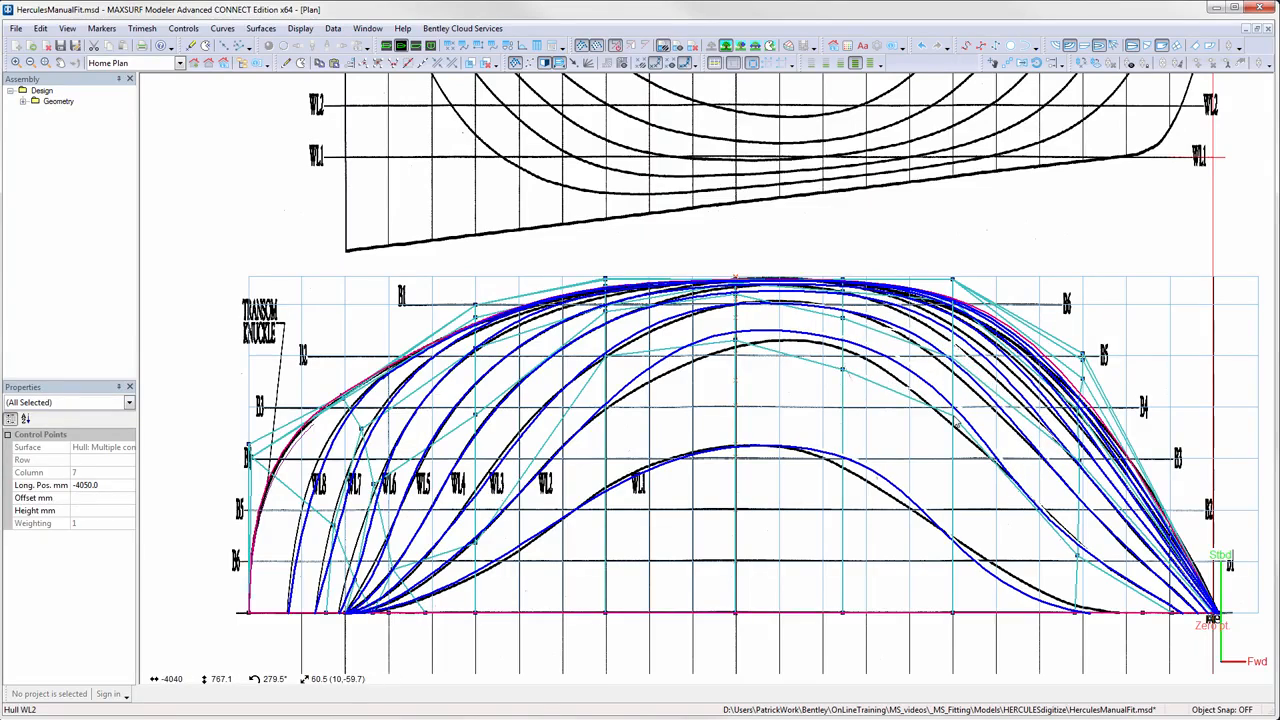
# Move the row 1 and 2 control points at station 11 inboard, placing row 1 at about 975 mm offset.
pyautogui.moveTo(731, 288); pyautogui.dragTo(755, 356)
pyautogui.moveTo(736, 340); pyautogui.dragTo(736, 362)
pyautogui.click(752, 352)
pyautogui.click(738, 454)
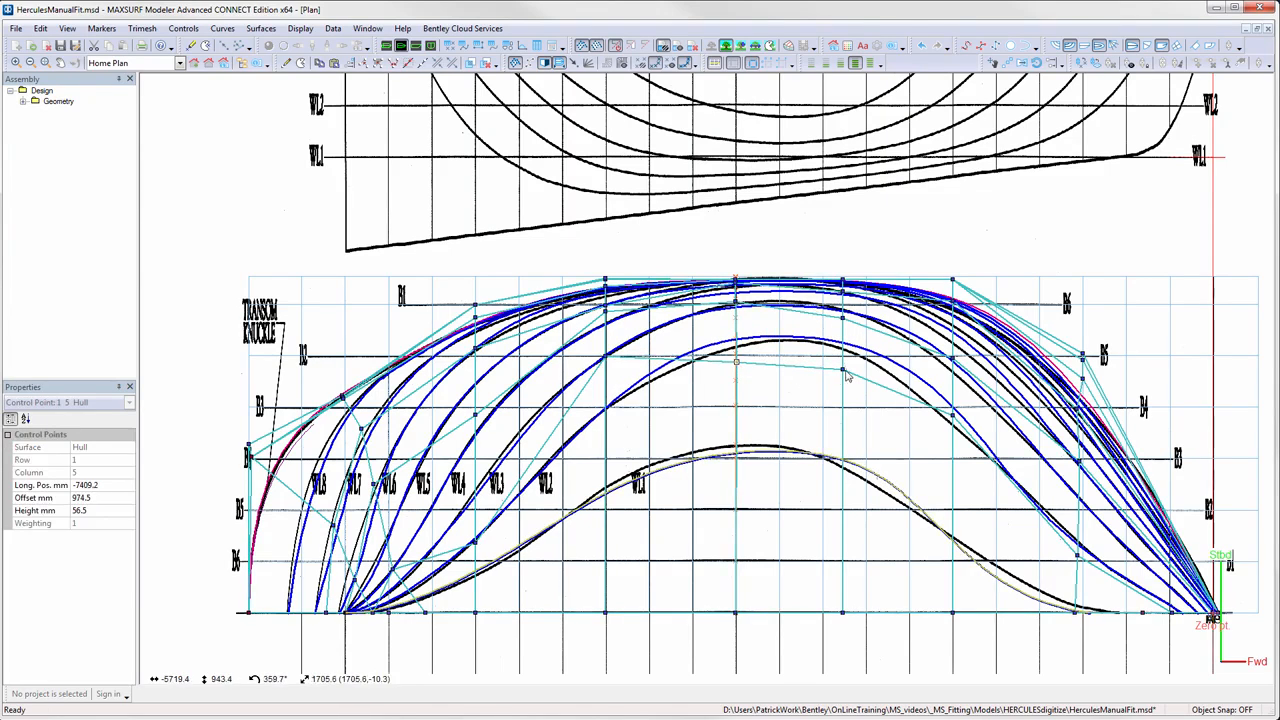
# Move row 1 of the inserted column and rows 1 and 2 at station 6 inboard, and station 3's row 1 point outboard.
pyautogui.moveTo(842, 369); pyautogui.dragTo(842, 378)
pyautogui.hotkey('ctrl', 'z')
pyautogui.click(952, 415)
pyautogui.moveTo(953, 416); pyautogui.dragTo(954, 438)
pyautogui.moveTo(1077, 555); pyautogui.dragTo(1077, 540)
pyautogui.moveTo(953, 358); pyautogui.dragTo(954, 370)
pyautogui.click(938, 218)
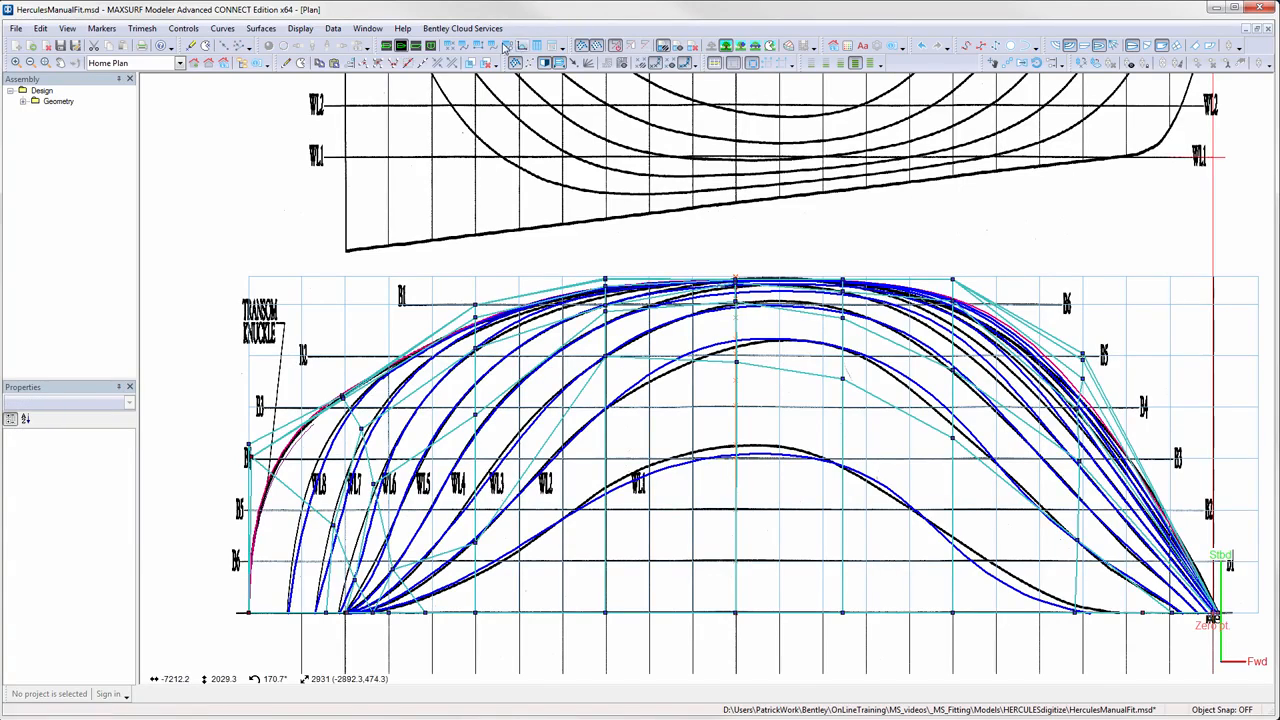
# In the profile view, move the row 1 to 4 control points near station 3 aft to match the forward buttocks, lowering row 1 as well.
pyautogui.click(416, 46)
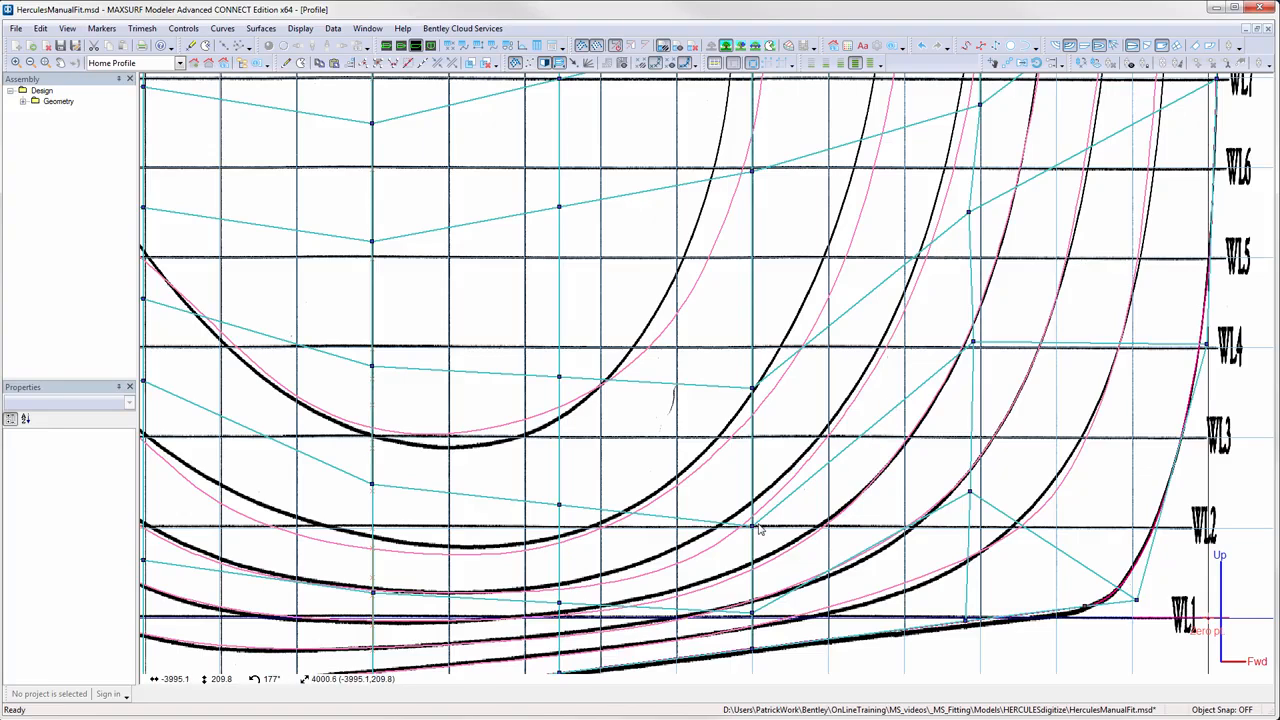
pyautogui.click(970, 495)
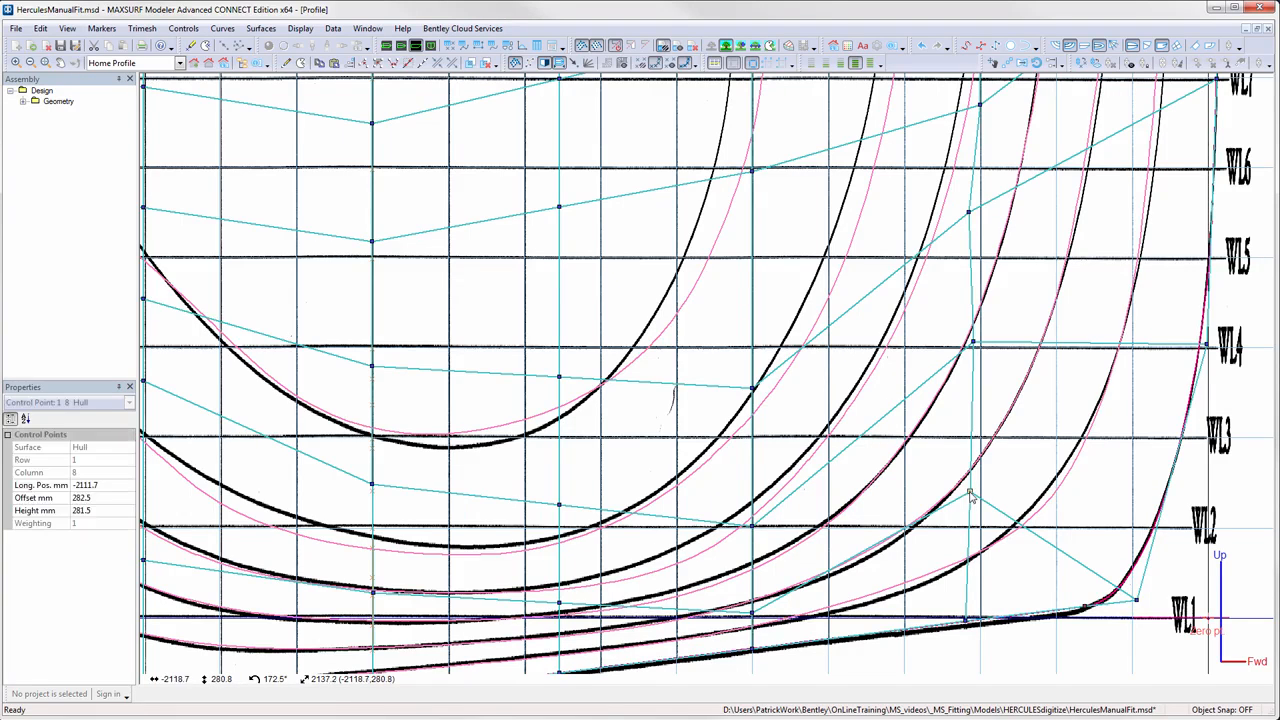
pyautogui.moveTo(970, 495); pyautogui.dragTo(933, 521)
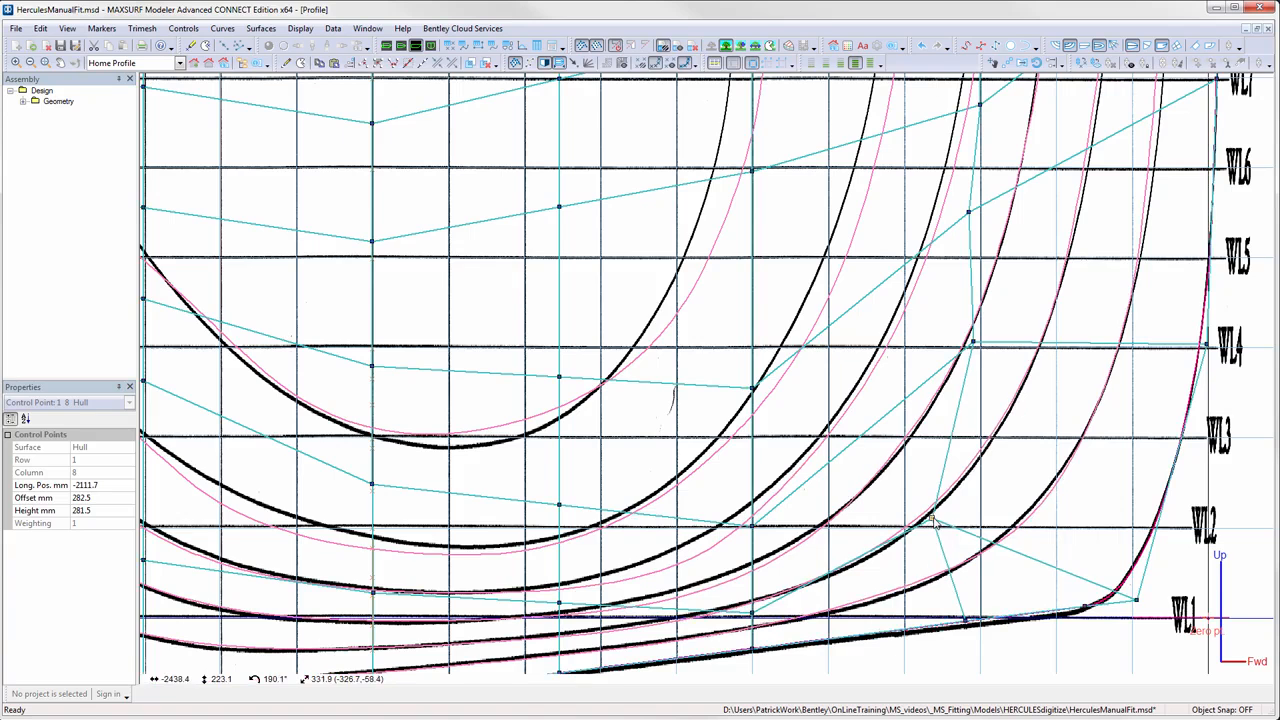
pyautogui.moveTo(973, 344); pyautogui.dragTo(951, 348)
pyautogui.moveTo(969, 213); pyautogui.dragTo(962, 212)
pyautogui.moveTo(988, 130); pyautogui.dragTo(974, 264, button='middle')
pyautogui.moveTo(966, 237); pyautogui.dragTo(957, 234)
pyautogui.scroll(-2, 957, 234)
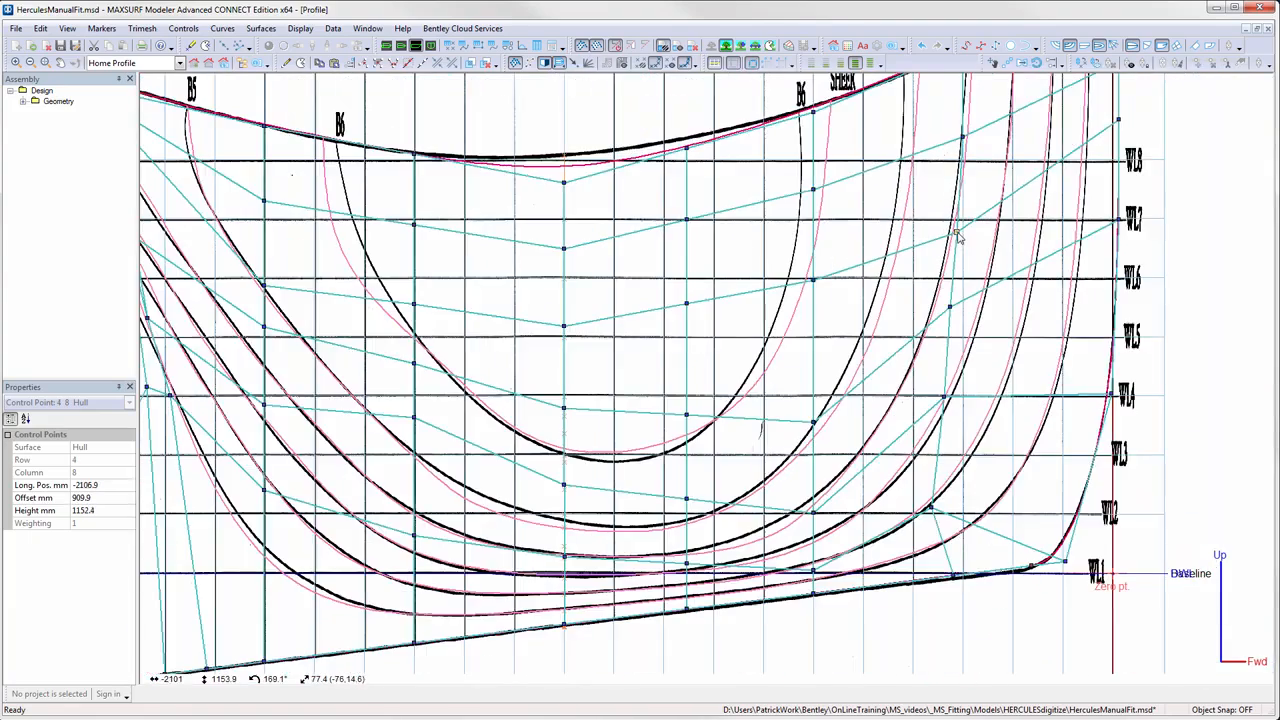
# Shift the row 2 and 3 control points near station 3 slightly forward, and move row 1 forward and up.
pyautogui.moveTo(933, 288); pyautogui.dragTo(975, 413)
pyautogui.moveTo(943, 399); pyautogui.dragTo(950, 401)
pyautogui.moveTo(932, 508)
pyautogui.mouseDown()
pyautogui.moveTo(971, 528)
pyautogui.moveTo(908, 499)
pyautogui.moveTo(947, 498)
pyautogui.mouseUp()
pyautogui.scroll(-1, 933, 509)
# Raise station 6's row 3 control point, and raise its row 4 and 5 points together.
pyautogui.click(826, 431)
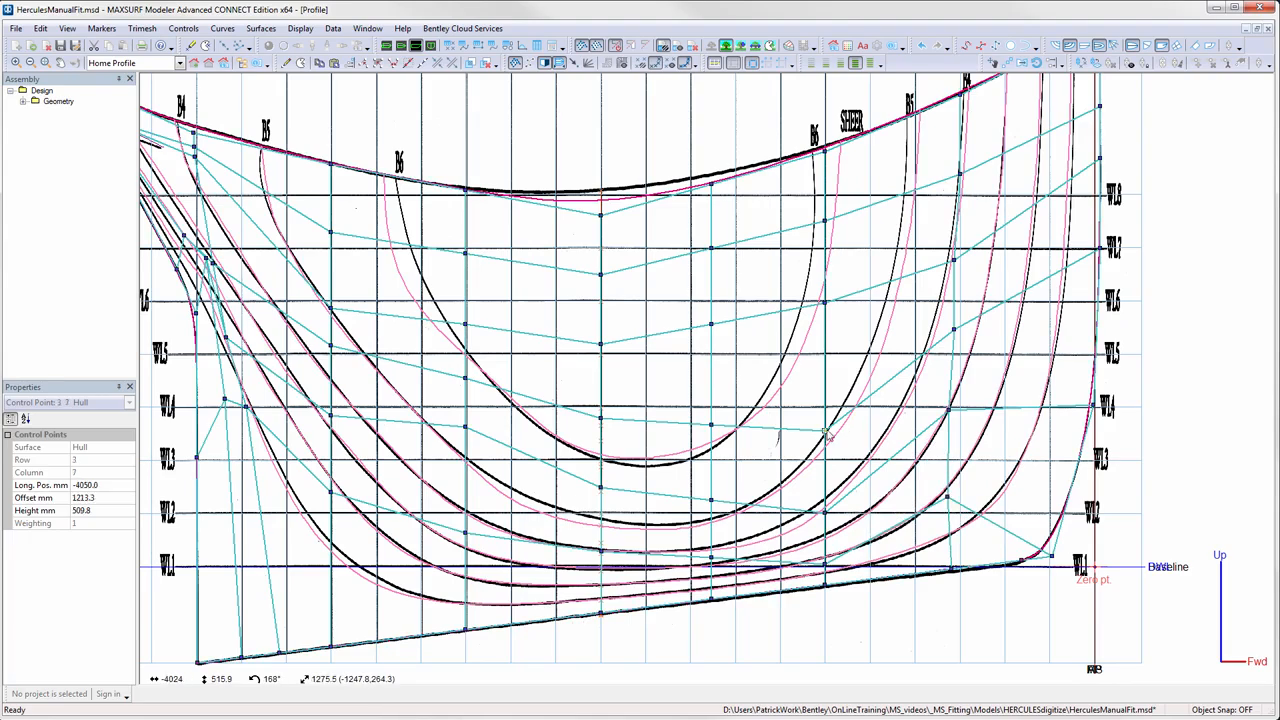
pyautogui.moveTo(826, 431); pyautogui.dragTo(825, 394)
pyautogui.moveTo(810, 193); pyautogui.dragTo(824, 286)
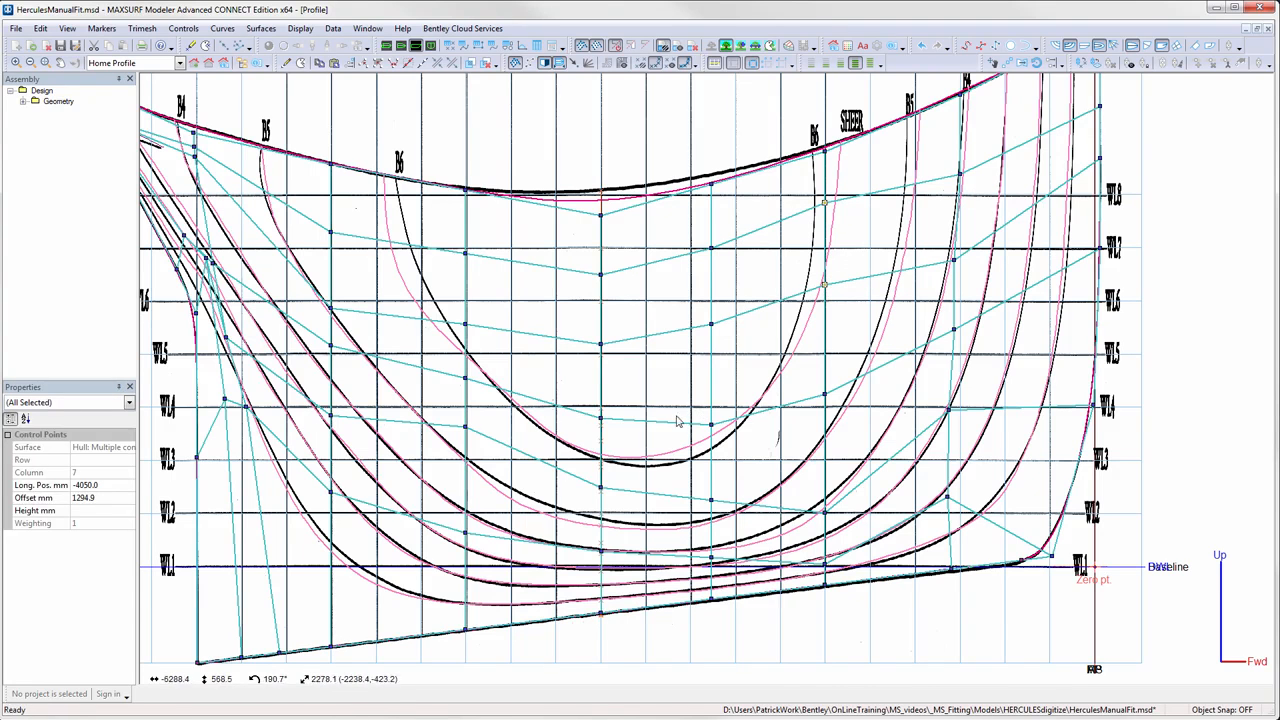
# Lower the row 3 control points at station 11 and the inserted column together, and lower rows 4 and 5 of the inserted column.
pyautogui.moveTo(677, 423); pyautogui.dragTo(679, 436)
pyautogui.moveTo(580, 312); pyautogui.dragTo(722, 353)
pyautogui.moveTo(700, 237); pyautogui.dragTo(725, 335)
pyautogui.moveTo(713, 329); pyautogui.dragTo(714, 338)
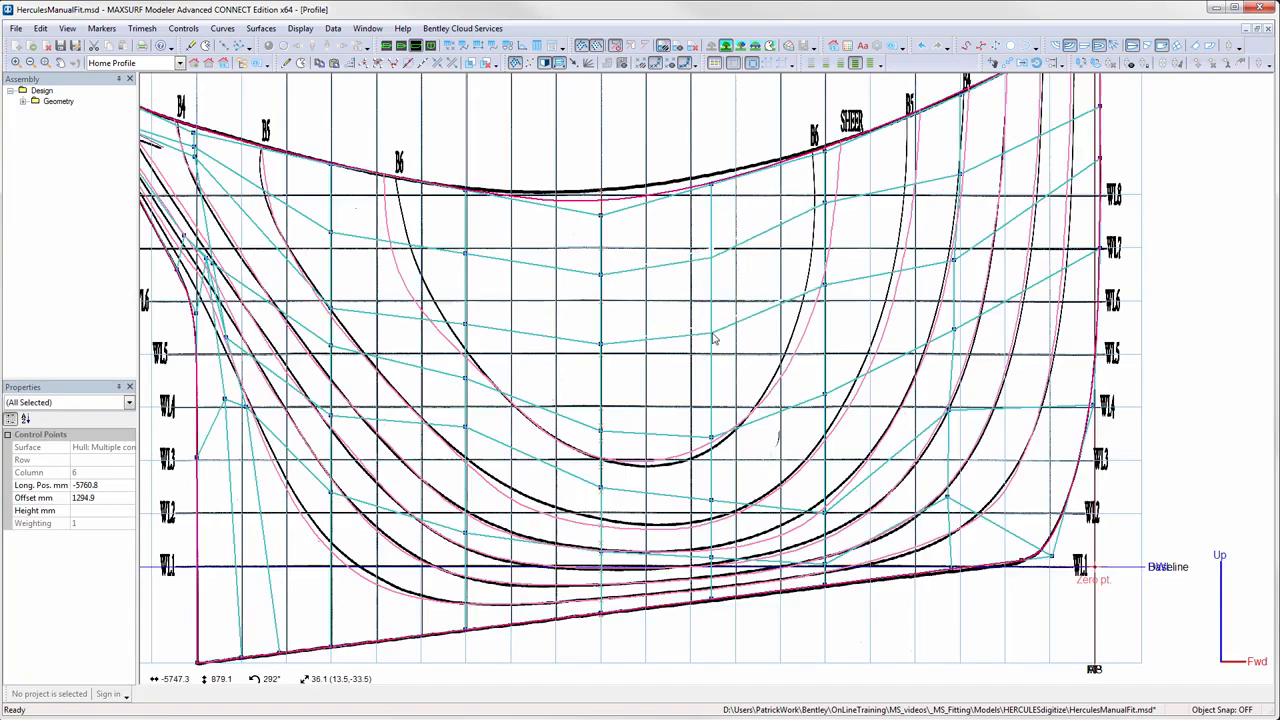
# Fit the sheer line by raising its control points at station 11 and the inserted column and slightly lowering the one at station 14.
pyautogui.moveTo(560, 160); pyautogui.dragTo(722, 234)
pyautogui.moveTo(711, 184); pyautogui.dragTo(713, 175)
pyautogui.moveTo(601, 208); pyautogui.dragTo(604, 204)
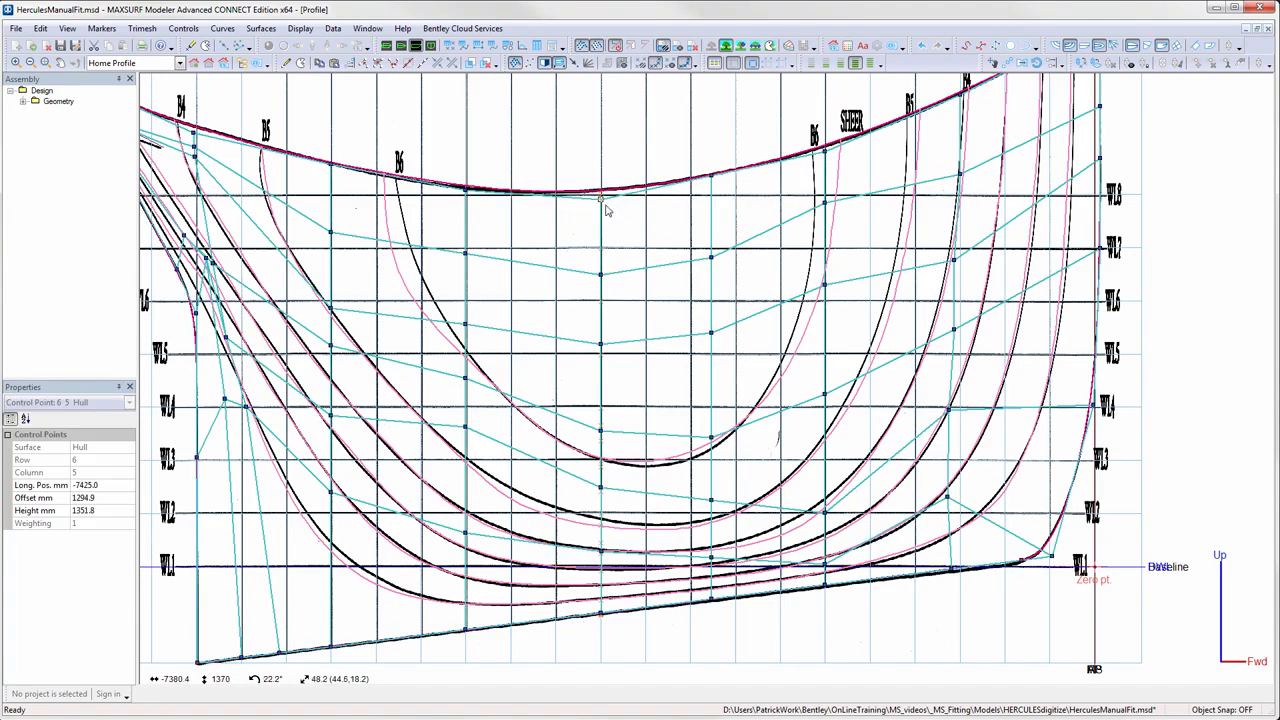
pyautogui.moveTo(468, 196); pyautogui.dragTo(470, 201)
pyautogui.moveTo(511, 238); pyautogui.dragTo(630, 235, button='middle')
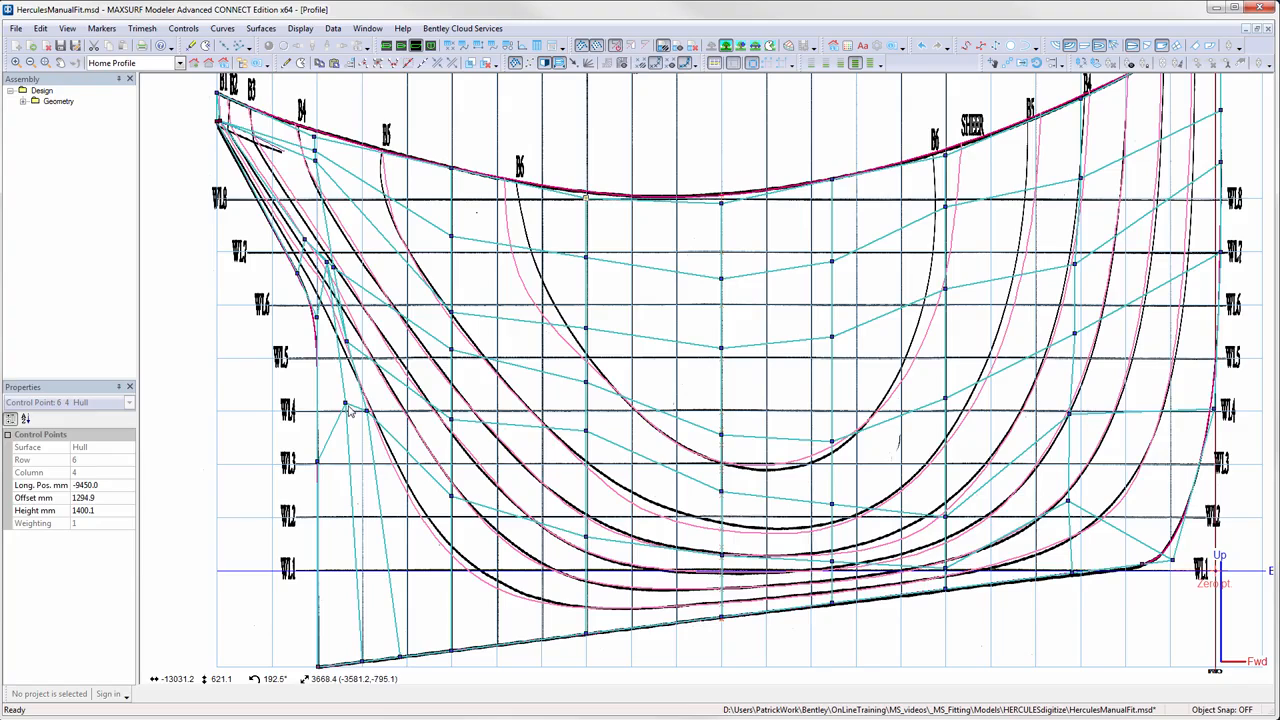
# Lower the row 1 control points of the two columns nearest the stern, placing the aftmost at about 408 mm height.
pyautogui.moveTo(337, 395); pyautogui.dragTo(367, 465)
pyautogui.moveTo(345, 457); pyautogui.dragTo(346, 464)
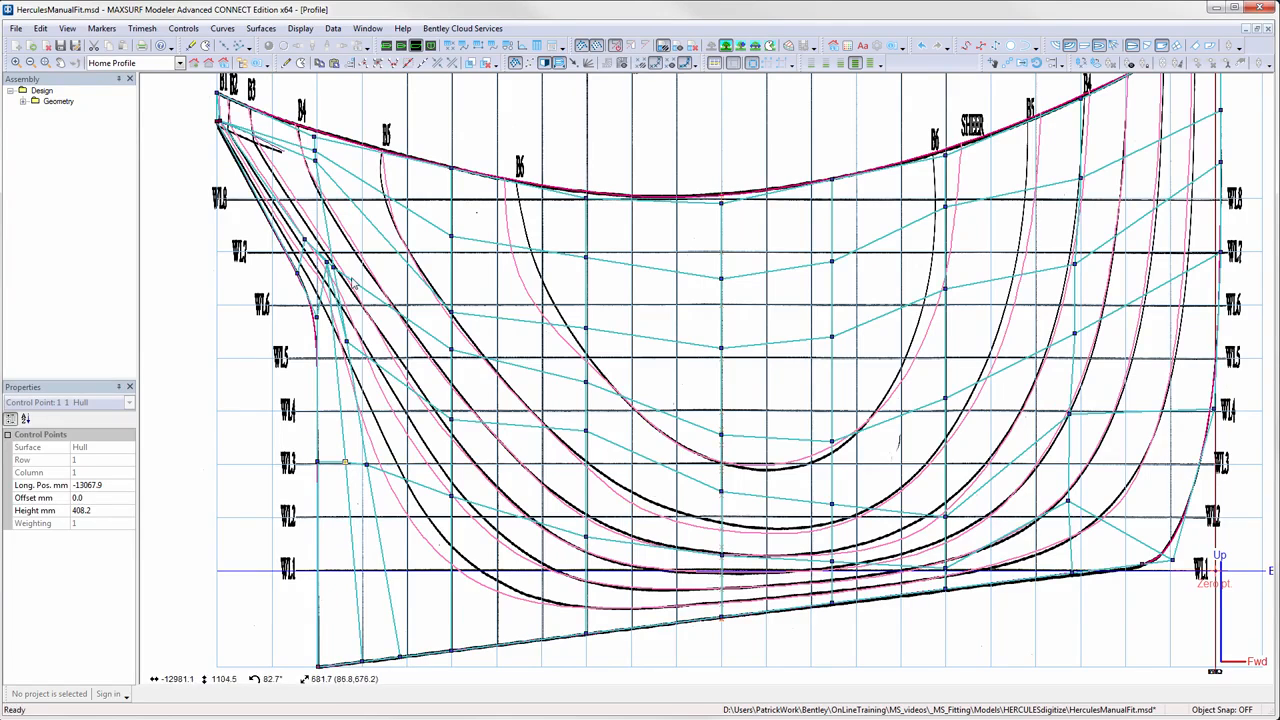
# Lower the aftmost column's row 2 point and its row 3 point to about 1105 mm height, and set the next column's row 2 at about 880 mm.
pyautogui.scroll(2, 352, 283)
pyautogui.moveTo(418, 268); pyautogui.dragTo(429, 383)
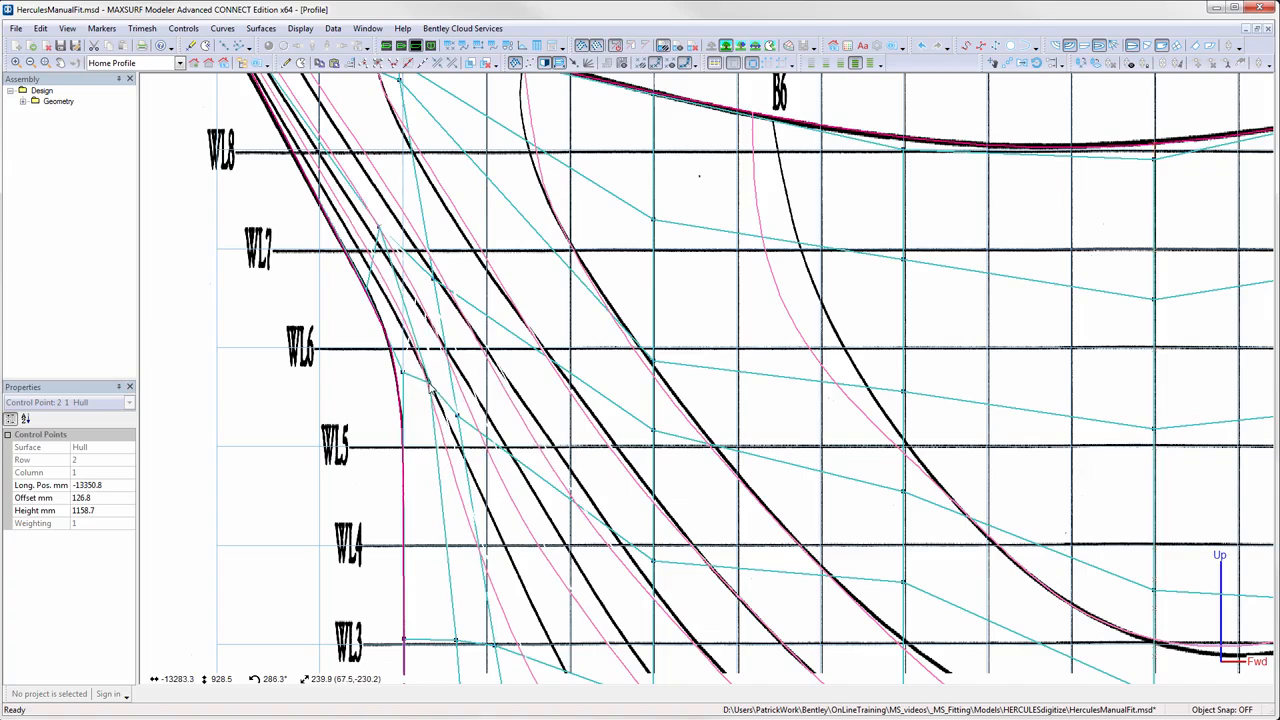
pyautogui.moveTo(379, 227); pyautogui.dragTo(416, 295)
pyautogui.moveTo(457, 415); pyautogui.dragTo(456, 406)
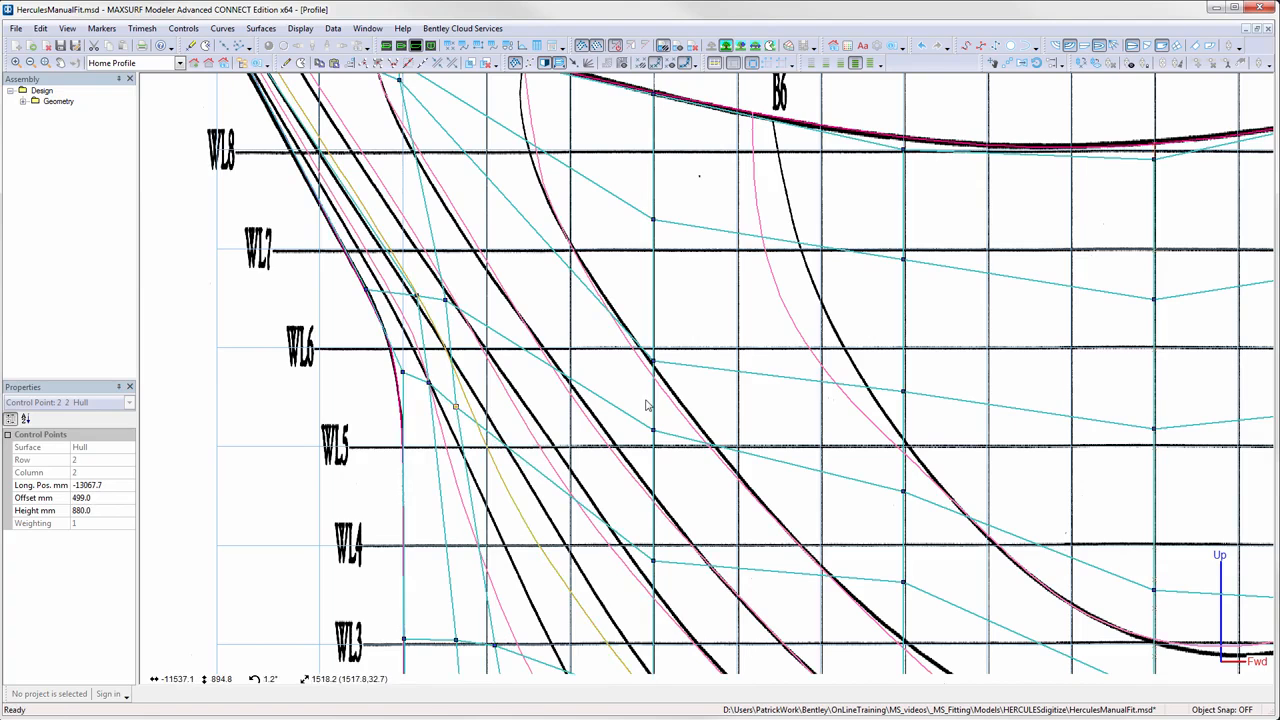
pyautogui.scroll(-2, 653, 358)
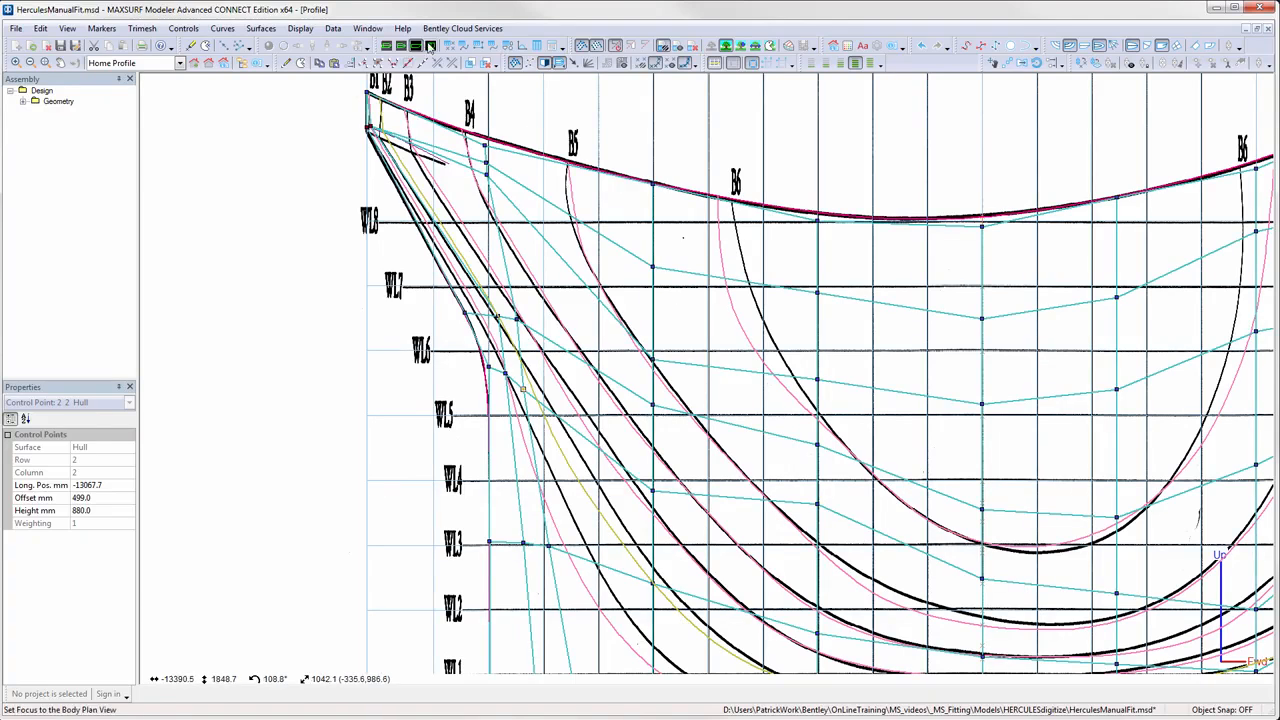
# In the plan view, adjust the row 2 and 3 control points of the two aftmost columns, placing the second column's row 3 at about 728 mm offset.
pyautogui.click(401, 46)
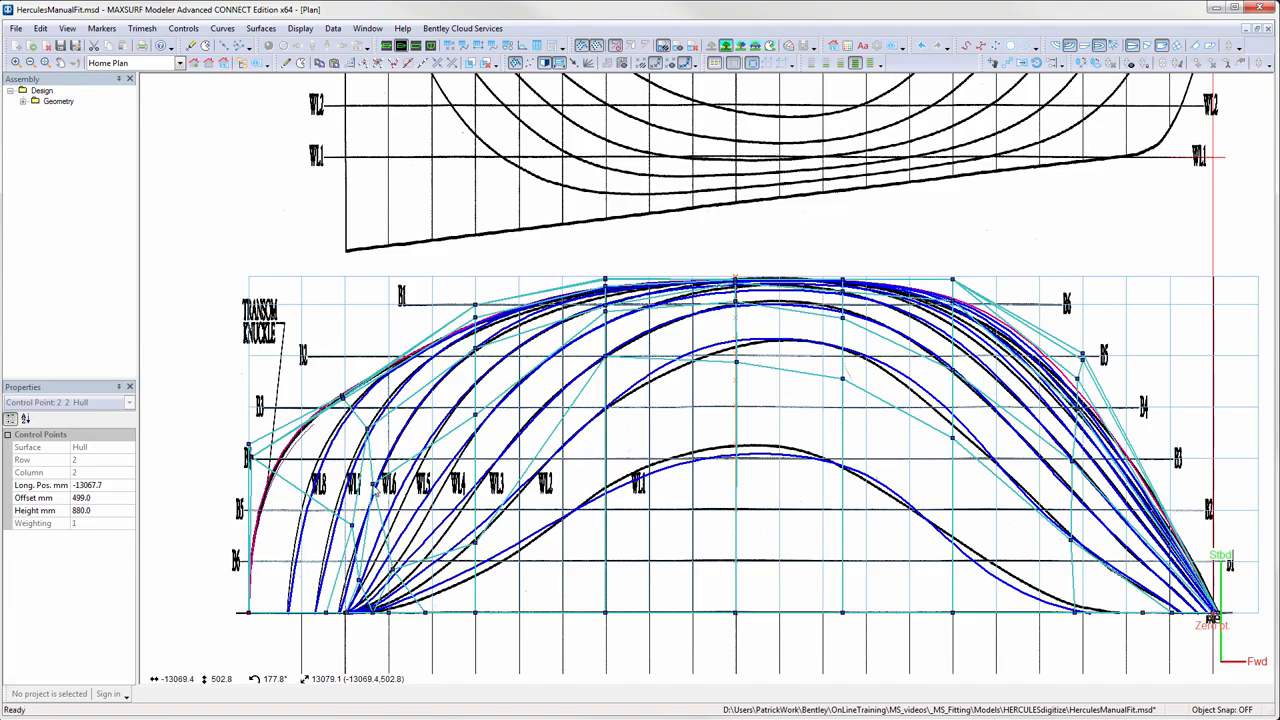
pyautogui.moveTo(374, 485); pyautogui.dragTo(391, 491)
pyautogui.moveTo(368, 433); pyautogui.dragTo(365, 426)
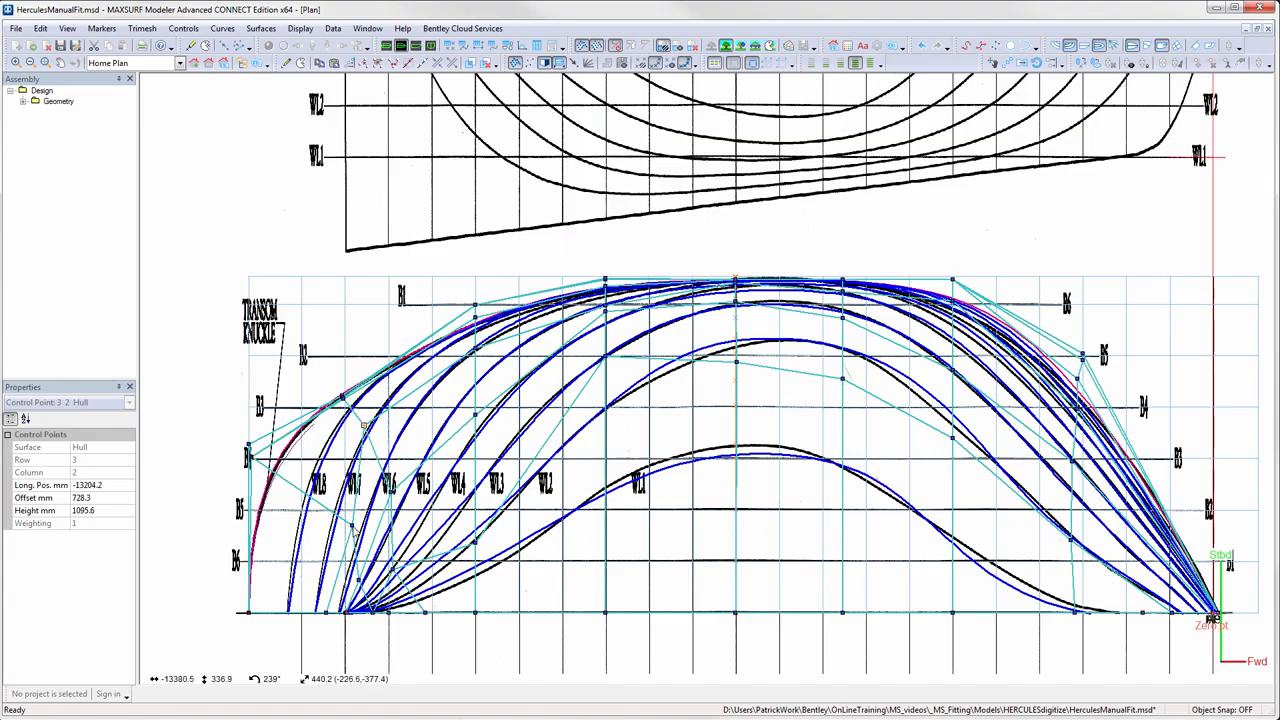
pyautogui.moveTo(352, 525); pyautogui.dragTo(346, 521)
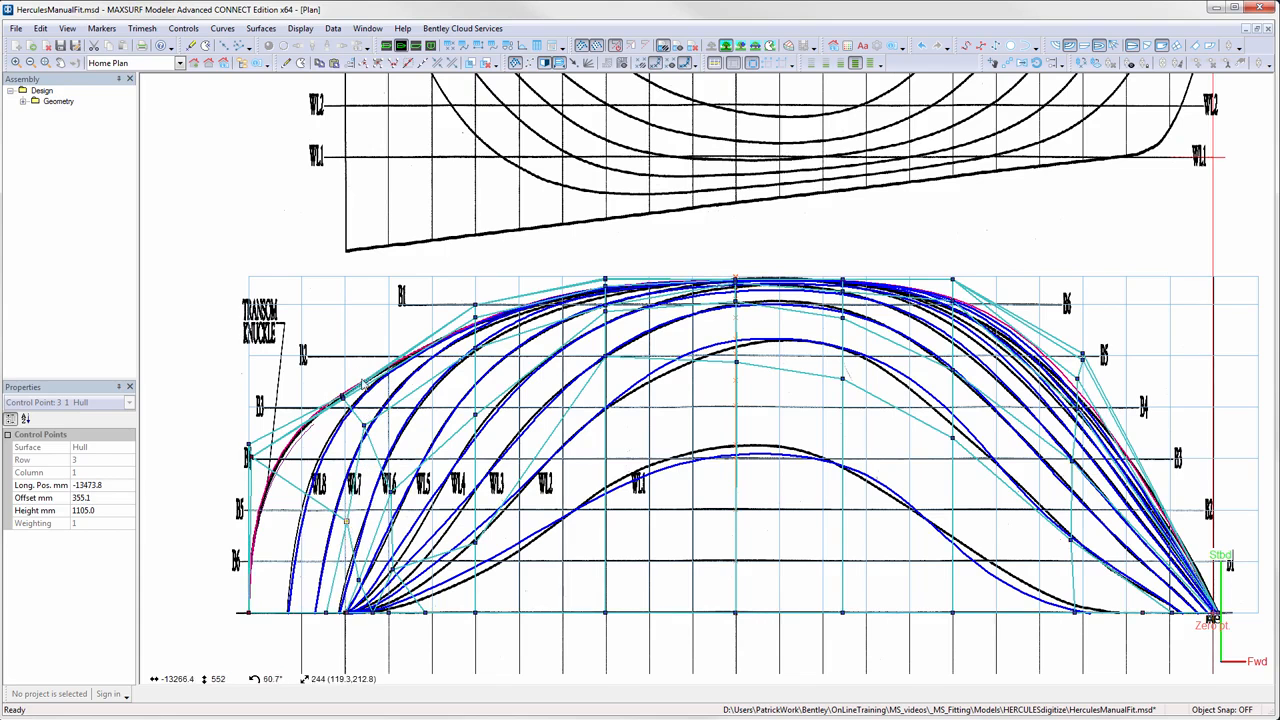
pyautogui.scroll(1, 347, 419)
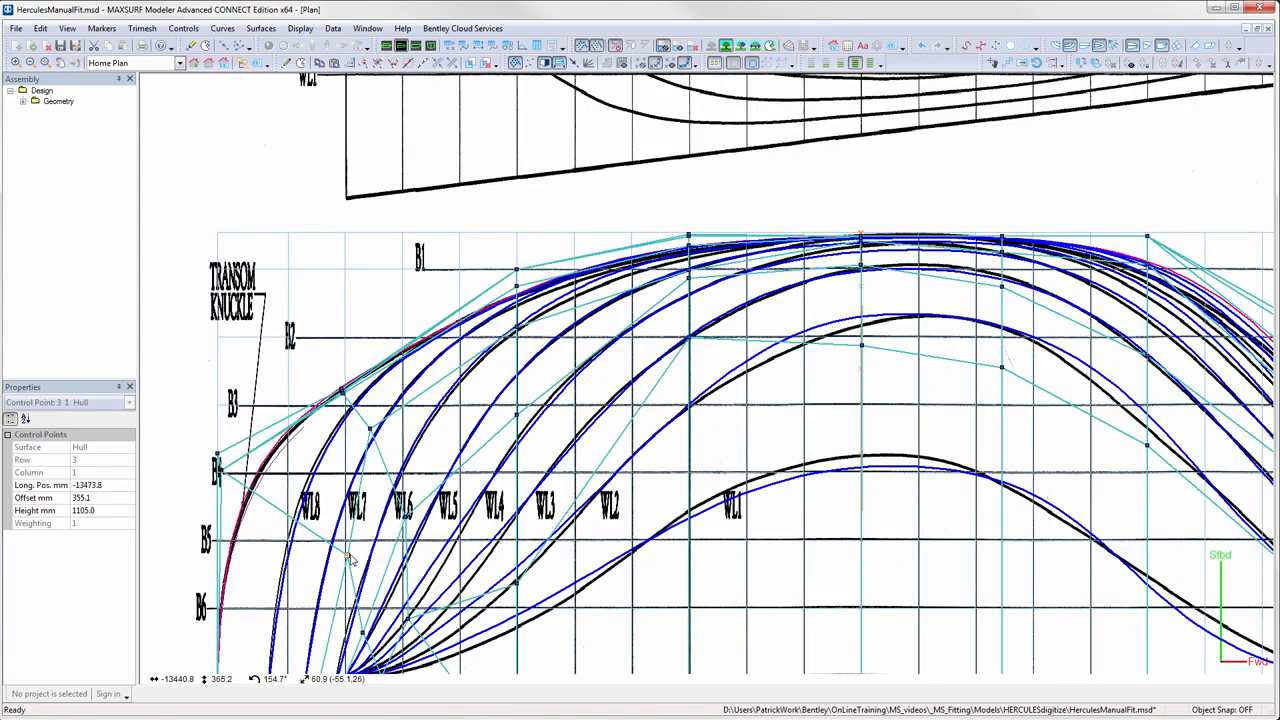
pyautogui.moveTo(347, 557); pyautogui.dragTo(340, 547)
pyautogui.scroll(-1, 372, 524)
pyautogui.moveTo(364, 620); pyautogui.dragTo(371, 611)
pyautogui.moveTo(403, 517); pyautogui.dragTo(416, 520)
# Move station 17's row 2 control point aft and outboard, and its row 3 point inboard to about 1006 mm offset.
pyautogui.moveTo(503, 425); pyautogui.dragTo(494, 417)
pyautogui.scroll(-1, 494, 417)
pyautogui.moveTo(502, 352); pyautogui.dragTo(504, 359)
pyautogui.scroll(1, 652, 301)
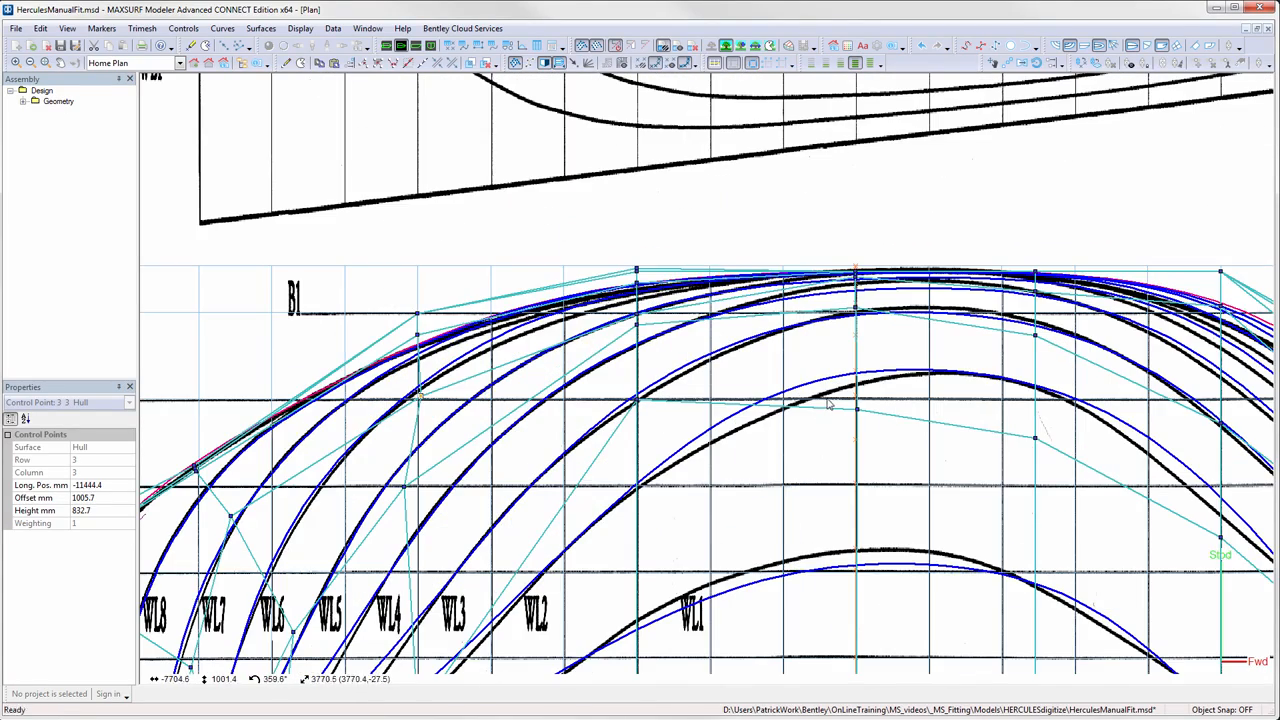
# Adjust station 17's row 1 to 3 control points, placing row 2 at about -11828 mm longitudinally and 769 mm offset, and move station 11's row 1 inboard.
pyautogui.scroll(-2, 857, 410)
pyautogui.moveTo(624, 573); pyautogui.dragTo(629, 586)
pyautogui.scroll(1, 626, 595)
pyautogui.moveTo(622, 437); pyautogui.dragTo(606, 443)
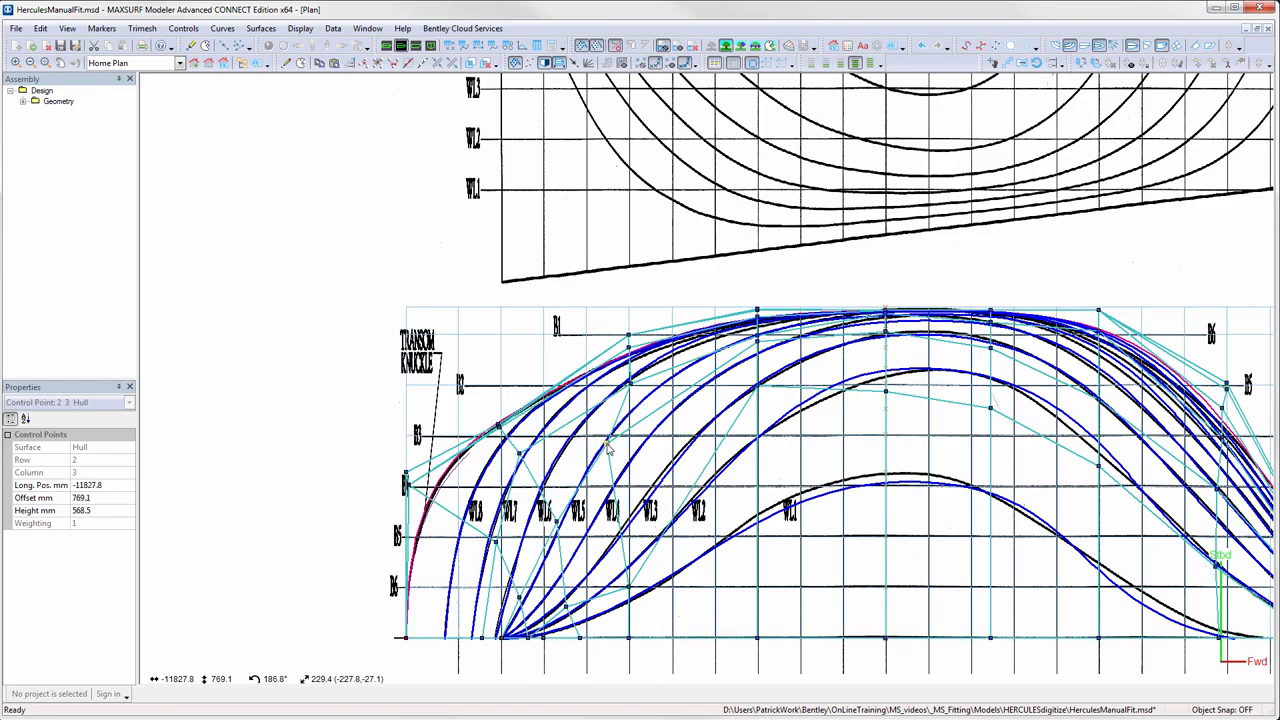
pyautogui.moveTo(630, 383); pyautogui.dragTo(622, 393)
pyautogui.moveTo(885, 391); pyautogui.dragTo(892, 402)
# In the body plan, fit station 3 by moving row 4 to about 899 mm offset, adjusting the upper points and moving row 2 outboard.
pyautogui.hotkey('ctrl', '4')
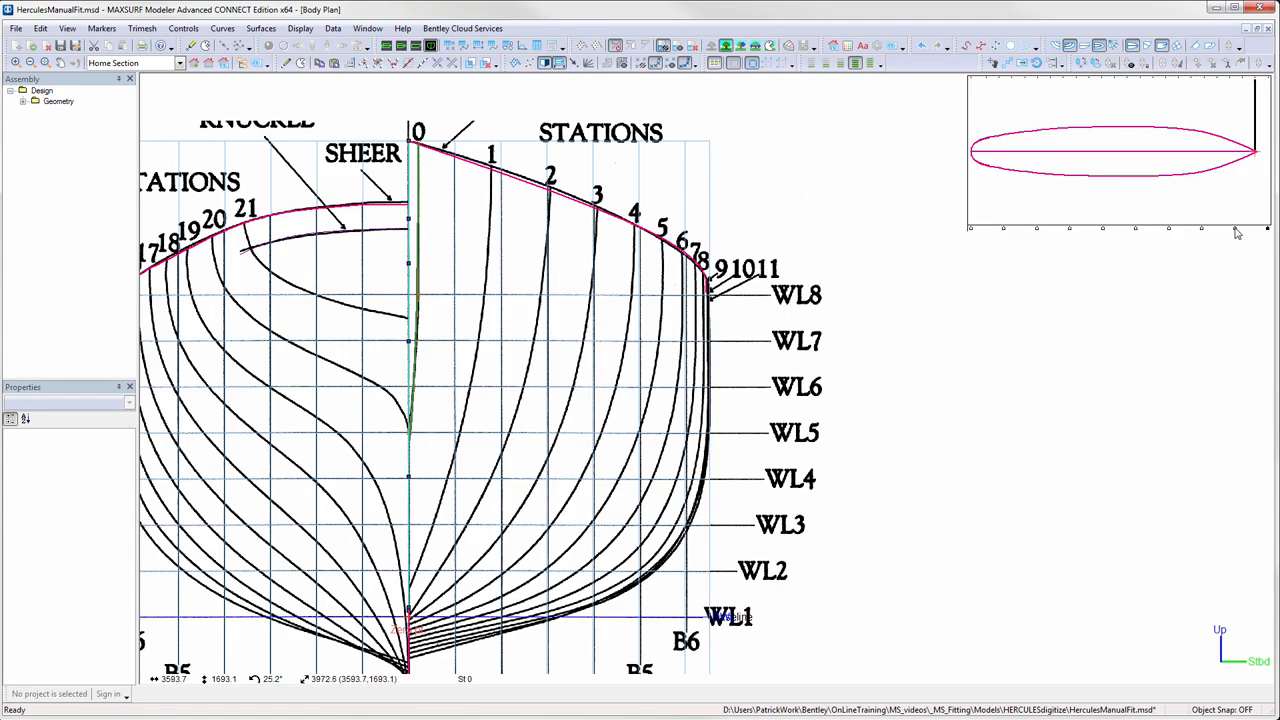
pyautogui.click(1235, 228)
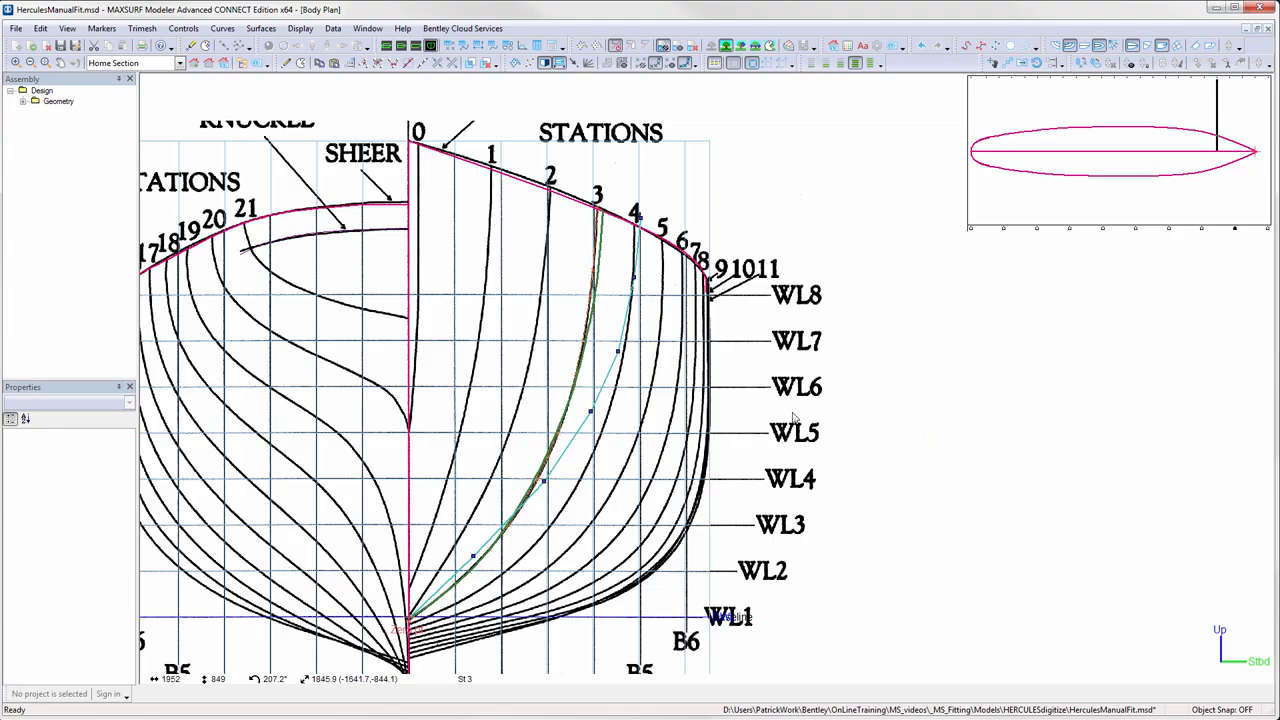
pyautogui.click(619, 356)
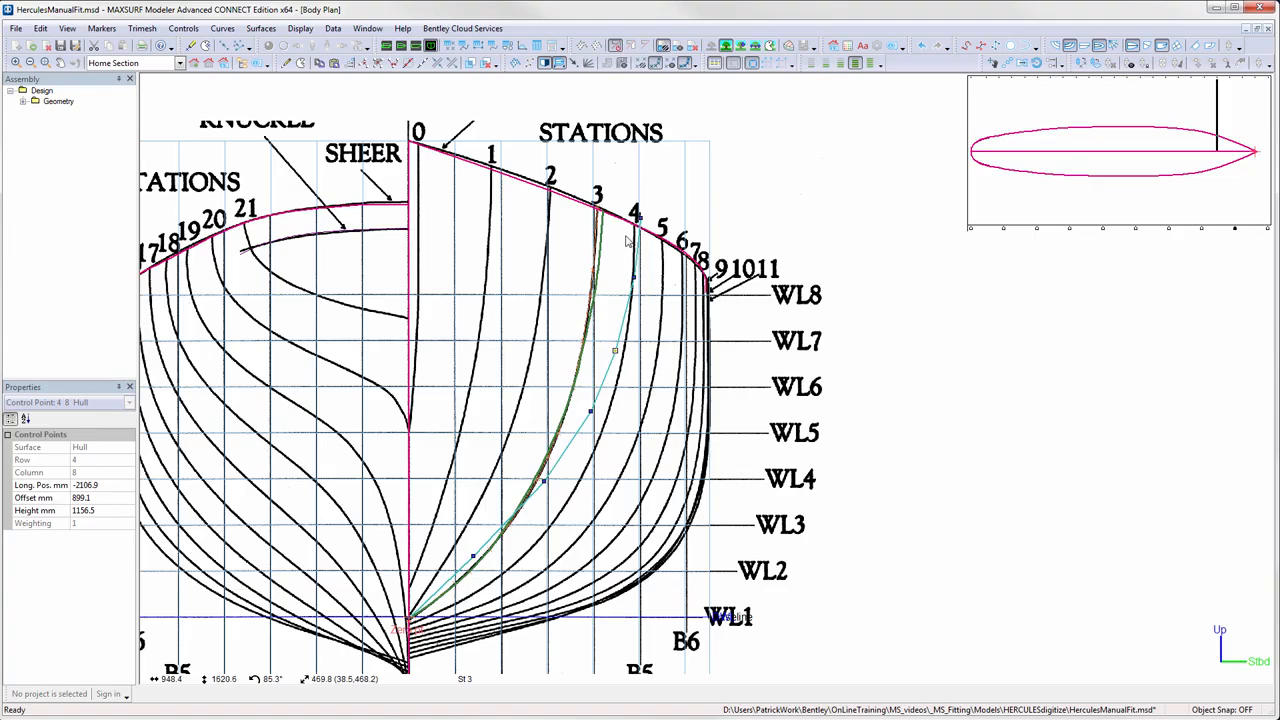
pyautogui.moveTo(627, 211)
pyautogui.mouseDown()
pyautogui.moveTo(657, 287)
pyautogui.moveTo(627, 275)
pyautogui.mouseUp()
pyautogui.moveTo(544, 481); pyautogui.dragTo(549, 478)
# Adjust the control points at station 6 to fit the section, placing row 1 at about 653 mm offset and -8 mm height.
pyautogui.click(1201, 229)
pyautogui.moveTo(697, 243); pyautogui.dragTo(698, 371)
pyautogui.click(742, 361)
pyautogui.click(700, 378)
pyautogui.scroll(3, 600, 500)
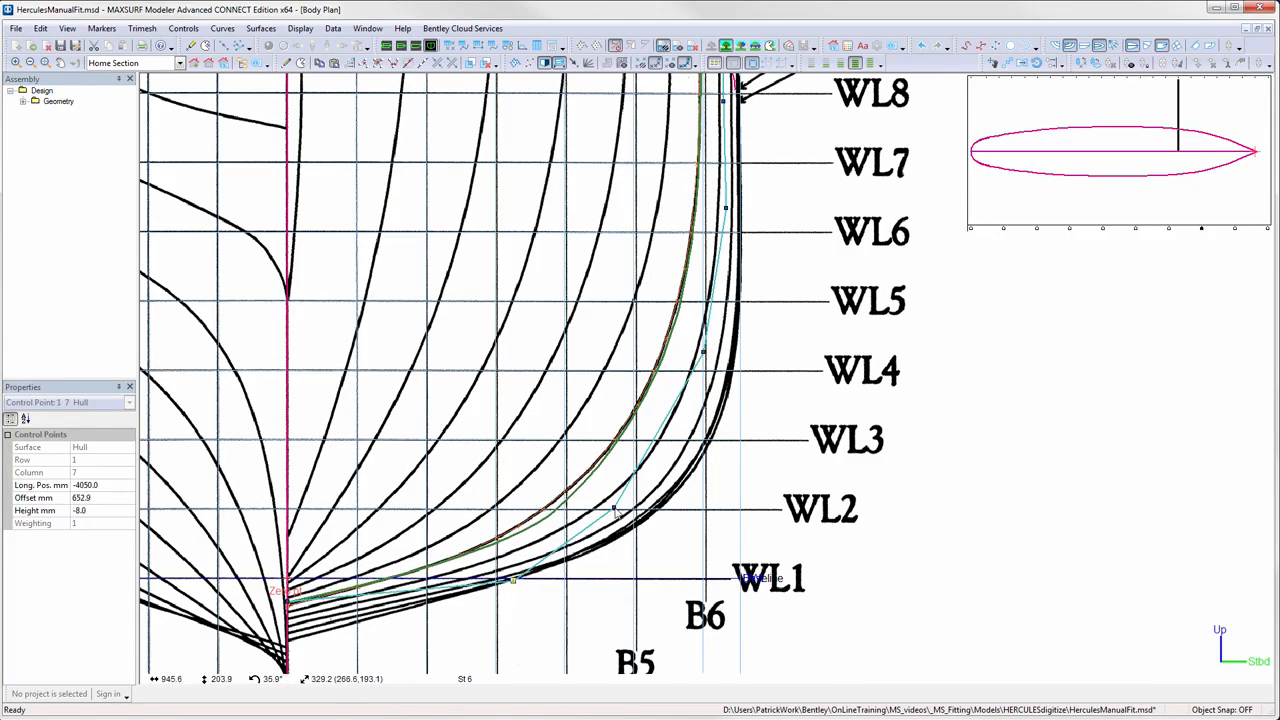
# Reshape the bilge at station 9 by adjusting the row 1 control point and moving rows 2 and 3 outboard and up.
pyautogui.click(1166, 236)
pyautogui.click(603, 570)
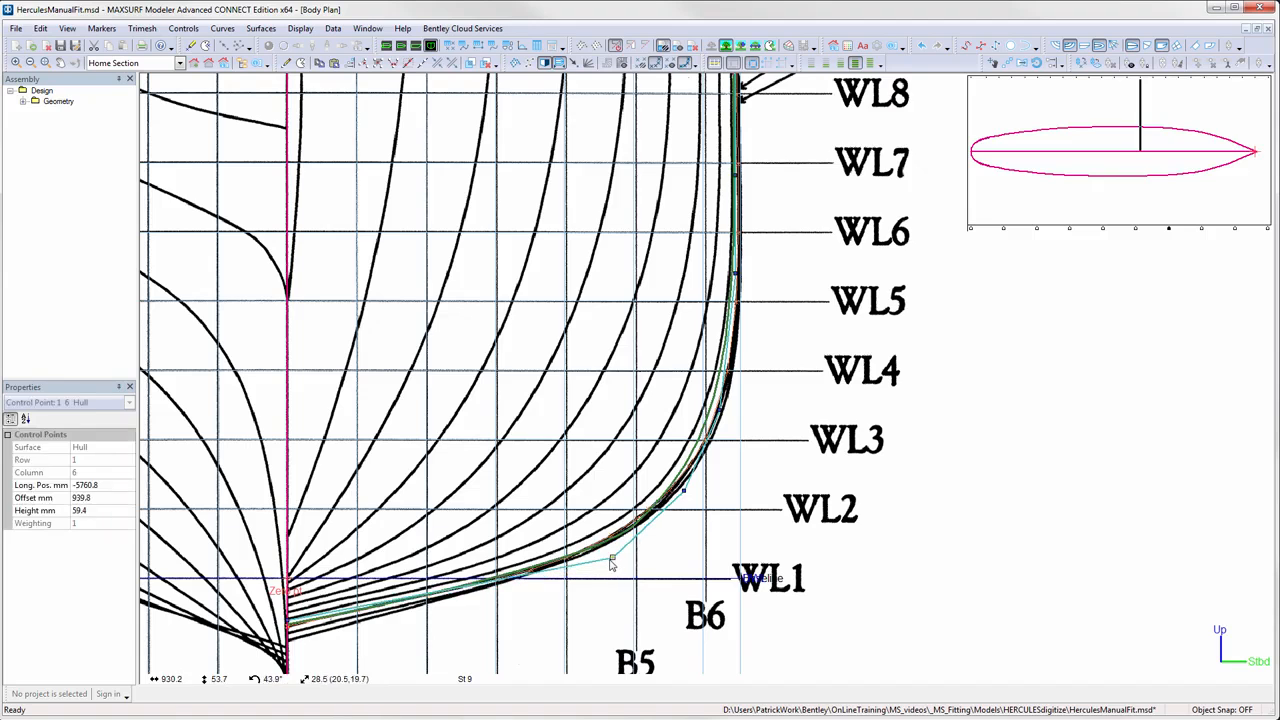
pyautogui.moveTo(603, 570); pyautogui.dragTo(576, 578)
pyautogui.moveTo(684, 491); pyautogui.dragTo(705, 479)
pyautogui.moveTo(719, 410); pyautogui.dragTo(737, 391)
# Move station 9's row 4 and 5 control points slightly outboard together.
pyautogui.moveTo(817, 311); pyautogui.dragTo(900, 337, button='middle')
pyautogui.scroll(-1, 902, 338)
pyautogui.click(835, 228)
pyautogui.keyDown('shift'); pyautogui.click(836, 306); pyautogui.keyUp('shift')
pyautogui.moveTo(837, 308); pyautogui.dragTo(841, 305)
# Fit station 11 by moving the row 1 to 3 control points outboard and down together, and rows 4 and 5 slightly outboard.
pyautogui.click(1137, 232)
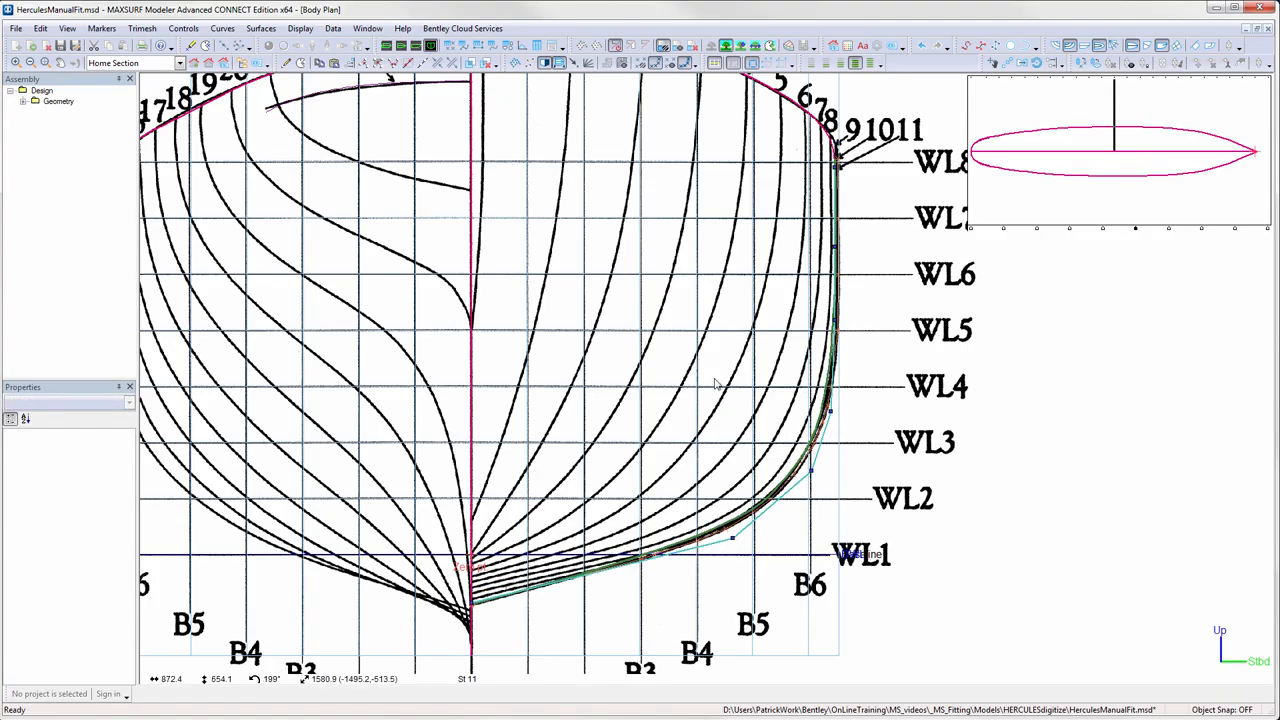
pyautogui.moveTo(715, 386); pyautogui.dragTo(866, 545)
pyautogui.moveTo(811, 470); pyautogui.dragTo(818, 475)
pyautogui.moveTo(822, 225); pyautogui.dragTo(866, 386)
pyautogui.moveTo(835, 320); pyautogui.dragTo(838, 321)
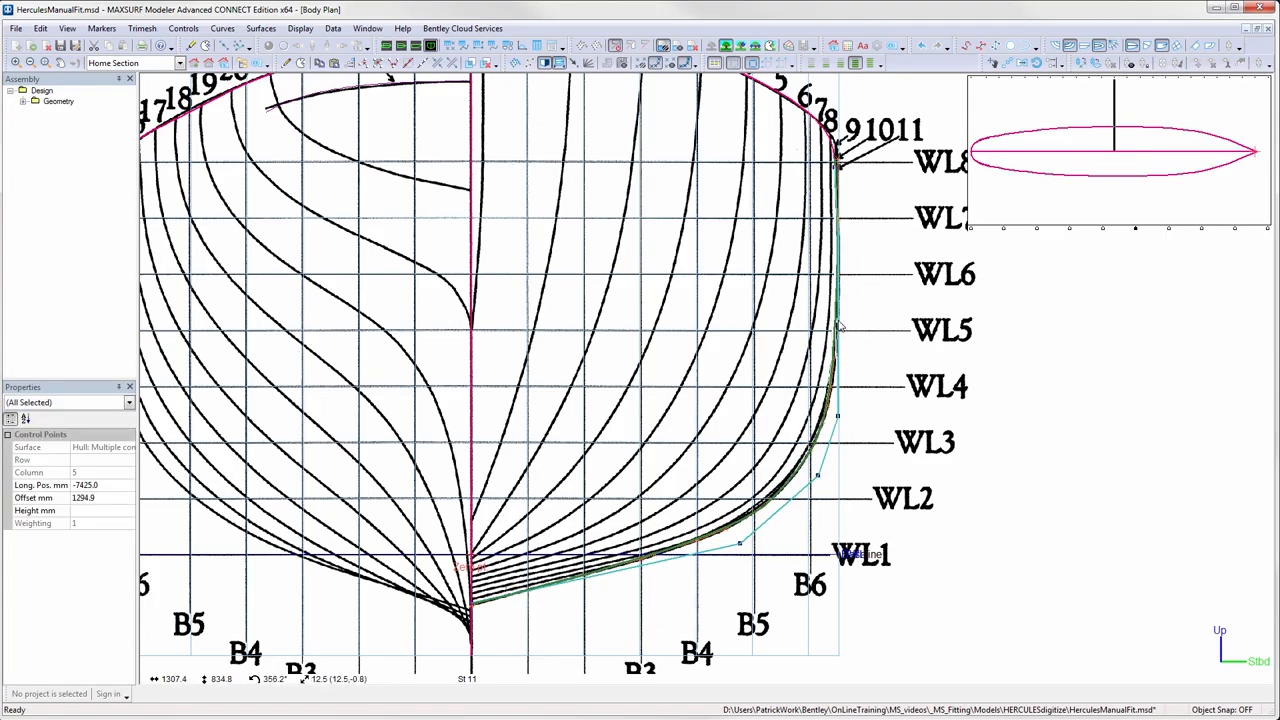
# At station 14, lower the row 1 control point to about 98 mm height and move the row 4 and 5 points slightly inboard.
pyautogui.click(1076, 229)
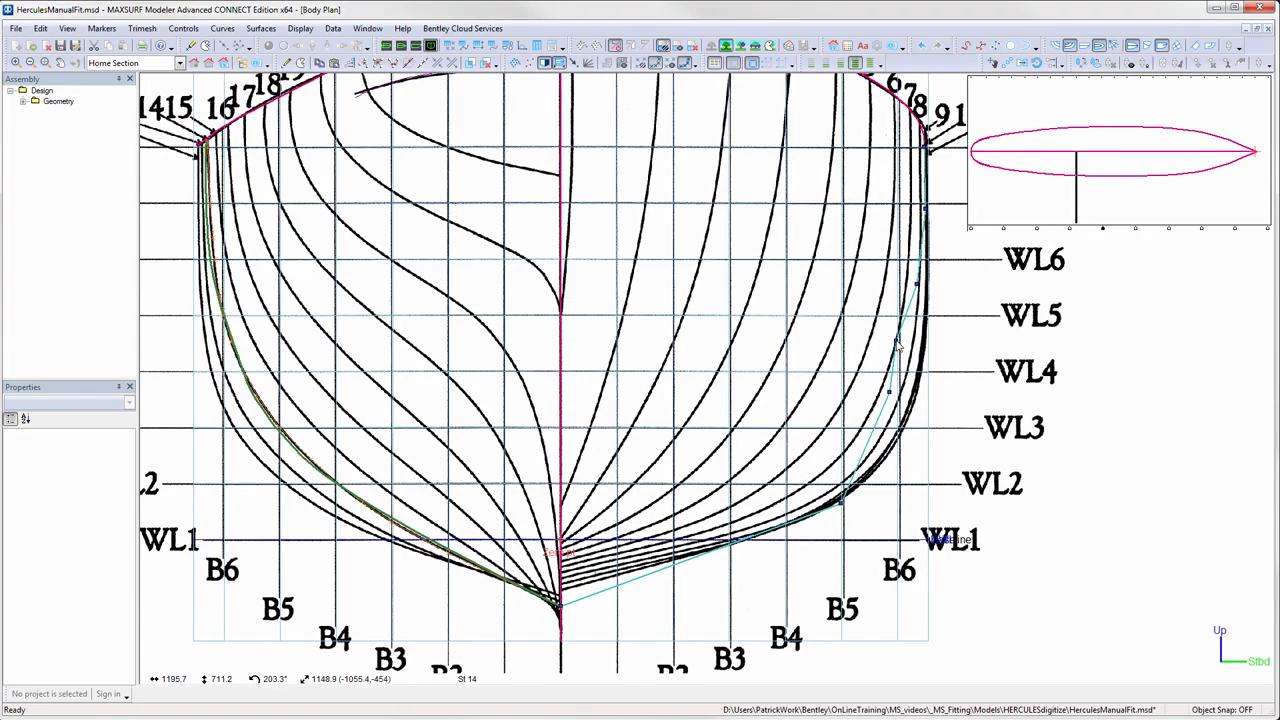
pyautogui.click(842, 507)
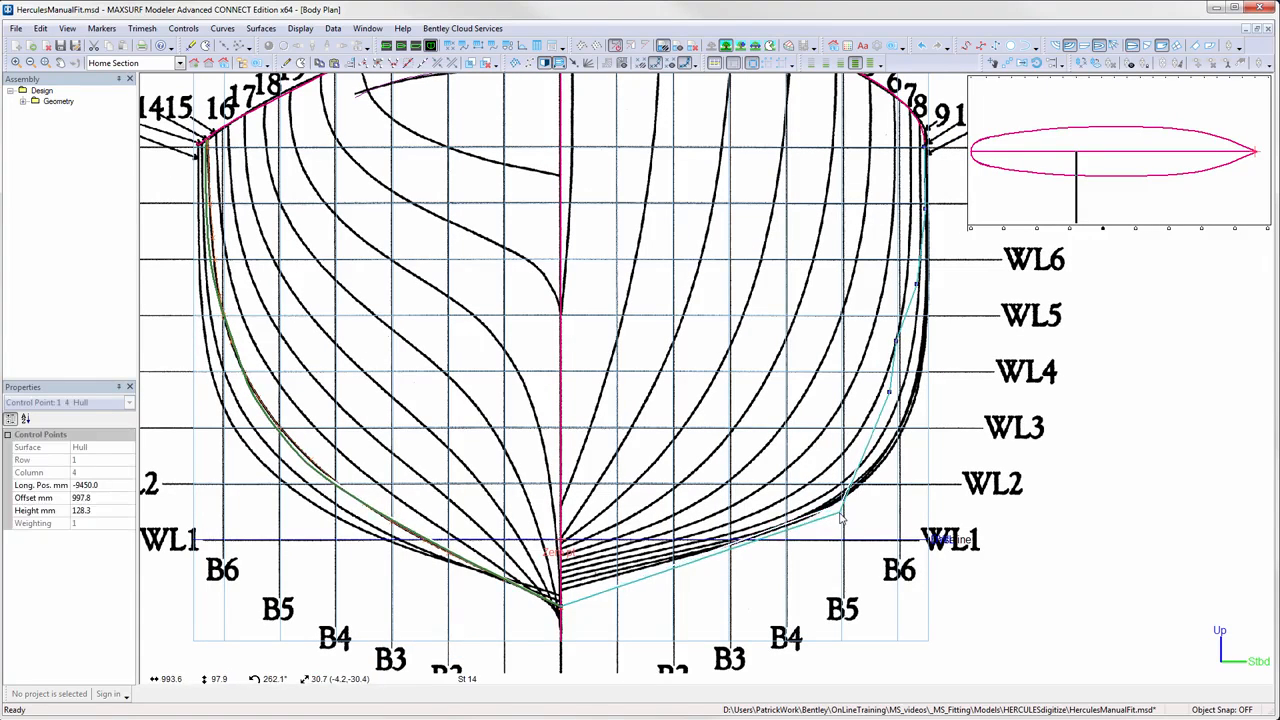
pyautogui.moveTo(916, 284); pyautogui.dragTo(910, 287)
pyautogui.moveTo(925, 208); pyautogui.dragTo(920, 207)
# At station 17, move the row 1 control point inboard and down, lower row 2, and shift row 4 slightly inboard and up.
pyautogui.click(1030, 213)
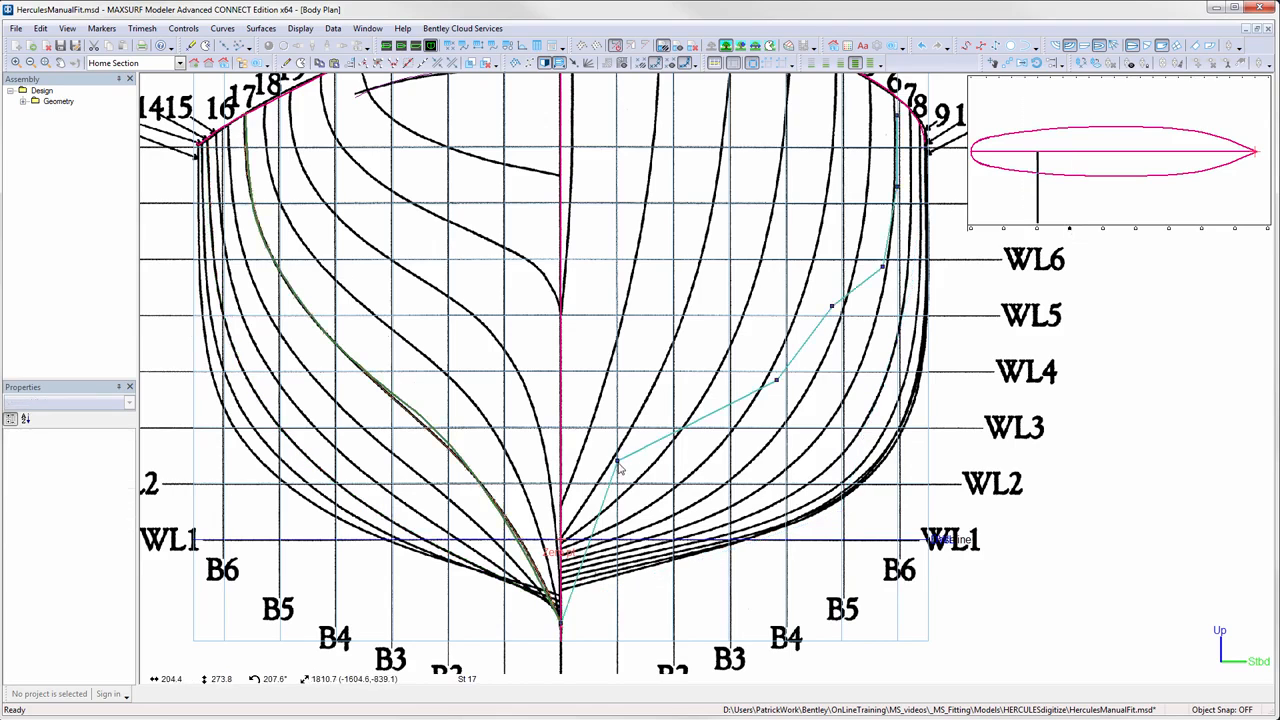
pyautogui.moveTo(617, 464); pyautogui.dragTo(600, 470)
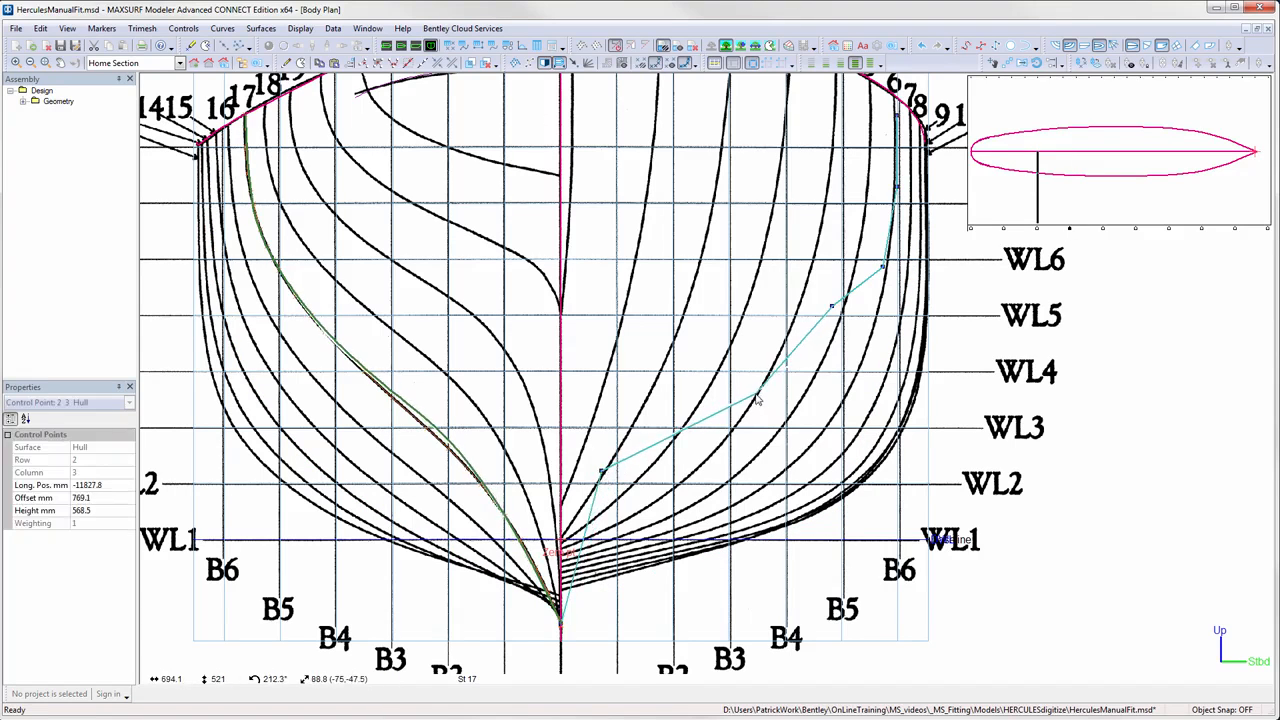
pyautogui.moveTo(757, 399); pyautogui.dragTo(779, 393)
pyautogui.click(881, 265)
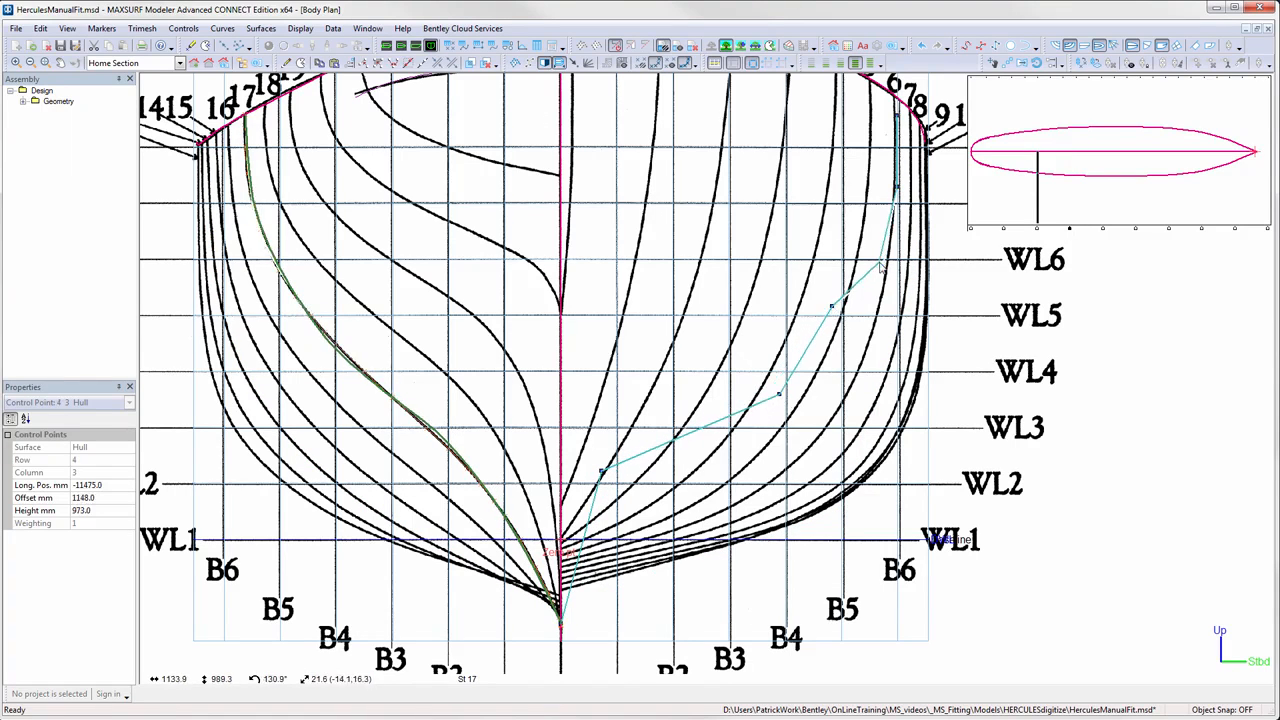
# Refit station 19 by moving the row 1 control point inboard, row 2 slightly up, rows 4 and 5 outboard together, and row 3 outboard and up.
pyautogui.click(1038, 232)
pyautogui.moveTo(690, 293); pyautogui.dragTo(687, 290)
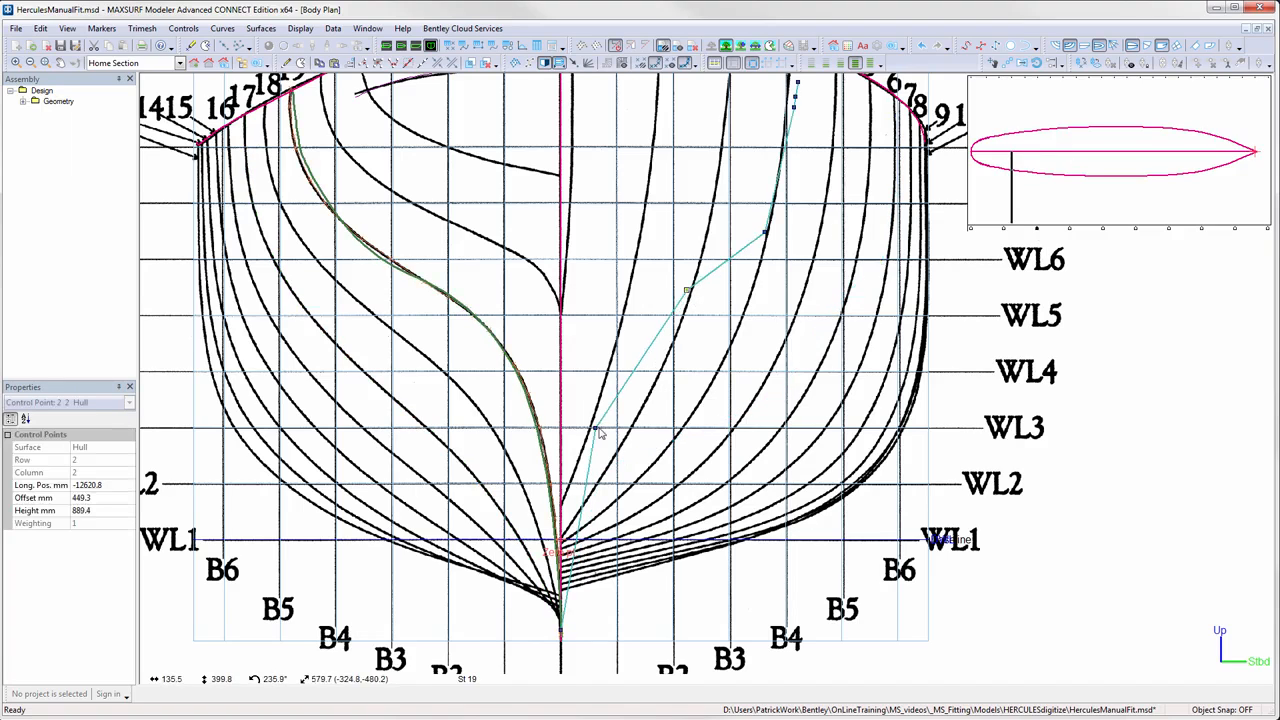
pyautogui.moveTo(595, 428); pyautogui.dragTo(587, 427)
pyautogui.moveTo(802, 108); pyautogui.dragTo(810, 156, button='middle')
pyautogui.moveTo(834, 178); pyautogui.dragTo(812, 159)
pyautogui.moveTo(804, 152); pyautogui.dragTo(809, 153)
pyautogui.moveTo(773, 280)
pyautogui.mouseDown()
pyautogui.moveTo(762, 289)
pyautogui.moveTo(786, 263)
pyautogui.mouseUp()
# At station 21, move the row 3 control point slightly outboard and raise row 2, and fine-tune the row 3 point at station 19.
pyautogui.click(1003, 229)
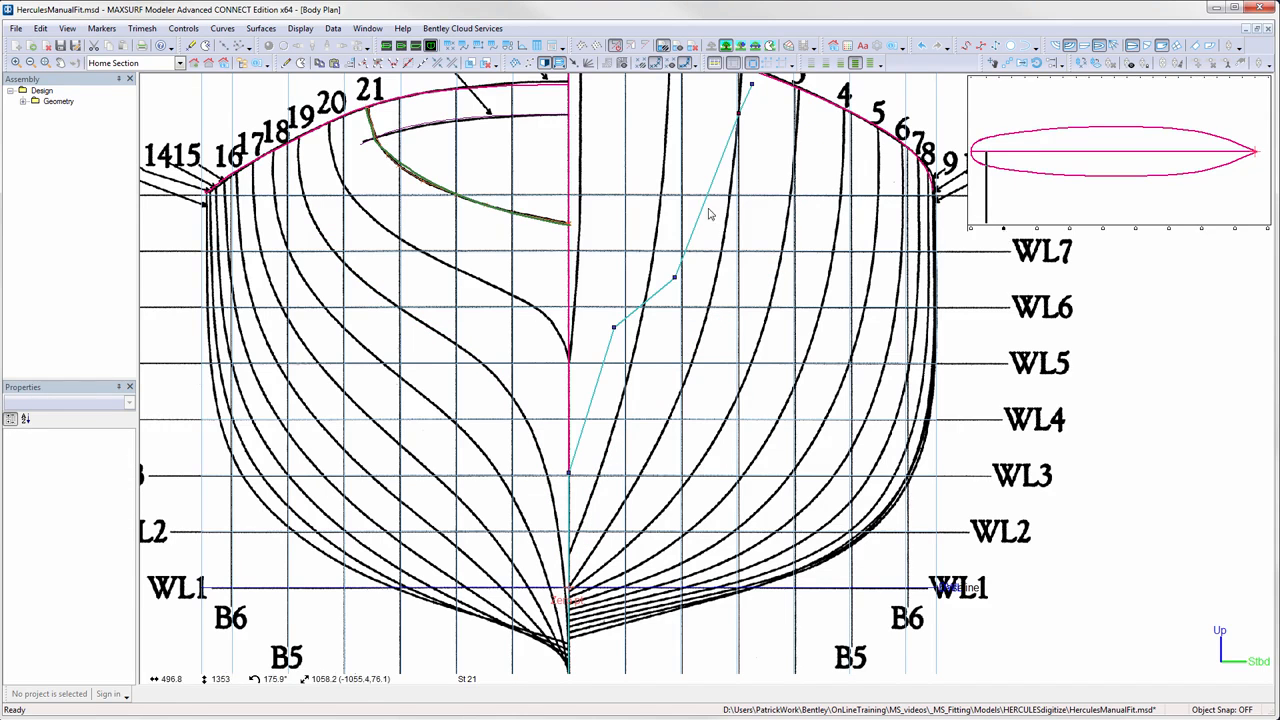
pyautogui.moveTo(675, 278); pyautogui.dragTo(683, 280)
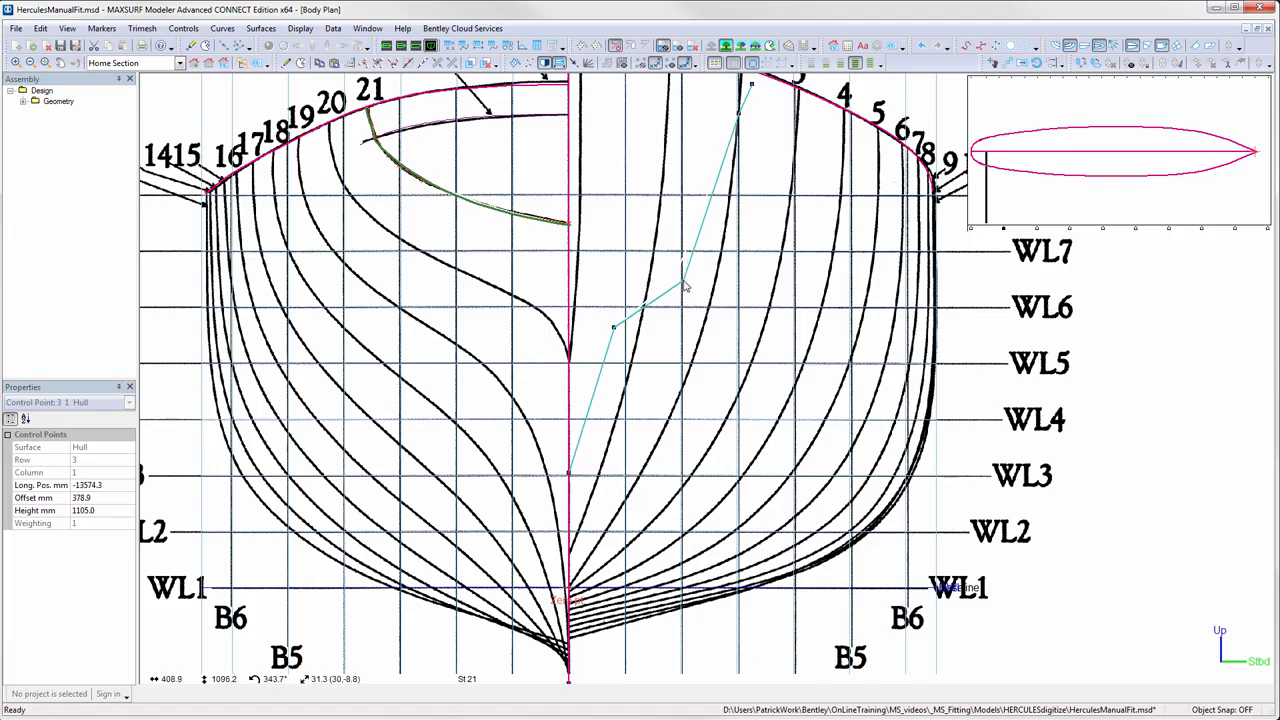
pyautogui.moveTo(614, 327)
pyautogui.mouseDown()
pyautogui.moveTo(612, 308)
pyautogui.moveTo(613, 327)
pyautogui.mouseUp()
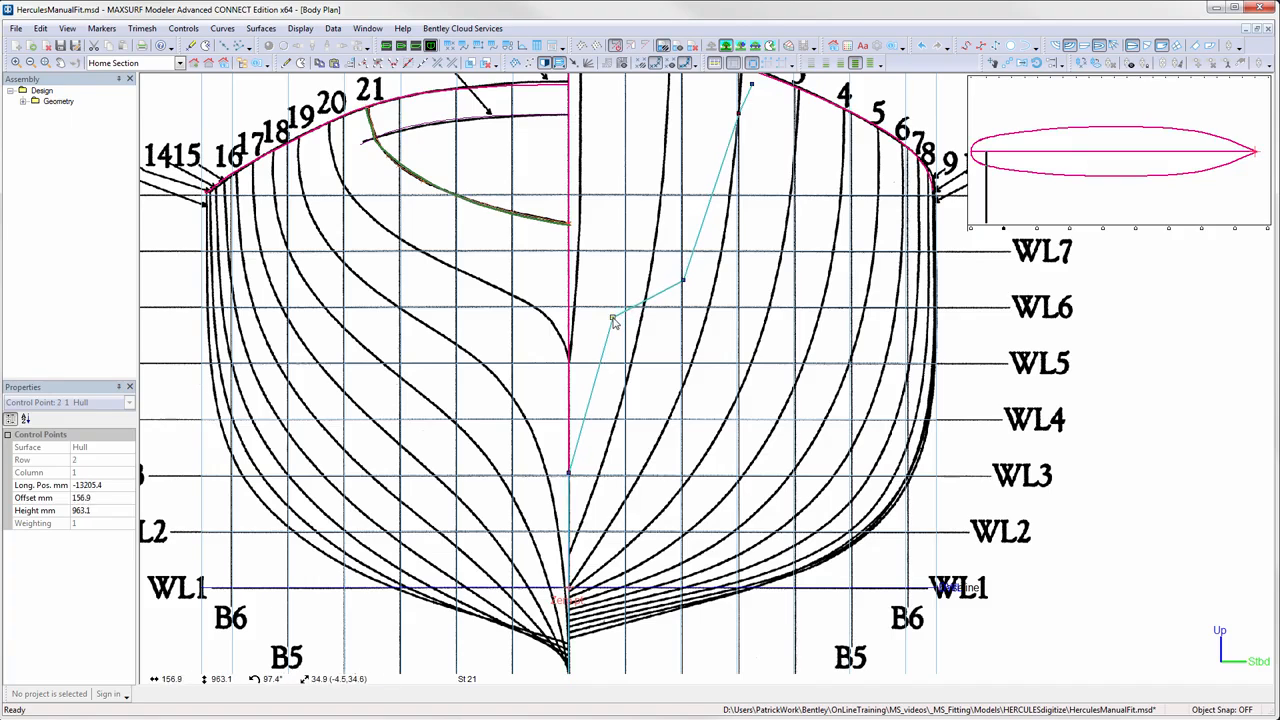
pyautogui.click(681, 281)
pyautogui.click(1036, 229)
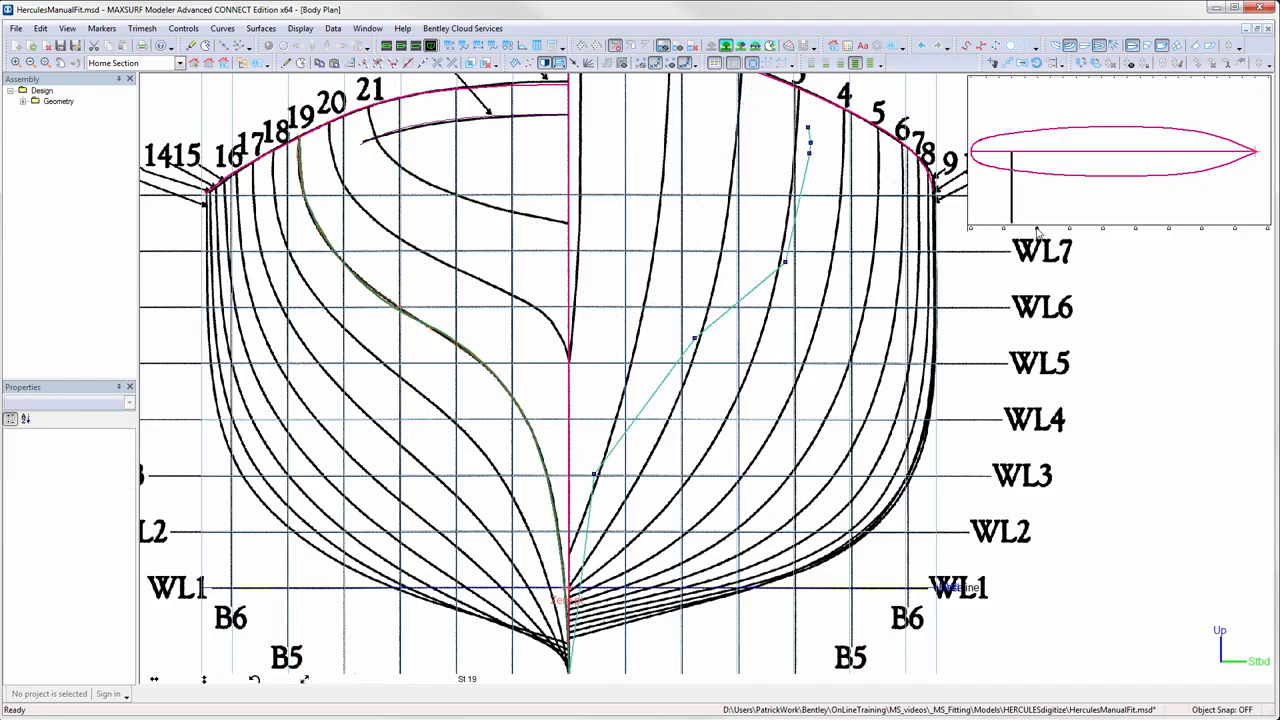
pyautogui.click(786, 266)
# Refine station 17 by moving the row 1 control point outboard and down, row 2 inboard and down, and row 3 slightly down.
pyautogui.click(1070, 230)
pyautogui.click(607, 521)
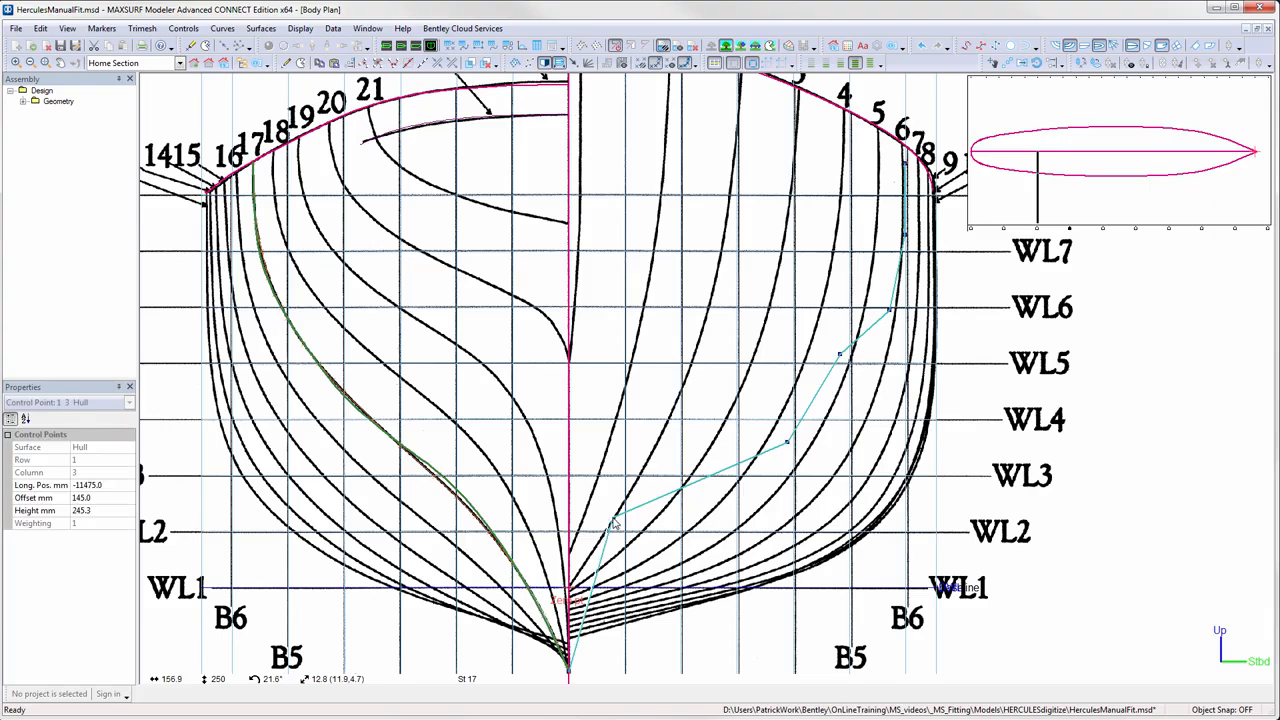
pyautogui.moveTo(787, 442); pyautogui.dragTo(772, 461)
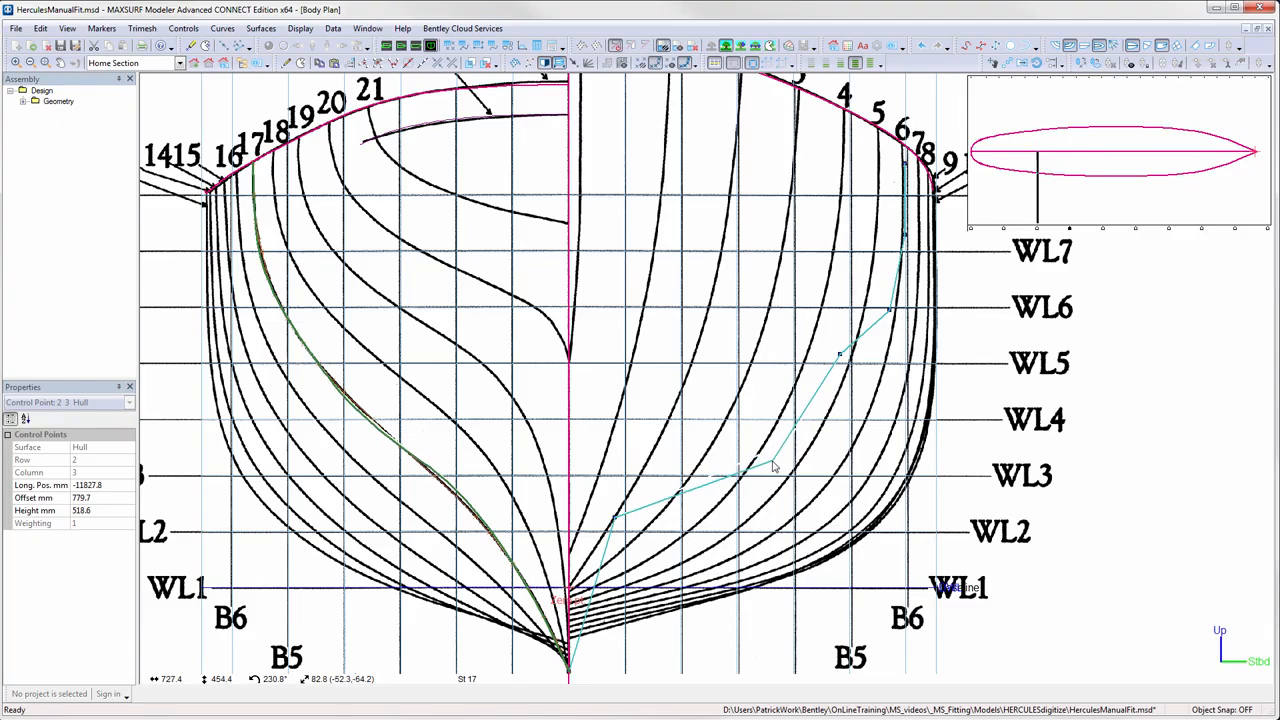
pyautogui.moveTo(840, 354); pyautogui.dragTo(840, 363)
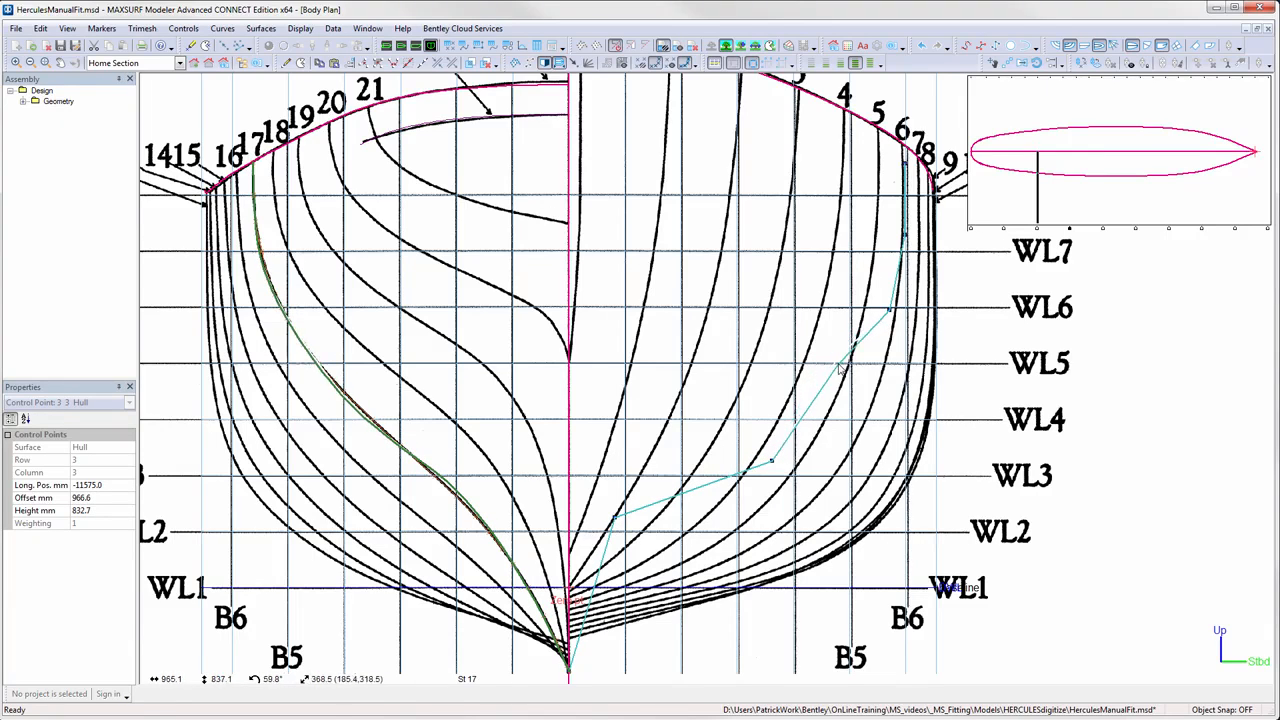
pyautogui.click(772, 461)
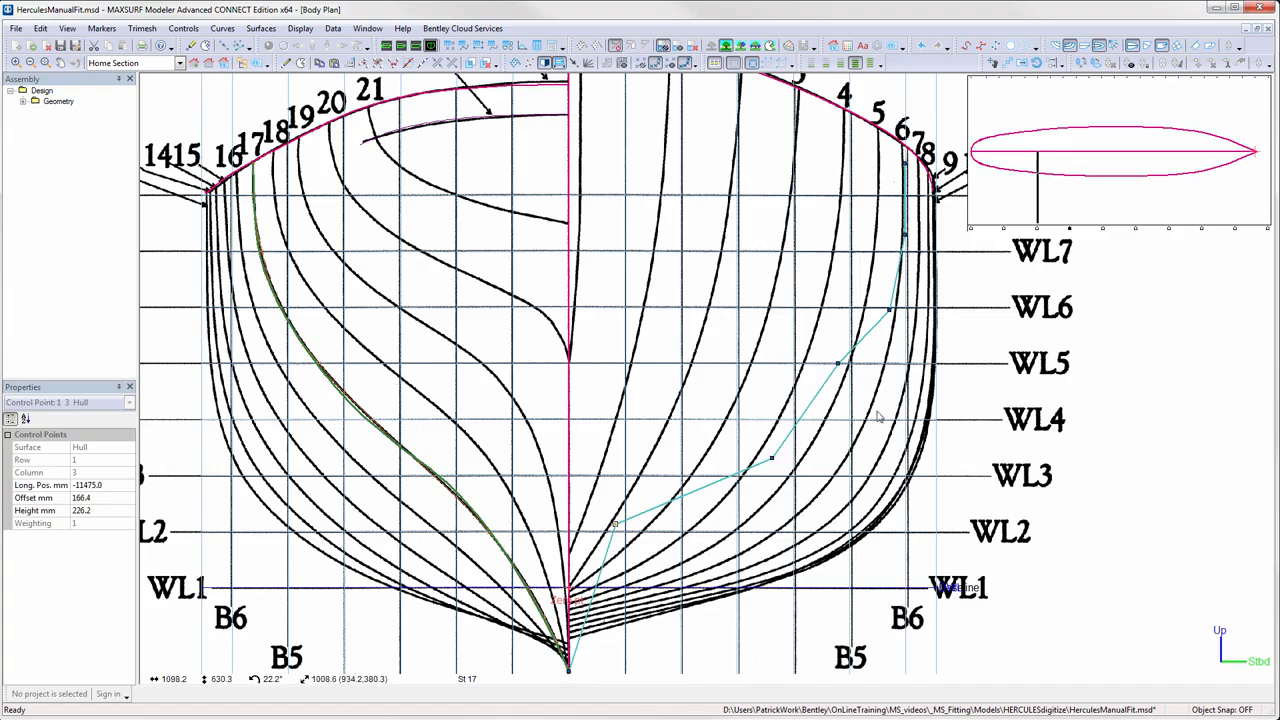
# Move the row 1 control point to about 913 mm offset, 84 mm height at station 14 and 951 mm offset, 31 mm height at station 11.
pyautogui.click(1105, 232)
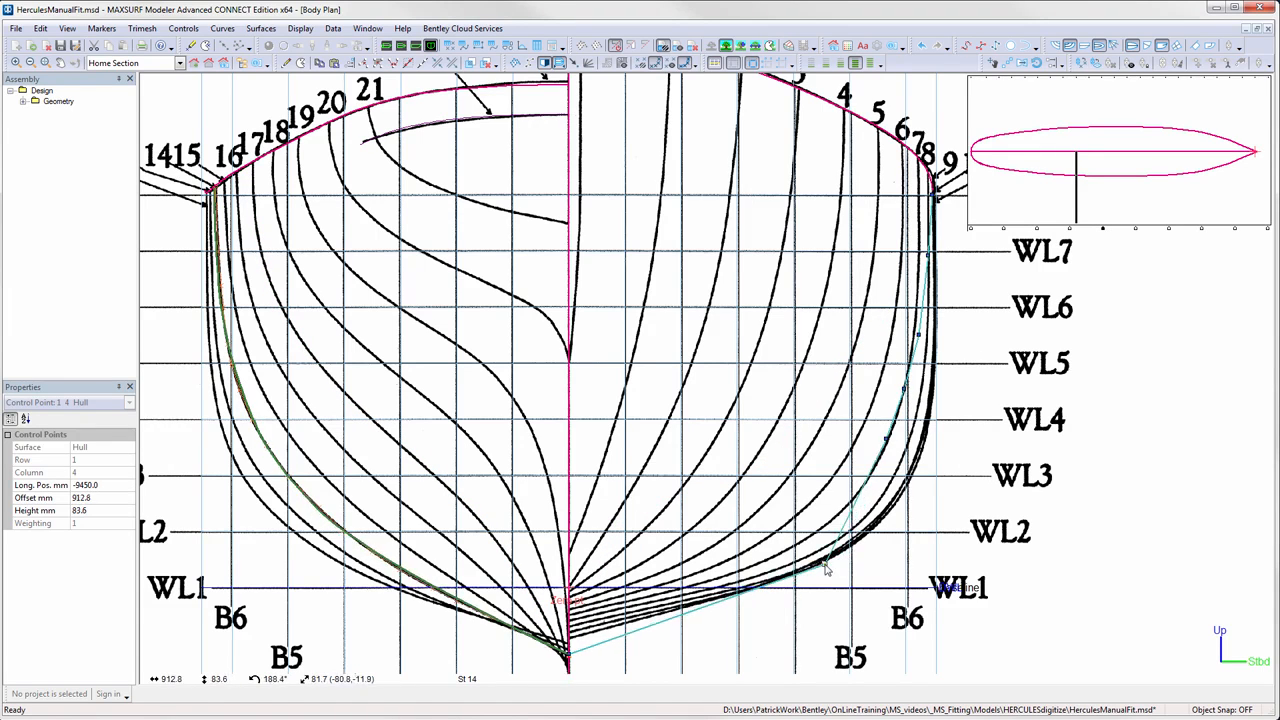
pyautogui.click(1137, 232)
pyautogui.click(938, 355)
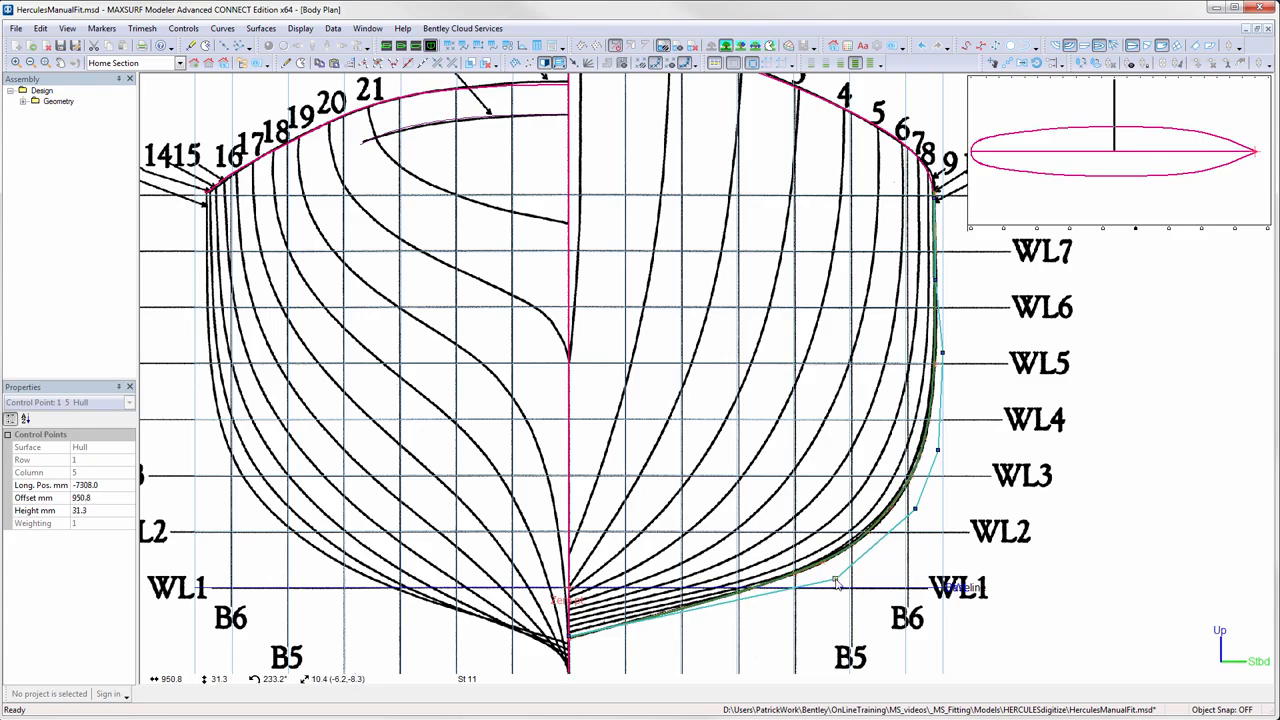
# At station 9, raise the row 1 control point slightly and move row 2 inboard to about 1196 mm offset.
pyautogui.click(1171, 231)
pyautogui.moveTo(803, 586); pyautogui.dragTo(805, 583)
pyautogui.moveTo(907, 508); pyautogui.dragTo(904, 509)
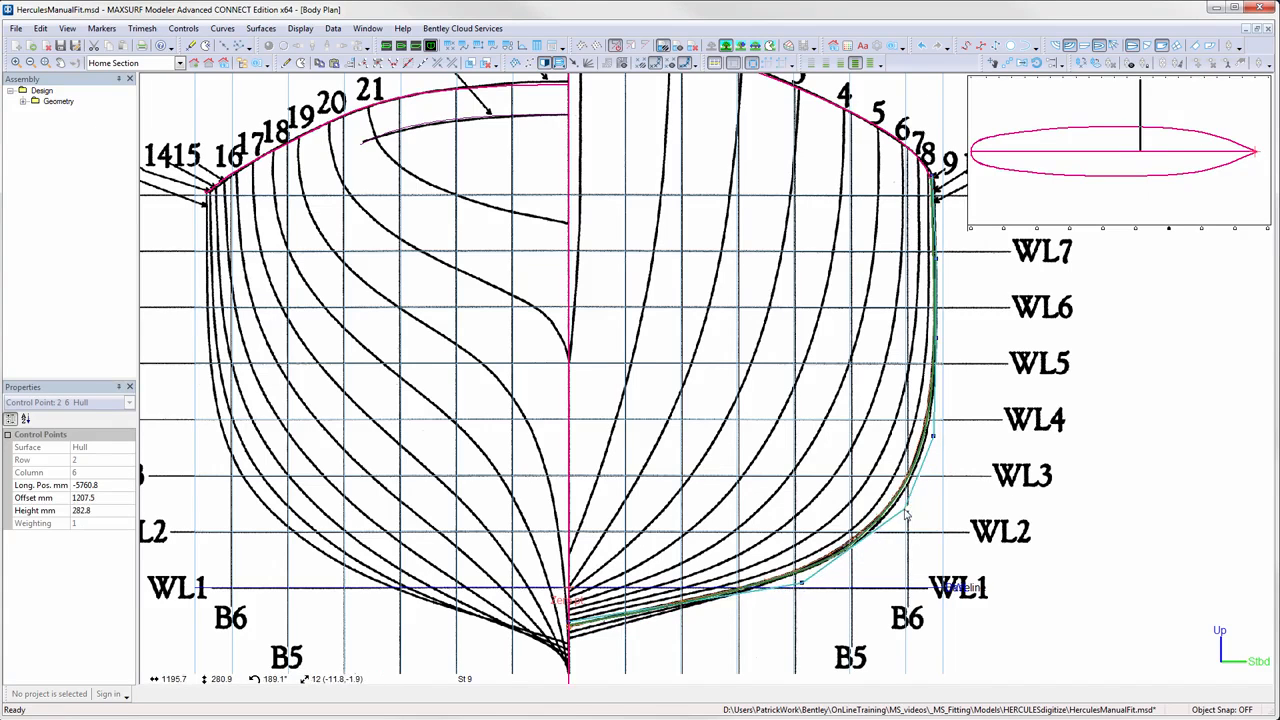
pyautogui.moveTo(805, 583); pyautogui.dragTo(760, 580)
# Refit station 6 by moving row 2 outboard and up and rows 1, 3, 4 and 5 inboard, and shift station 3's row 3 slightly outboard.
pyautogui.click(1203, 229)
pyautogui.moveTo(839, 515); pyautogui.dragTo(845, 506)
pyautogui.moveTo(760, 581); pyautogui.dragTo(749, 586)
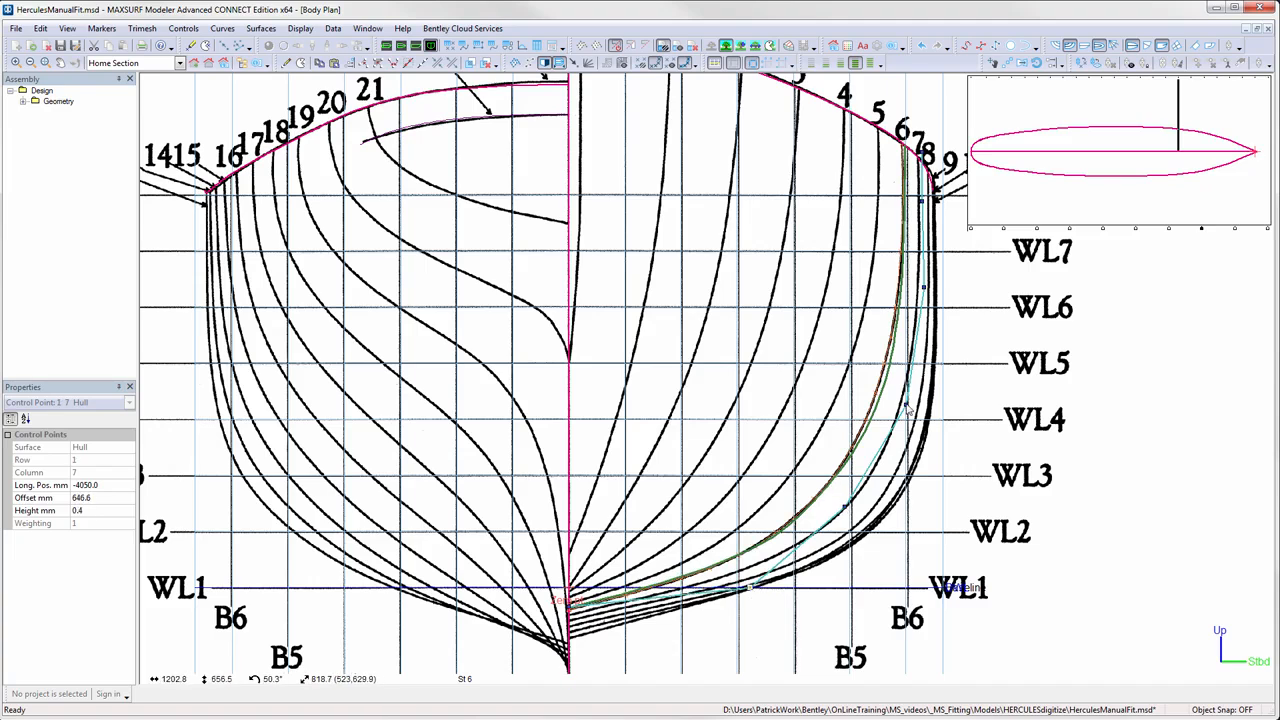
pyautogui.moveTo(906, 404); pyautogui.dragTo(897, 405)
pyautogui.moveTo(907, 134); pyautogui.dragTo(923, 199)
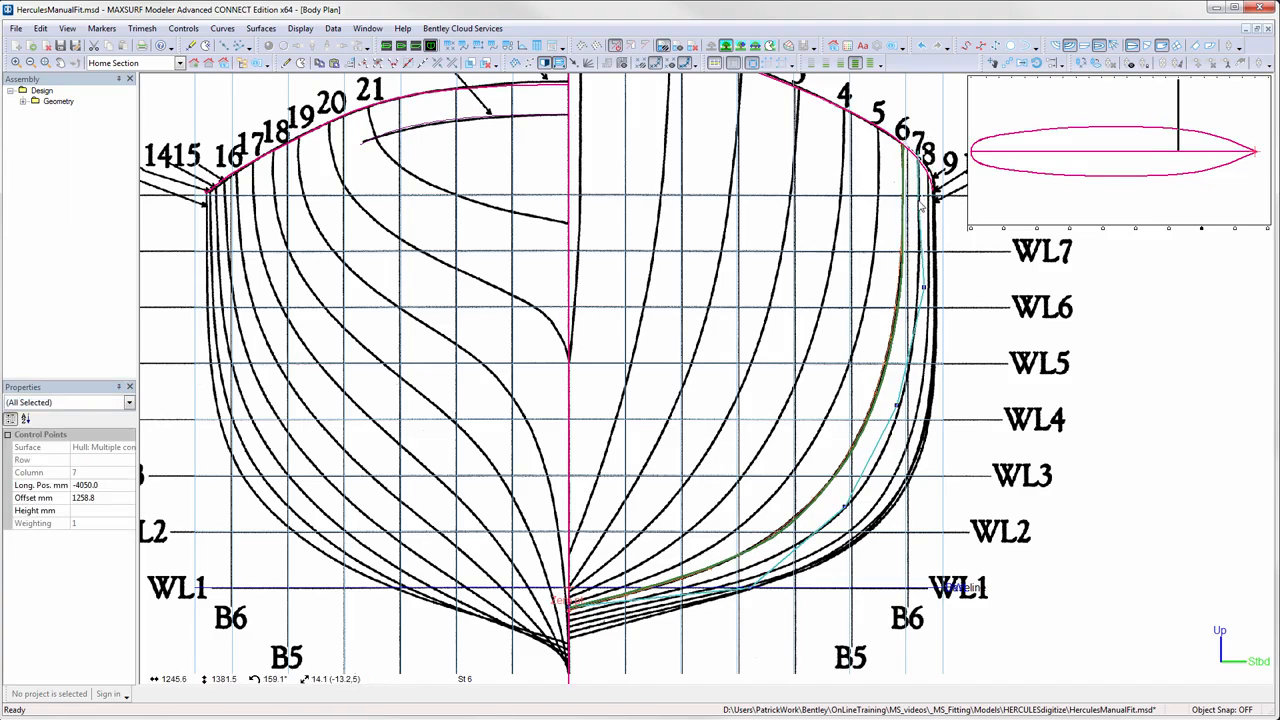
pyautogui.click(1236, 230)
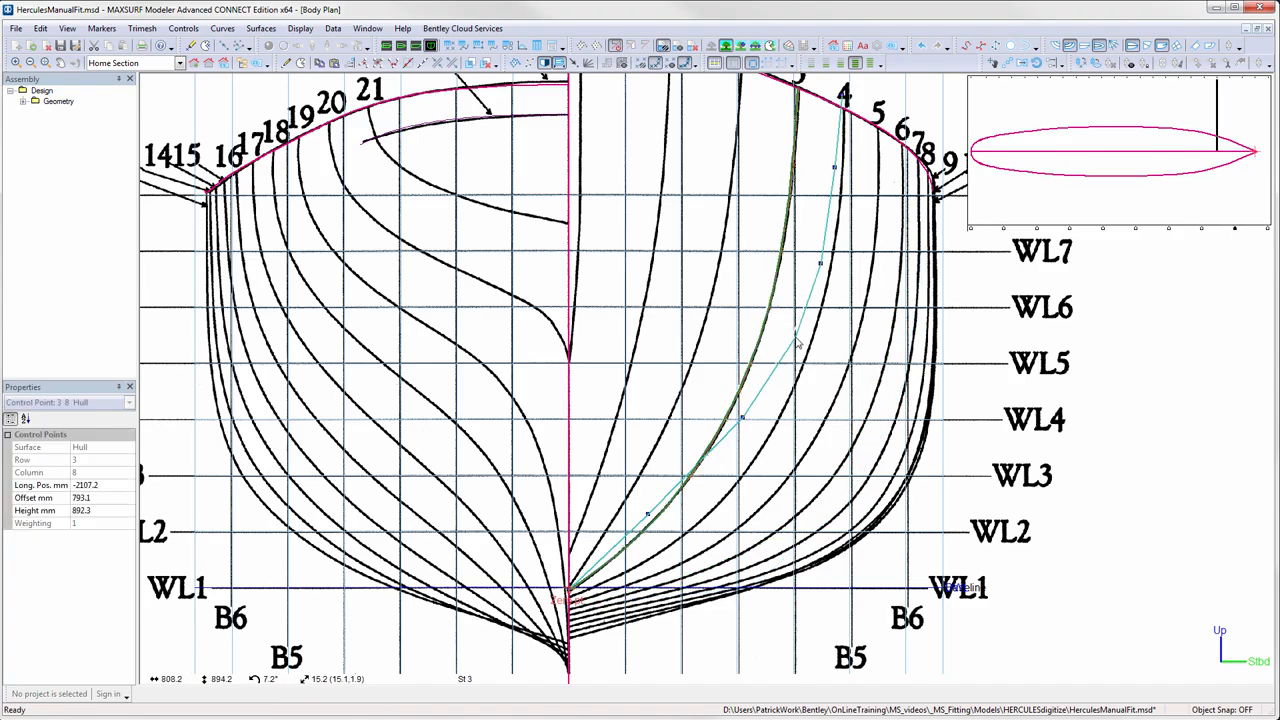
# Show the hull in perspective, then assign every marker in the Markers table to the Hull surface by filling the Surface column down.
pyautogui.hotkey('ctrl', '1')
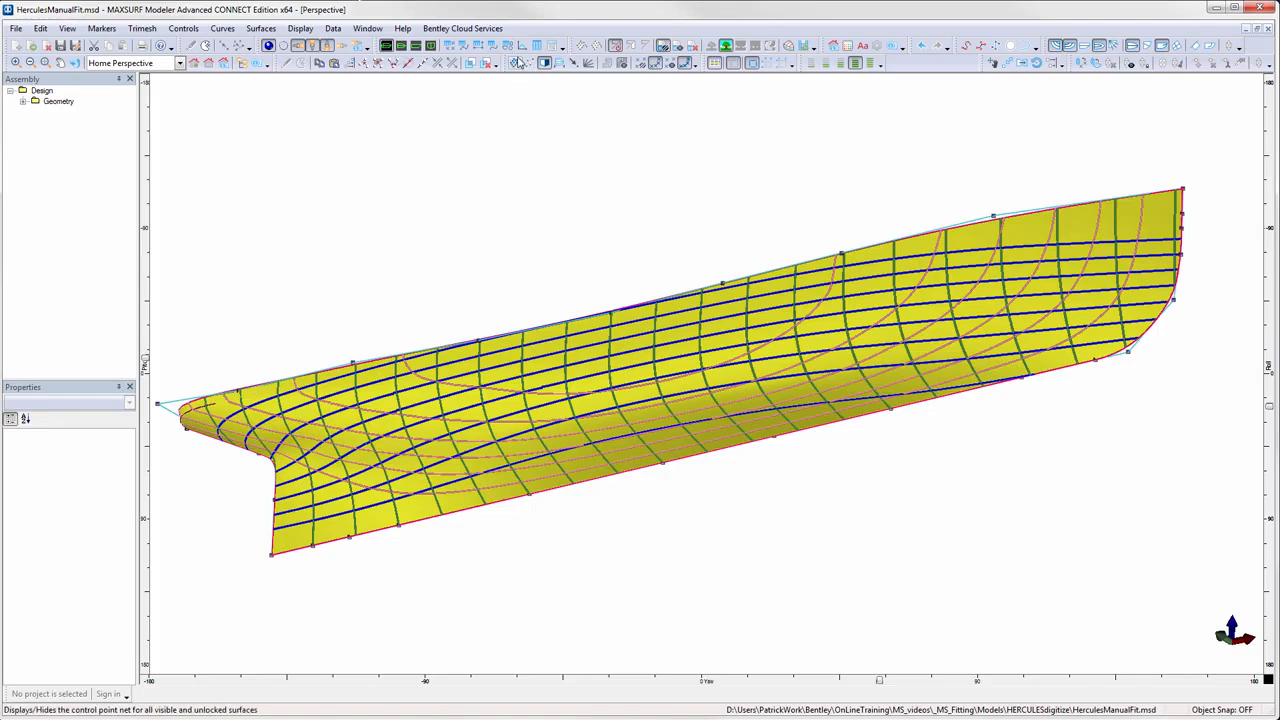
pyautogui.click(450, 47)
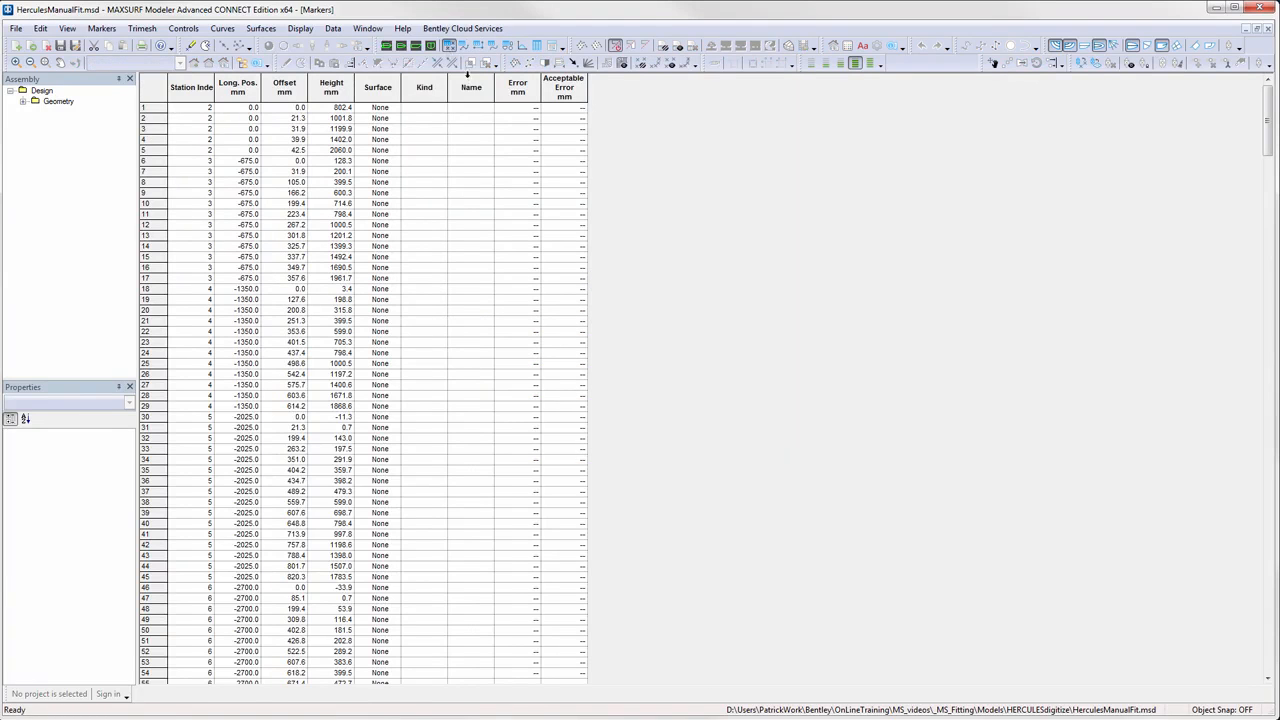
pyautogui.click(393, 110)
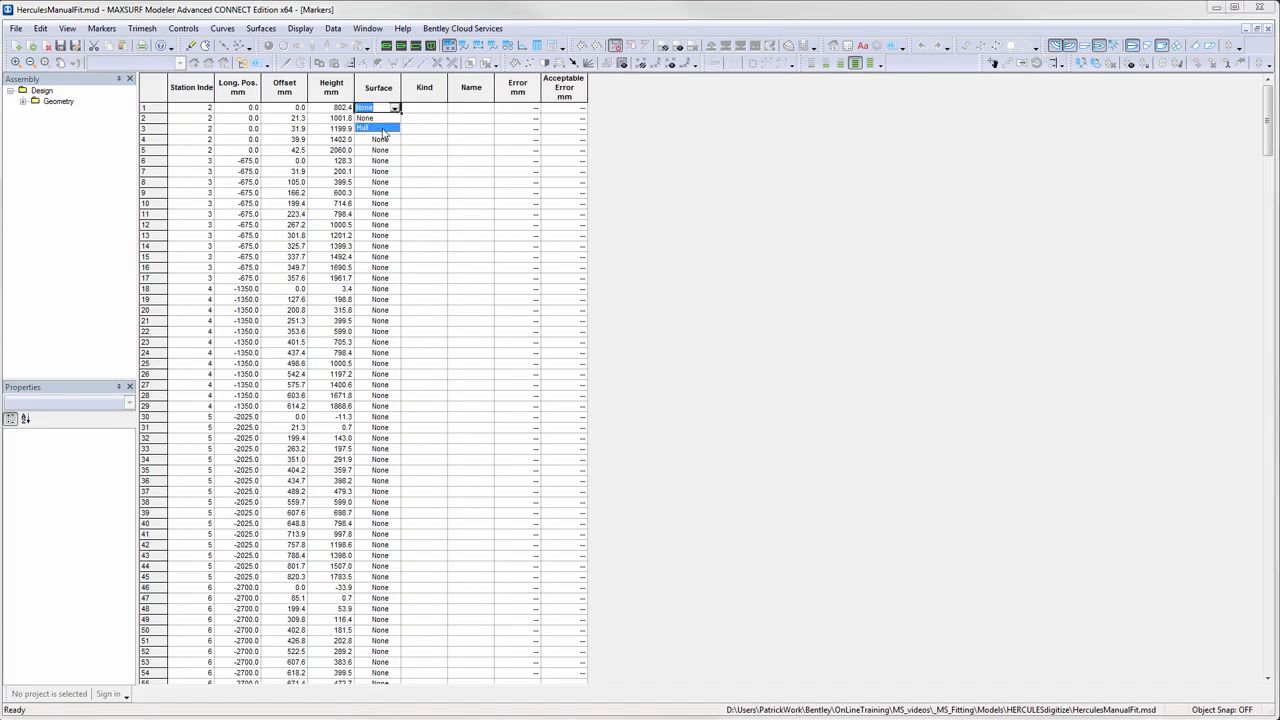
pyautogui.click(381, 129)
pyautogui.rightClick(380, 87)
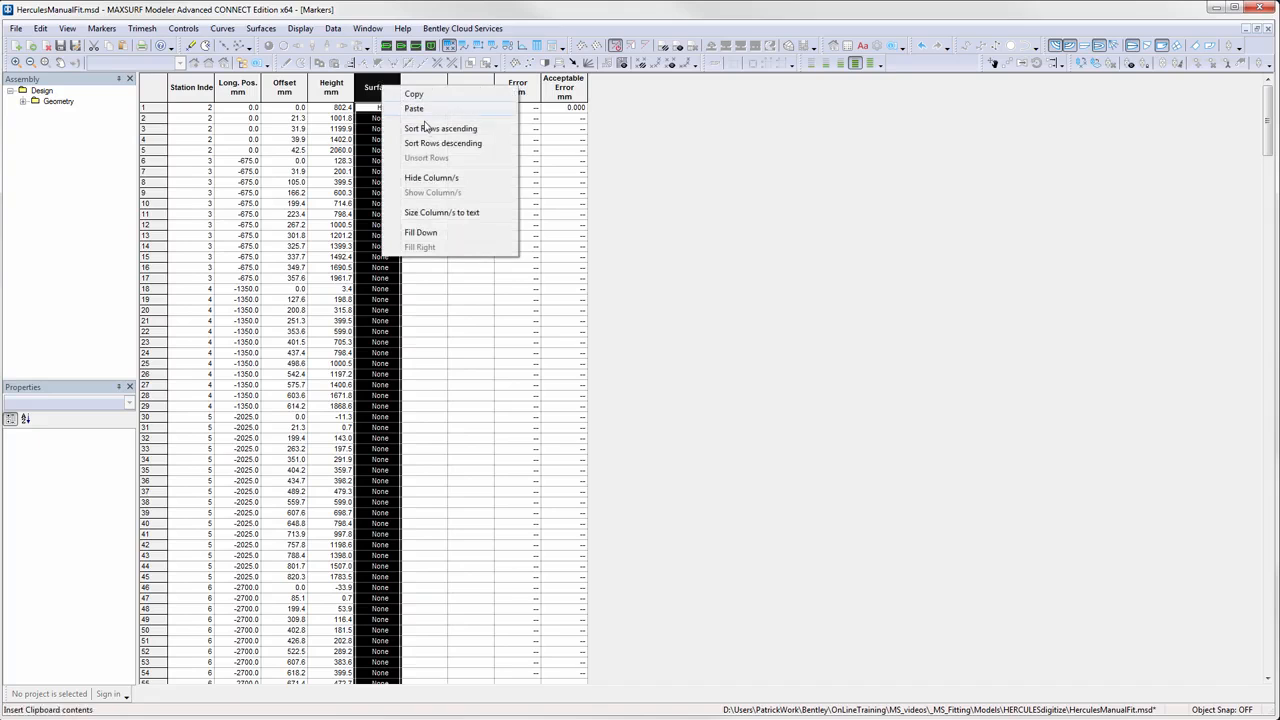
pyautogui.click(427, 232)
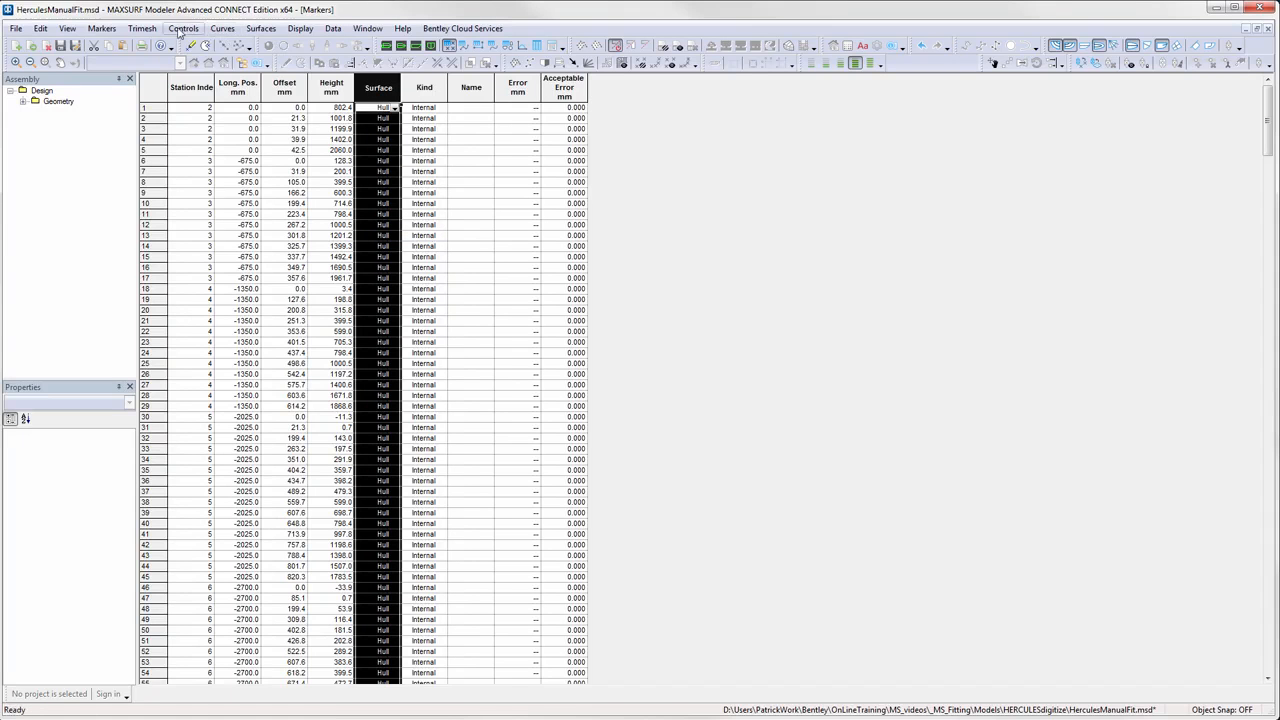
# Measure the surface error between the markers and the hull, and review the individual marker errors in the table.
pyautogui.click(103, 28)
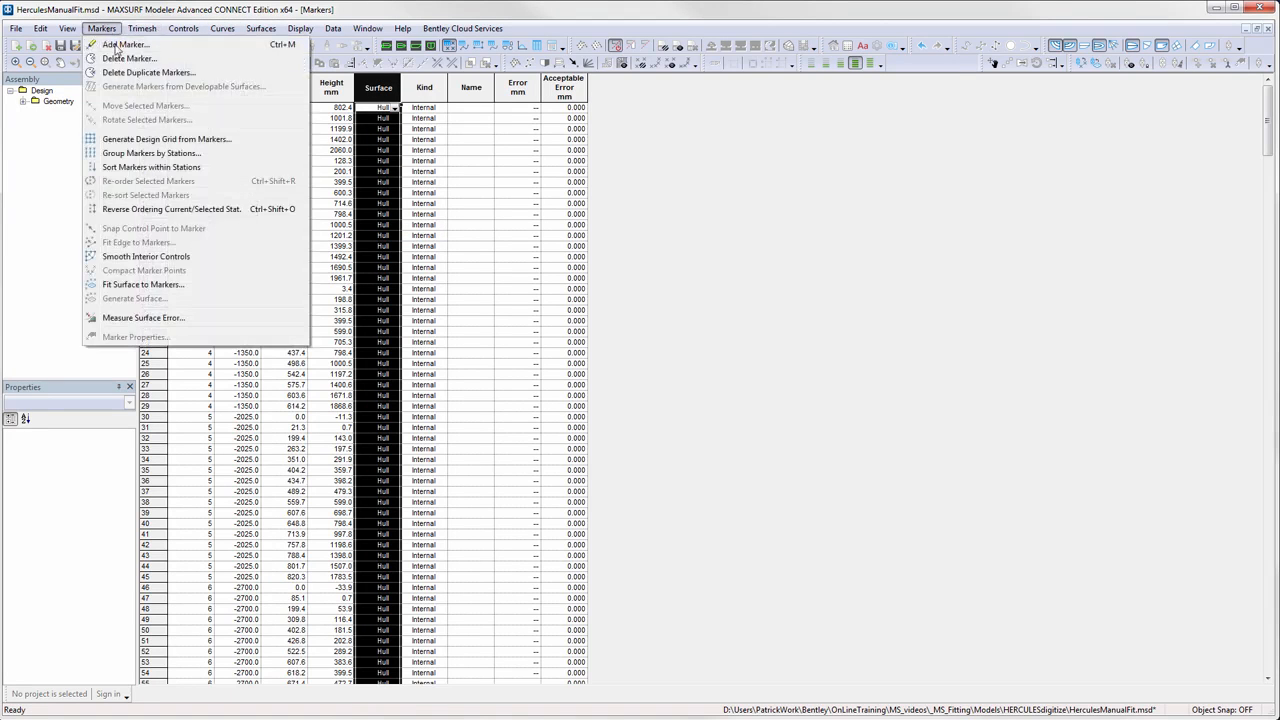
pyautogui.click(166, 318)
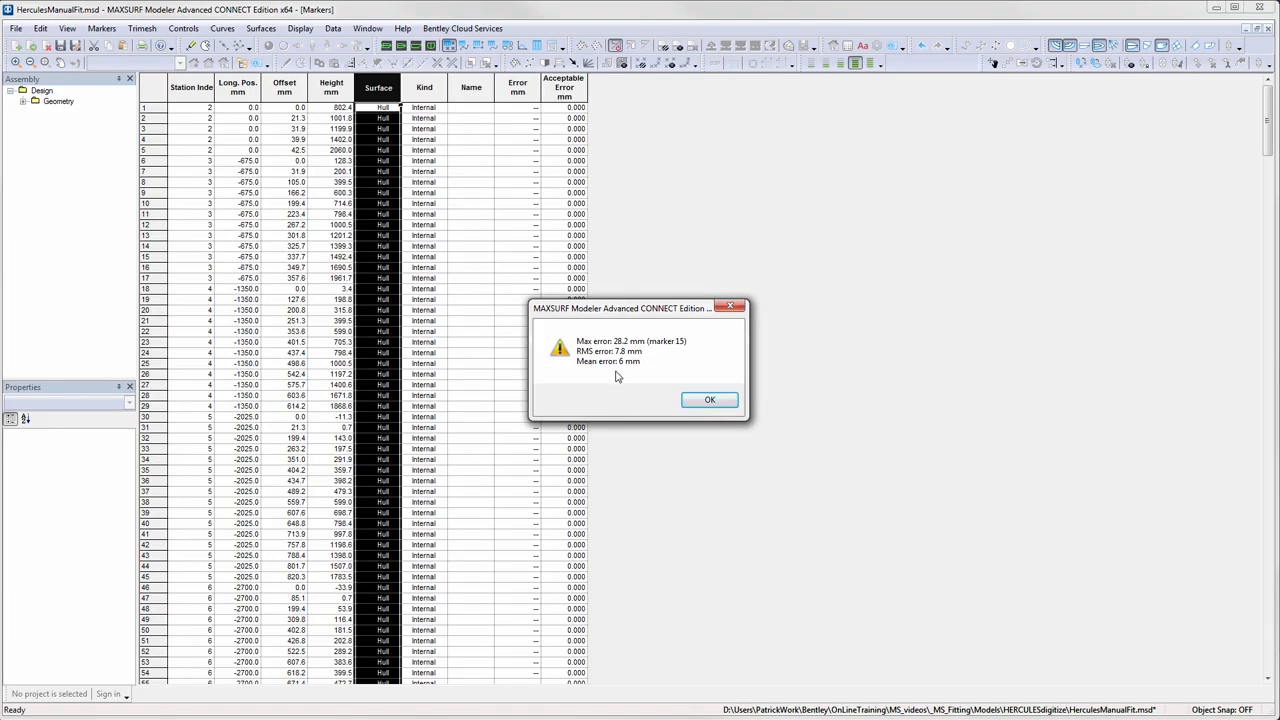
pyautogui.click(716, 400)
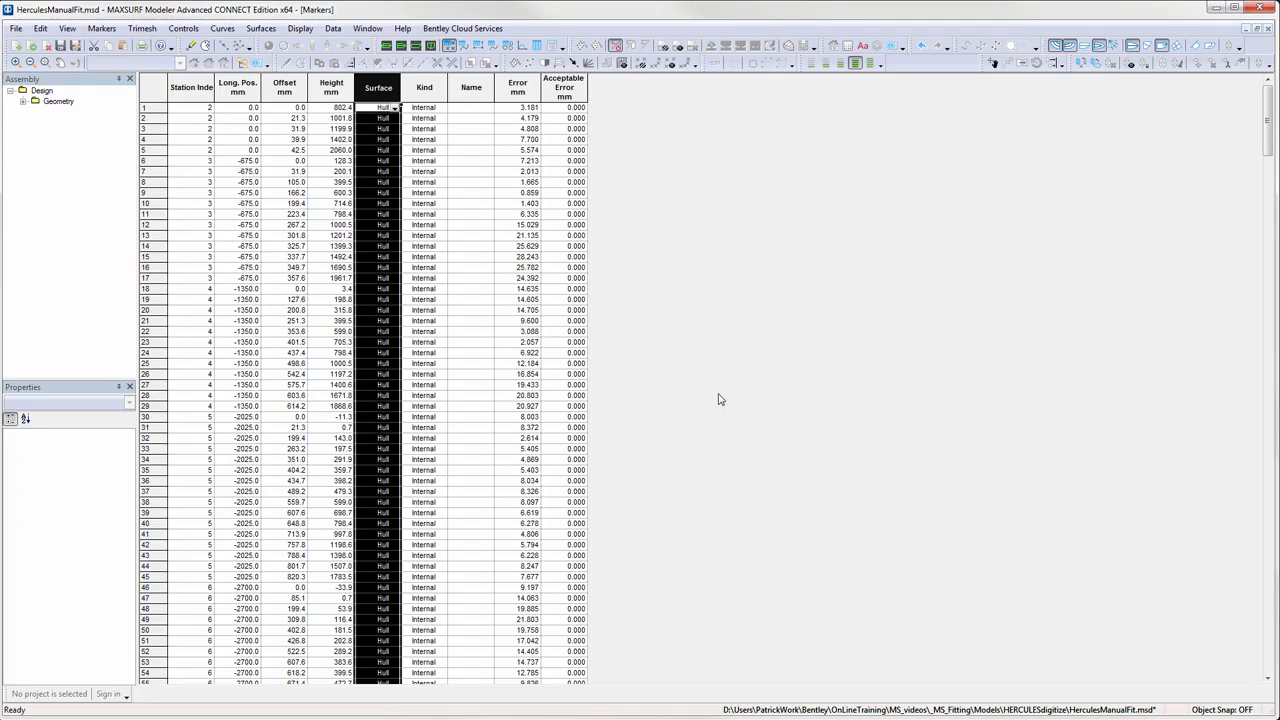
pyautogui.scroll(-11, 718, 399)
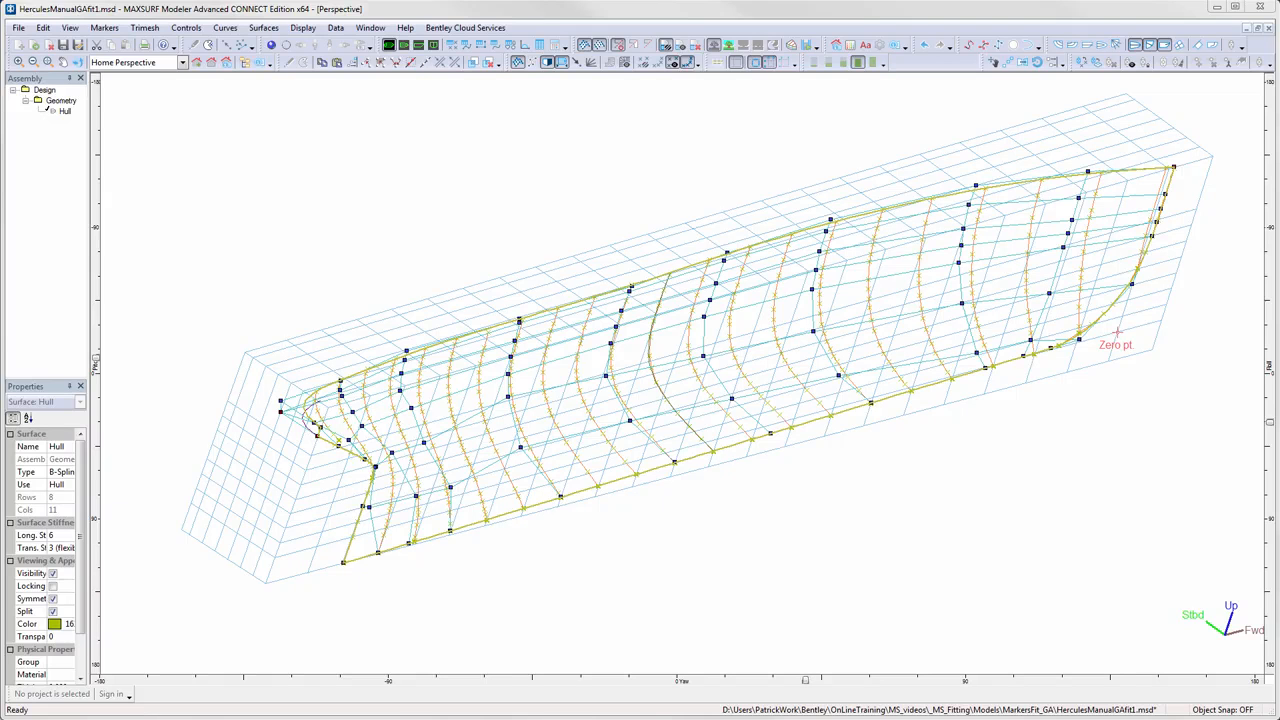
# In the HerculesManualGAfit1 model, measure the surface error from the Markers table, then return to the perspective view.
pyautogui.click(455, 45)
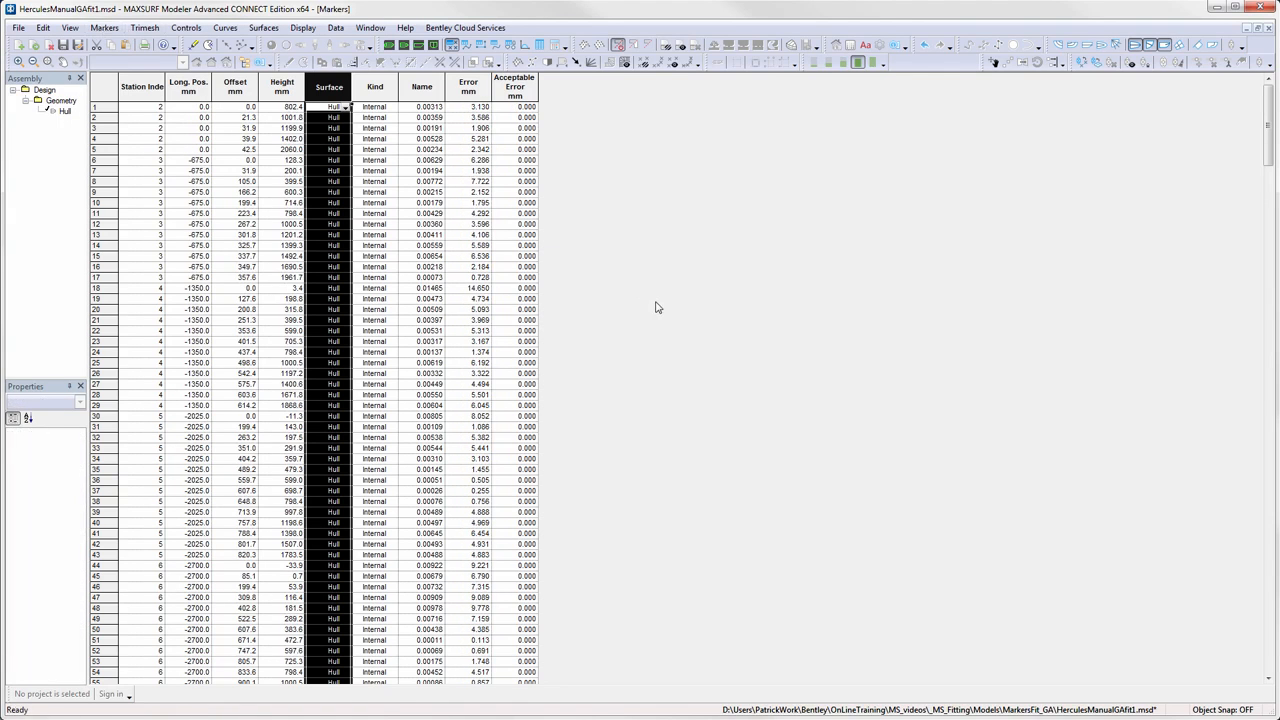
pyautogui.click(105, 28)
pyautogui.click(160, 322)
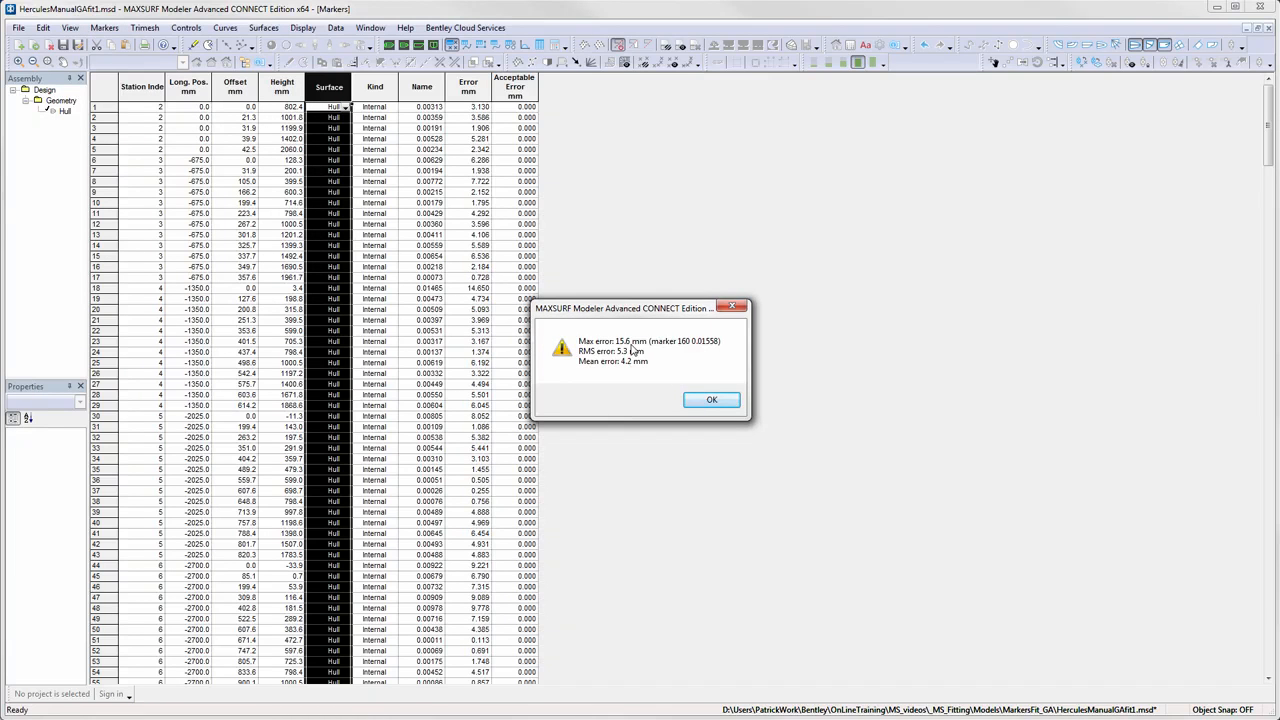
pyautogui.click(707, 400)
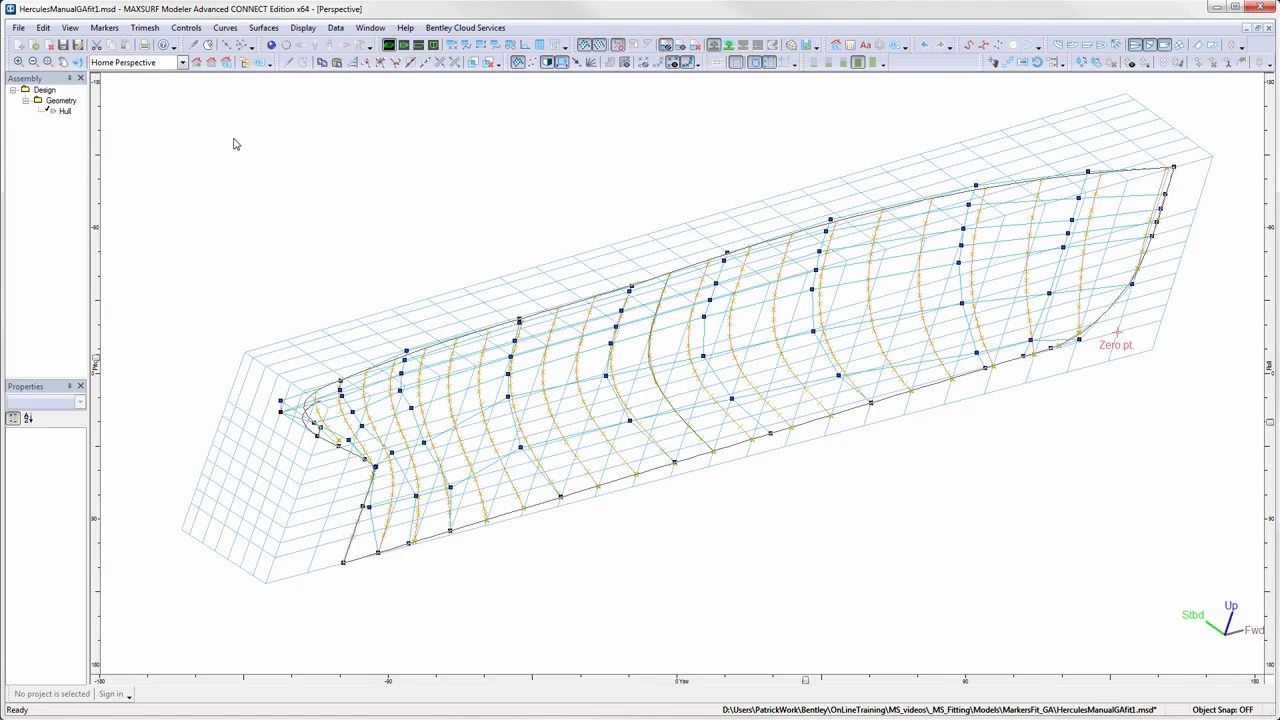
# Duplicate the Hull surface once with a vertical spacing of 0 mm.
pyautogui.click(264, 27)
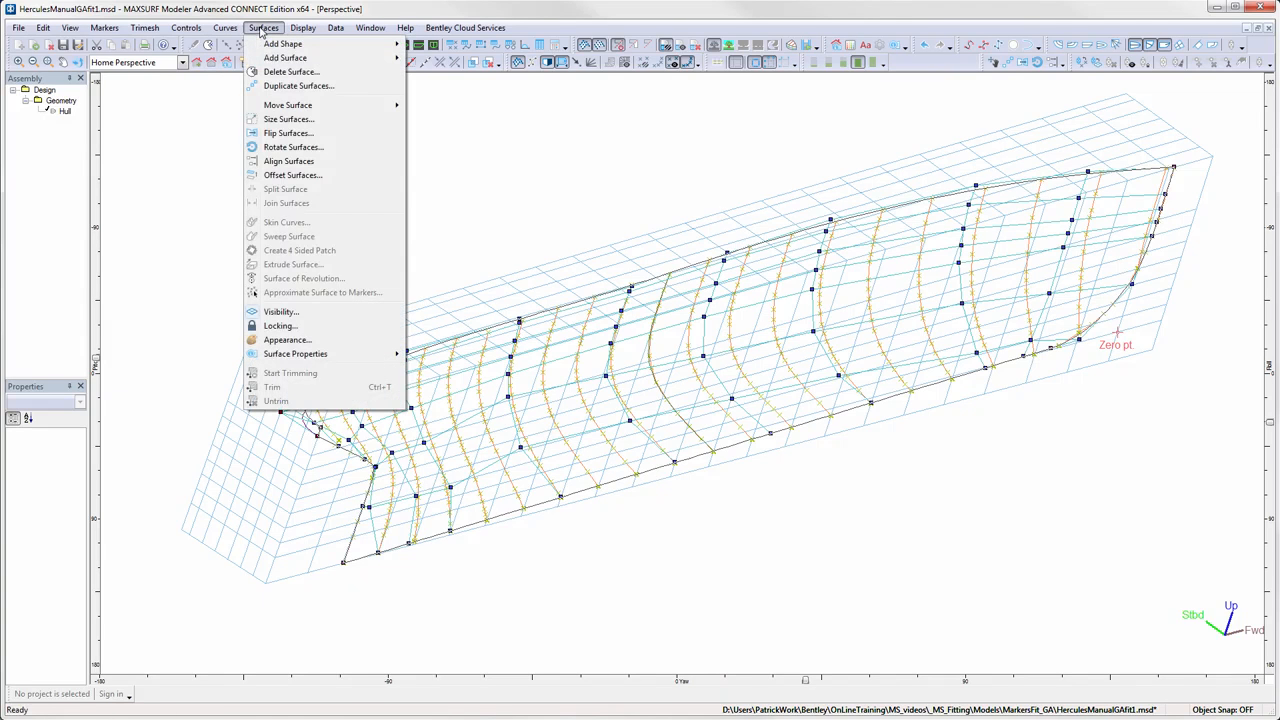
pyautogui.click(290, 86)
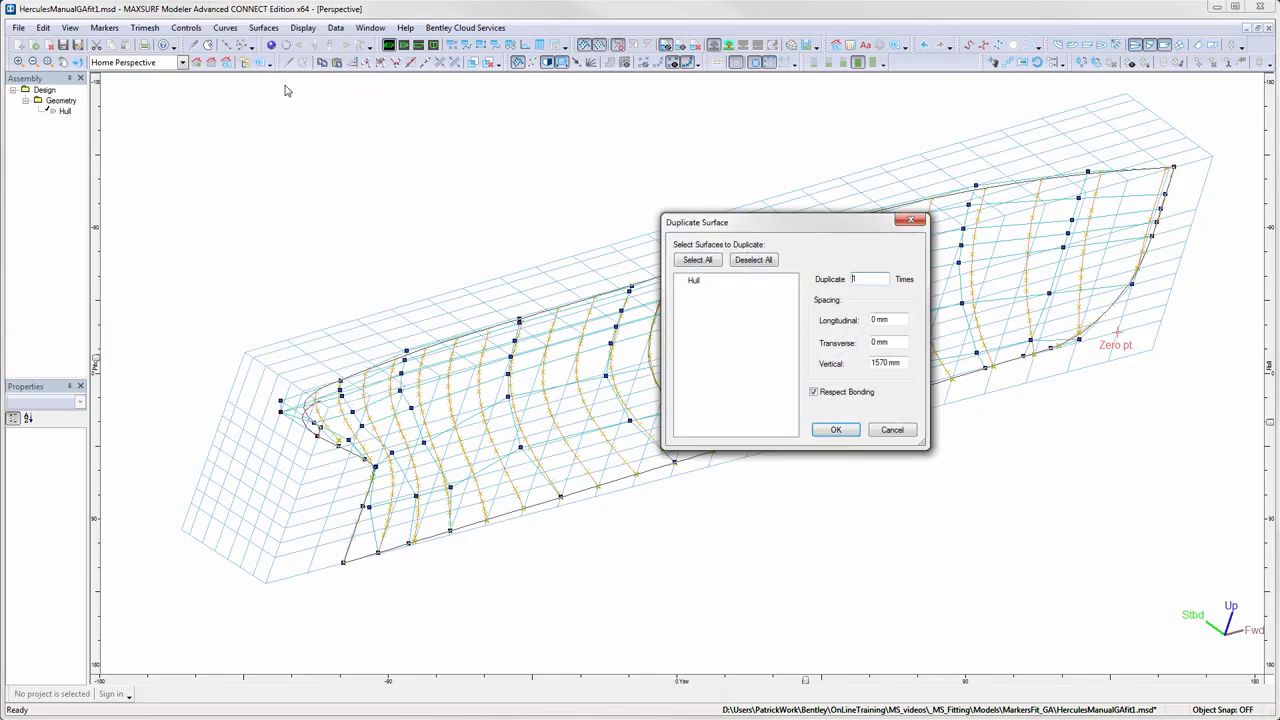
pyautogui.click(690, 282)
pyautogui.moveTo(904, 362); pyautogui.dragTo(866, 363)
pyautogui.write('0')
pyautogui.click(836, 430)
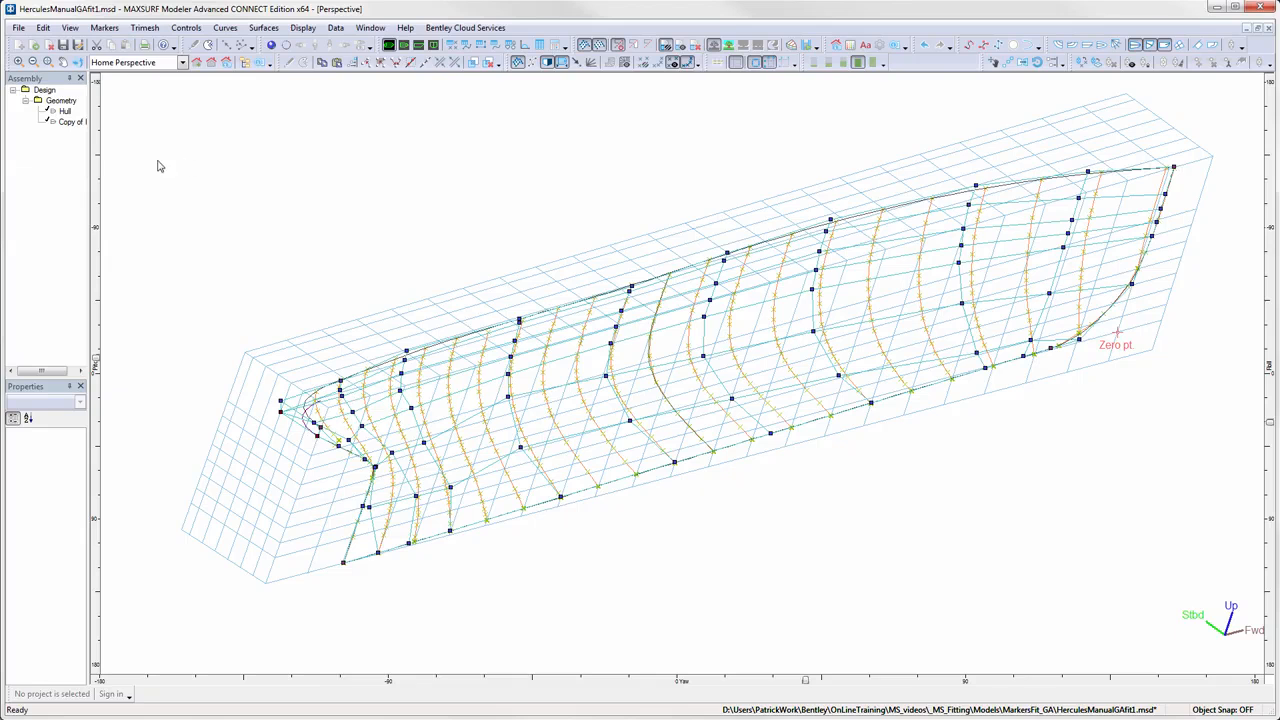
# Widen the Assembly tree to show full surface names and rename the copied hull surface to Parent.
pyautogui.moveTo(88, 161); pyautogui.dragTo(110, 160)
pyautogui.click(78, 122)
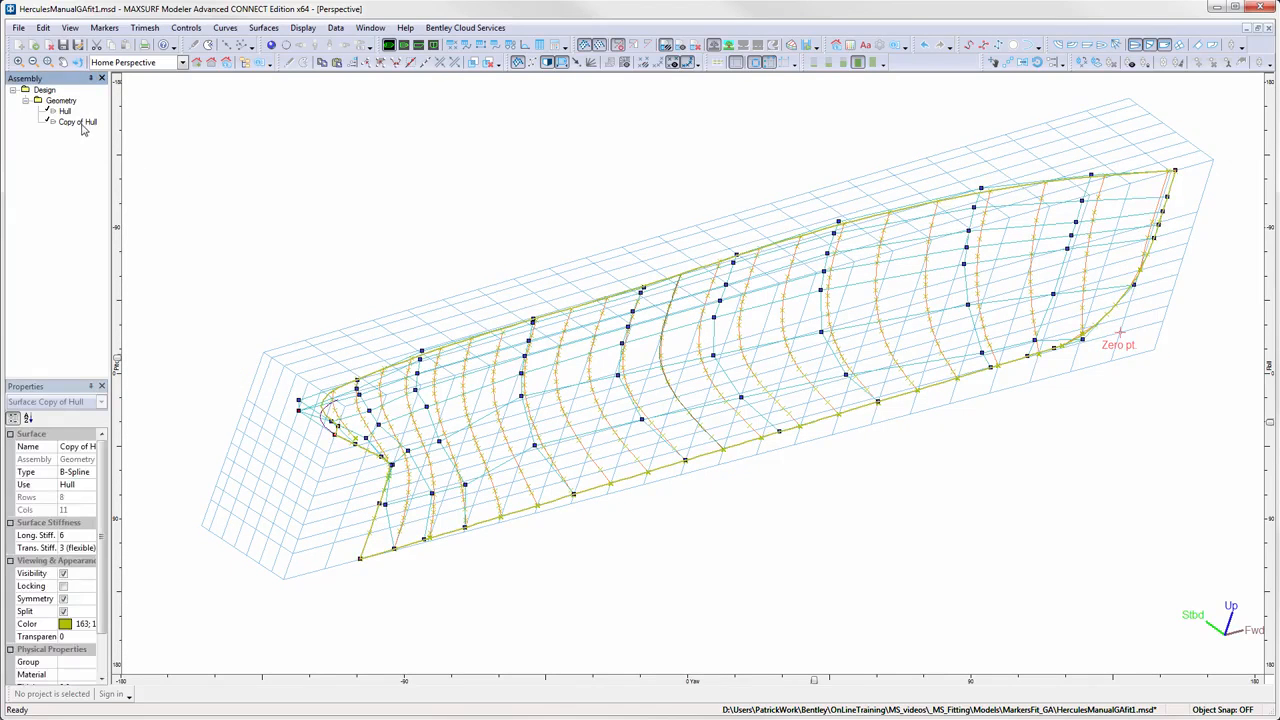
pyautogui.click(80, 122)
pyautogui.write('Parent')
pyautogui.press('Return')
# Hide the Parent surface and make the Hull surface the current selection.
pyautogui.rightClick(72, 122)
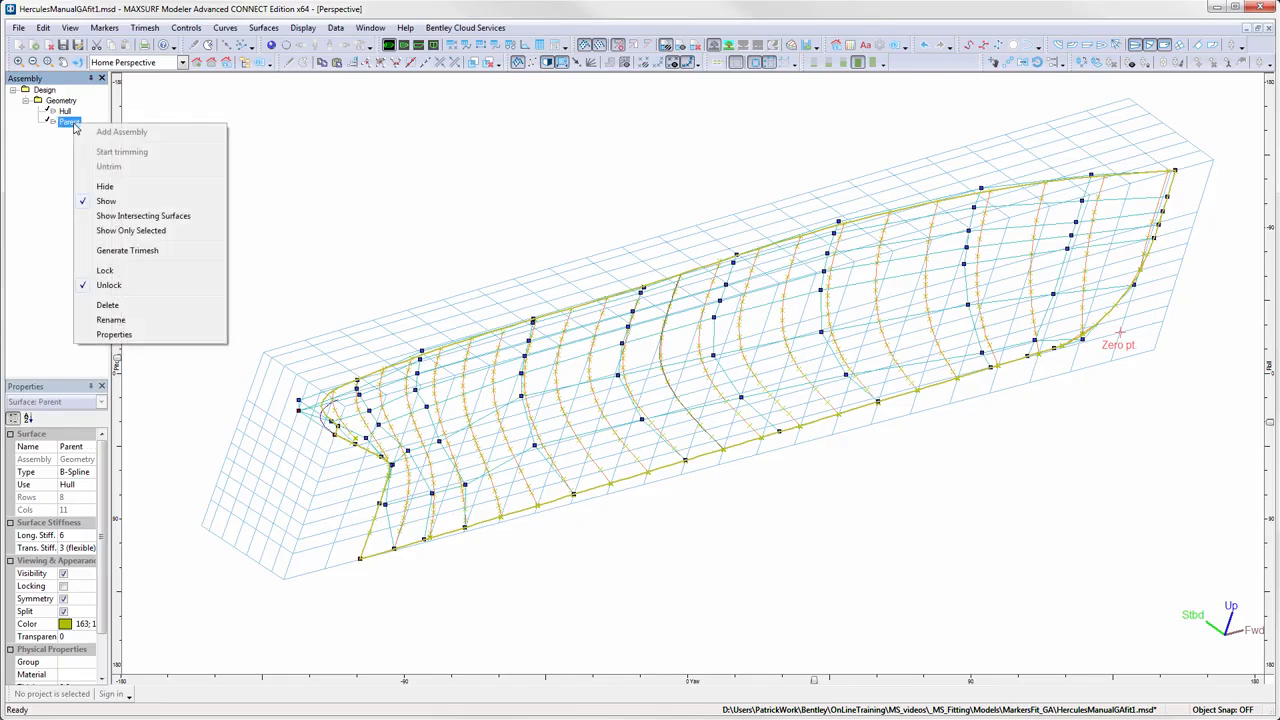
pyautogui.click(107, 187)
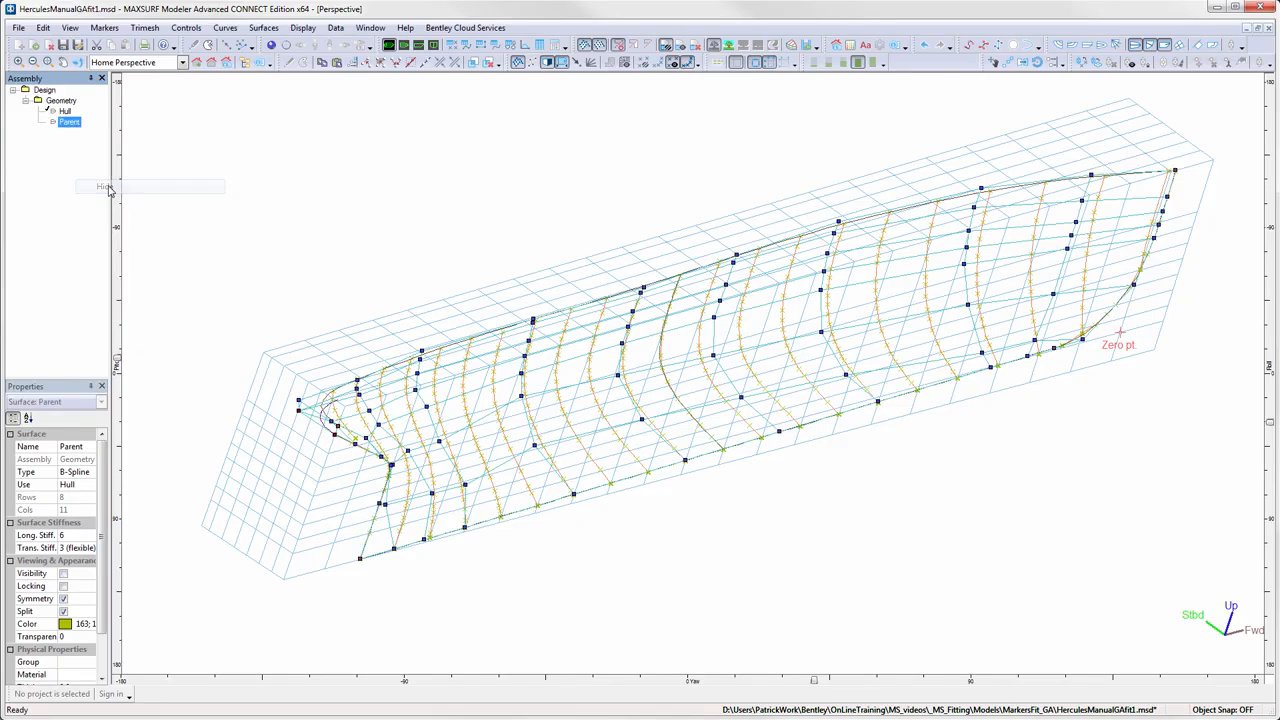
pyautogui.click(65, 111)
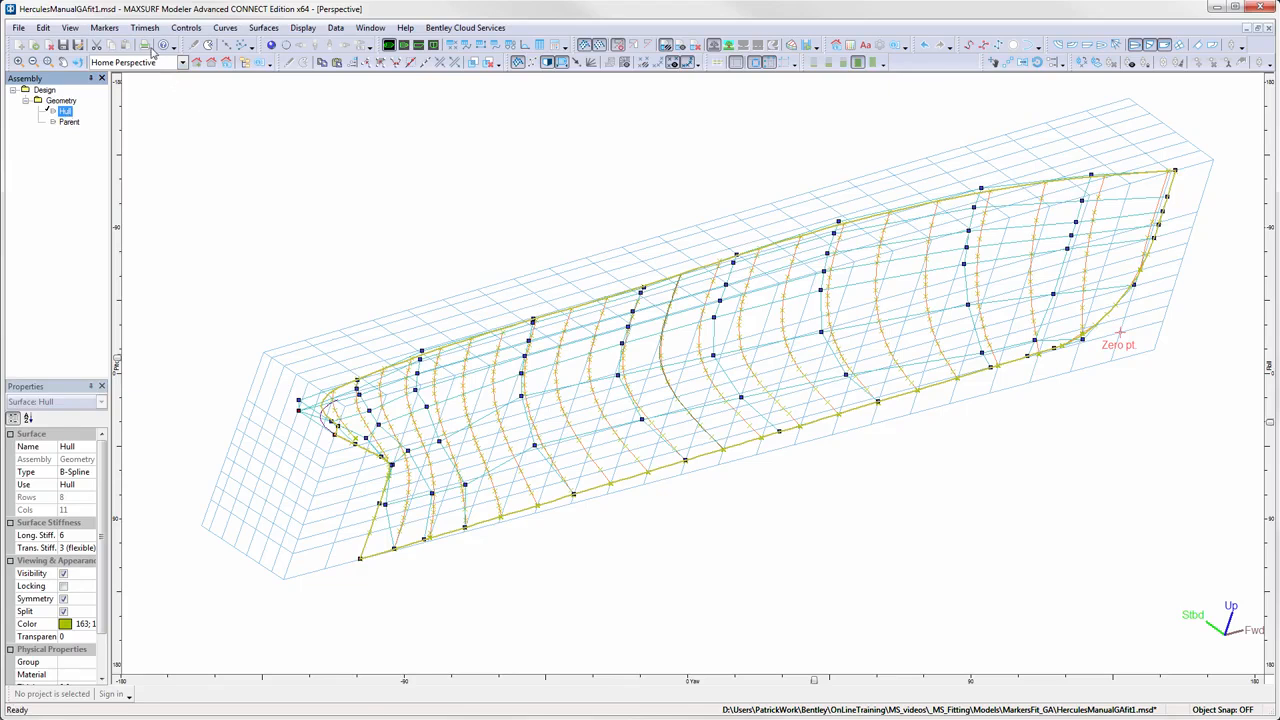
# Fit the Hull surface to the markers with tumblehome allowed, edges locked and a time limit of 8 hours 30 minutes, and accept the fit.
pyautogui.click(106, 28)
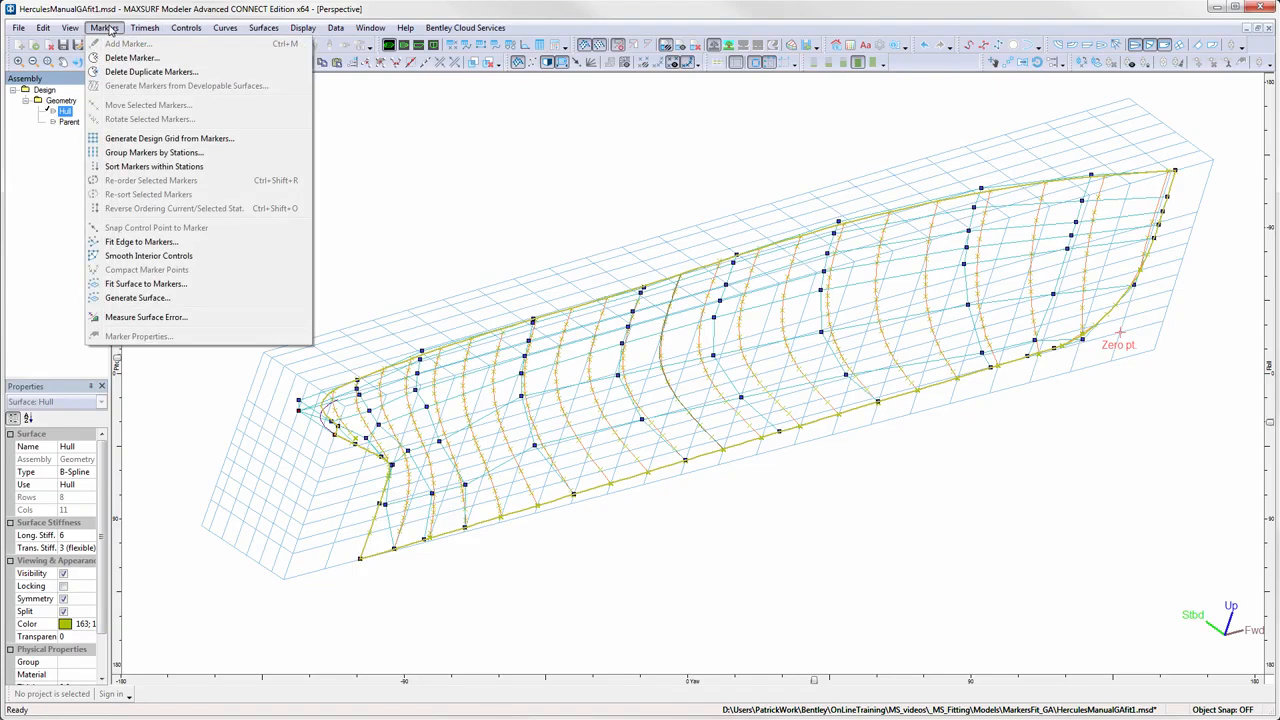
pyautogui.click(150, 285)
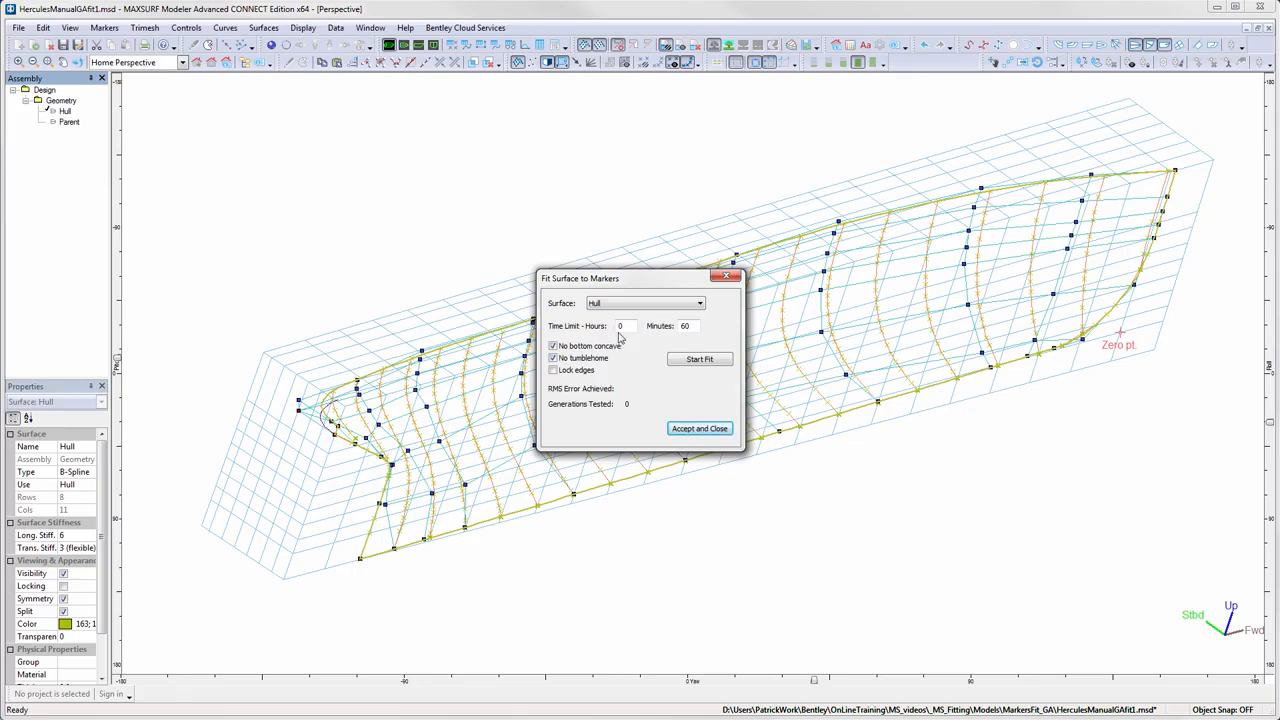
pyautogui.click(700, 304)
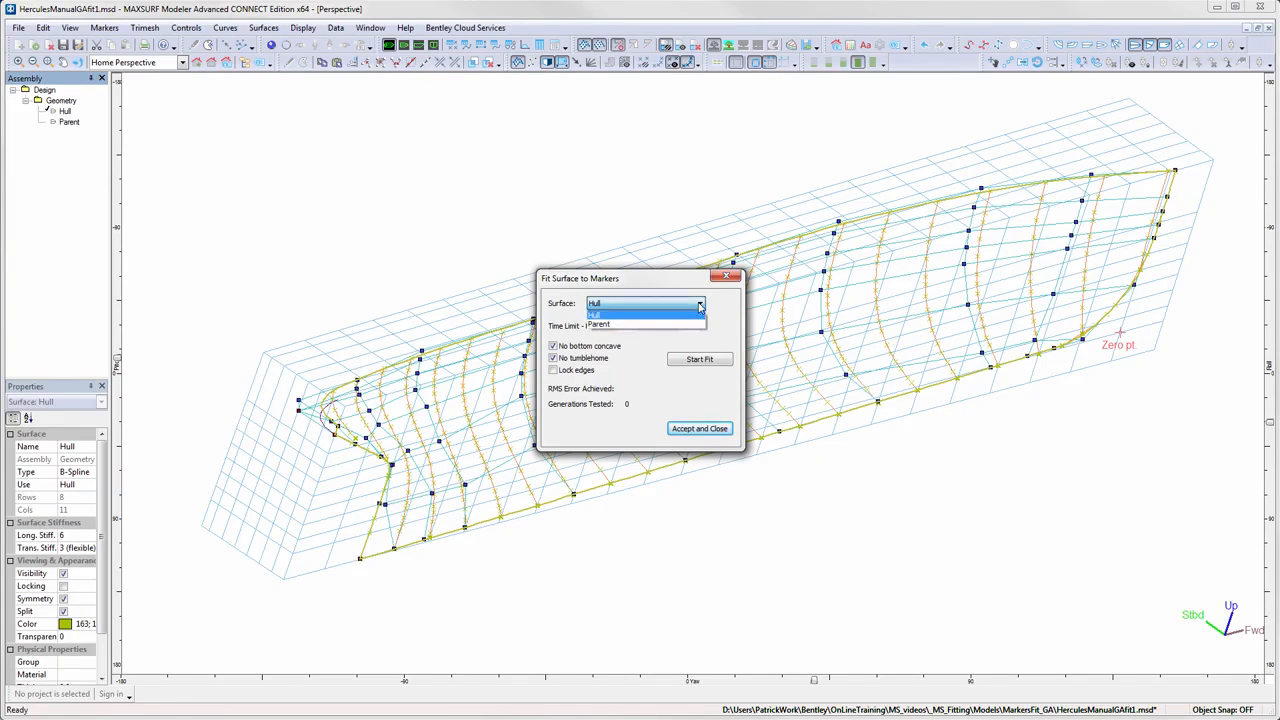
pyautogui.click(684, 319)
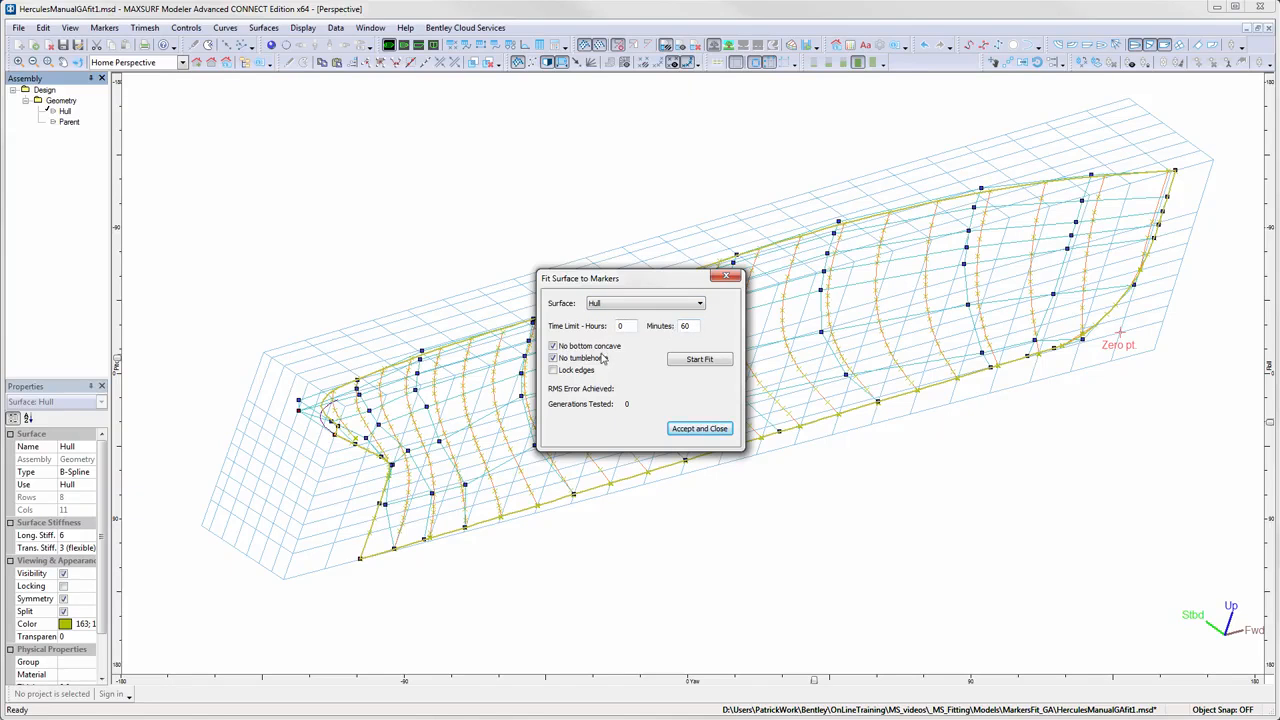
pyautogui.click(553, 371)
pyautogui.click(553, 359)
pyautogui.click(699, 360)
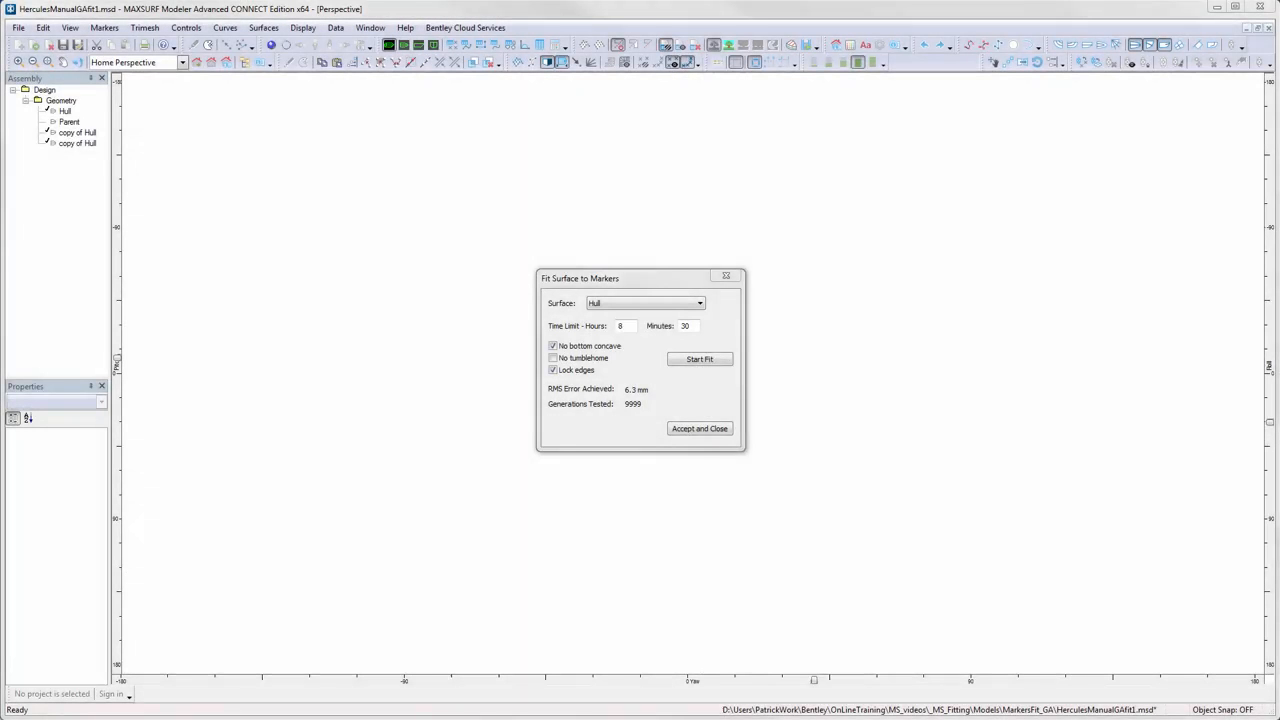
pyautogui.click(722, 432)
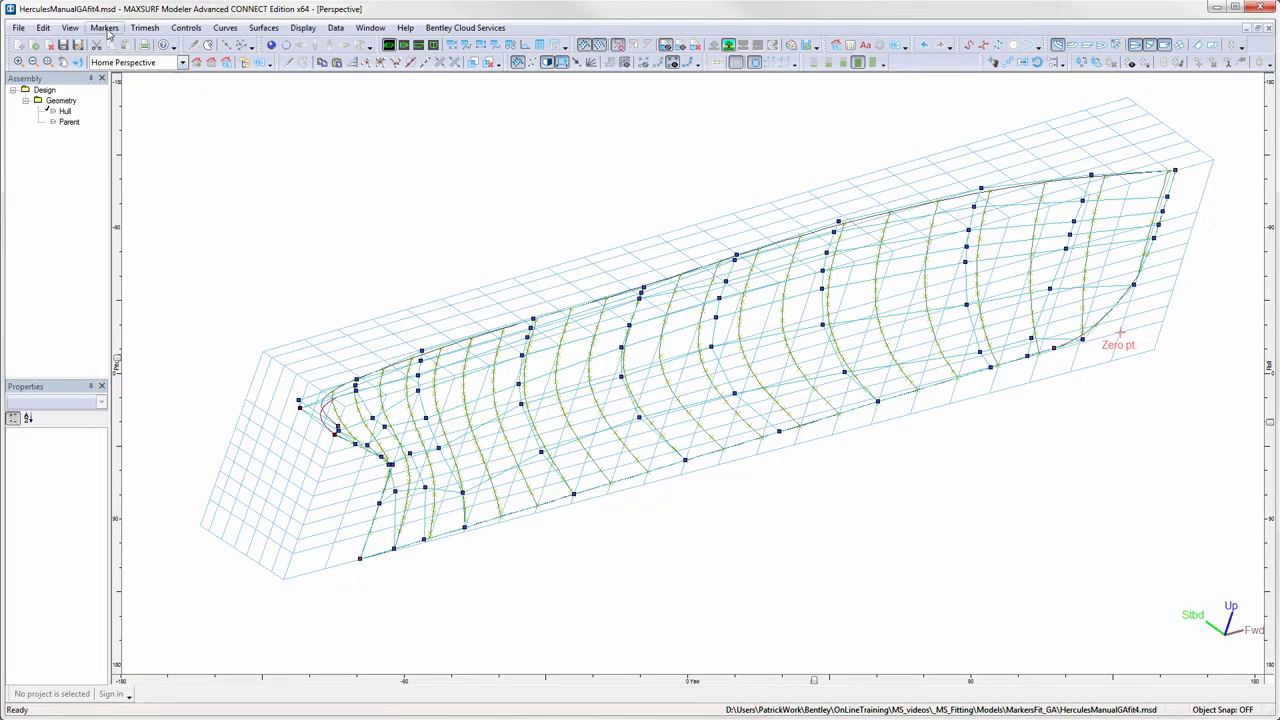
# Measure the surface error between the markers and the fitted hull in the HerculesManualGAfit4 model.
pyautogui.click(105, 28)
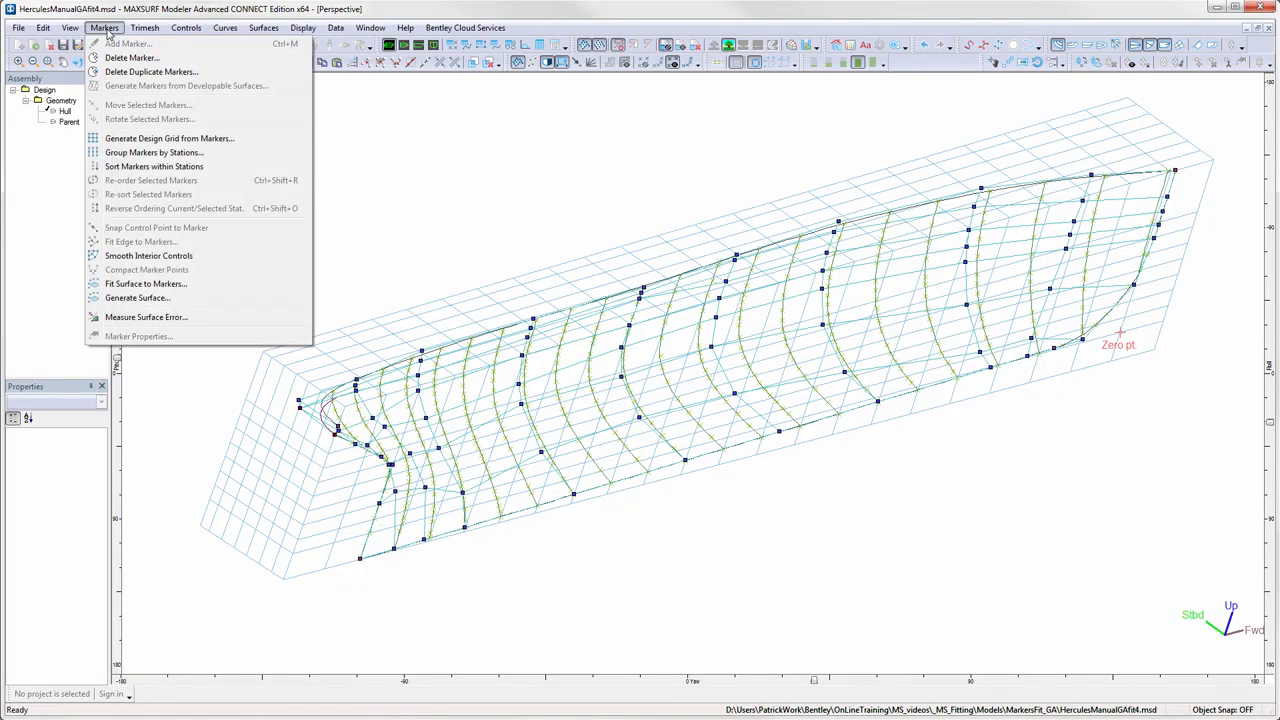
pyautogui.click(172, 317)
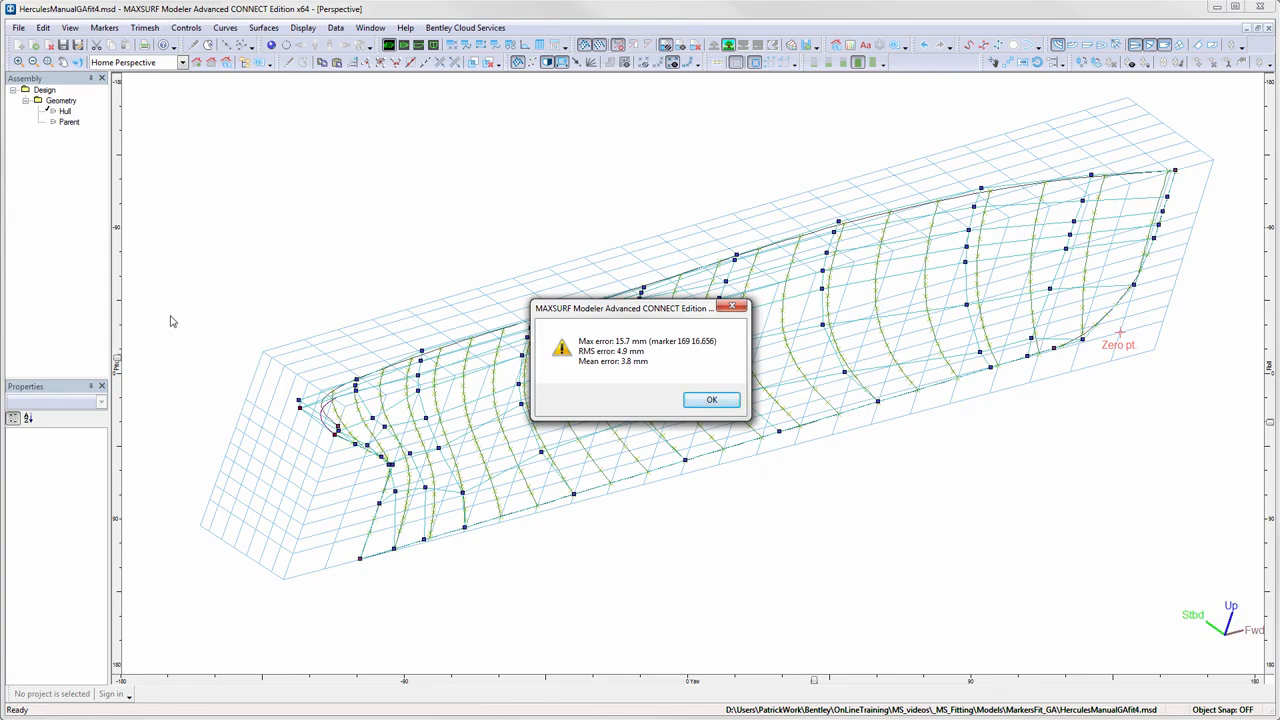
pyautogui.click(709, 400)
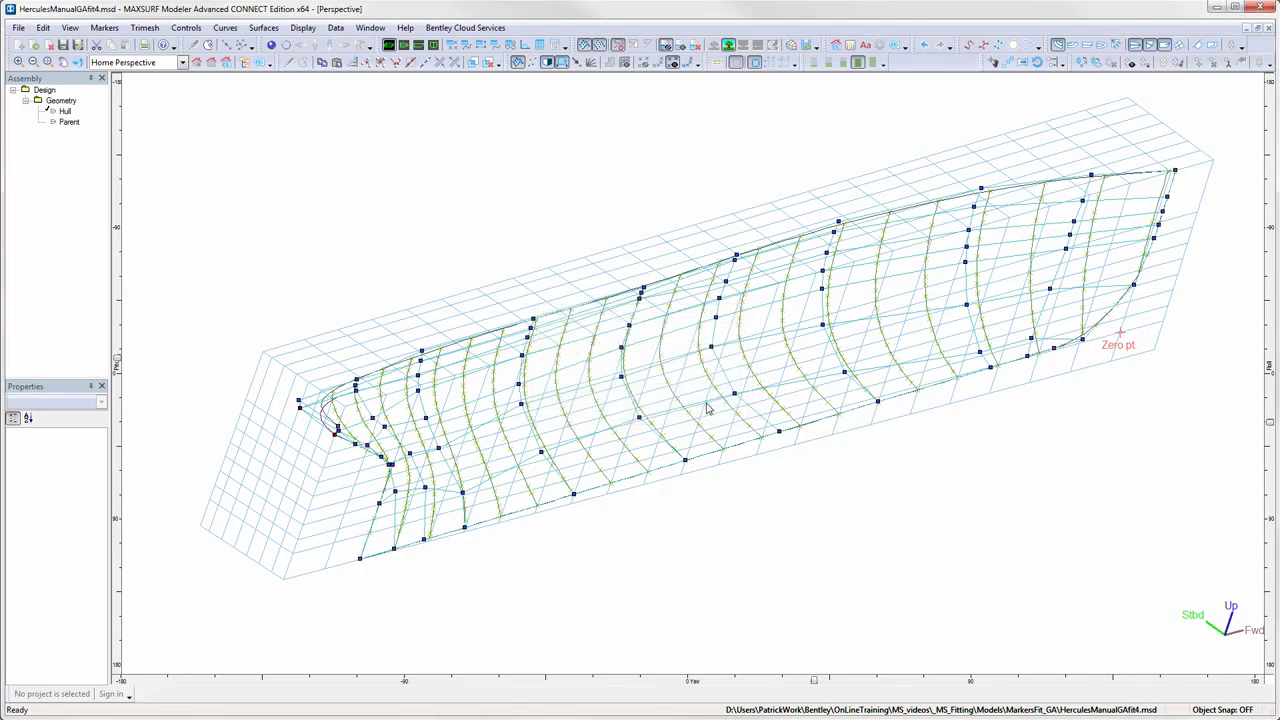
# Set the preferences to show marker error with a color gradient.
pyautogui.click(43, 28)
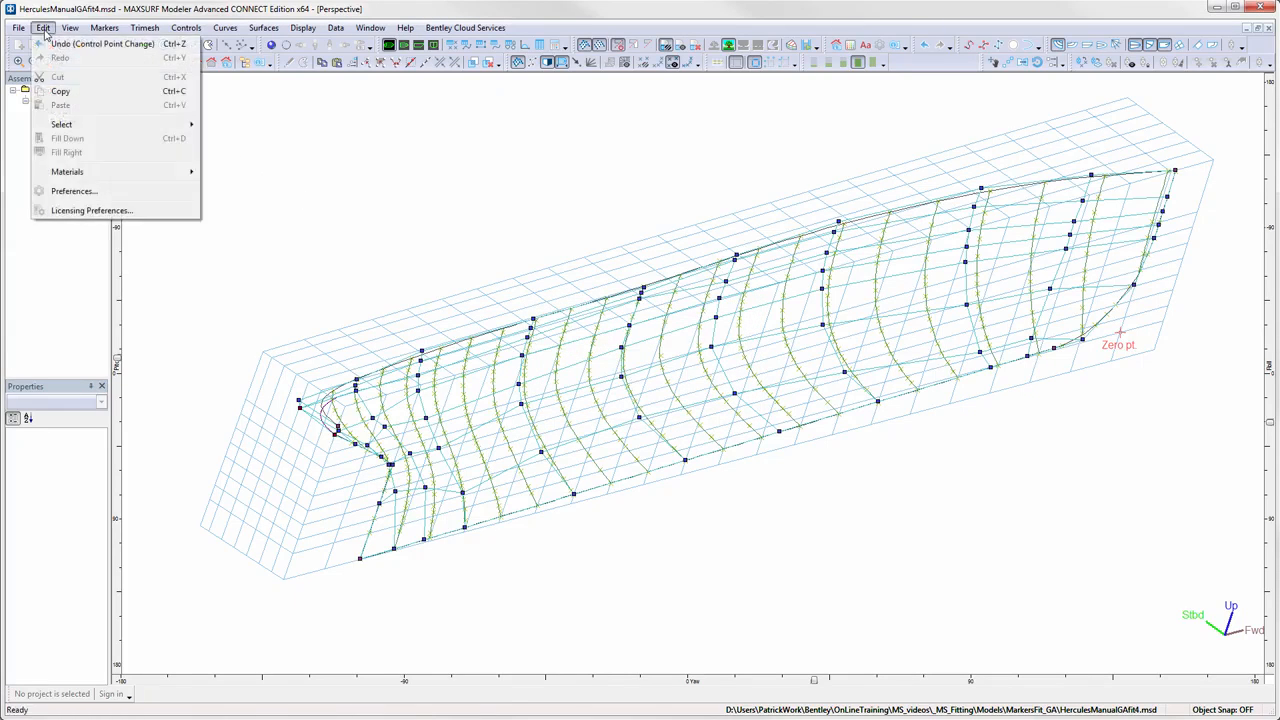
pyautogui.click(74, 190)
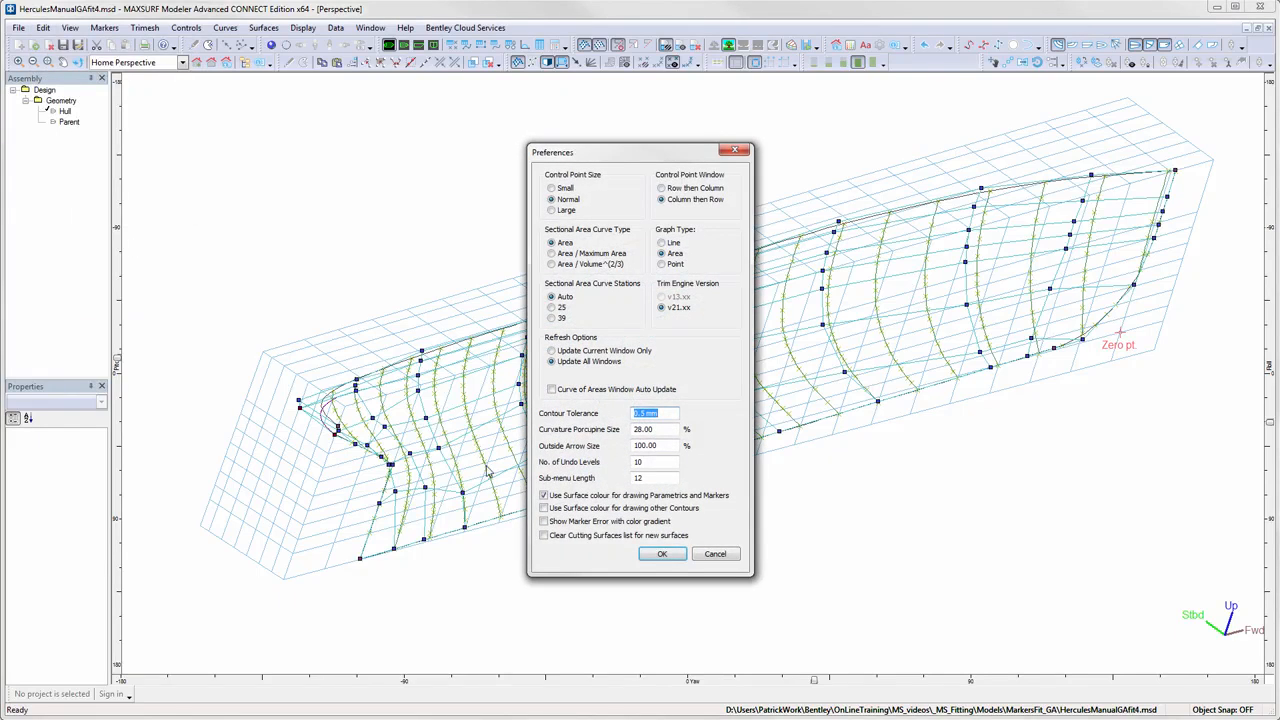
pyautogui.click(606, 521)
pyautogui.click(661, 554)
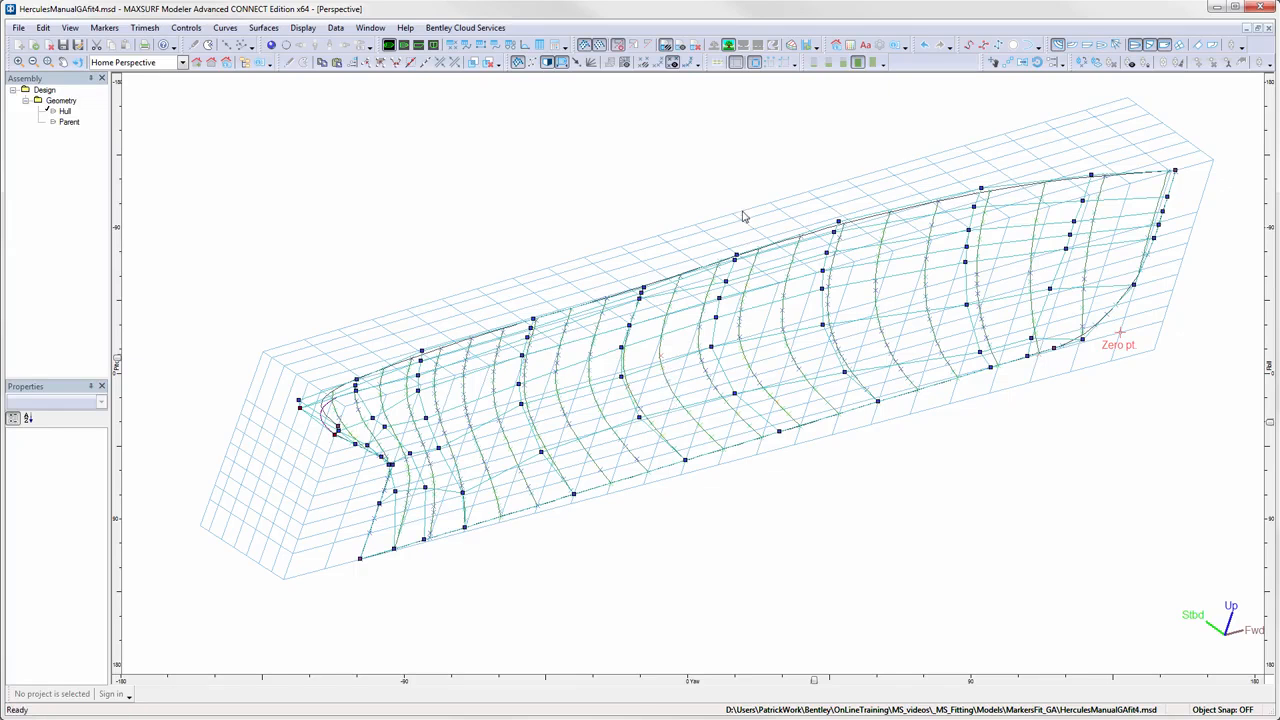
# Increase the line thickness of the markers and inspect the color-coded marker errors along the hull.
pyautogui.click(851, 46)
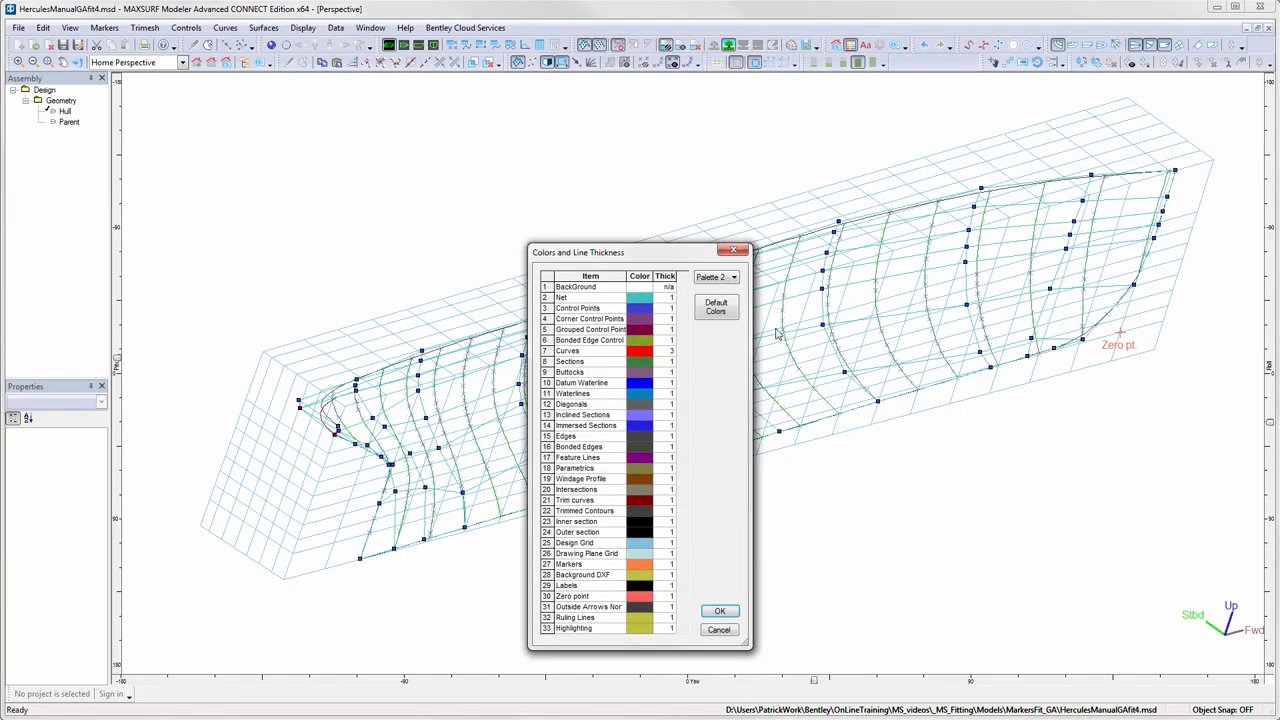
pyautogui.click(667, 565)
pyautogui.click(673, 571)
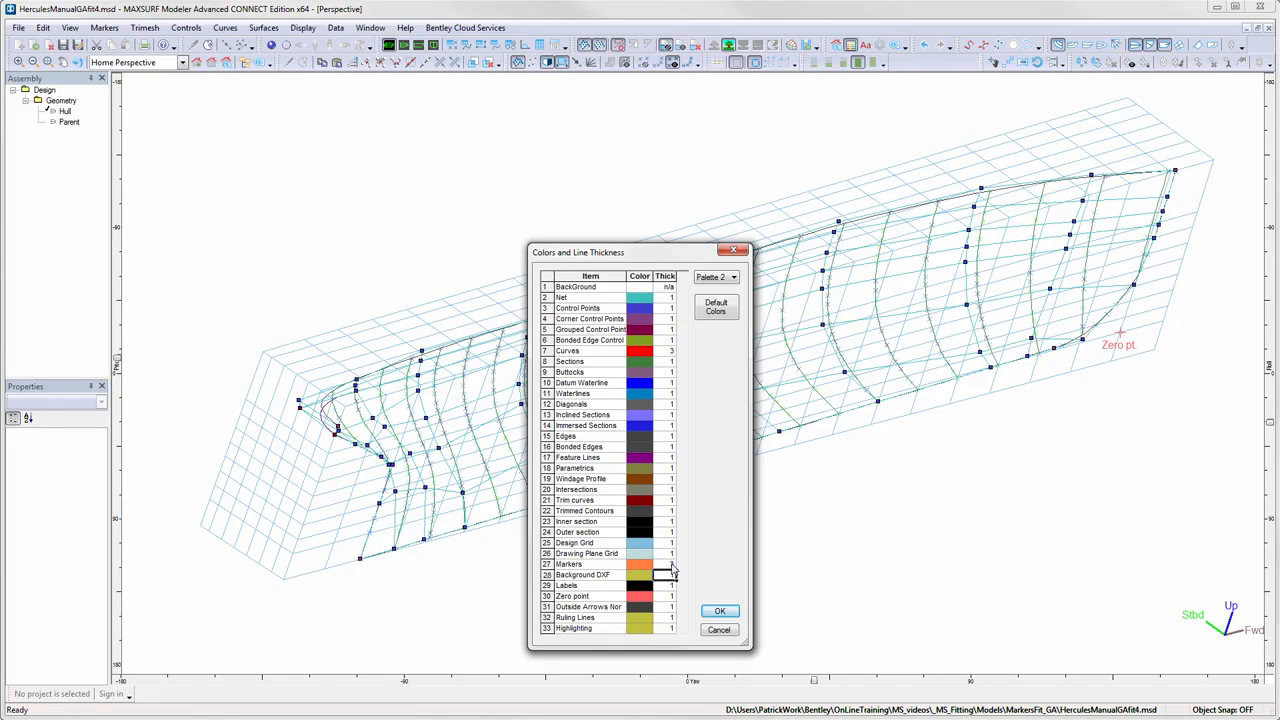
pyautogui.click(719, 611)
pyautogui.scroll(3, 668, 365)
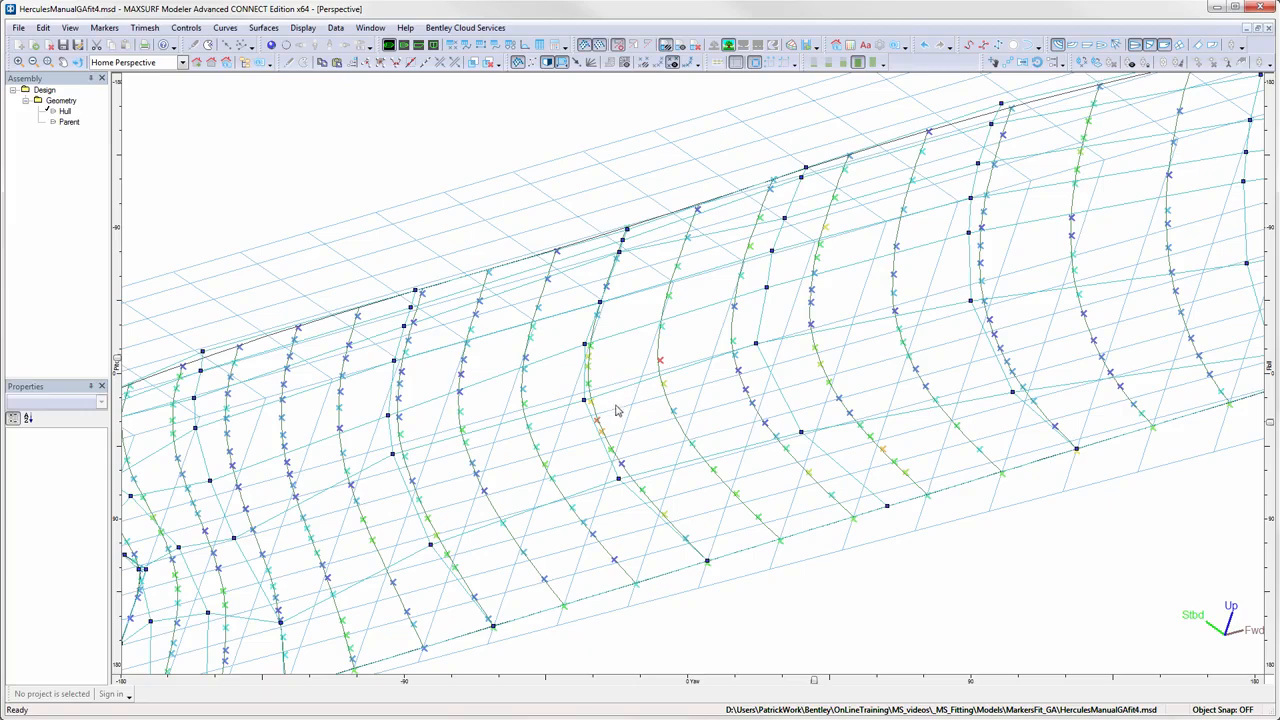
pyautogui.scroll(-2, 614, 416)
pyautogui.scroll(-1, 617, 417)
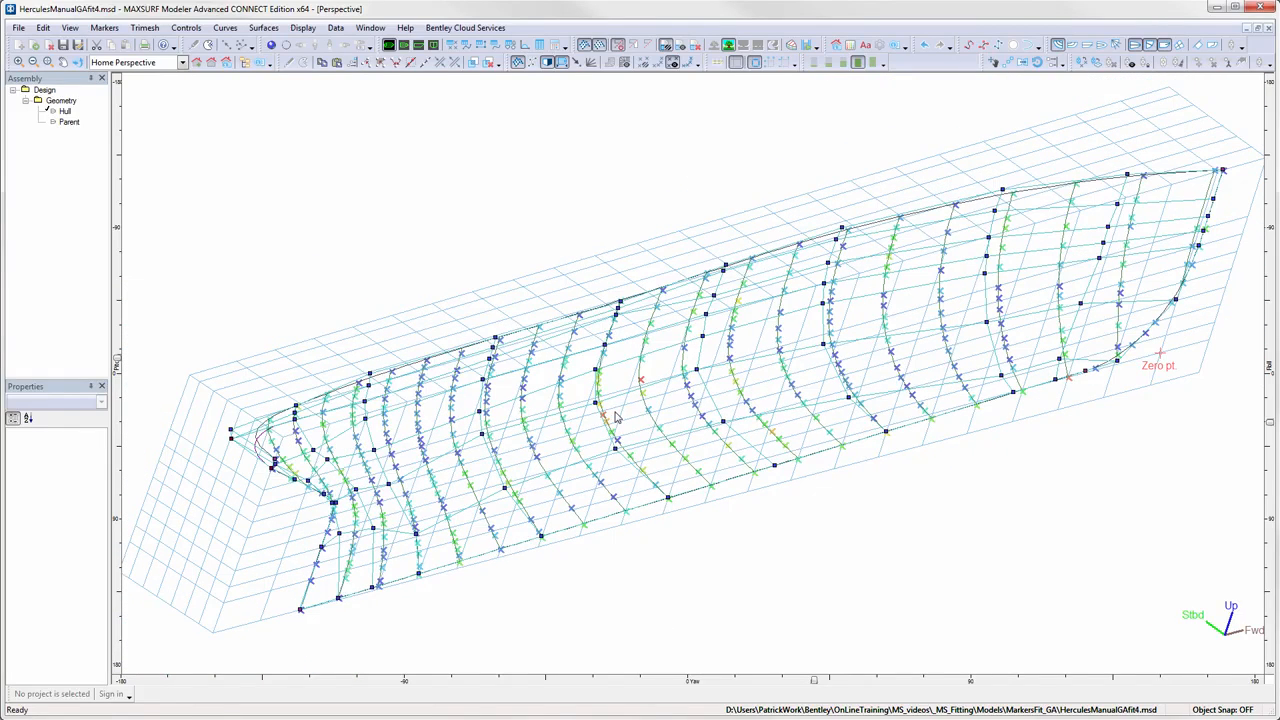
# Render the hull as a shaded surface with additional contour lines shown, and rotate it slightly in perspective.
pyautogui.click(271, 46)
pyautogui.click(1082, 47)
pyautogui.click(1102, 46)
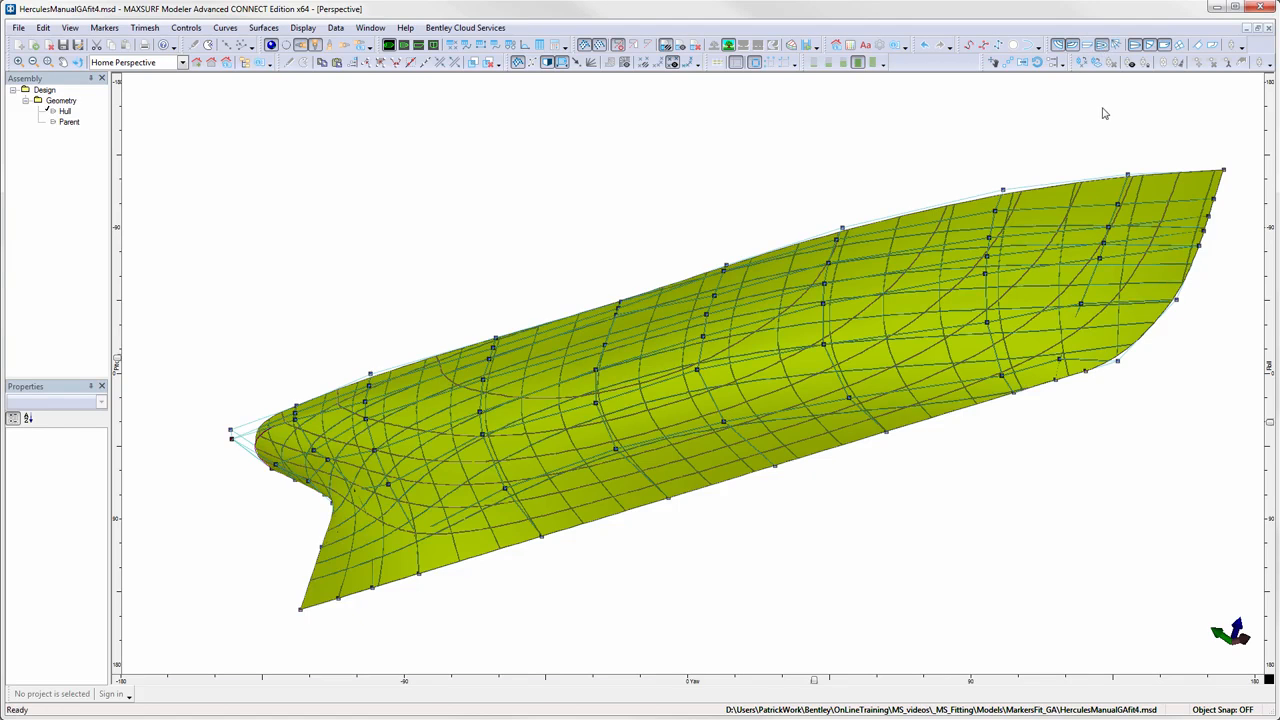
pyautogui.moveTo(814, 680)
pyautogui.mouseDown()
pyautogui.moveTo(746, 679)
pyautogui.moveTo(790, 679)
pyautogui.mouseUp()
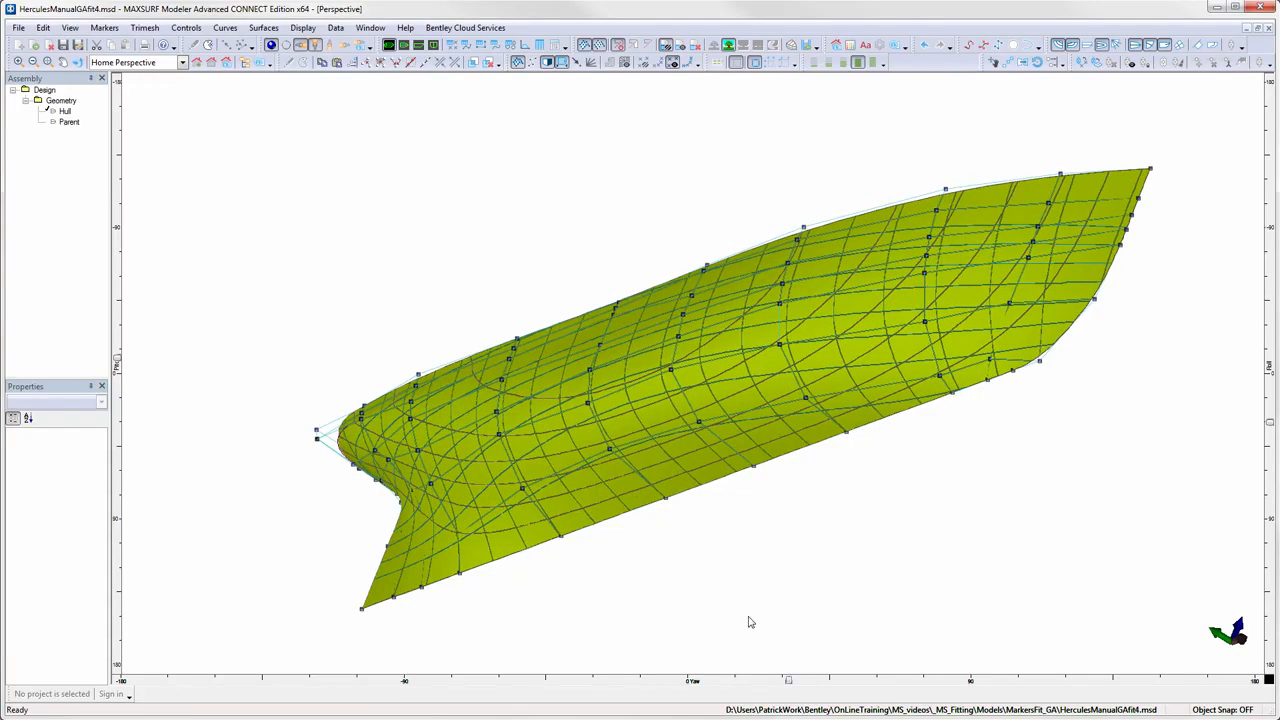
# Render the hull by longitudinal curvature to check its fairness, with positive and negative values shown.
pyautogui.click(303, 27)
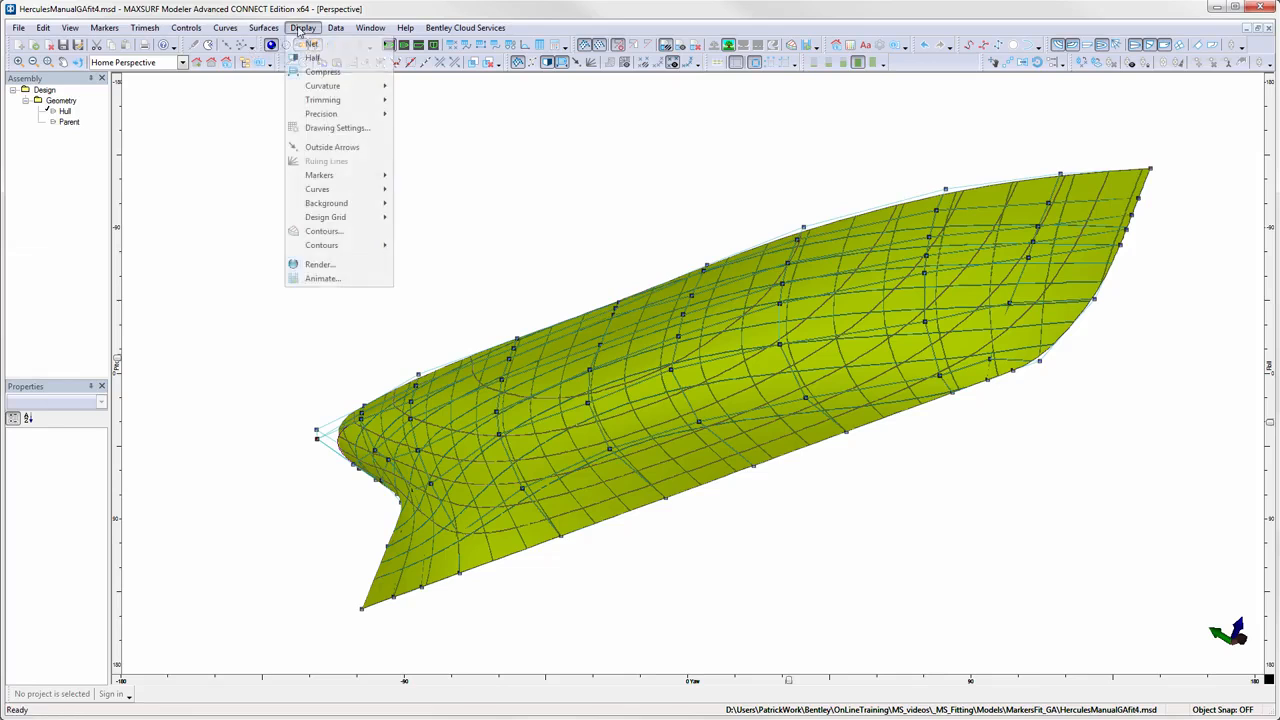
pyautogui.click(330, 265)
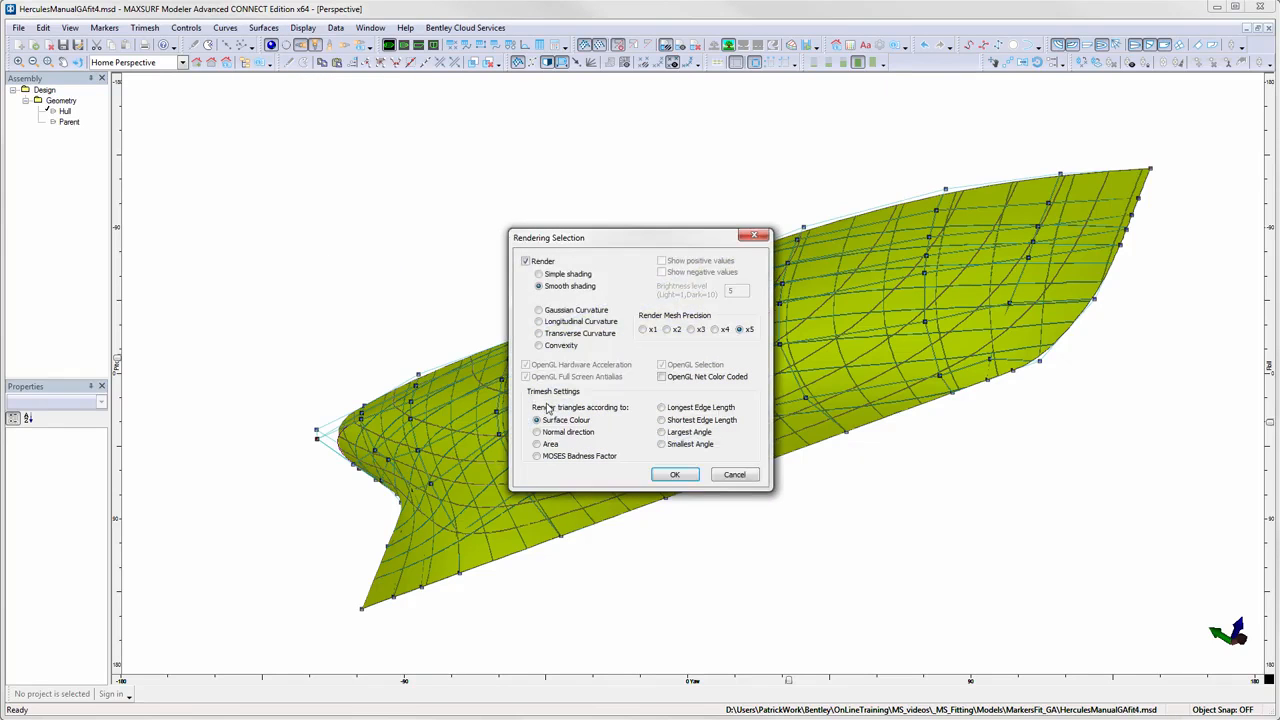
pyautogui.click(562, 311)
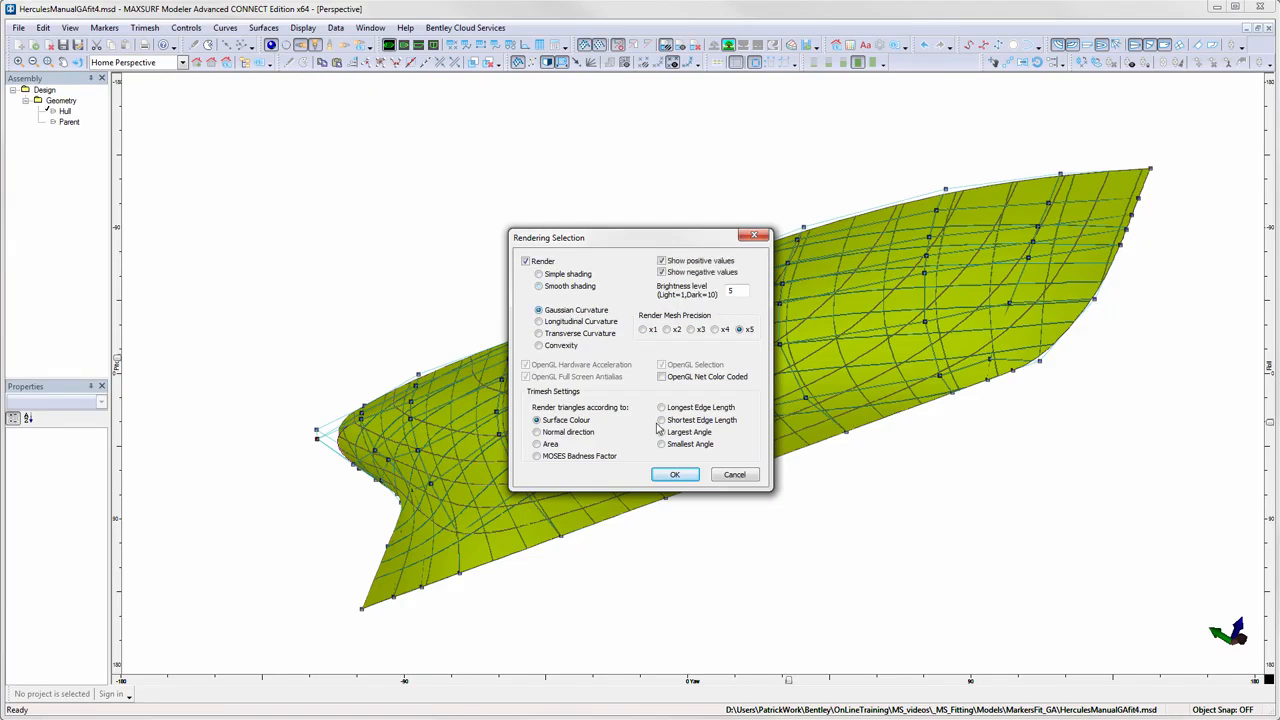
pyautogui.click(596, 322)
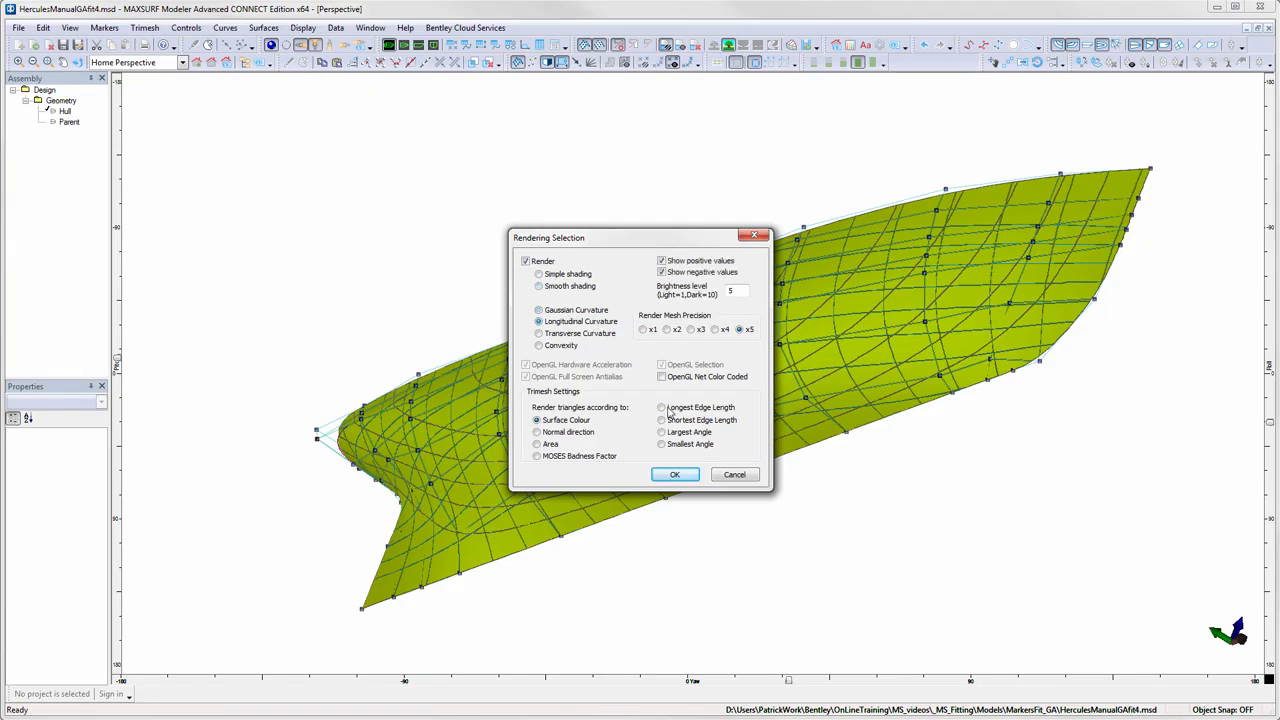
pyautogui.click(672, 476)
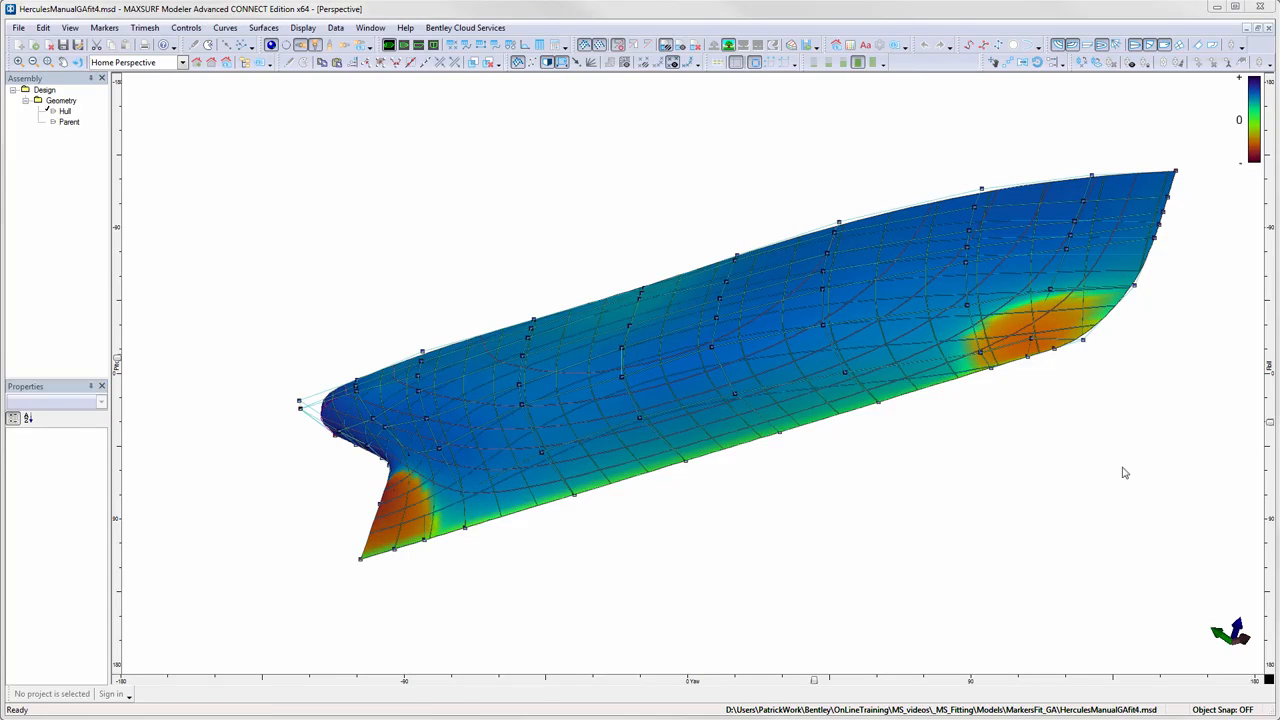
# Switch the hull rendering back to smooth shading.
pyautogui.click(273, 48)
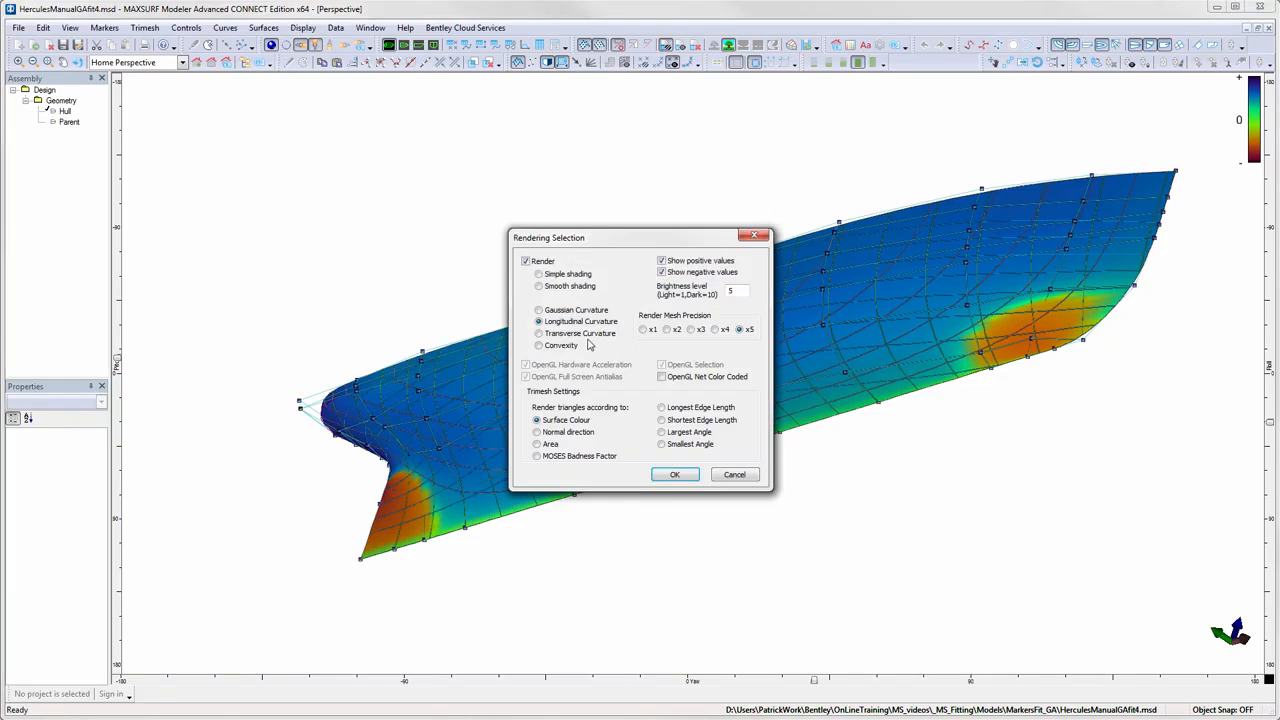
pyautogui.click(550, 290)
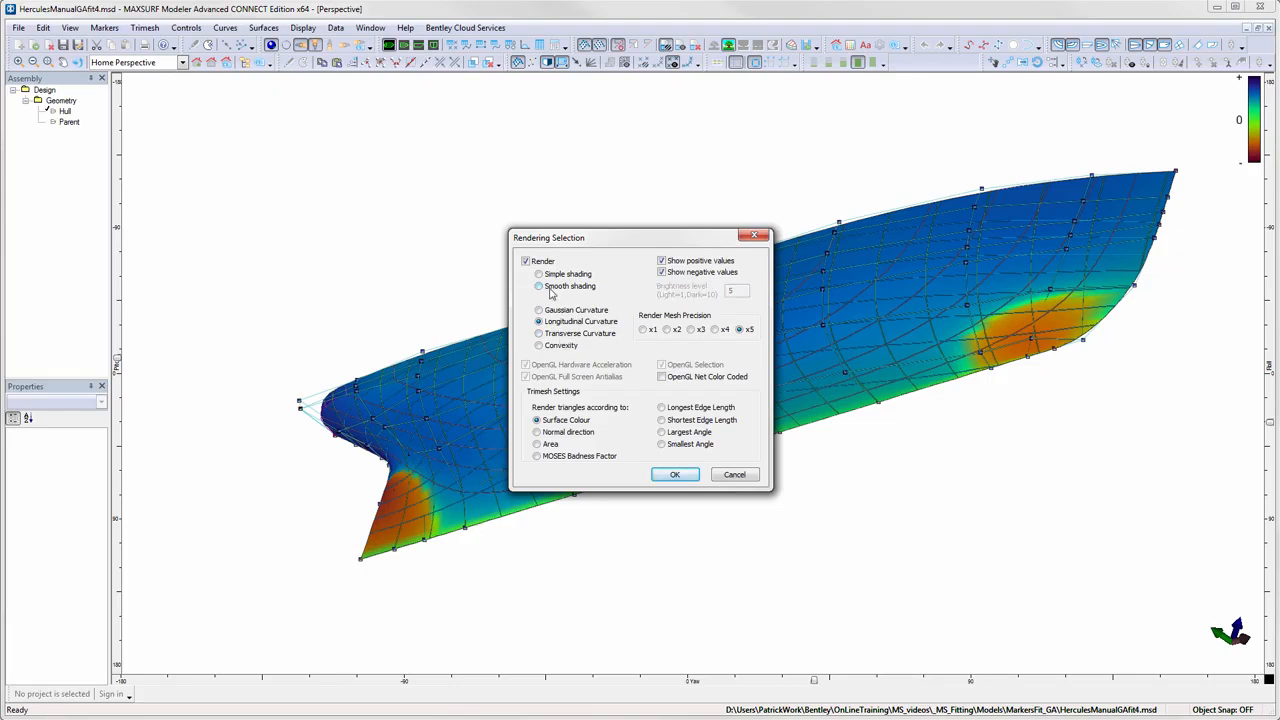
pyautogui.click(677, 476)
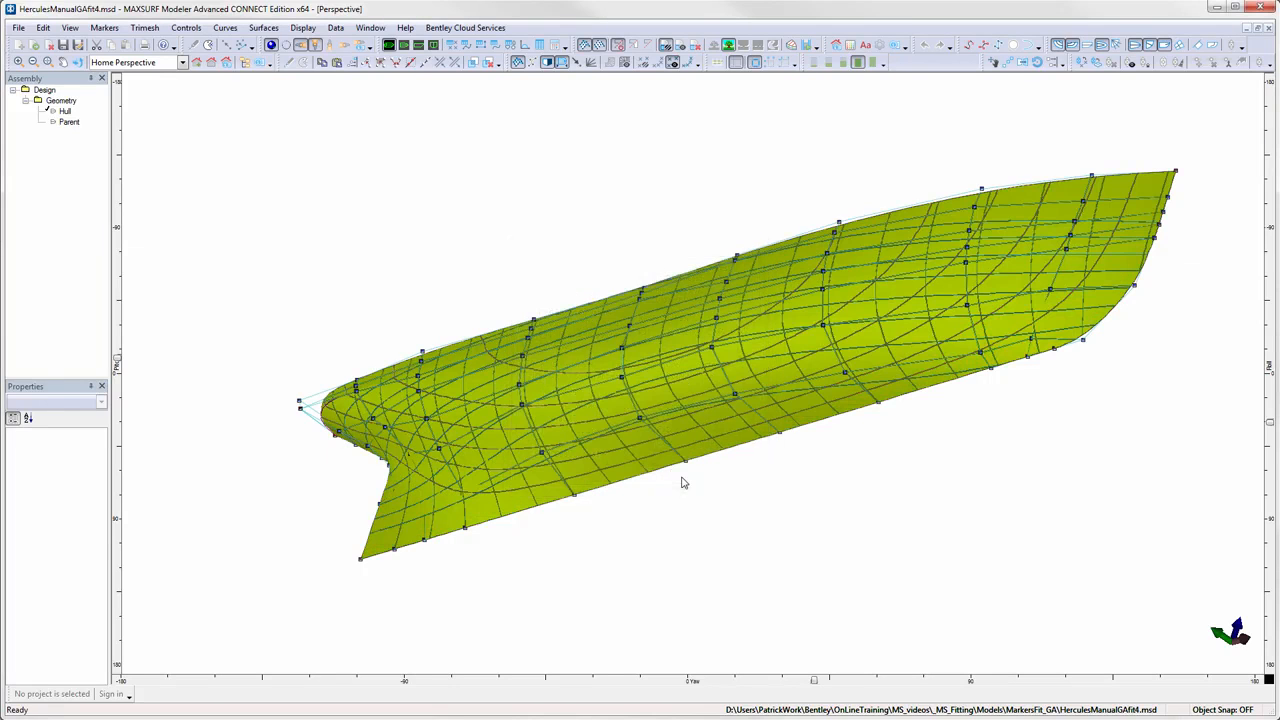
# Change the color of the Parent surface to red.
pyautogui.click(69, 122)
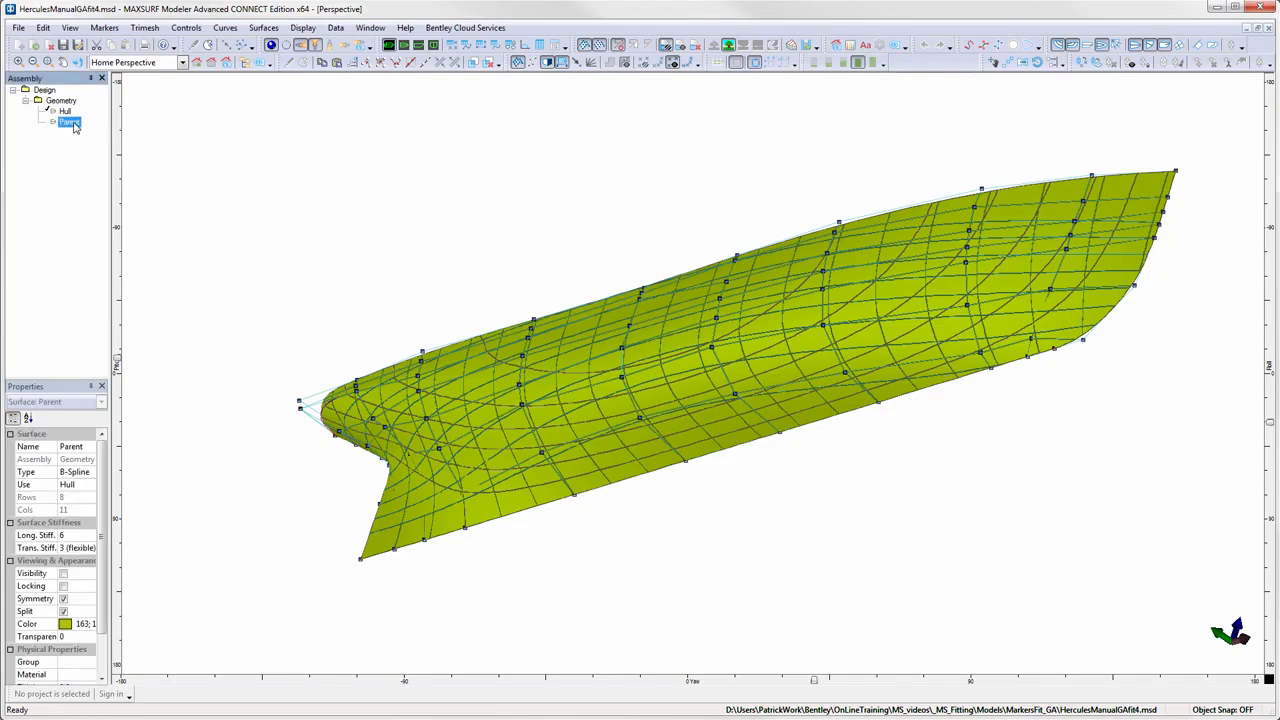
pyautogui.click(64, 624)
pyautogui.click(96, 625)
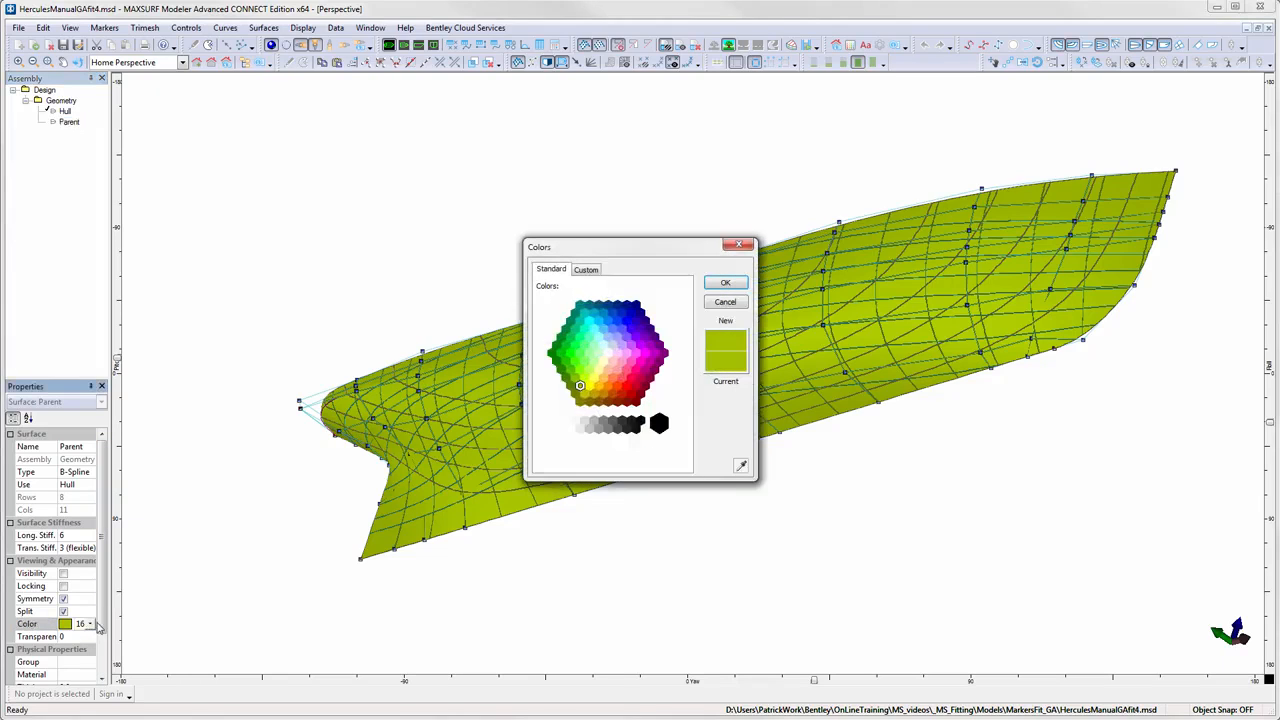
pyautogui.click(629, 390)
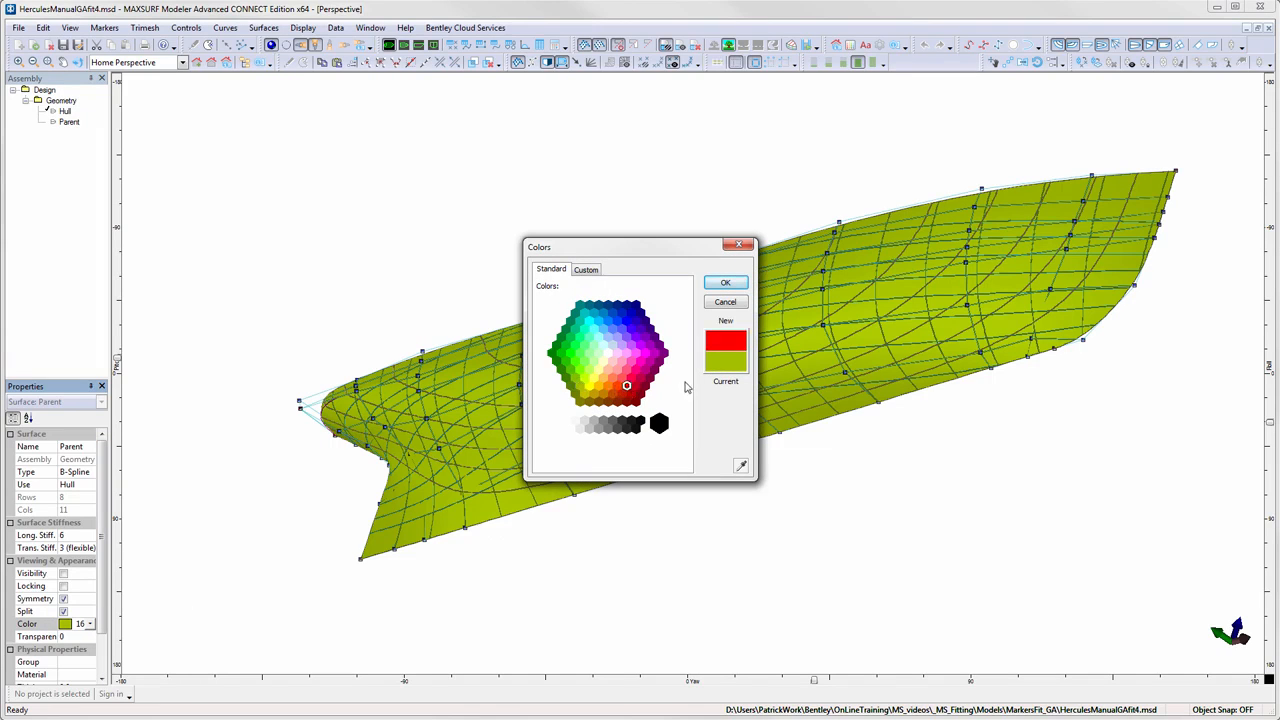
pyautogui.click(726, 284)
# Show the Parent surface together with the Hull and clear the selection to compare both shapes.
pyautogui.rightClick(69, 122)
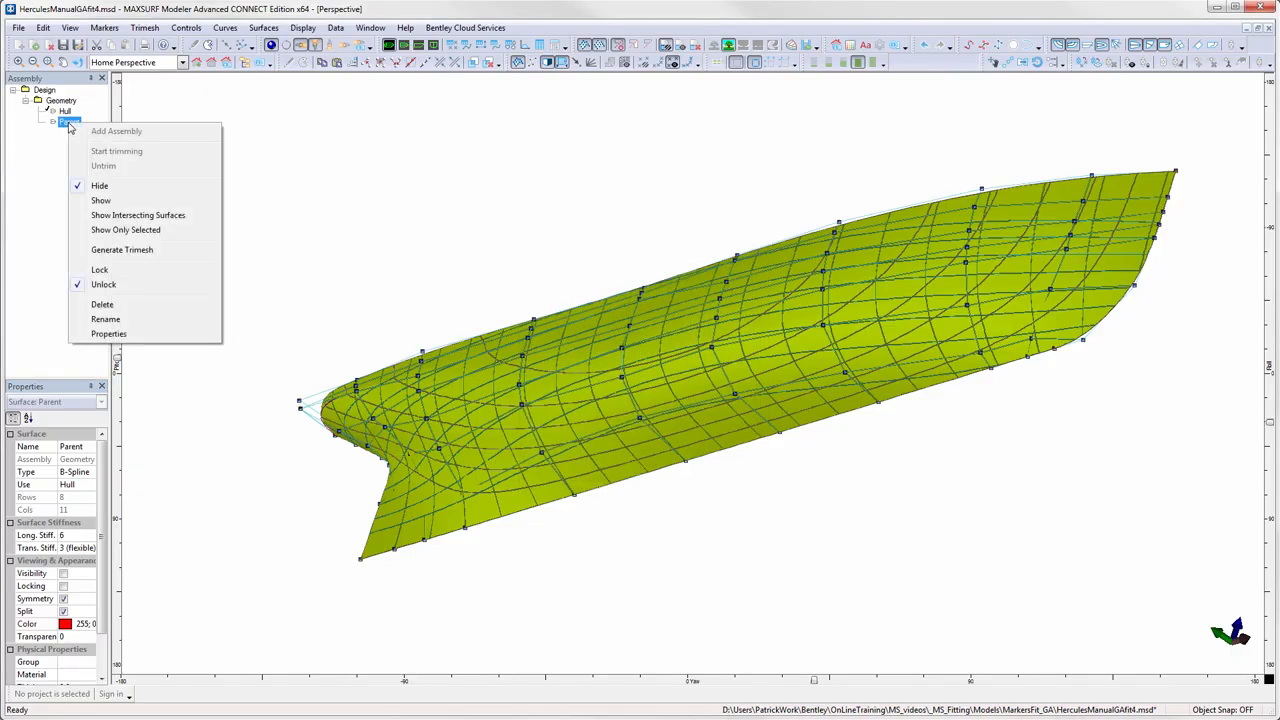
pyautogui.click(104, 201)
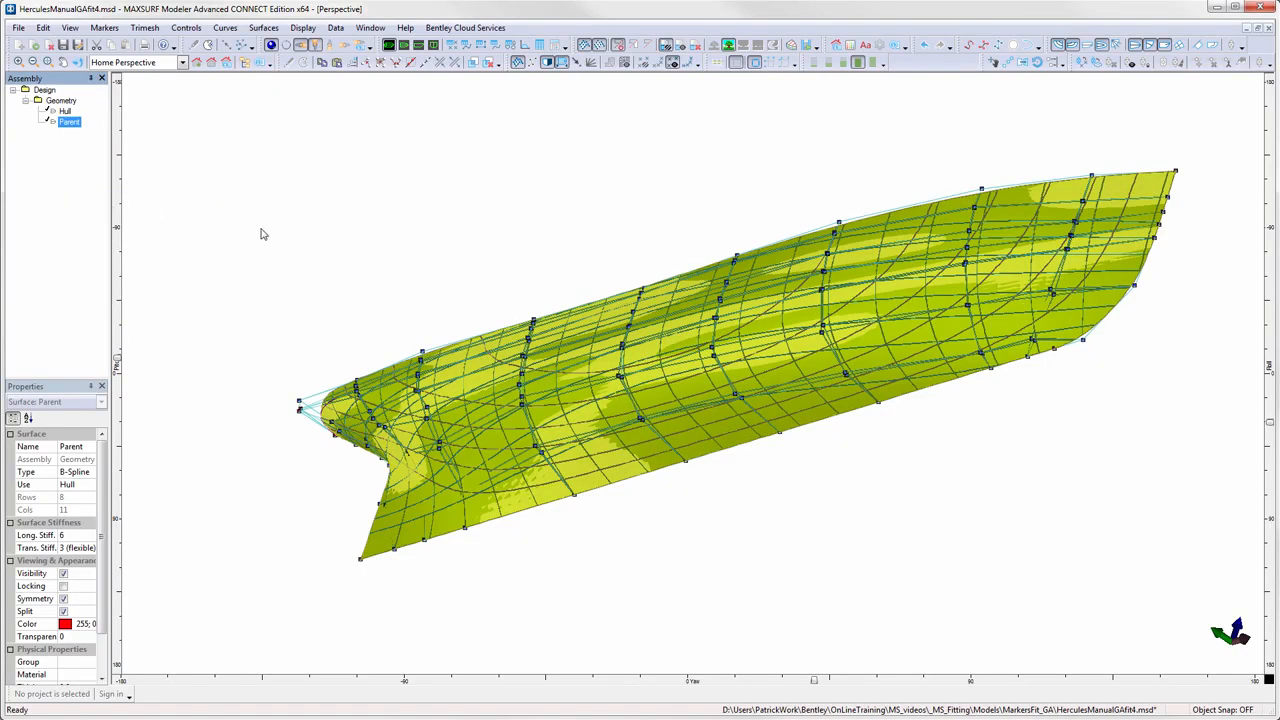
pyautogui.click(294, 227)
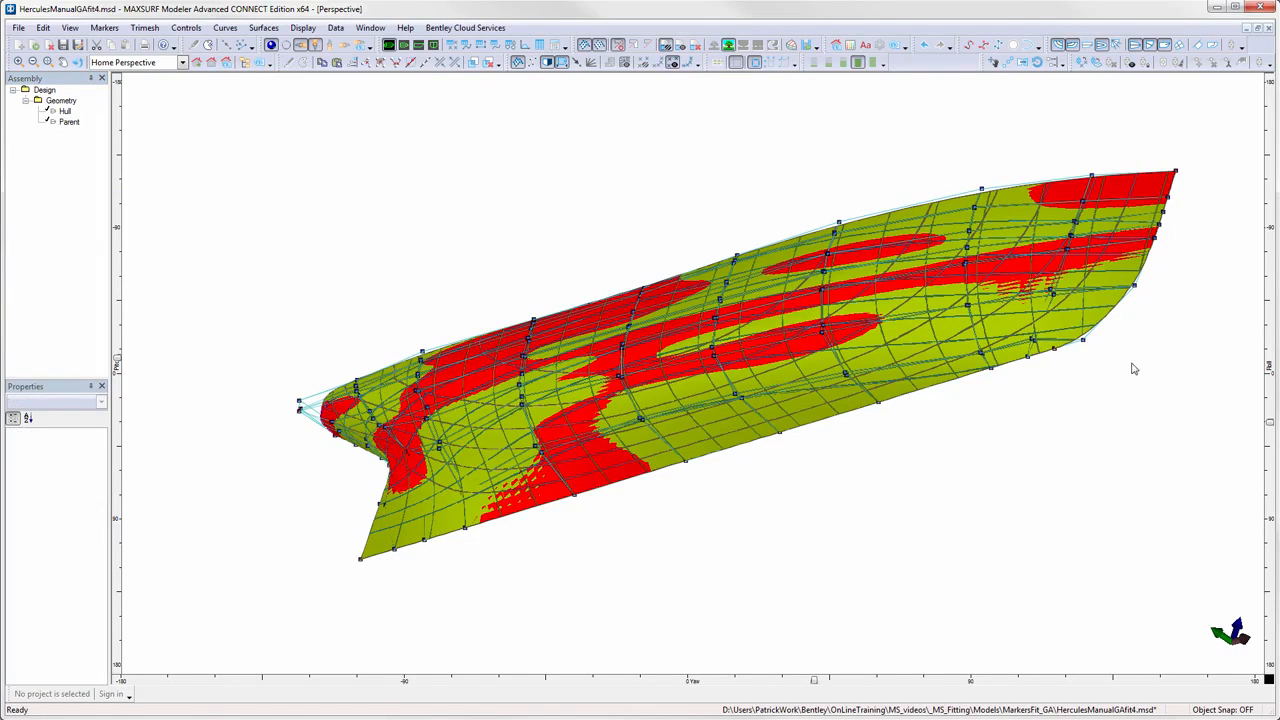
# Turn on the preference to use the surface colour for drawing other contours.
pyautogui.moveTo(1269, 425)
pyautogui.mouseDown()
pyautogui.moveTo(1269, 309)
pyautogui.moveTo(1268, 431)
pyautogui.mouseUp()
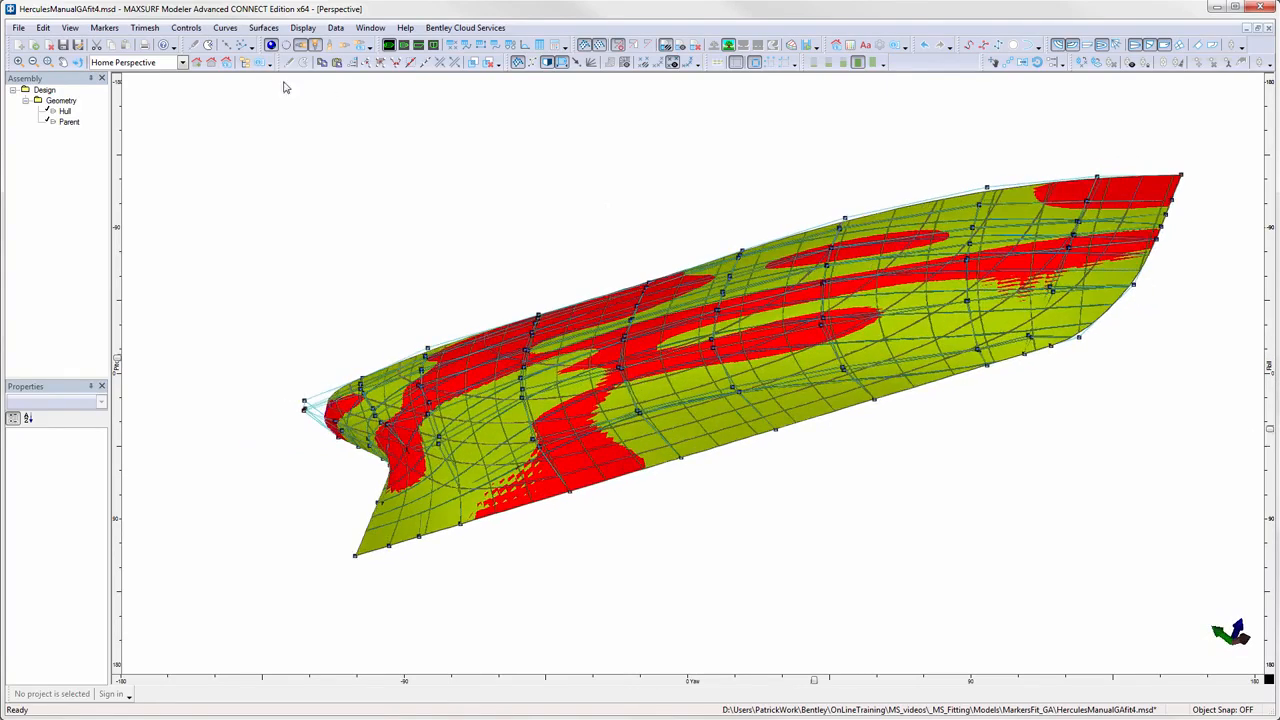
pyautogui.click(44, 28)
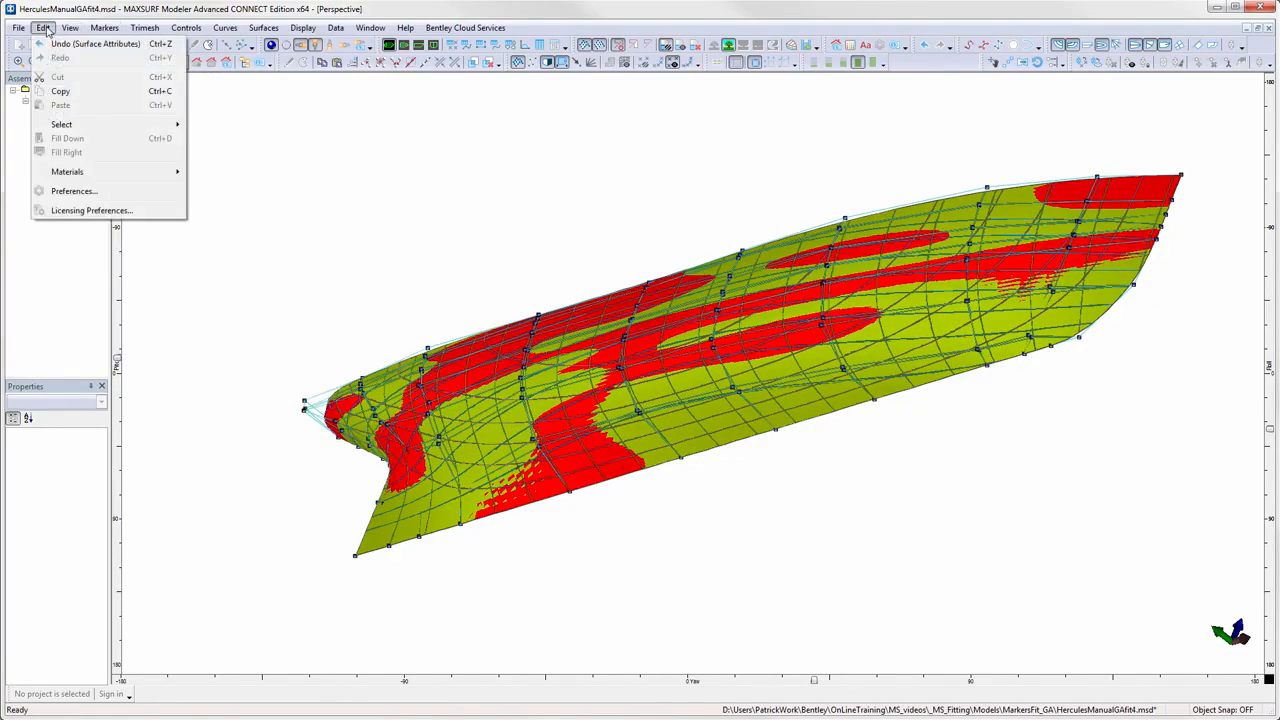
pyautogui.click(72, 191)
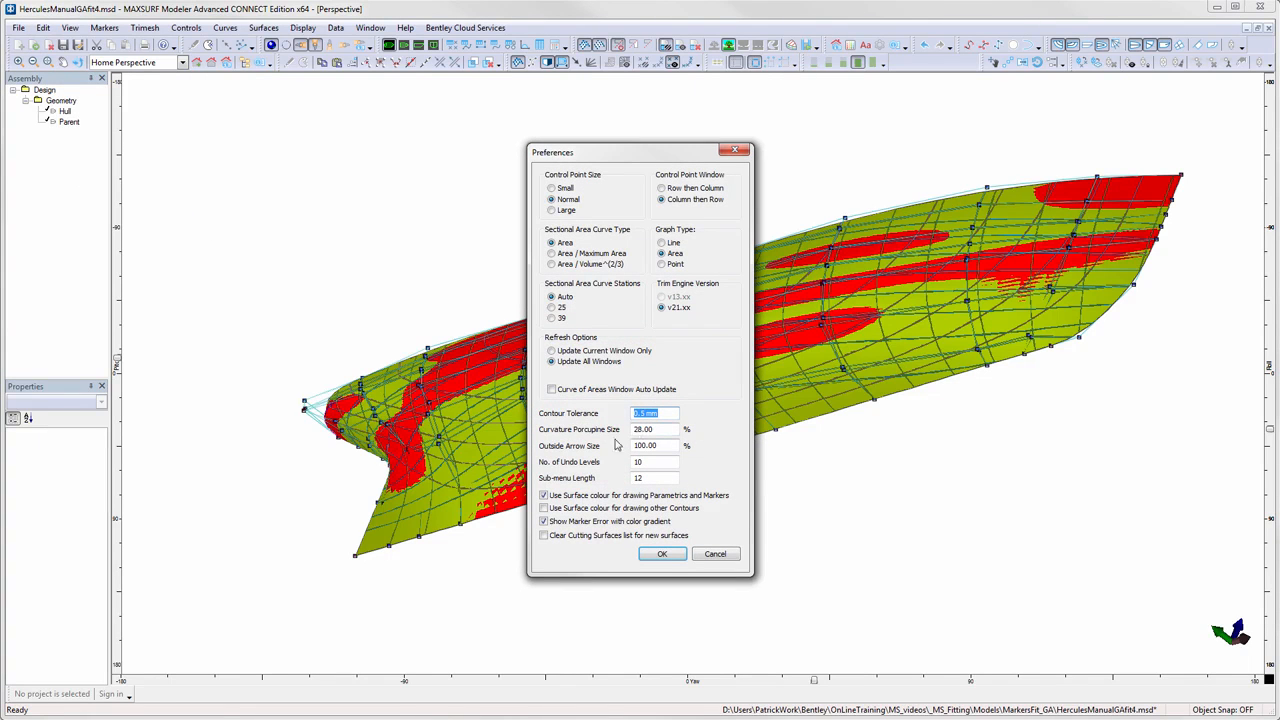
pyautogui.click(544, 509)
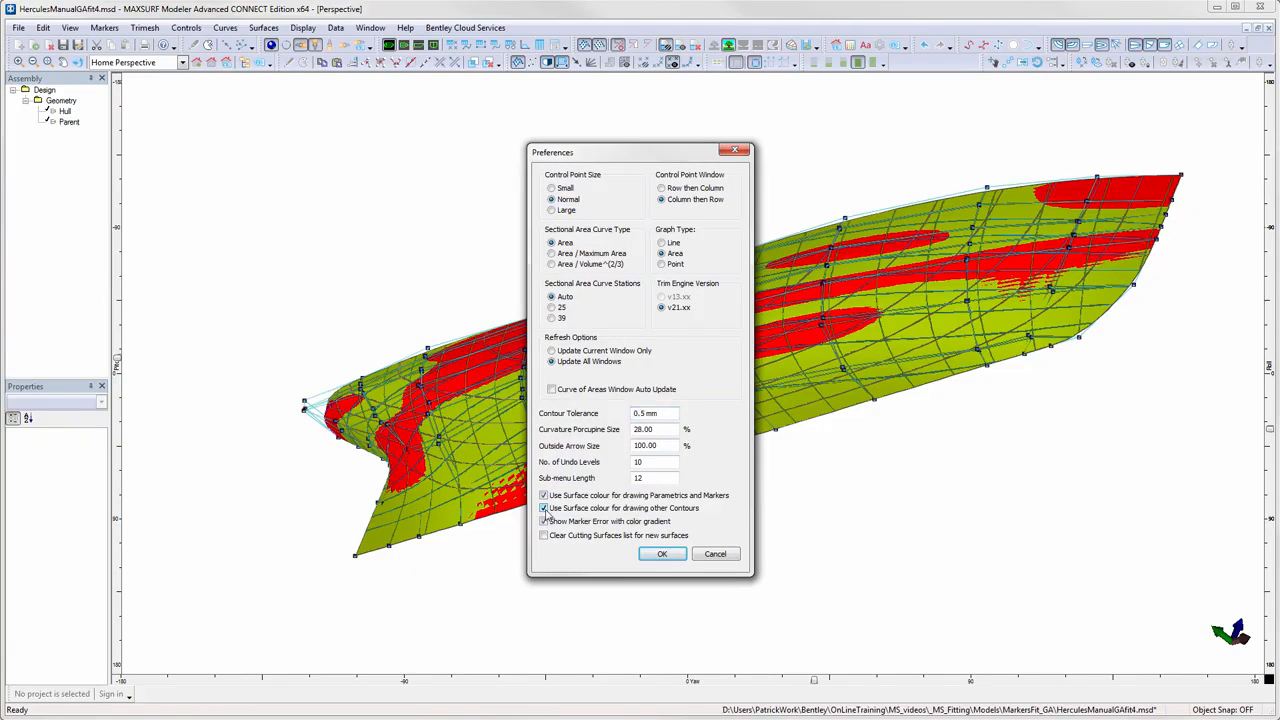
pyautogui.click(661, 554)
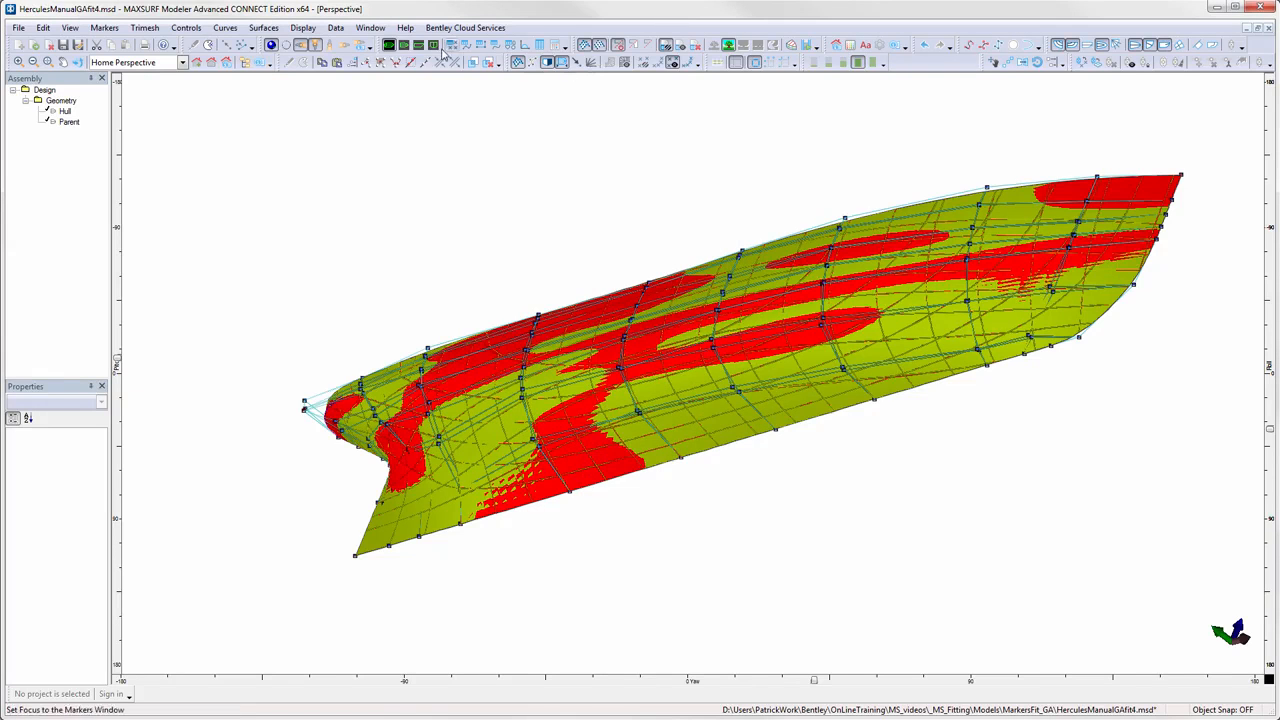
# Compare the Hull and Parent contour lines in the body plan, profile and plan views.
pyautogui.click(433, 45)
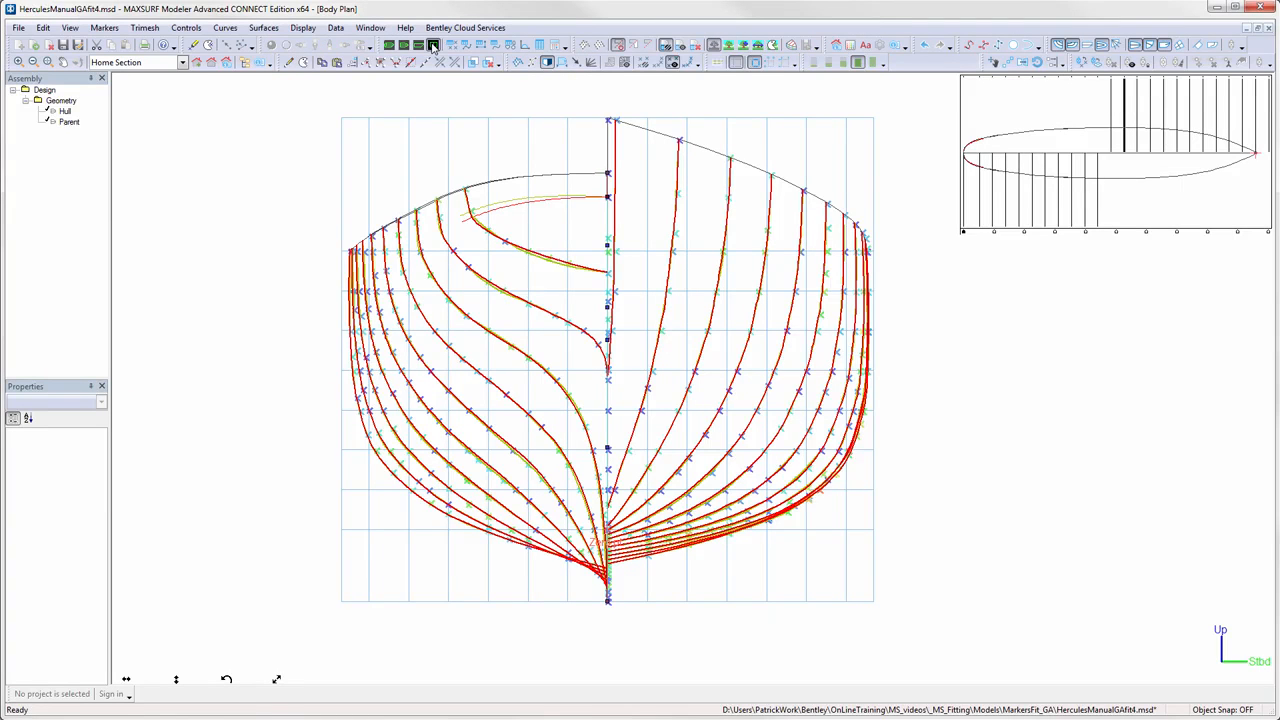
pyautogui.click(419, 46)
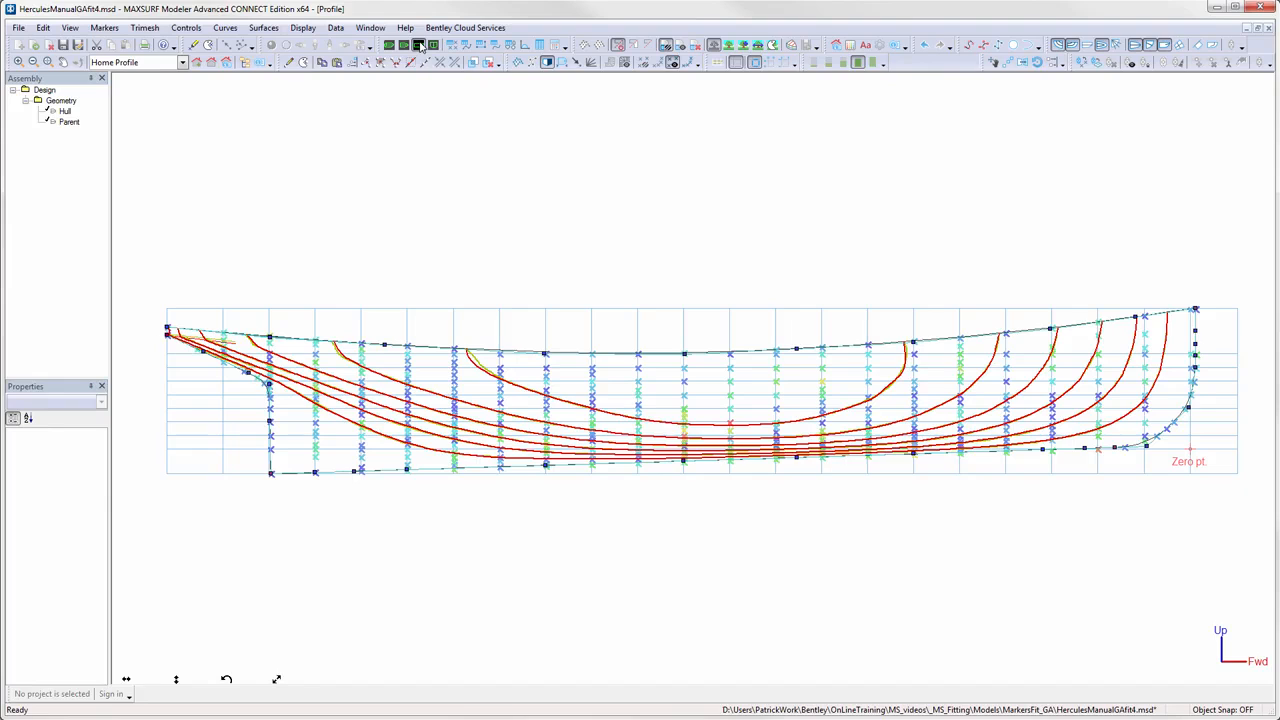
pyautogui.click(404, 46)
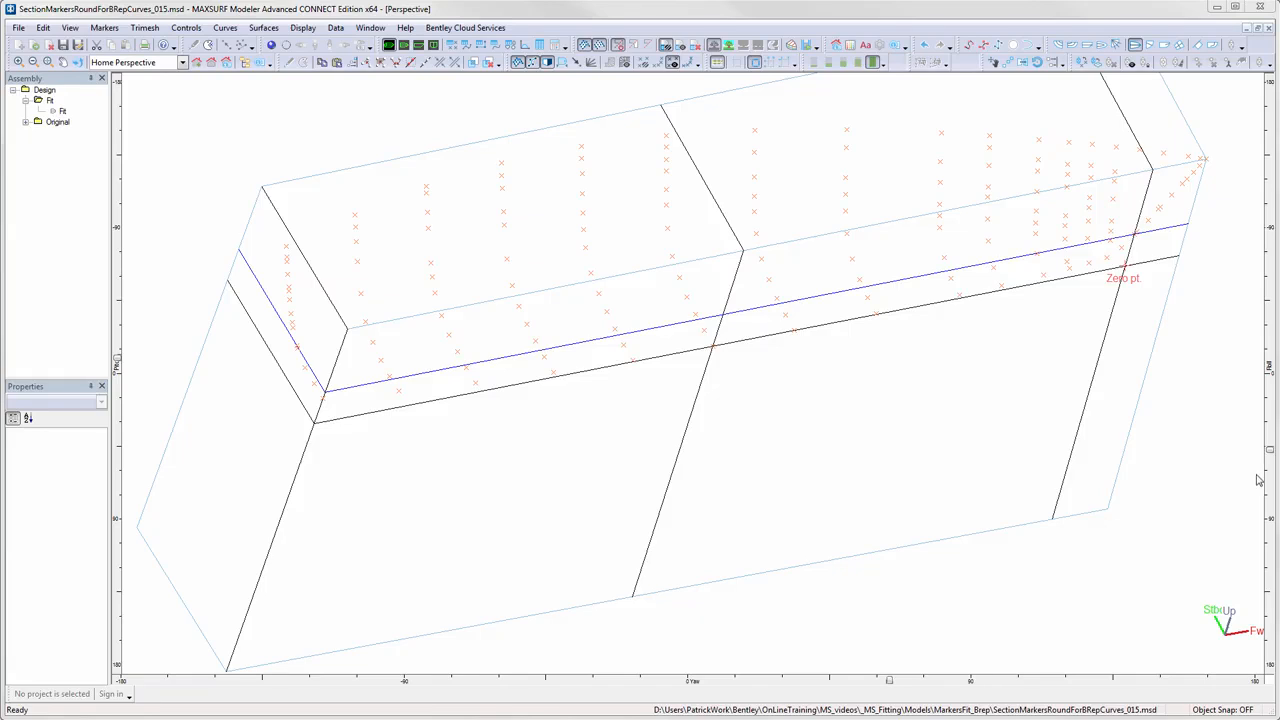
# Show the hidden Fit surface in the SectionMarkersRoundForBRepCurves_015 model.
pyautogui.click(222, 112)
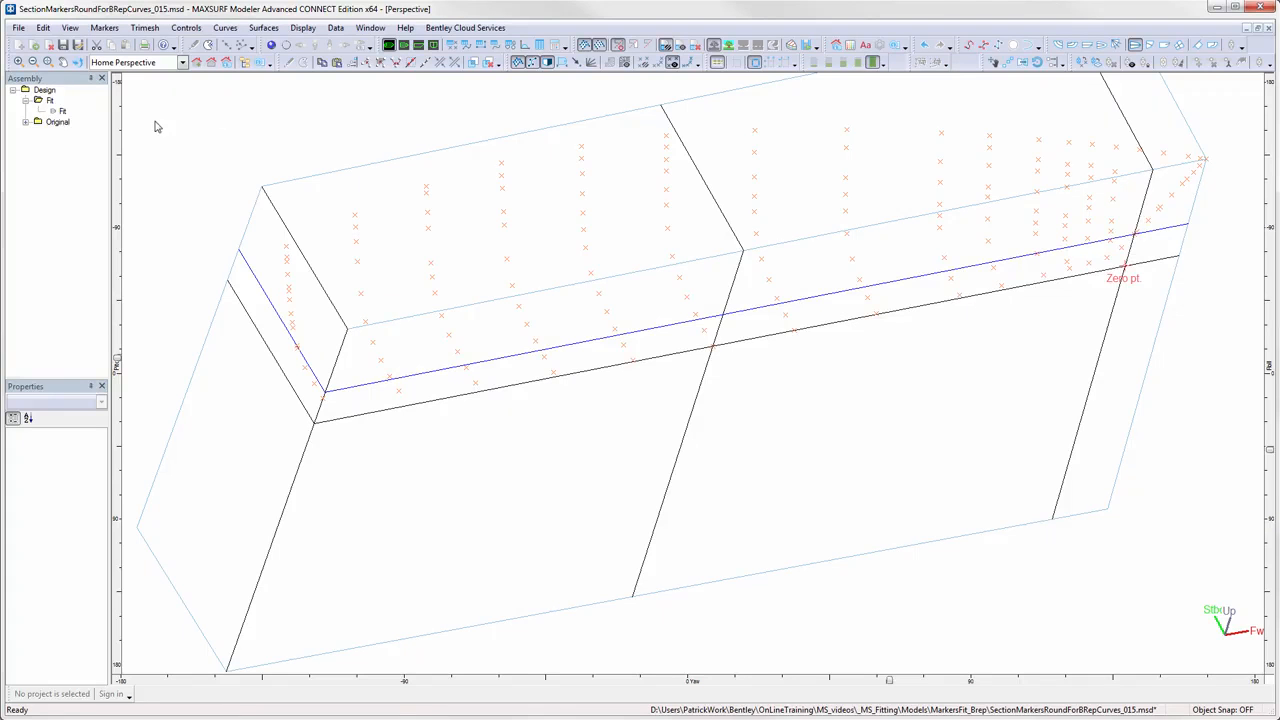
pyautogui.rightClick(53, 112)
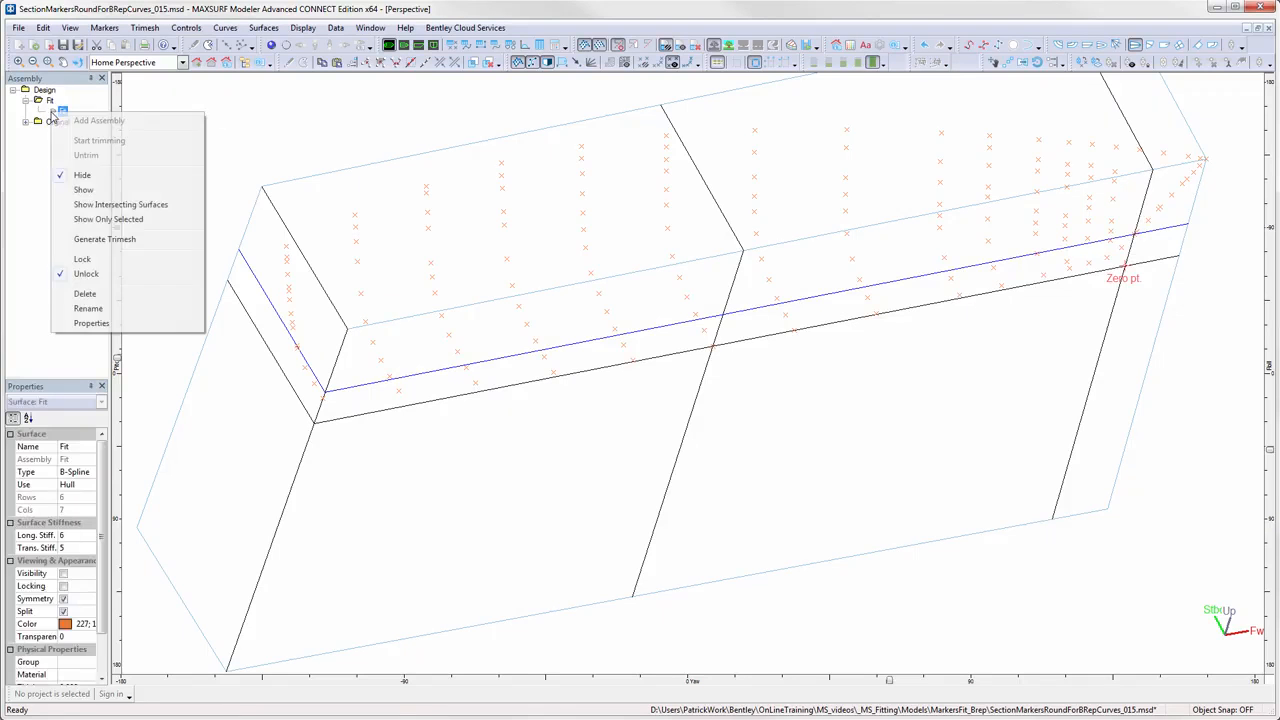
pyautogui.click(86, 189)
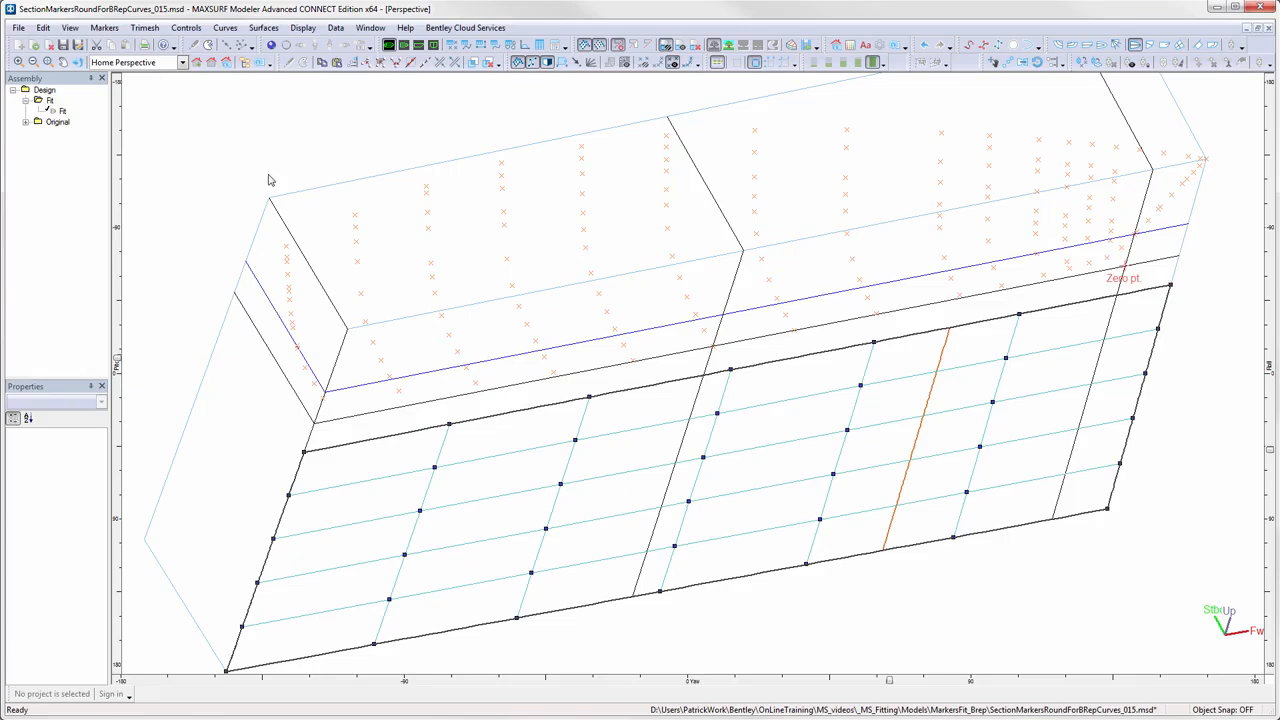
# Fit the Fit surface's upper edge to the topmost row of markers, letting the corner points move and sorting the markers by nearest neighbour.
pyautogui.click(287, 247)
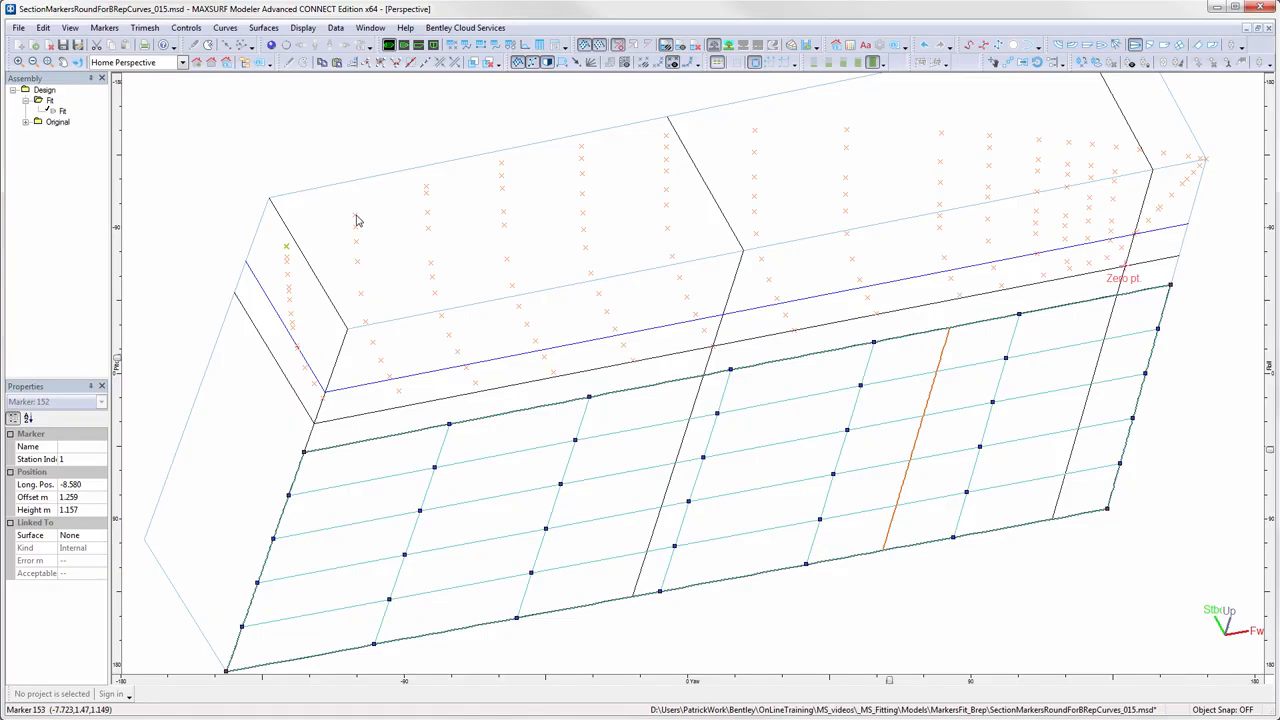
pyautogui.keyDown('shift'); pyautogui.click(356, 216); pyautogui.keyUp('shift')
pyautogui.keyDown('shift'); pyautogui.click(426, 188); pyautogui.keyUp('shift')
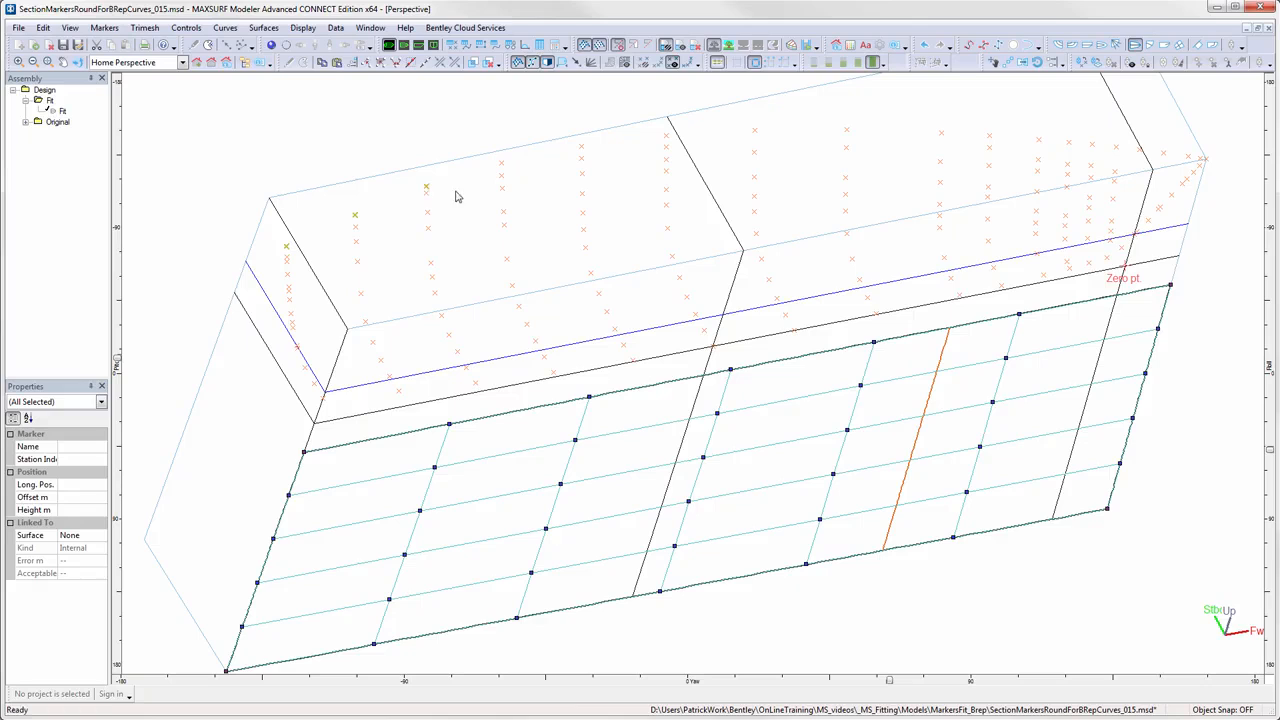
pyautogui.keyDown('shift'); pyautogui.click(501, 164); pyautogui.keyUp('shift')
pyautogui.keyDown('shift'); pyautogui.click(581, 147); pyautogui.keyUp('shift')
pyautogui.keyDown('shift'); pyautogui.click(666, 136); pyautogui.keyUp('shift')
pyautogui.keyDown('shift'); pyautogui.click(754, 131); pyautogui.keyUp('shift')
pyautogui.keyDown('shift'); pyautogui.click(846, 131); pyautogui.keyUp('shift')
pyautogui.keyDown('shift'); pyautogui.click(941, 133); pyautogui.keyUp('shift')
pyautogui.keyDown('shift'); pyautogui.click(989, 136); pyautogui.keyUp('shift')
pyautogui.keyDown('shift'); pyautogui.click(1039, 141); pyautogui.keyUp('shift')
pyautogui.keyDown('shift'); pyautogui.click(1068, 143); pyautogui.keyUp('shift')
pyautogui.keyDown('shift'); pyautogui.click(1092, 145); pyautogui.keyUp('shift')
pyautogui.keyDown('shift'); pyautogui.click(1116, 148); pyautogui.keyUp('shift')
pyautogui.keyDown('shift'); pyautogui.click(1140, 151); pyautogui.keyUp('shift')
pyautogui.keyDown('shift'); pyautogui.click(1164, 154); pyautogui.keyUp('shift')
pyautogui.keyDown('shift'); pyautogui.click(1188, 158); pyautogui.keyUp('shift')
pyautogui.keyDown('shift'); pyautogui.click(1203, 159); pyautogui.keyUp('shift')
pyautogui.click(731, 371)
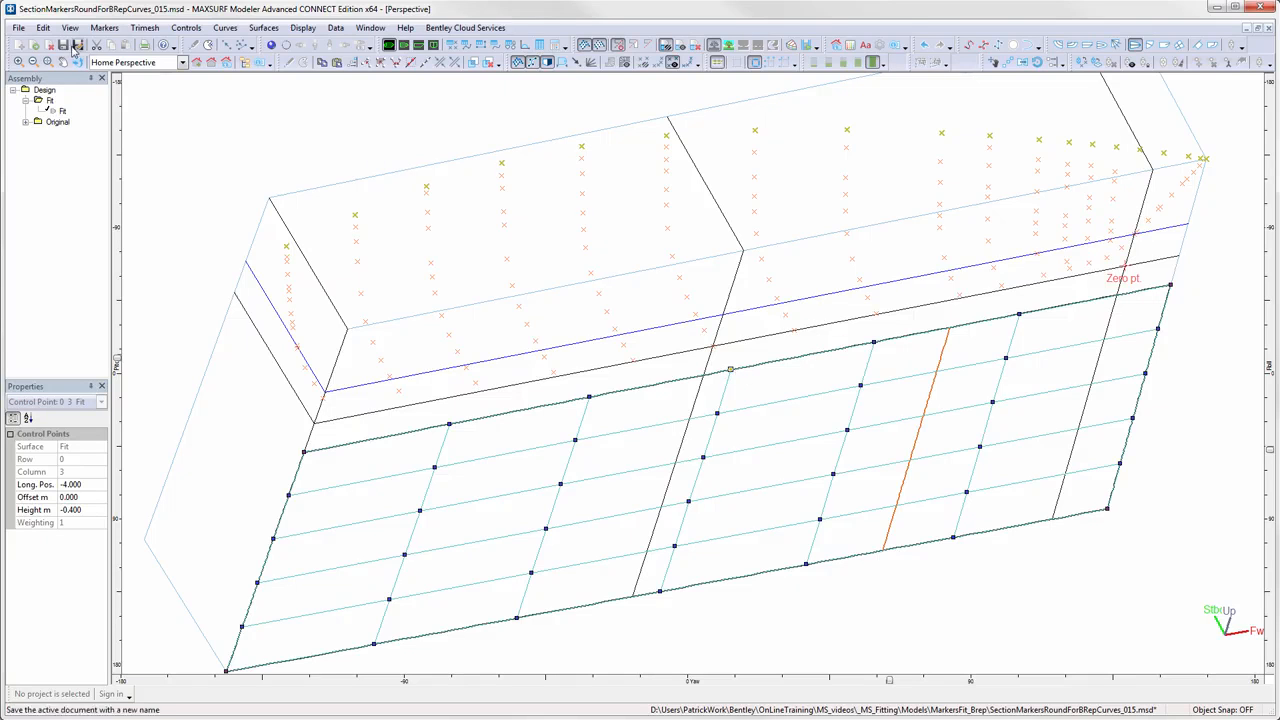
pyautogui.click(105, 28)
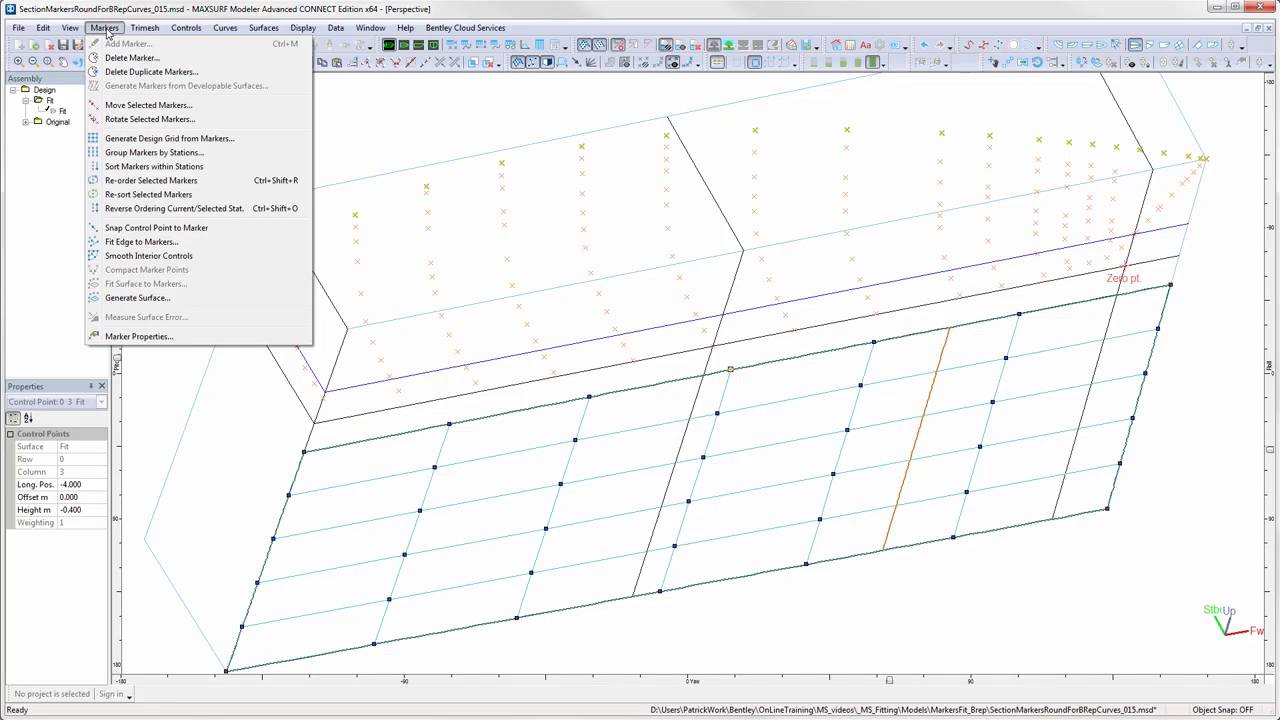
pyautogui.click(140, 242)
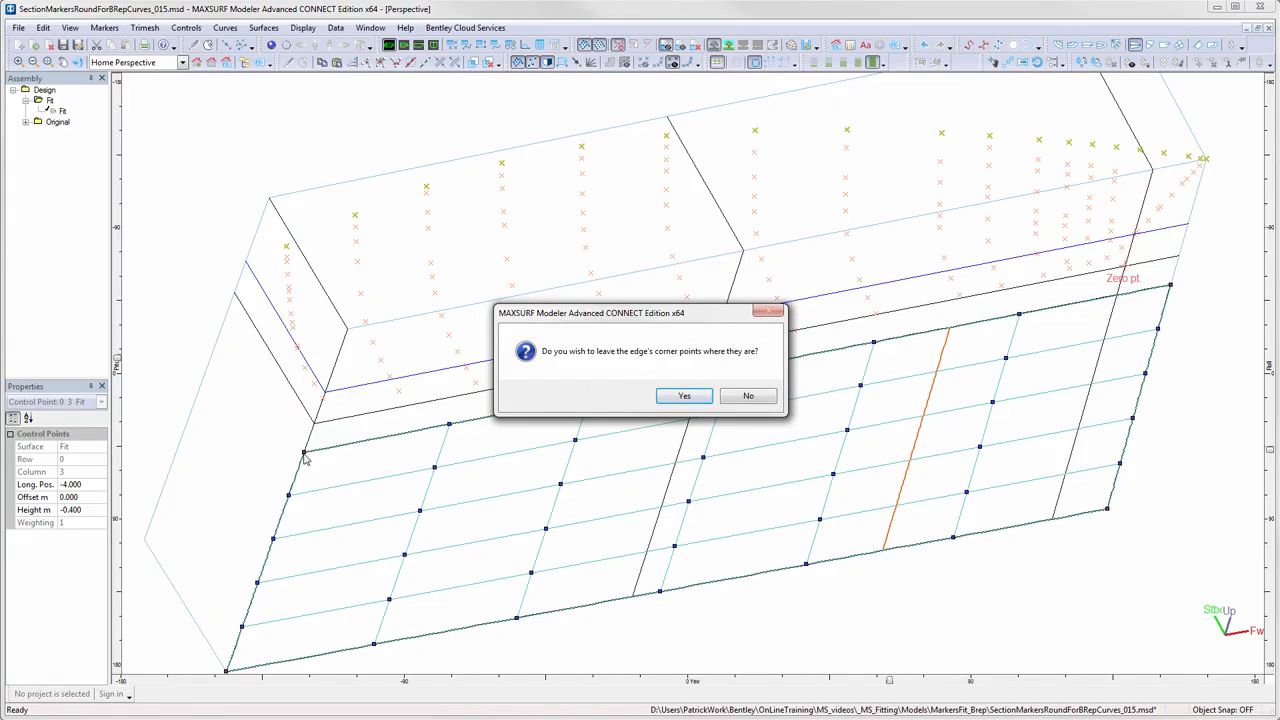
pyautogui.click(746, 397)
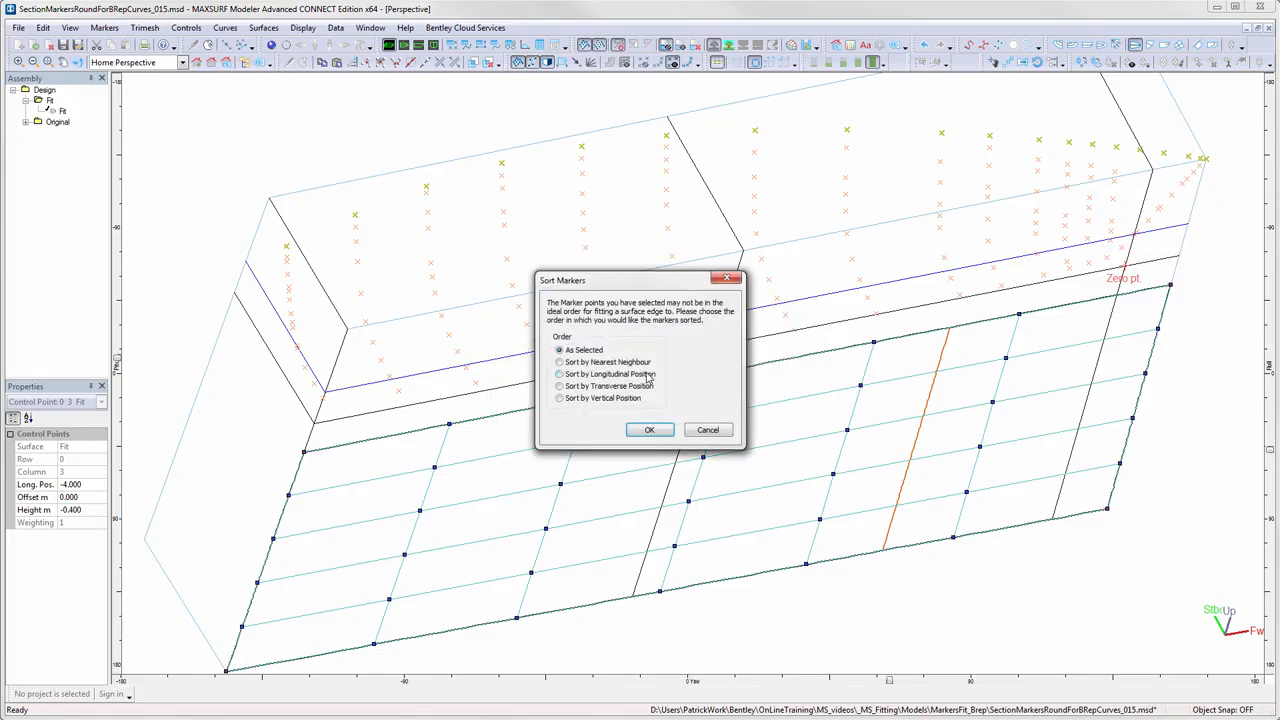
pyautogui.click(592, 364)
pyautogui.click(646, 430)
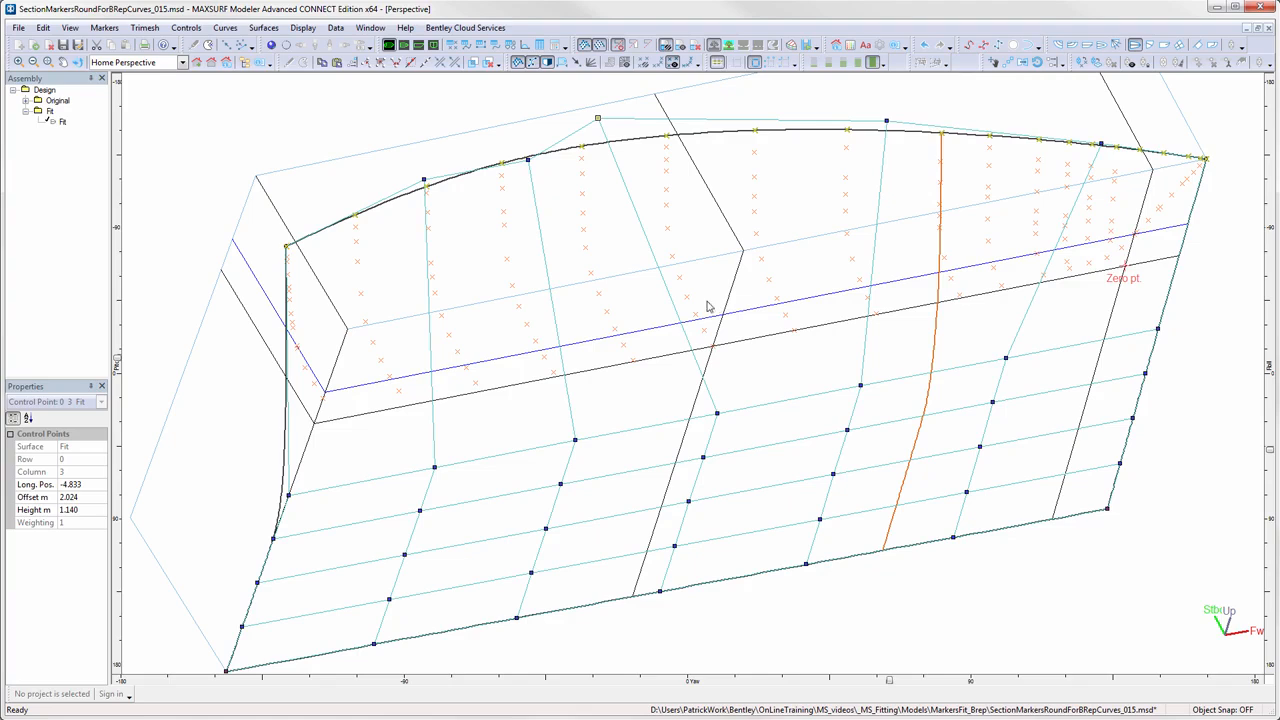
# Fit the Fit surface's lower edge to the centreline bottom markers, letting the corner points move and sorting the markers by nearest neighbour.
pyautogui.click(323, 398)
pyautogui.keyDown('shift'); pyautogui.click(399, 391); pyautogui.keyUp('shift')
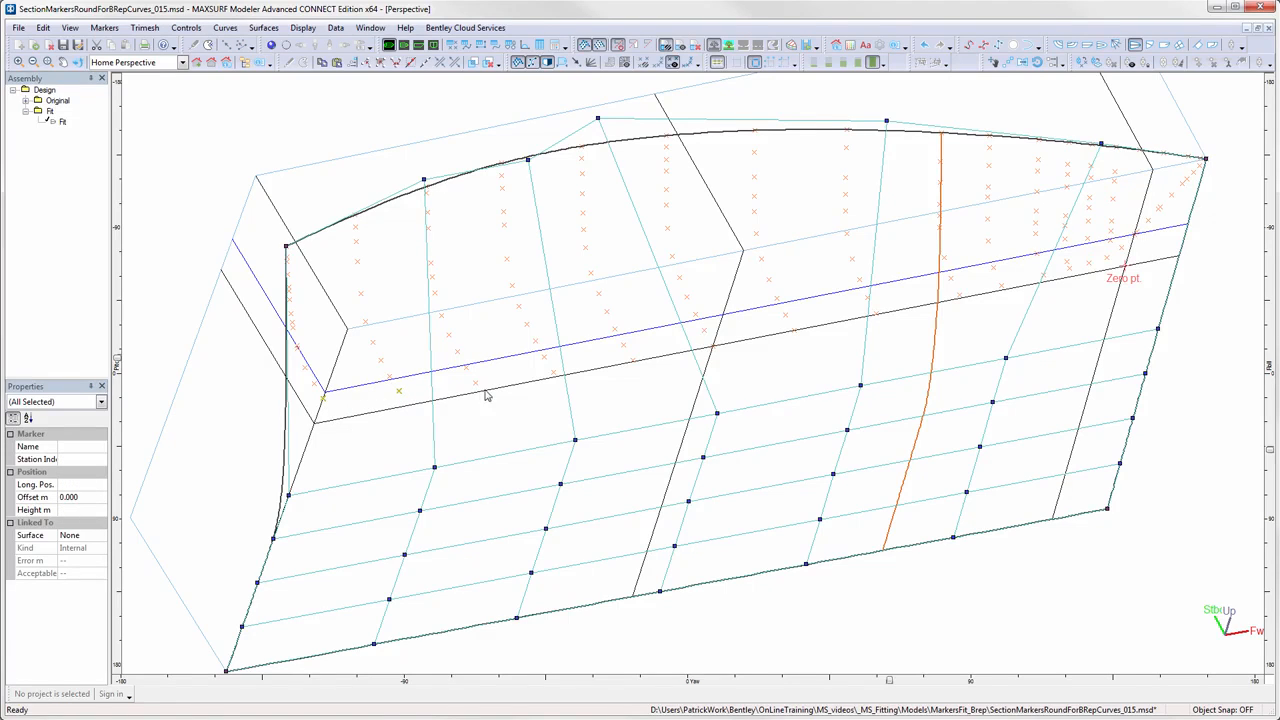
pyautogui.keyDown('shift'); pyautogui.click(476, 384); pyautogui.keyUp('shift')
pyautogui.keyDown('shift'); pyautogui.click(553, 372); pyautogui.keyUp('shift')
pyautogui.keyDown('shift'); pyautogui.click(631, 360); pyautogui.keyUp('shift')
pyautogui.keyDown('shift'); pyautogui.moveTo(732, 351); pyautogui.dragTo(742, 353); pyautogui.keyUp('shift')
pyautogui.keyDown('shift'); pyautogui.click(795, 330); pyautogui.keyUp('shift')
pyautogui.keyDown('shift'); pyautogui.click(876, 314); pyautogui.keyUp('shift')
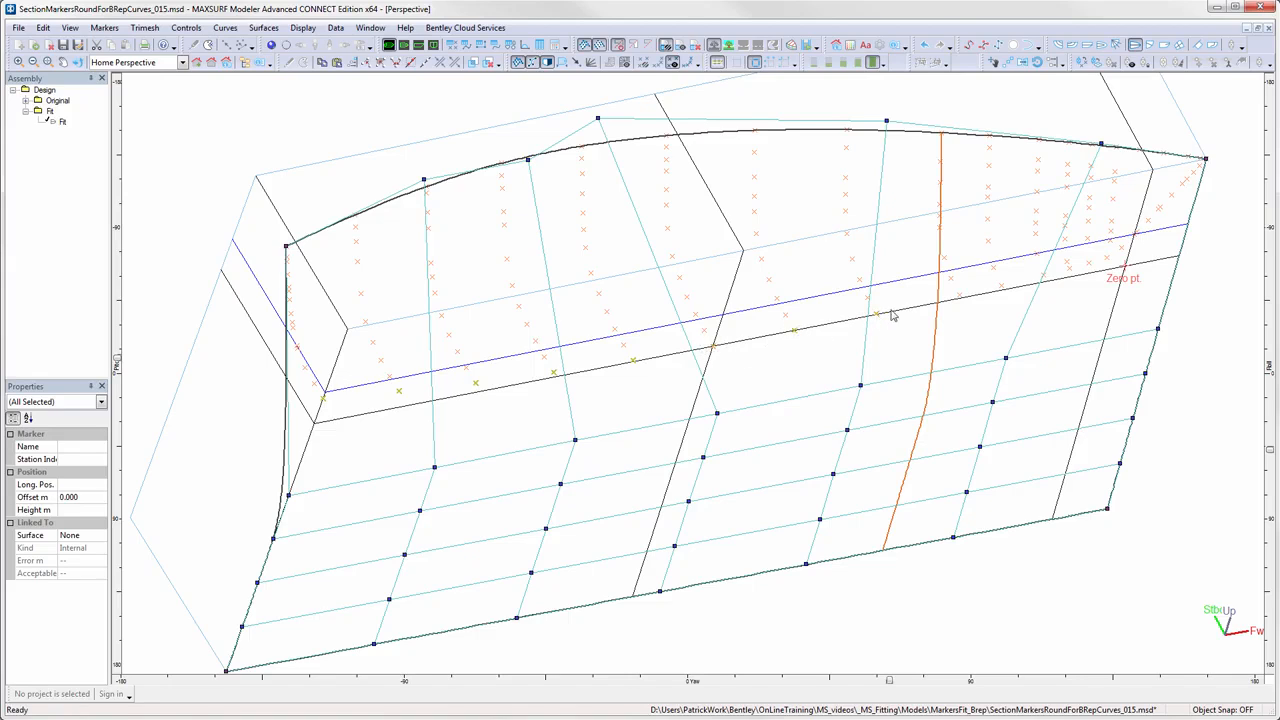
pyautogui.keyDown('shift'); pyautogui.click(959, 297); pyautogui.keyUp('shift')
pyautogui.keyDown('shift'); pyautogui.click(1002, 287); pyautogui.keyUp('shift')
pyautogui.keyDown('shift'); pyautogui.click(1044, 276); pyautogui.keyUp('shift')
pyautogui.keyDown('shift'); pyautogui.click(1069, 267); pyautogui.keyUp('shift')
pyautogui.keyDown('shift'); pyautogui.click(1090, 263); pyautogui.keyUp('shift')
pyautogui.click(1020, 527)
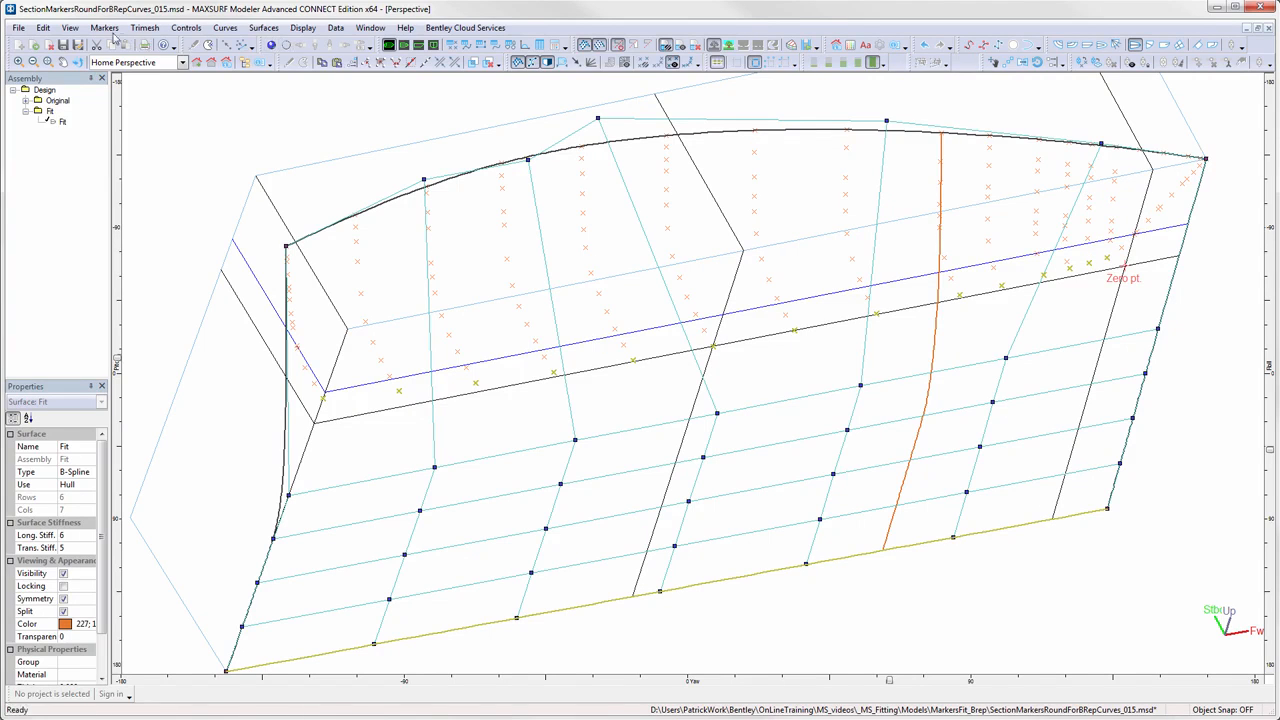
pyautogui.click(104, 27)
pyautogui.click(141, 241)
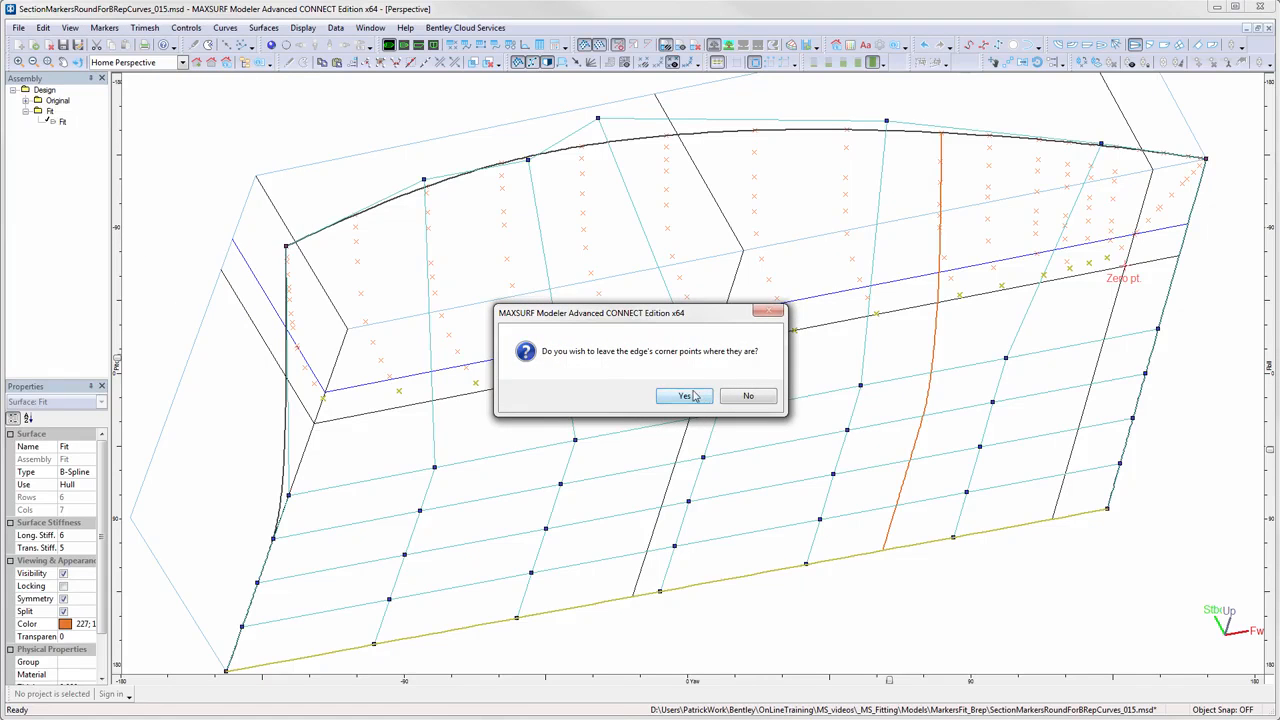
pyautogui.click(766, 400)
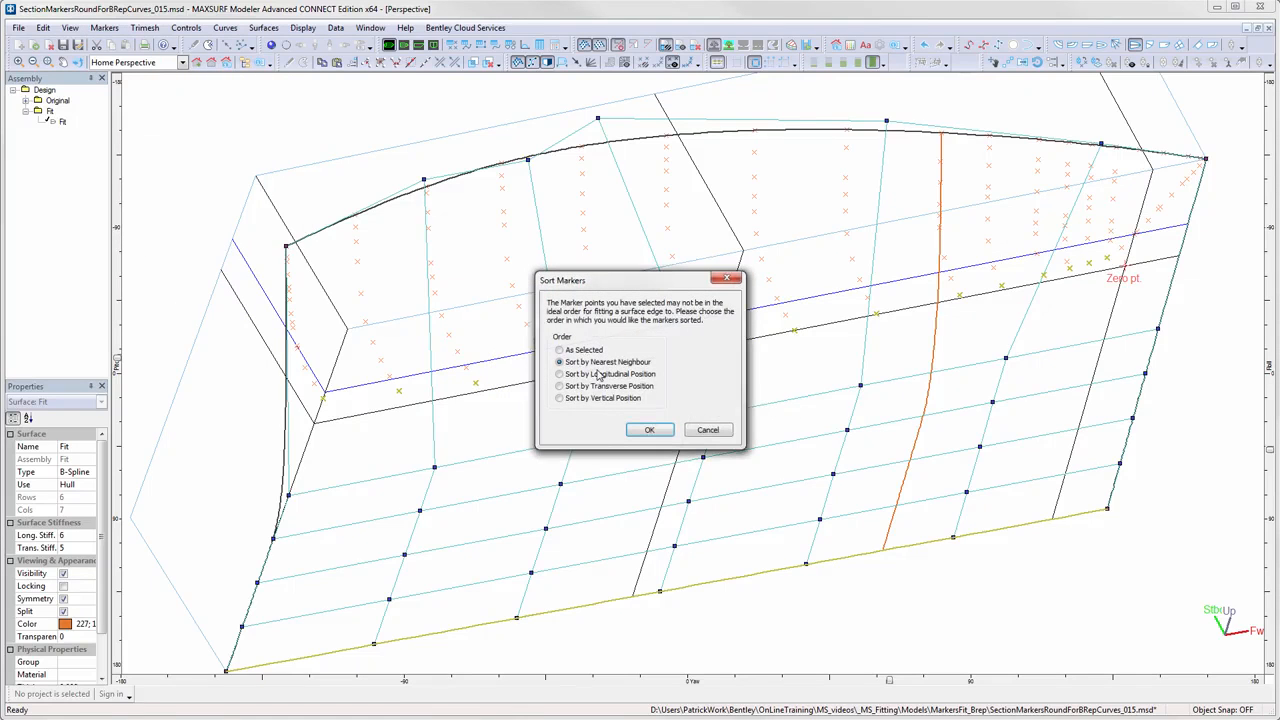
pyautogui.click(650, 430)
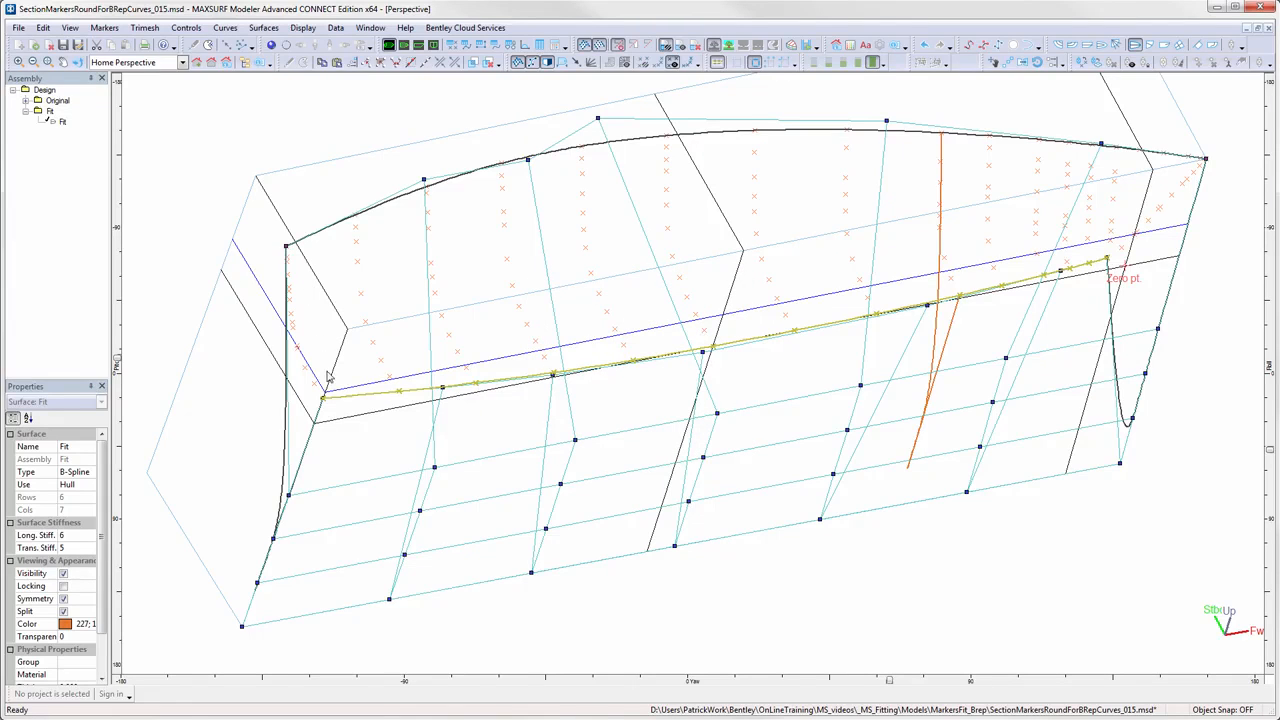
# Fit the Fit surface's aft edge to the aftmost station's markers, leaving the corner points in place and using the markers as selected.
pyautogui.scroll(3, 313, 341)
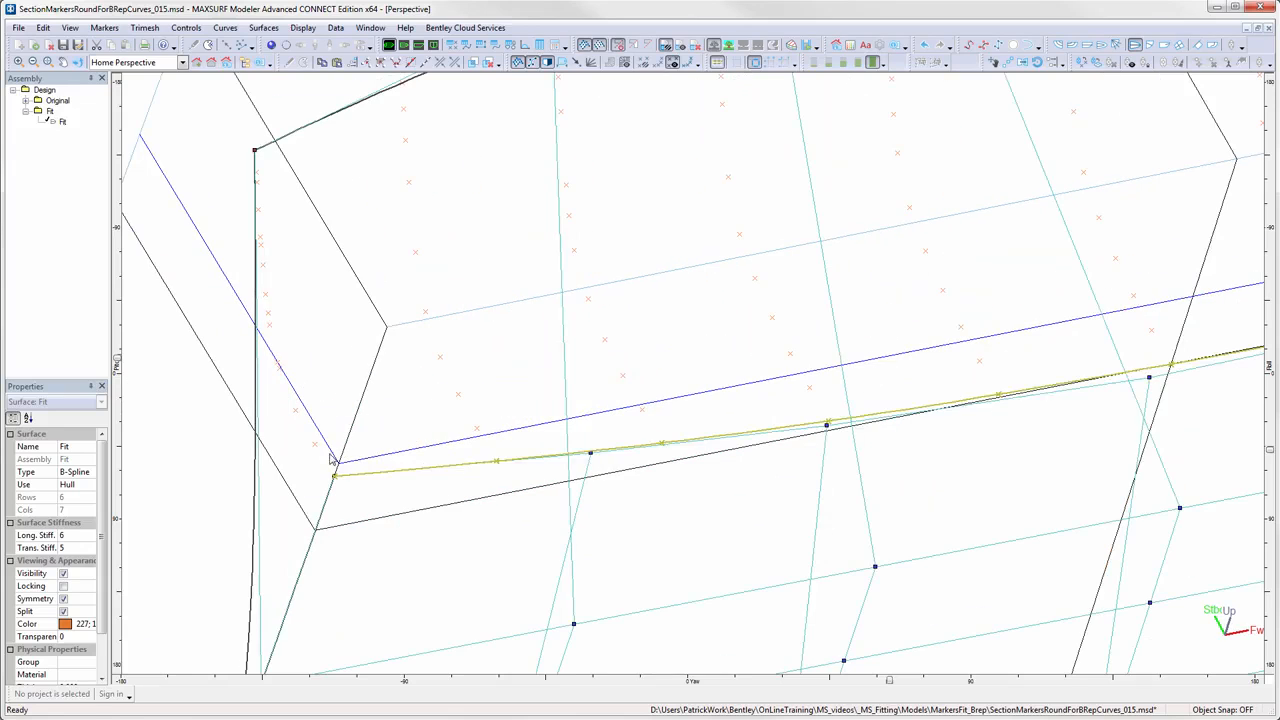
pyautogui.keyDown('shift'); pyautogui.click(296, 411); pyautogui.keyUp('shift')
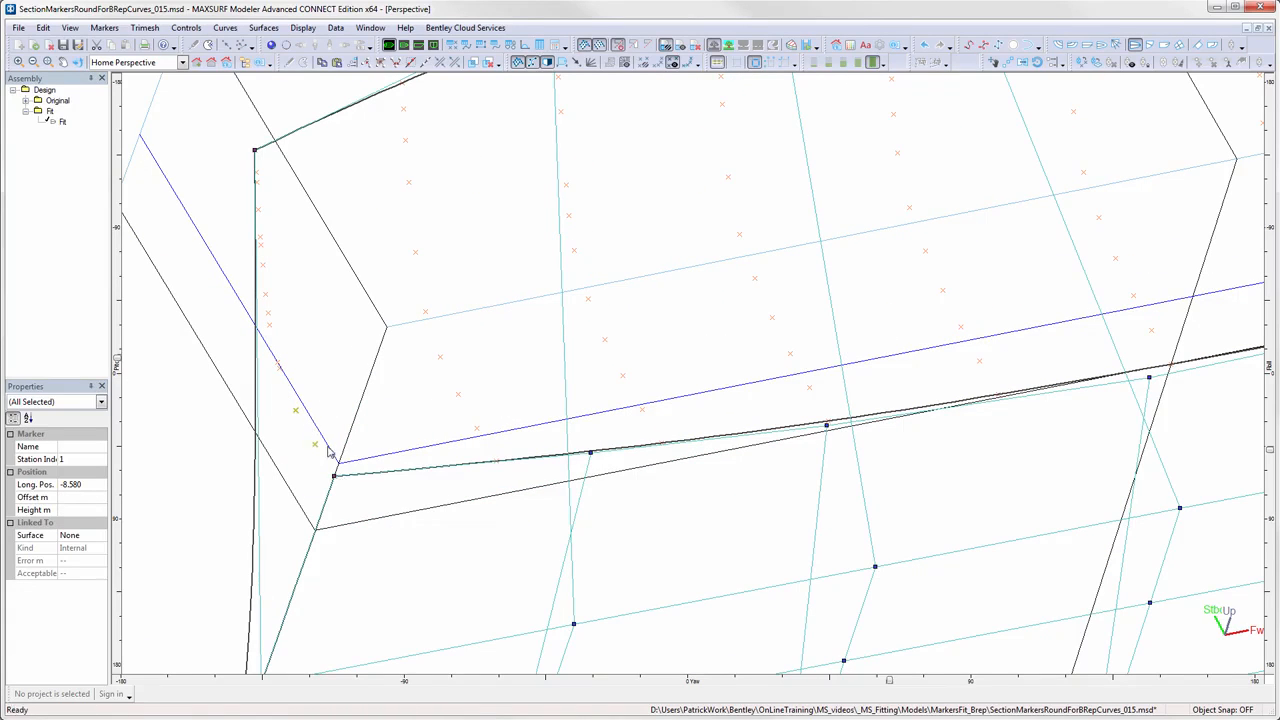
pyautogui.keyDown('shift'); pyautogui.click(278, 365); pyautogui.keyUp('shift')
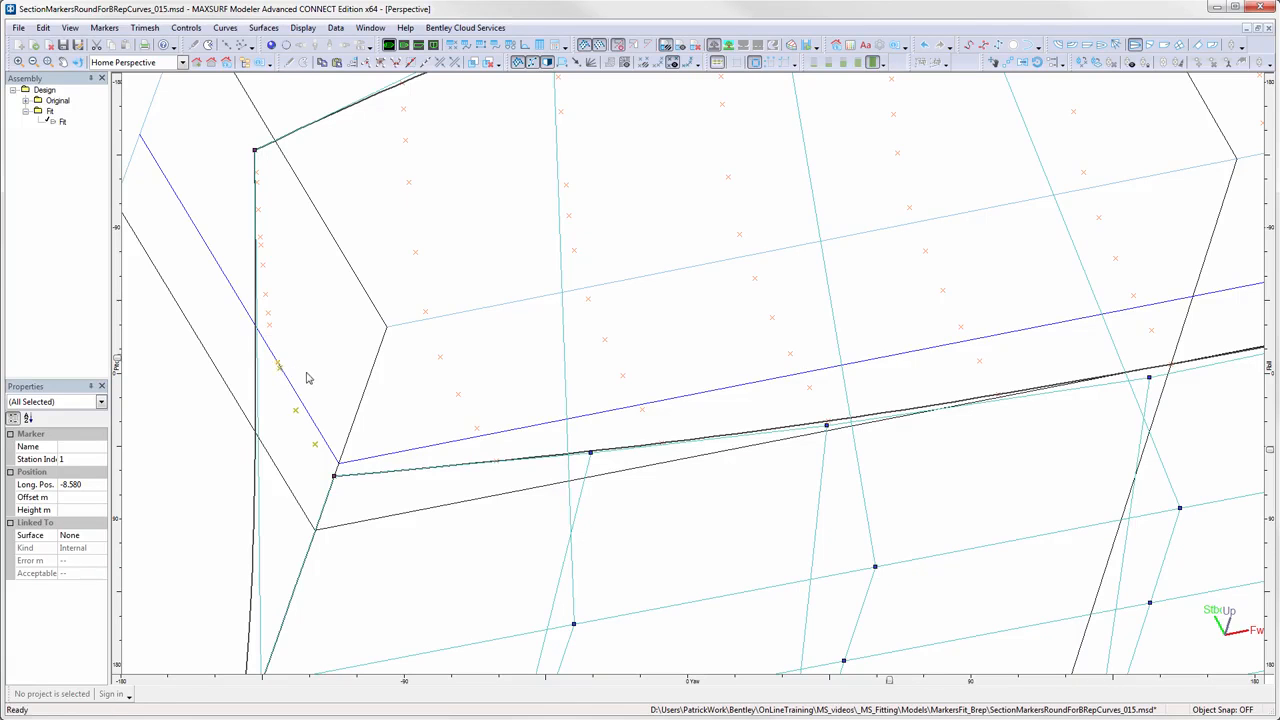
pyautogui.keyDown('shift'); pyautogui.click(269, 325); pyautogui.keyUp('shift')
pyautogui.scroll(1, 270, 315)
pyautogui.keyDown('shift'); pyautogui.click(269, 313); pyautogui.keyUp('shift')
pyautogui.keyDown('shift'); pyautogui.click(265, 292); pyautogui.keyUp('shift')
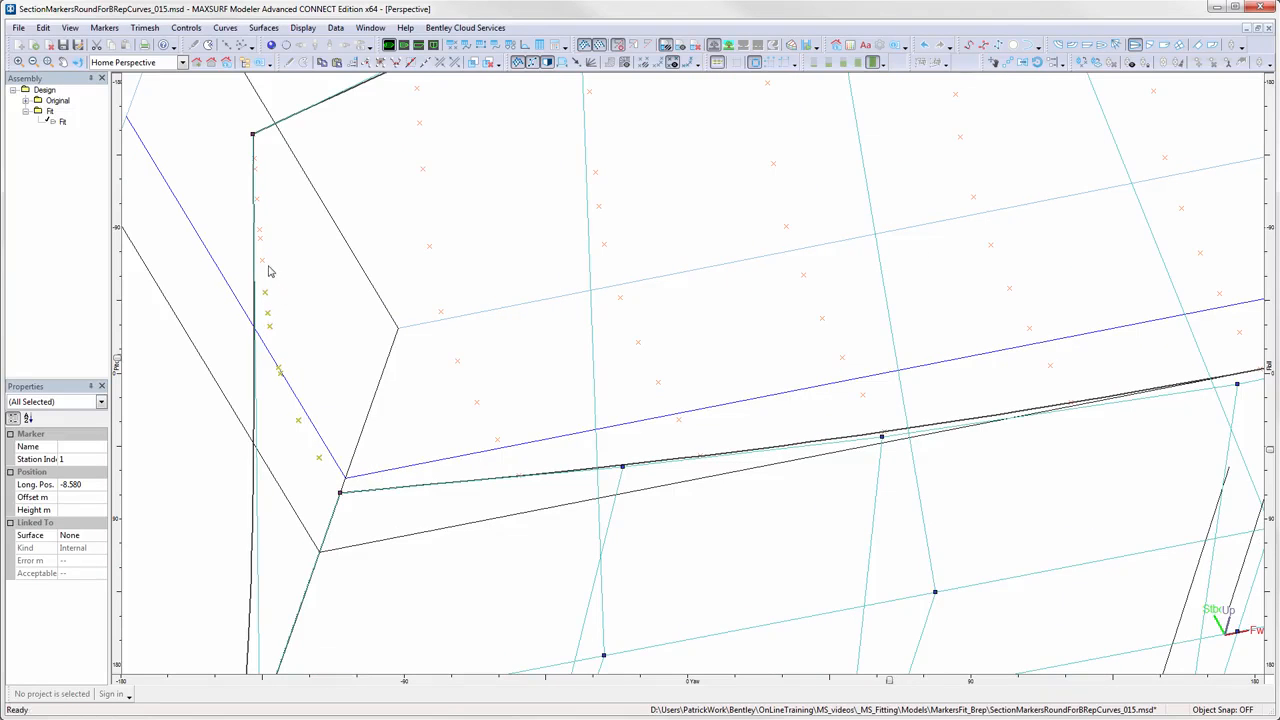
pyautogui.keyDown('shift'); pyautogui.click(259, 255); pyautogui.keyUp('shift')
pyautogui.keyDown('shift'); pyautogui.click(261, 238); pyautogui.keyUp('shift')
pyautogui.keyDown('shift'); pyautogui.click(259, 229); pyautogui.keyUp('shift')
pyautogui.keyDown('shift'); pyautogui.click(257, 199); pyautogui.keyUp('shift')
pyautogui.click(255, 511)
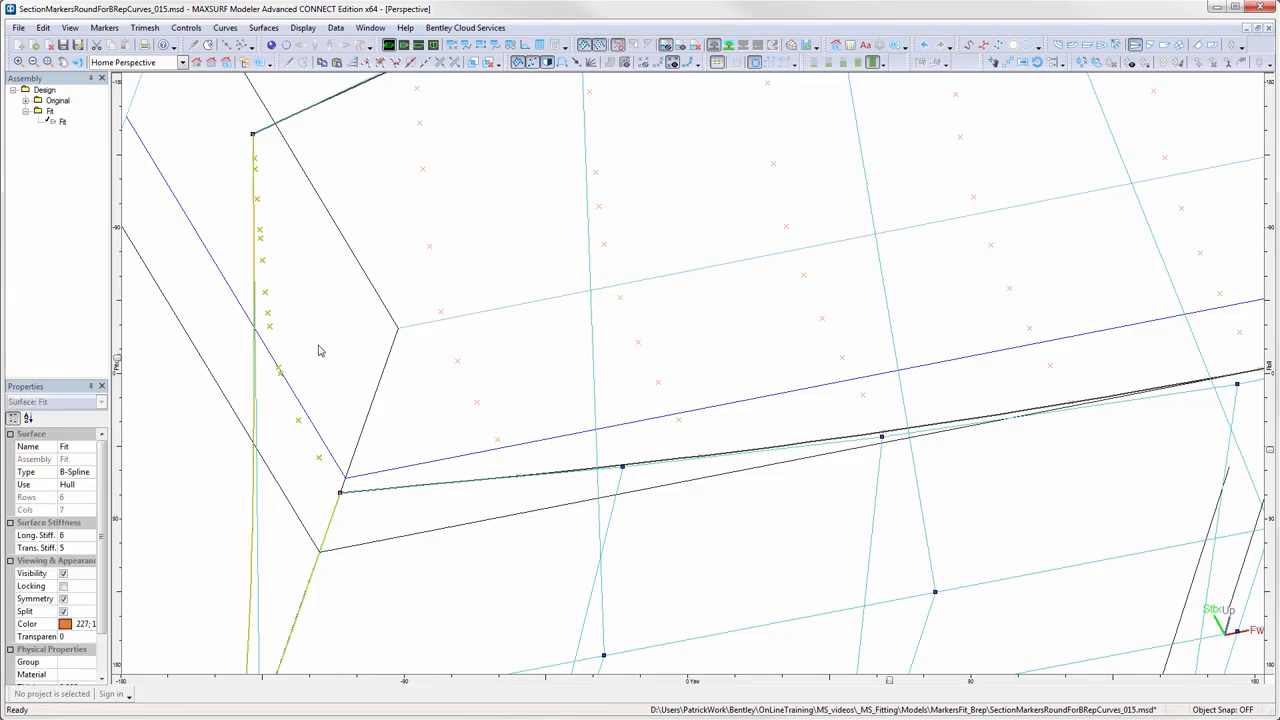
pyautogui.click(104, 28)
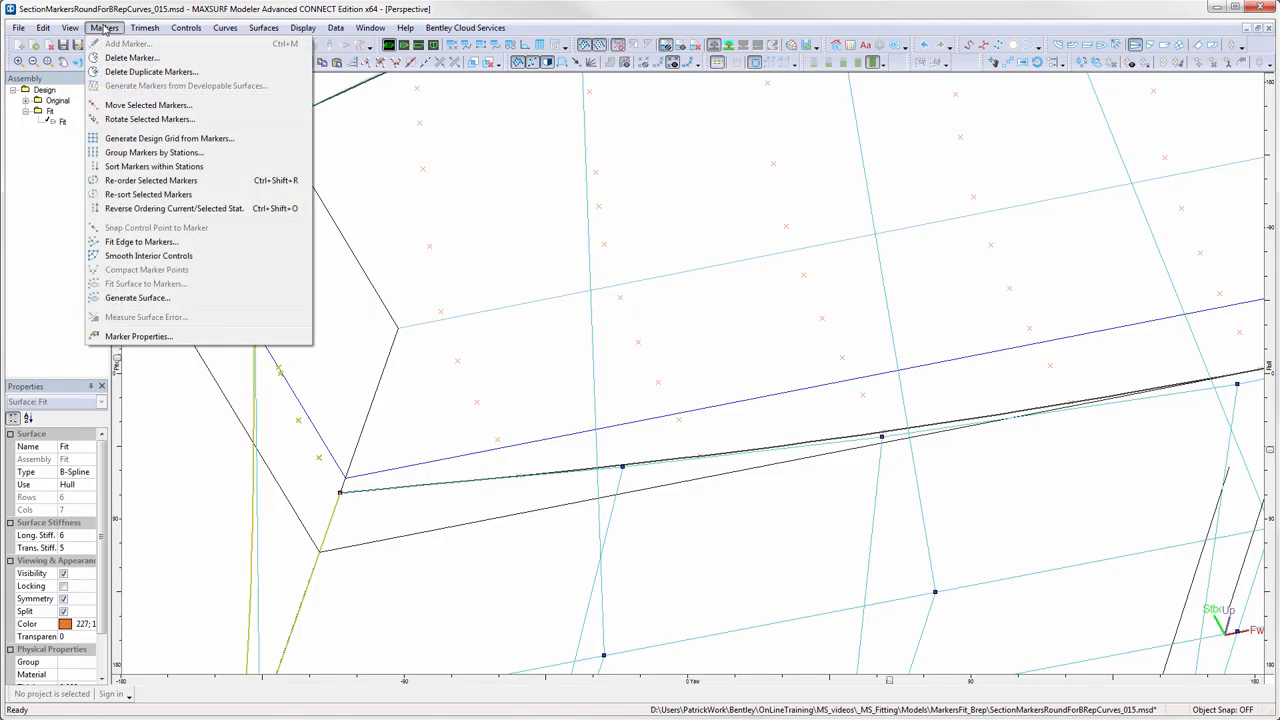
pyautogui.click(143, 242)
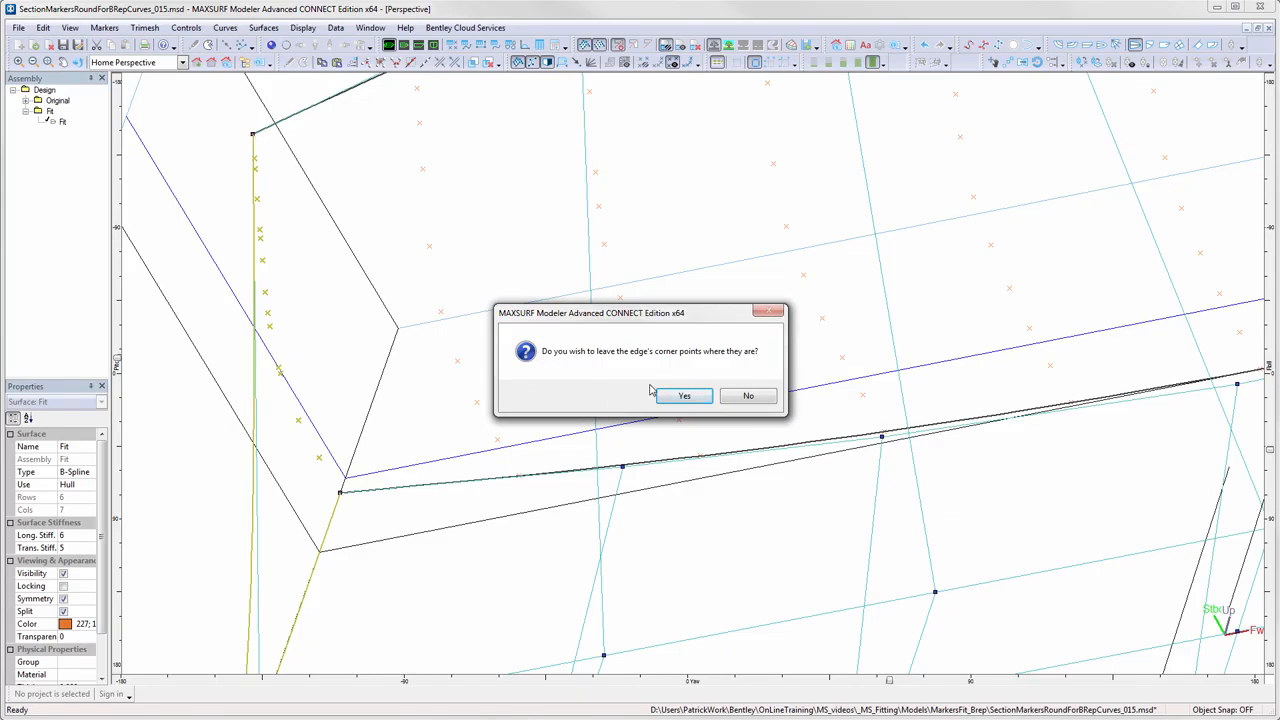
pyautogui.click(694, 396)
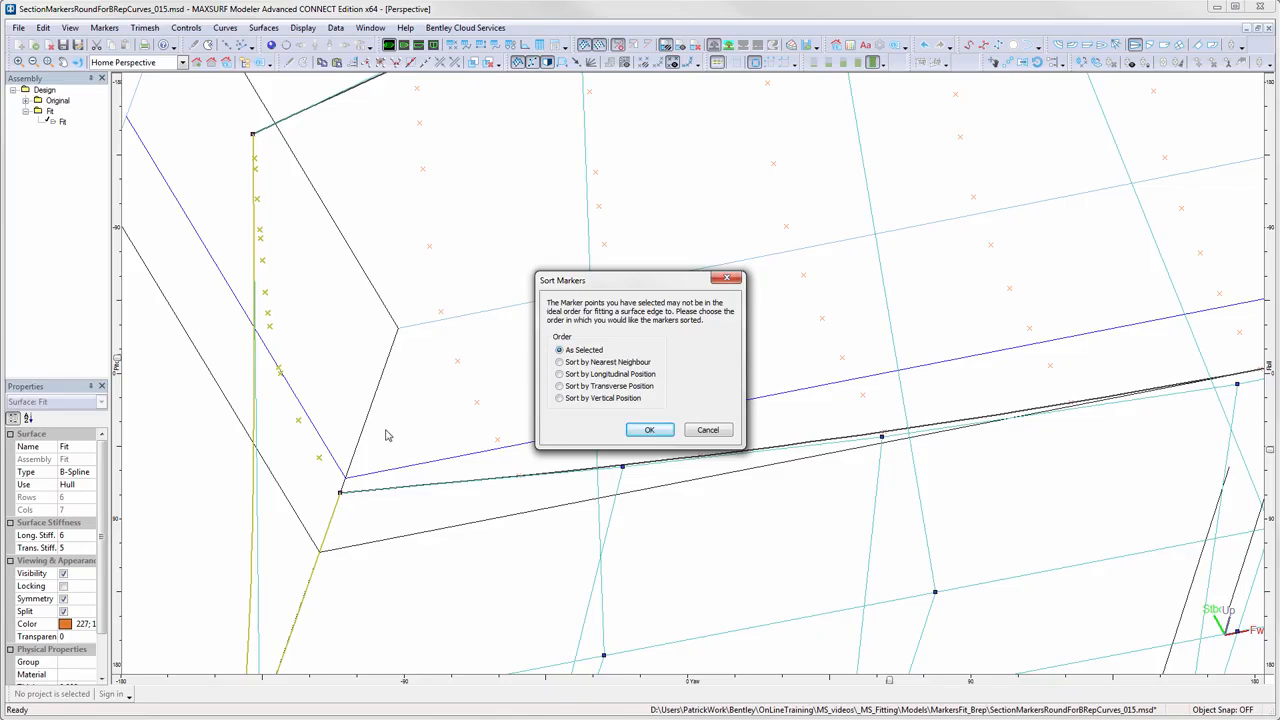
pyautogui.click(666, 434)
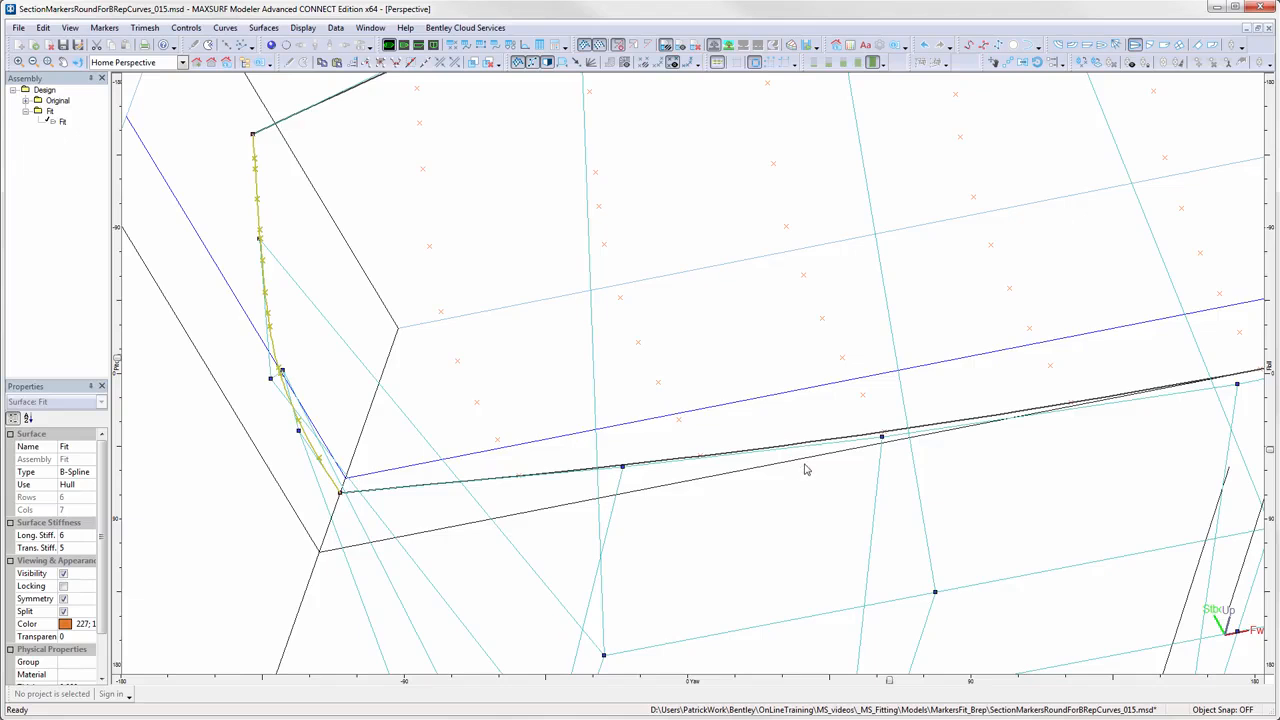
# Fit the Fit surface's forward edge to the stem profile markers, leaving the corner points in place and using the markers as selected.
pyautogui.scroll(-2, 806, 467)
pyautogui.moveTo(938, 452); pyautogui.dragTo(649, 453, button='middle')
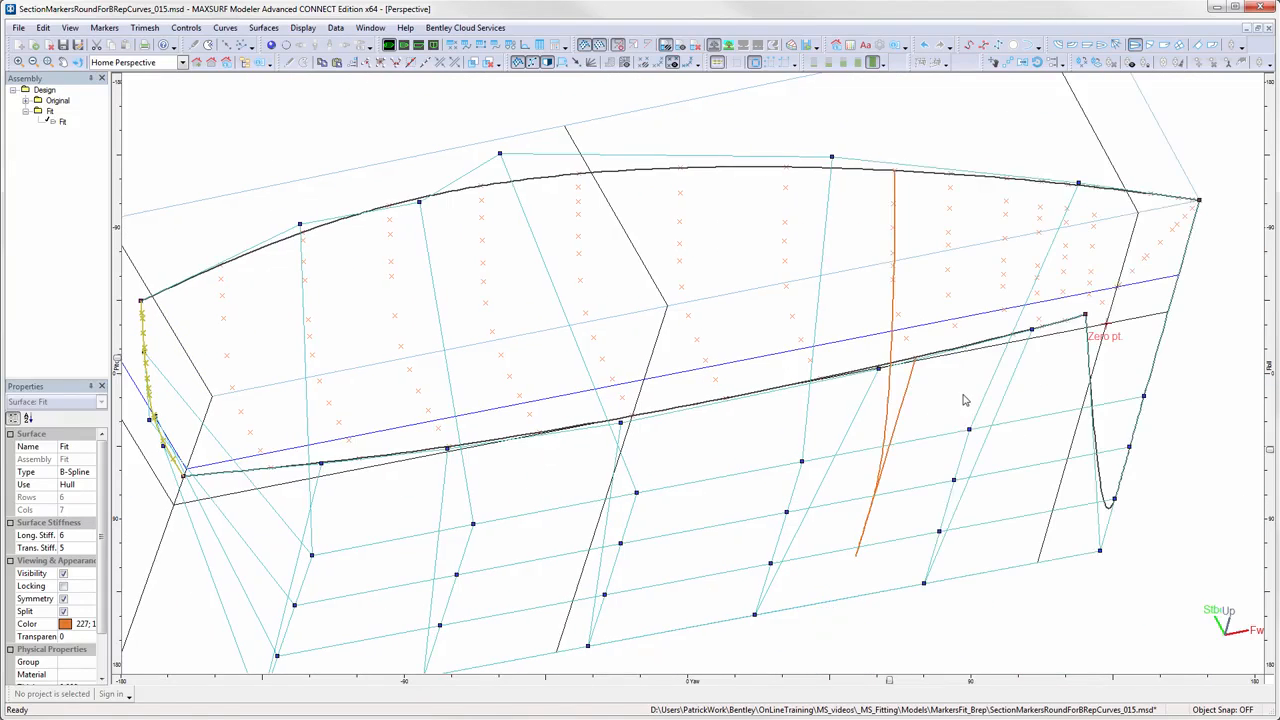
pyautogui.moveTo(1017, 390); pyautogui.dragTo(783, 438, button='middle')
pyautogui.scroll(1, 868, 372)
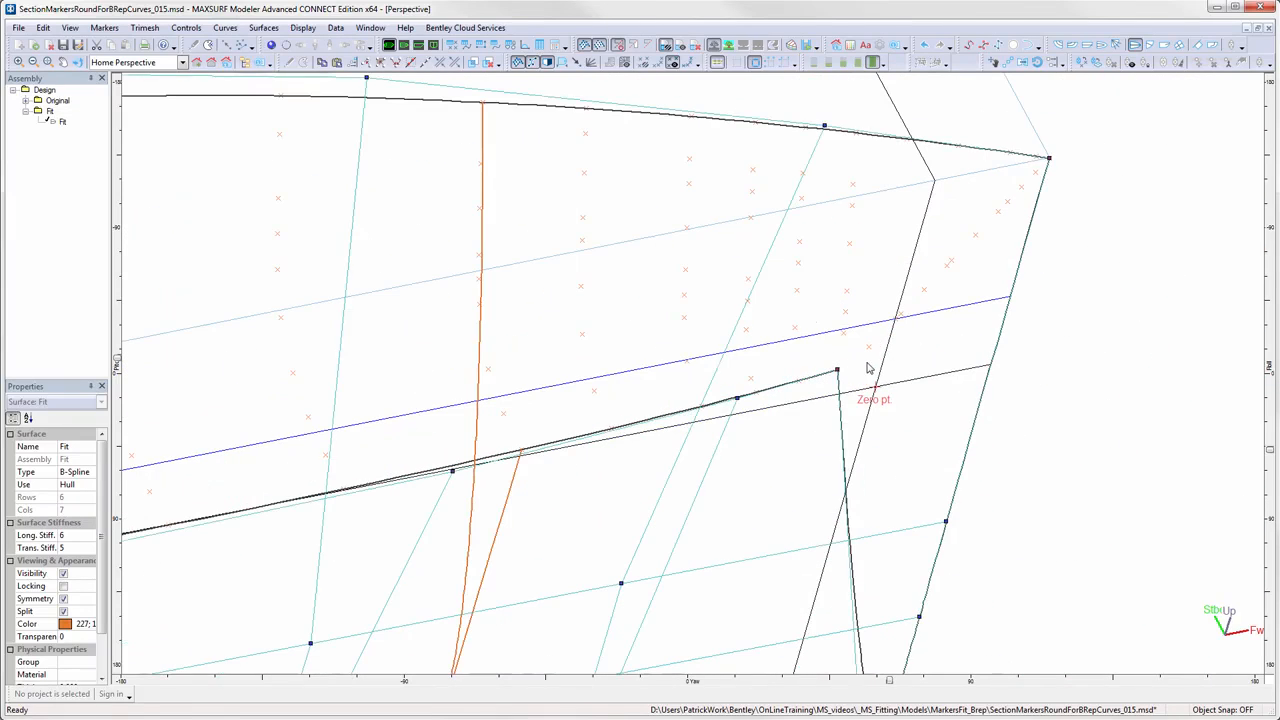
pyautogui.click(869, 348)
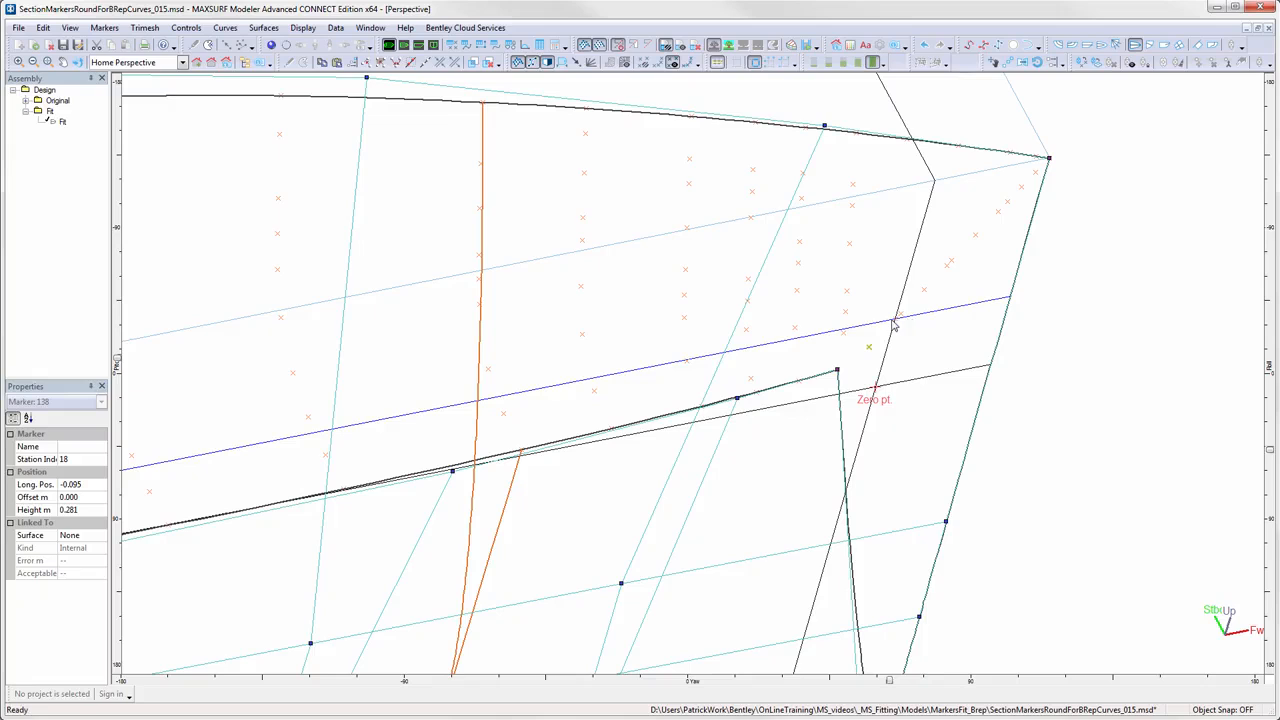
pyautogui.keyDown('shift'); pyautogui.click(900, 317); pyautogui.keyUp('shift')
pyautogui.keyDown('shift'); pyautogui.click(925, 291); pyautogui.keyUp('shift')
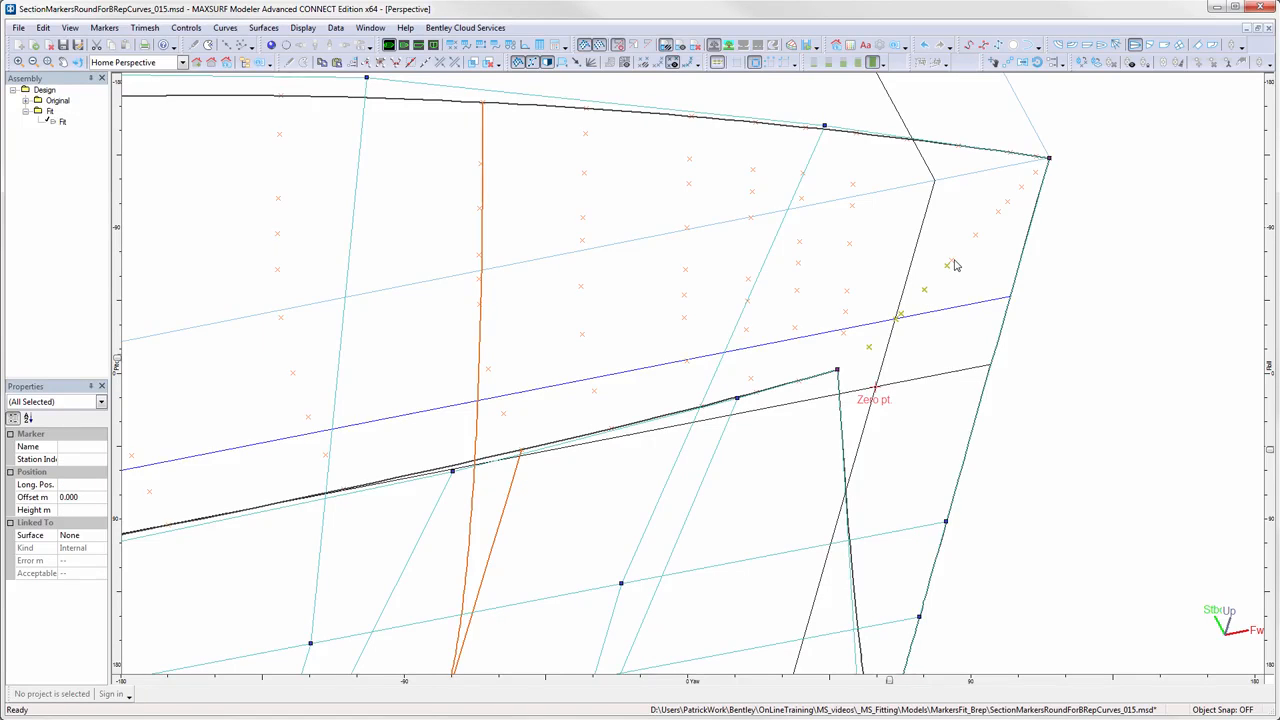
pyautogui.keyDown('shift'); pyautogui.click(949, 265); pyautogui.keyUp('shift')
pyautogui.keyDown('shift'); pyautogui.click(975, 236); pyautogui.keyUp('shift')
pyautogui.keyDown('shift'); pyautogui.click(998, 212); pyautogui.keyUp('shift')
pyautogui.keyDown('shift'); pyautogui.click(1008, 203); pyautogui.keyUp('shift')
pyautogui.keyDown('shift'); pyautogui.click(1021, 188); pyautogui.keyUp('shift')
pyautogui.keyDown('shift'); pyautogui.click(1035, 173); pyautogui.keyUp('shift')
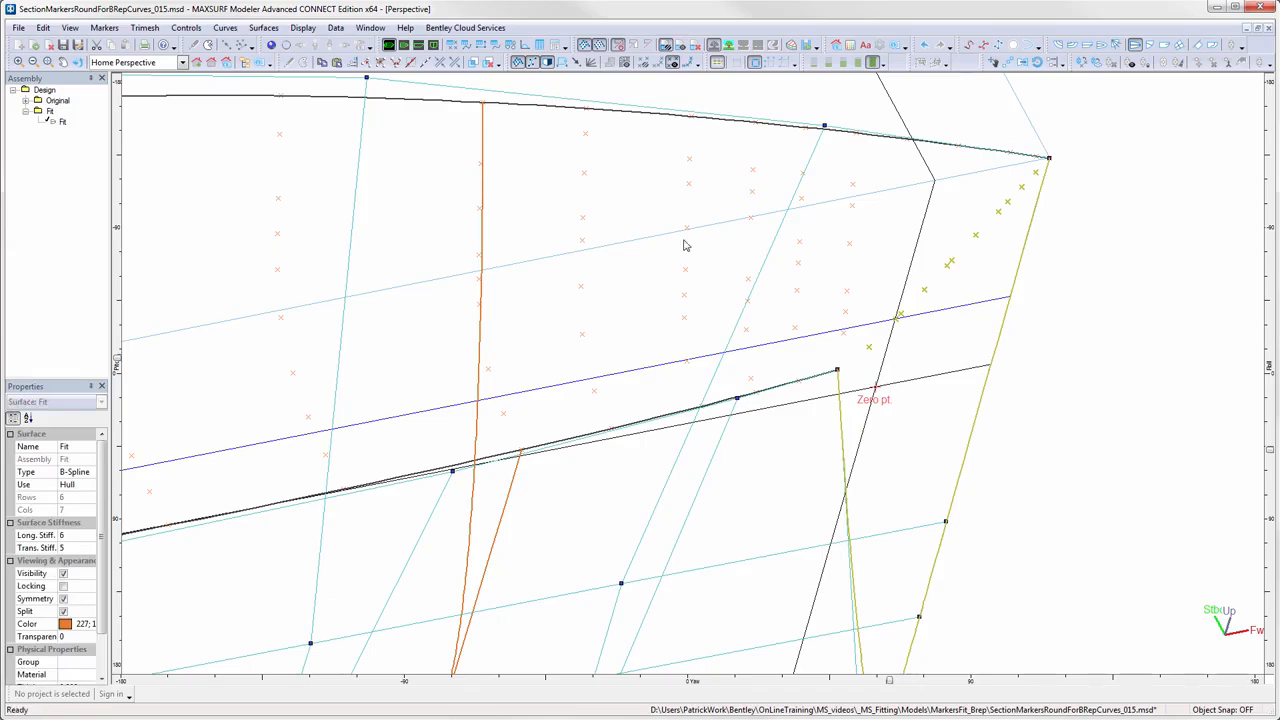
pyautogui.click(100, 28)
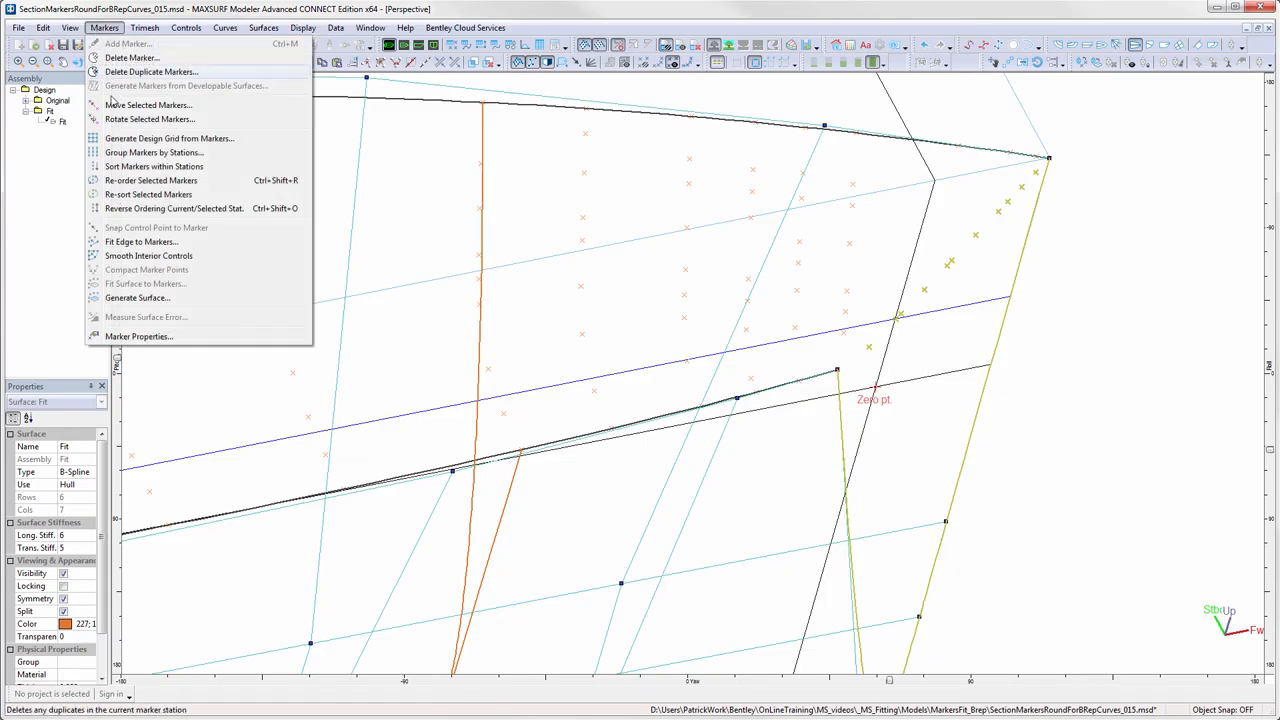
pyautogui.click(141, 242)
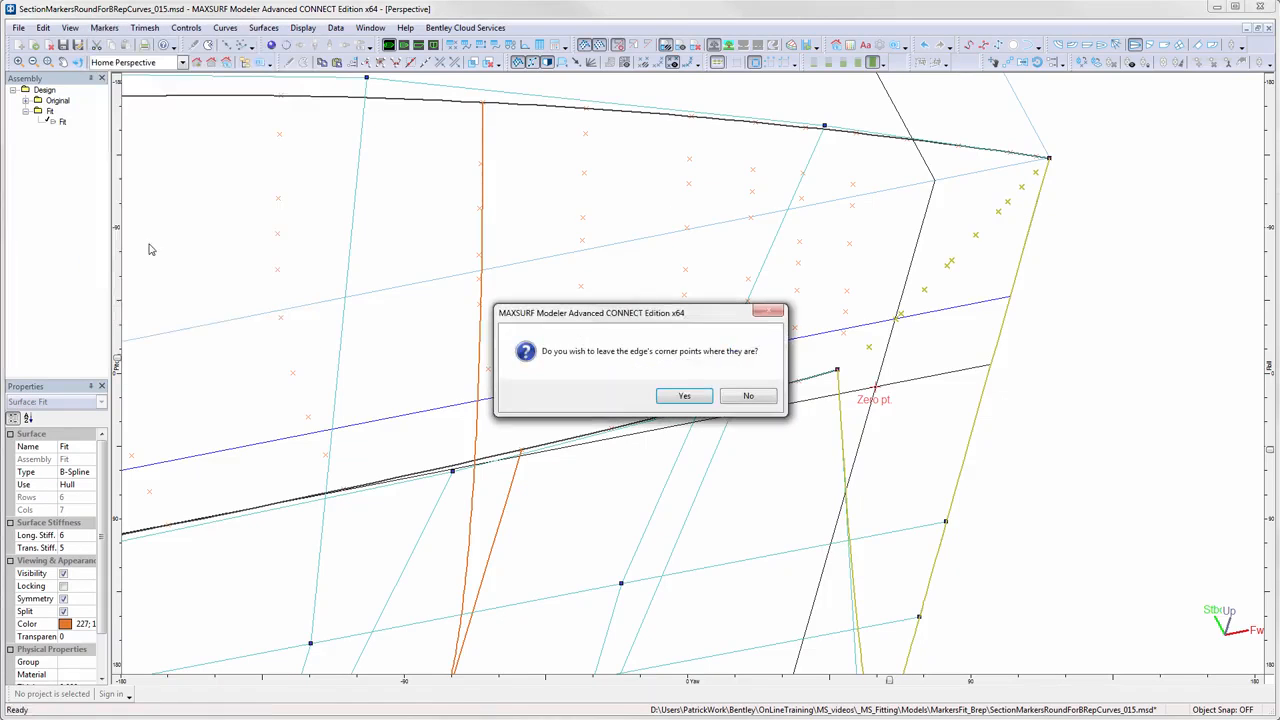
pyautogui.click(702, 394)
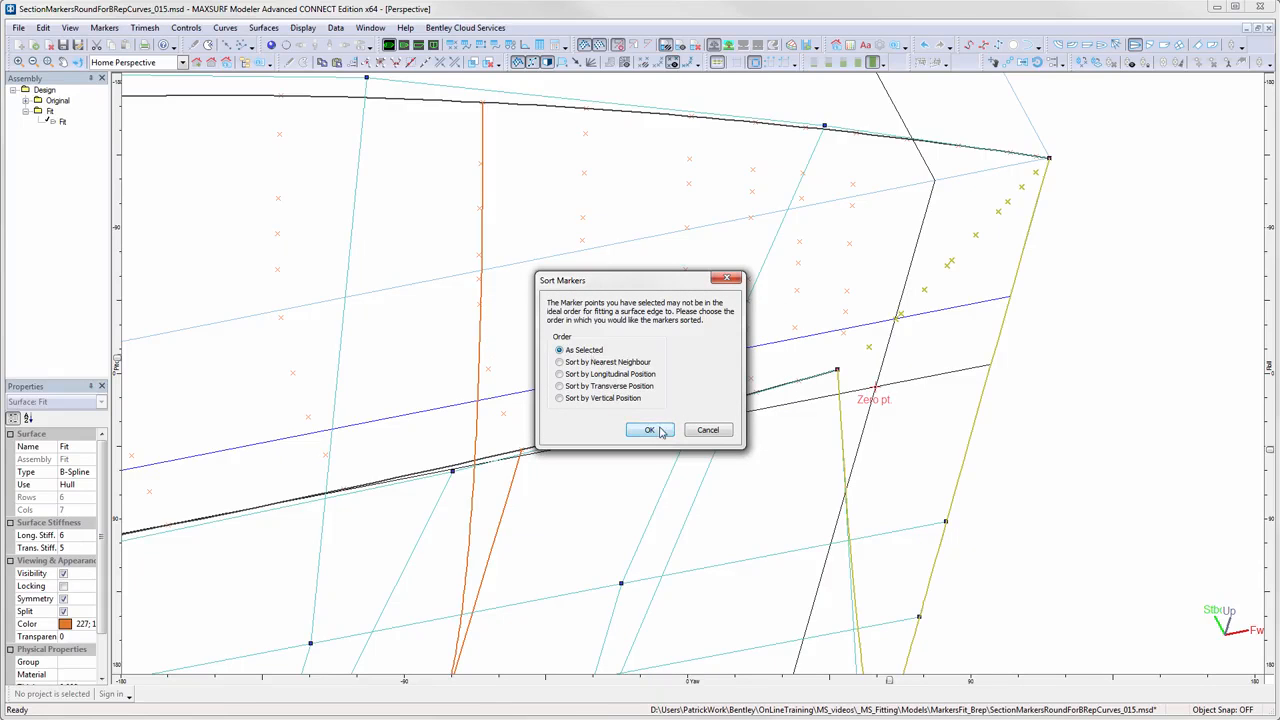
pyautogui.click(651, 430)
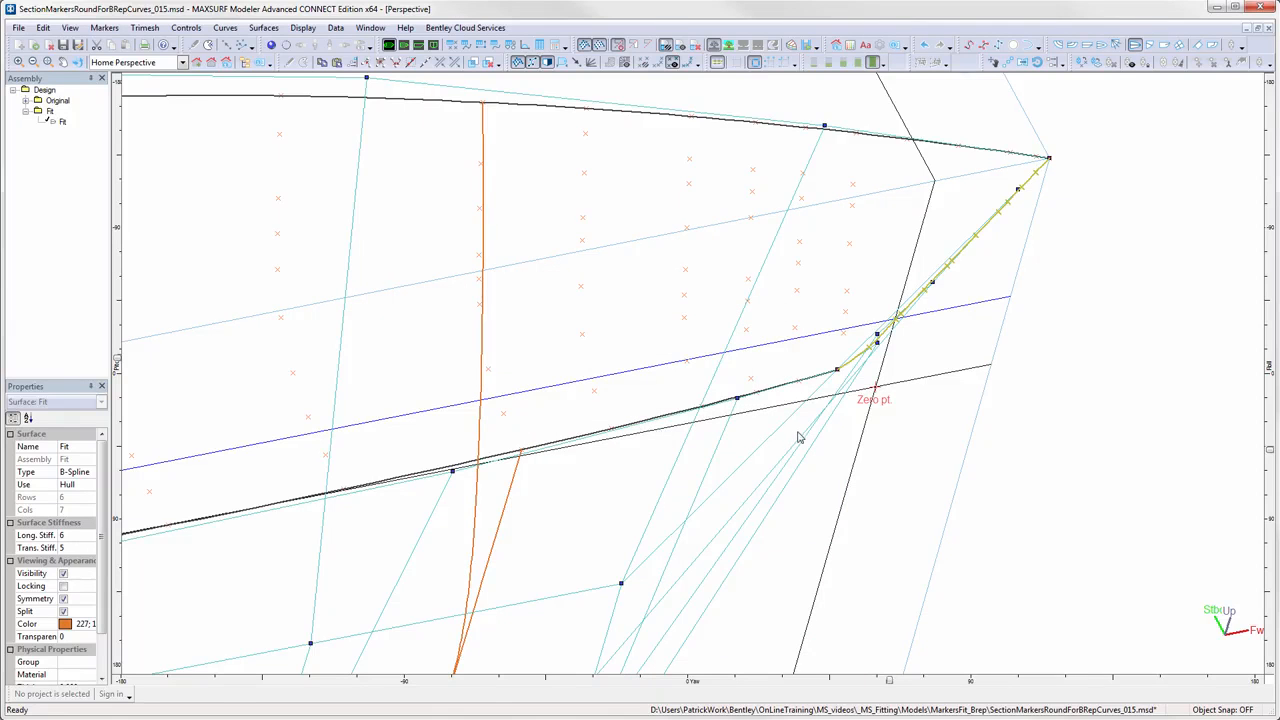
# Fair the Fit surface's deck edge in plan view by moving its column 2 and 3 control points, placing column 3 at an offset of about 1.86 m.
pyautogui.click(404, 47)
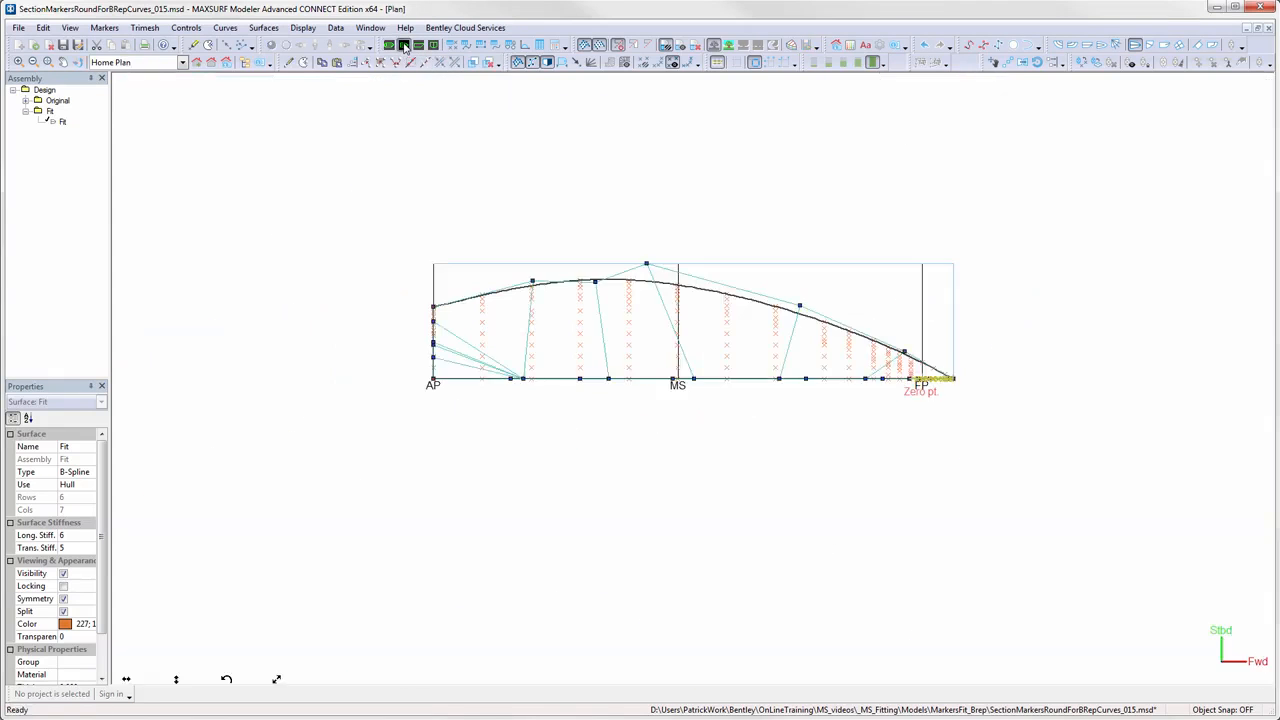
pyautogui.click(647, 266)
pyautogui.moveTo(647, 266); pyautogui.dragTo(690, 271)
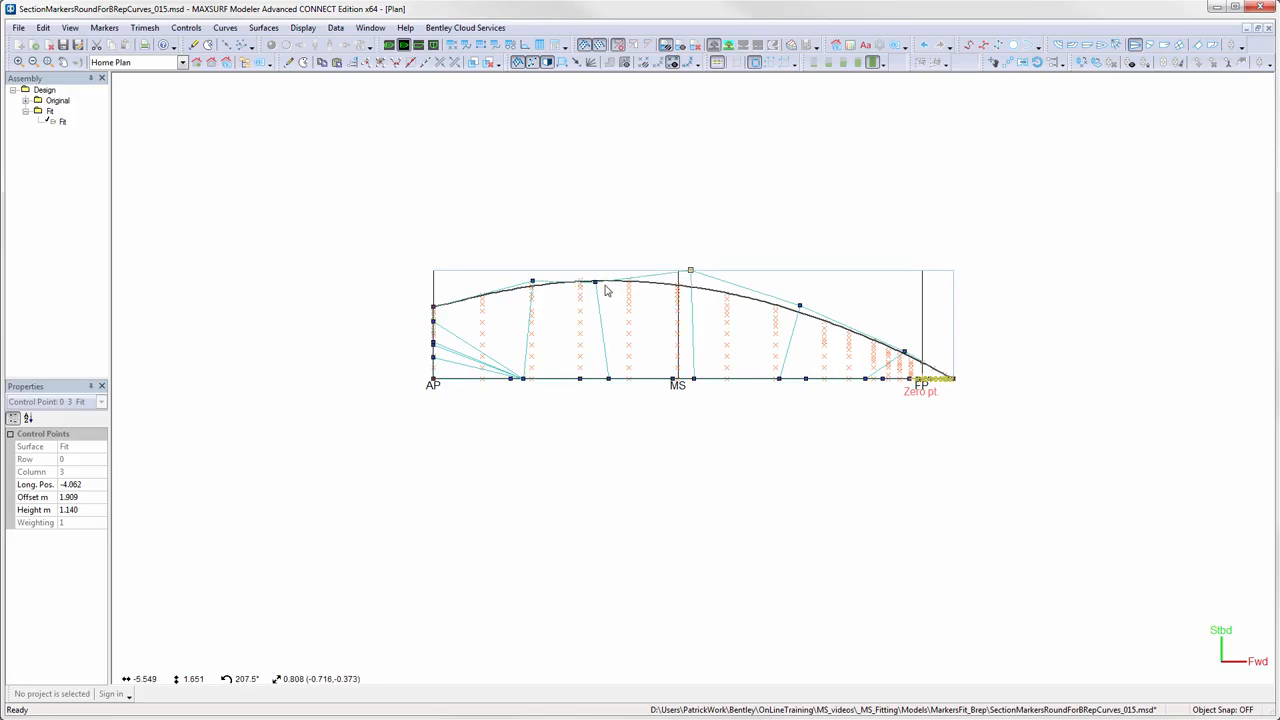
pyautogui.click(596, 283)
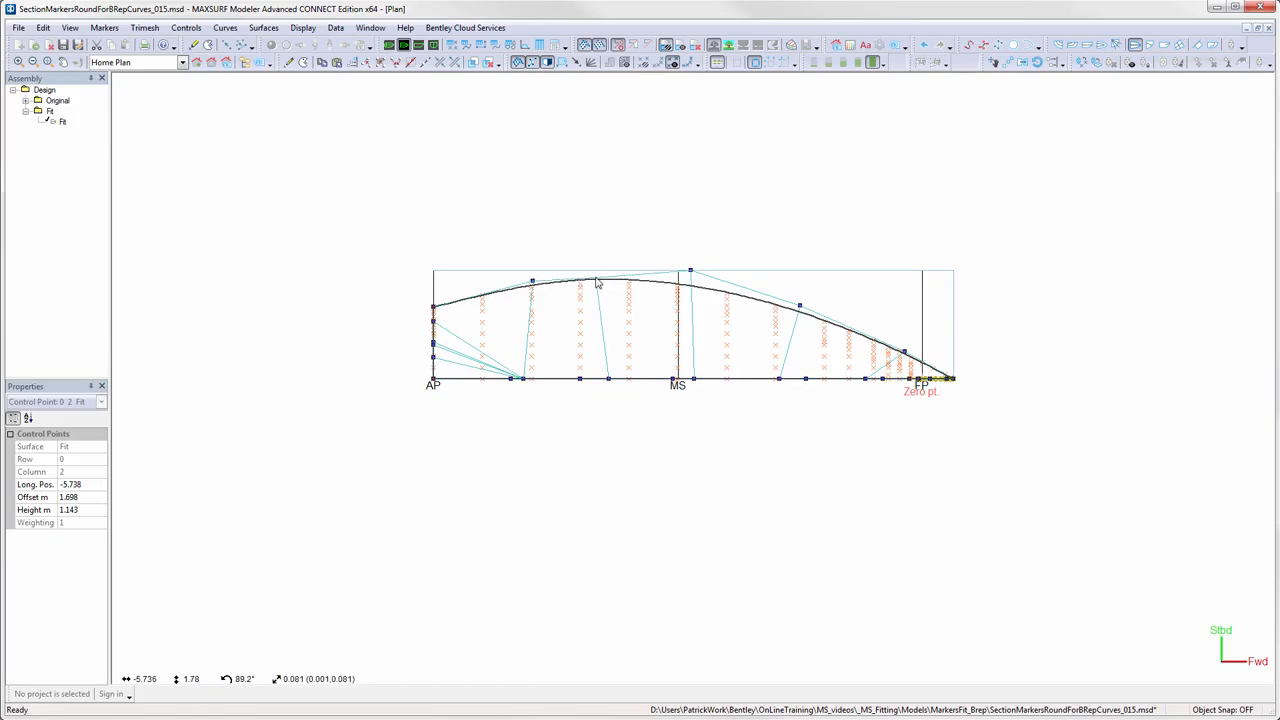
pyautogui.moveTo(596, 278); pyautogui.dragTo(595, 276)
pyautogui.moveTo(690, 272); pyautogui.dragTo(691, 277)
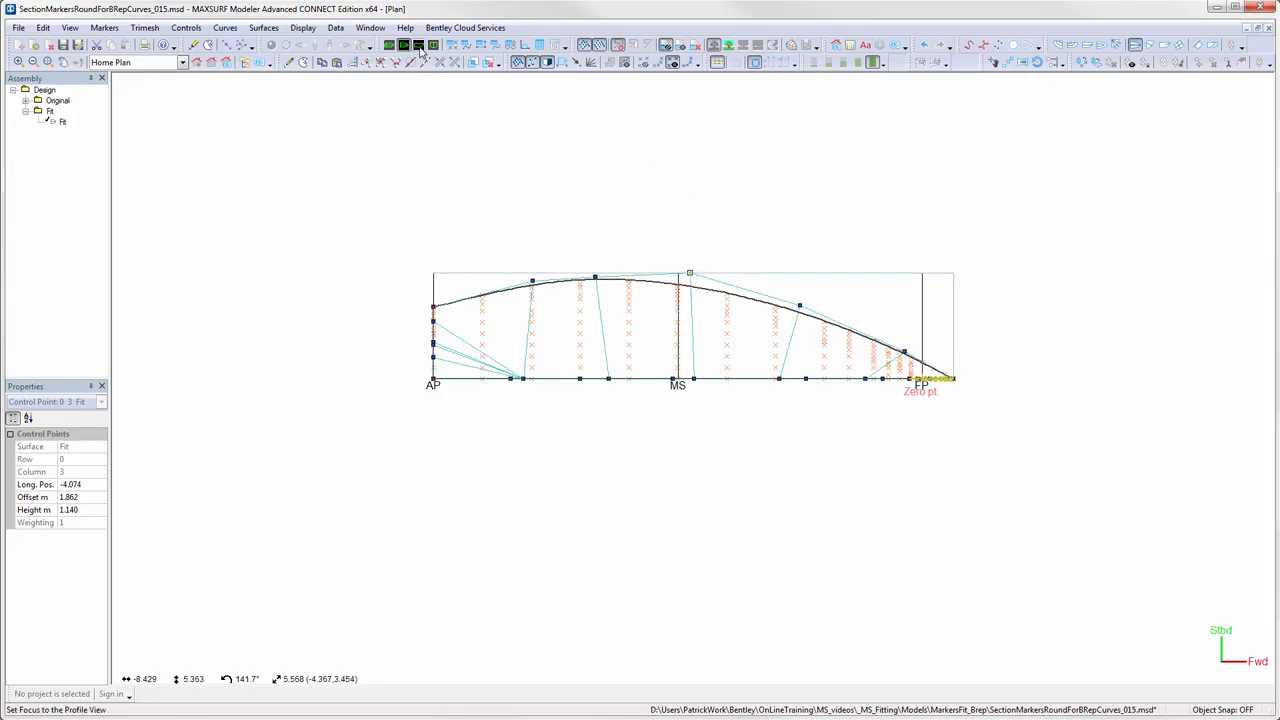
# Show the aftmost station in the body plan with the surface control net hidden and the markers connected along their stations.
pyautogui.click(418, 45)
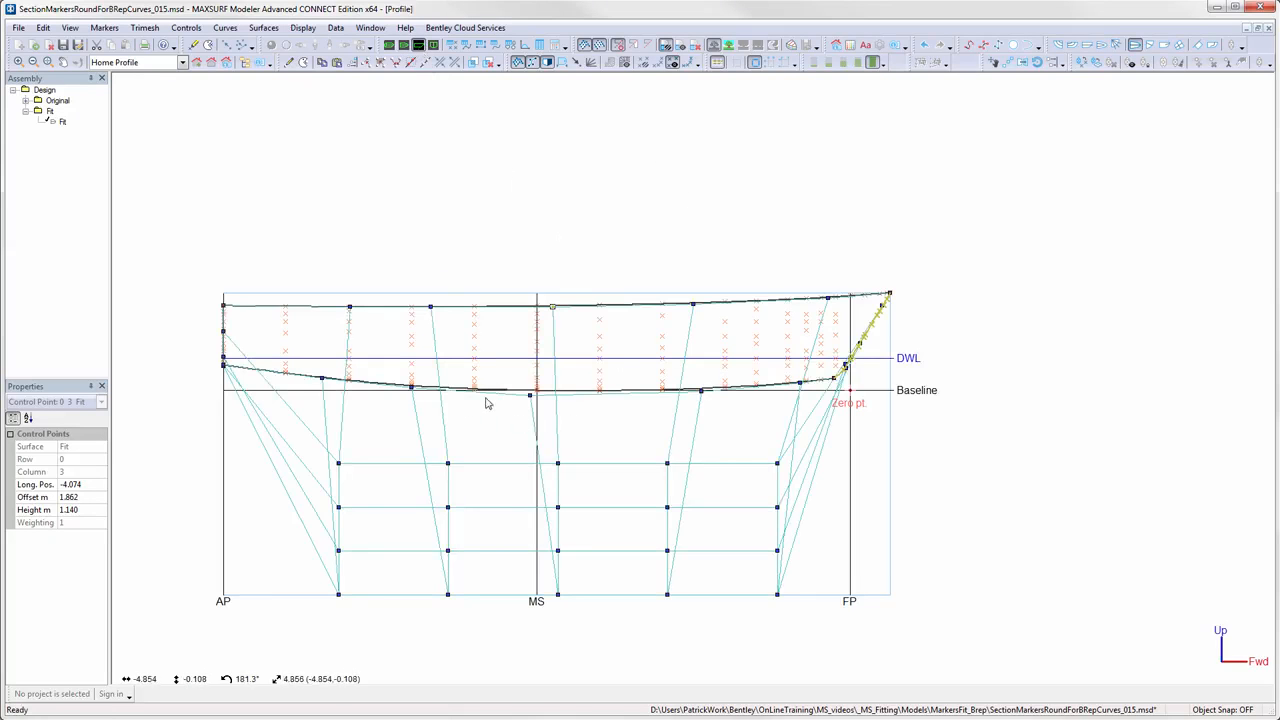
pyautogui.click(433, 47)
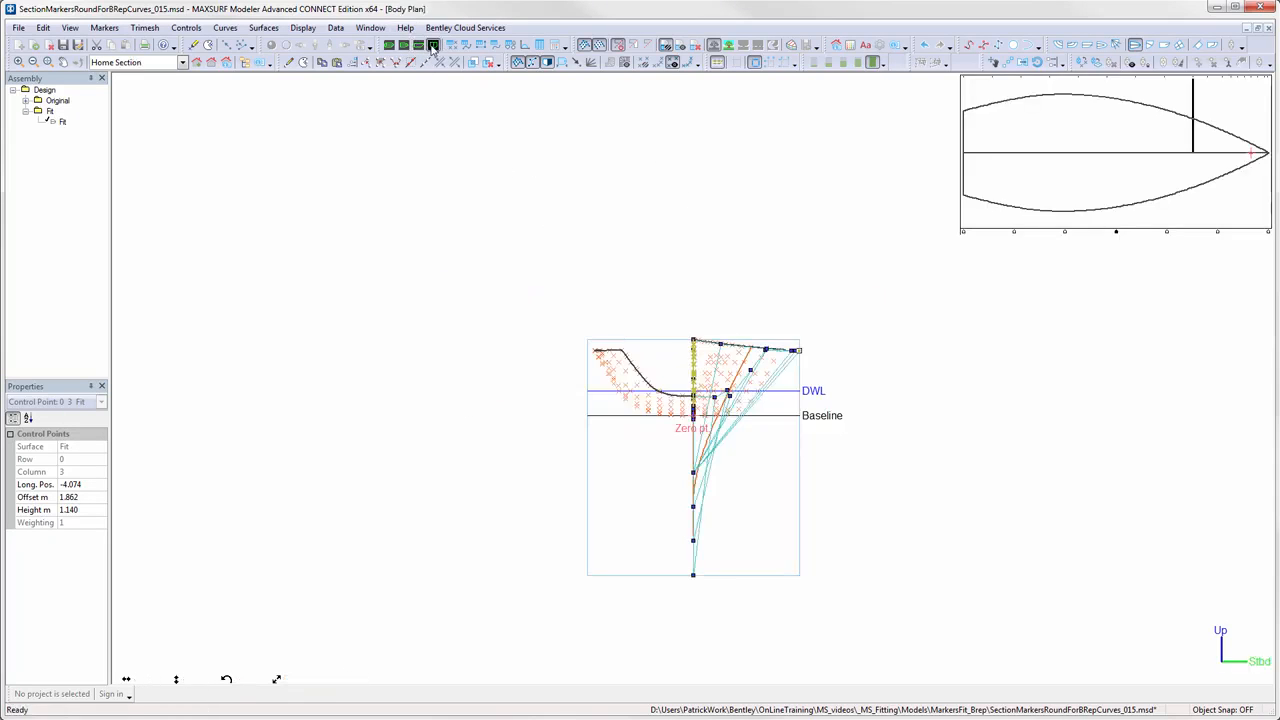
pyautogui.click(994, 264)
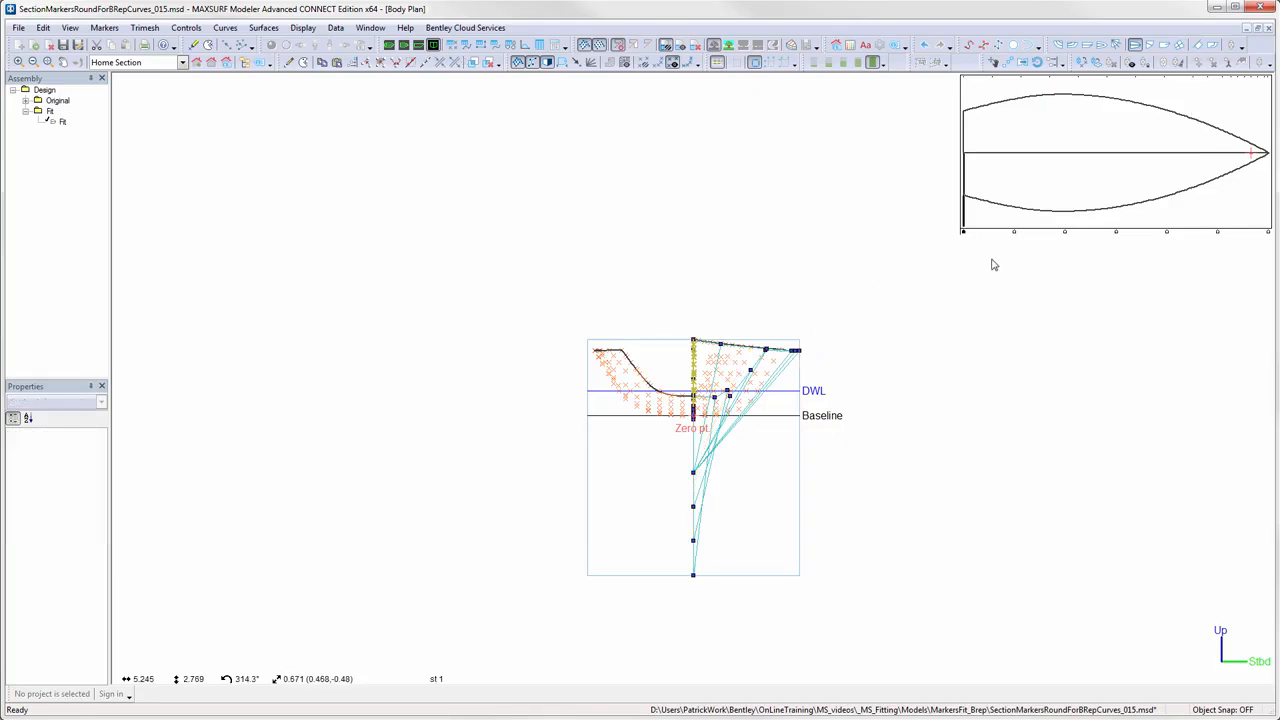
pyautogui.click(519, 63)
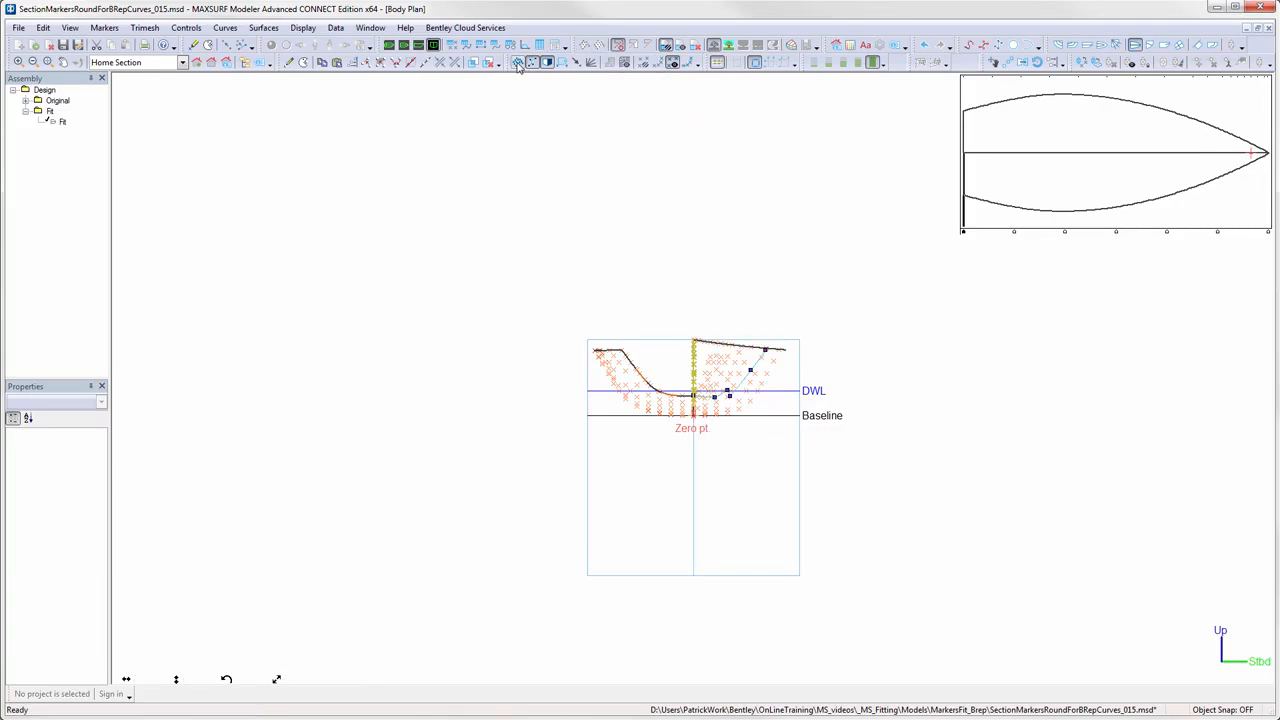
pyautogui.scroll(3, 727, 397)
pyautogui.scroll(1, 731, 400)
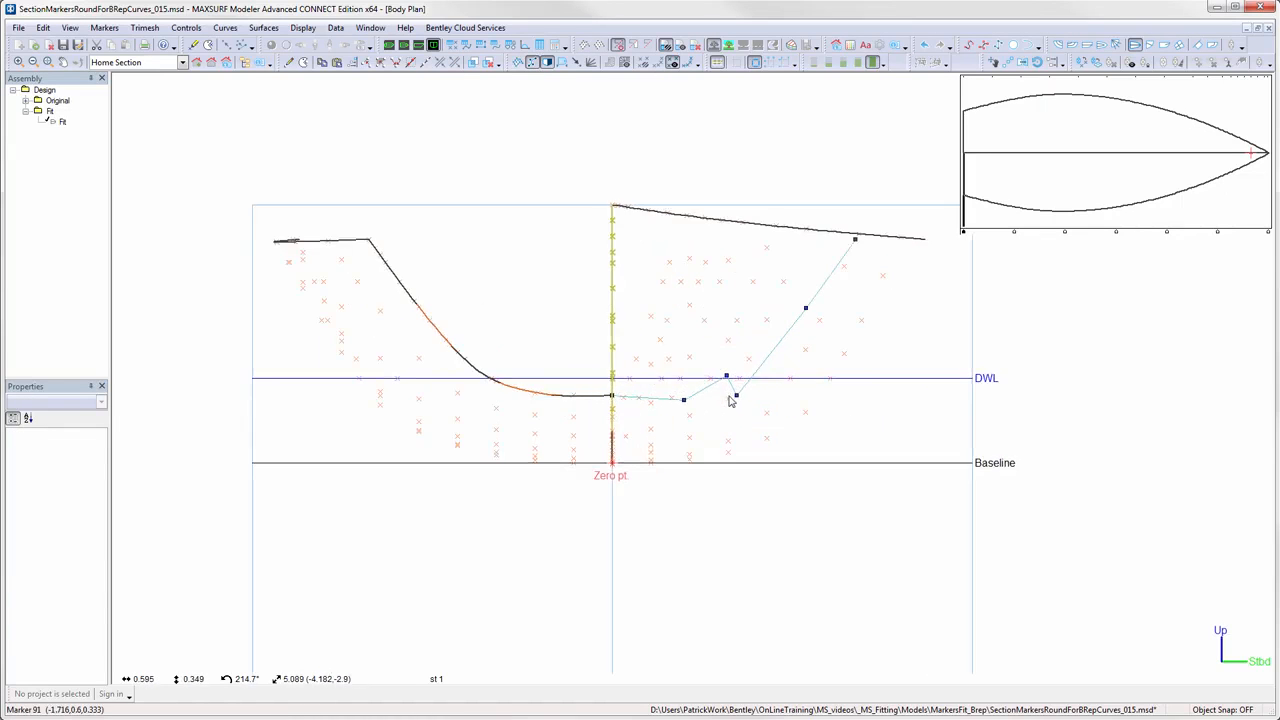
pyautogui.click(686, 62)
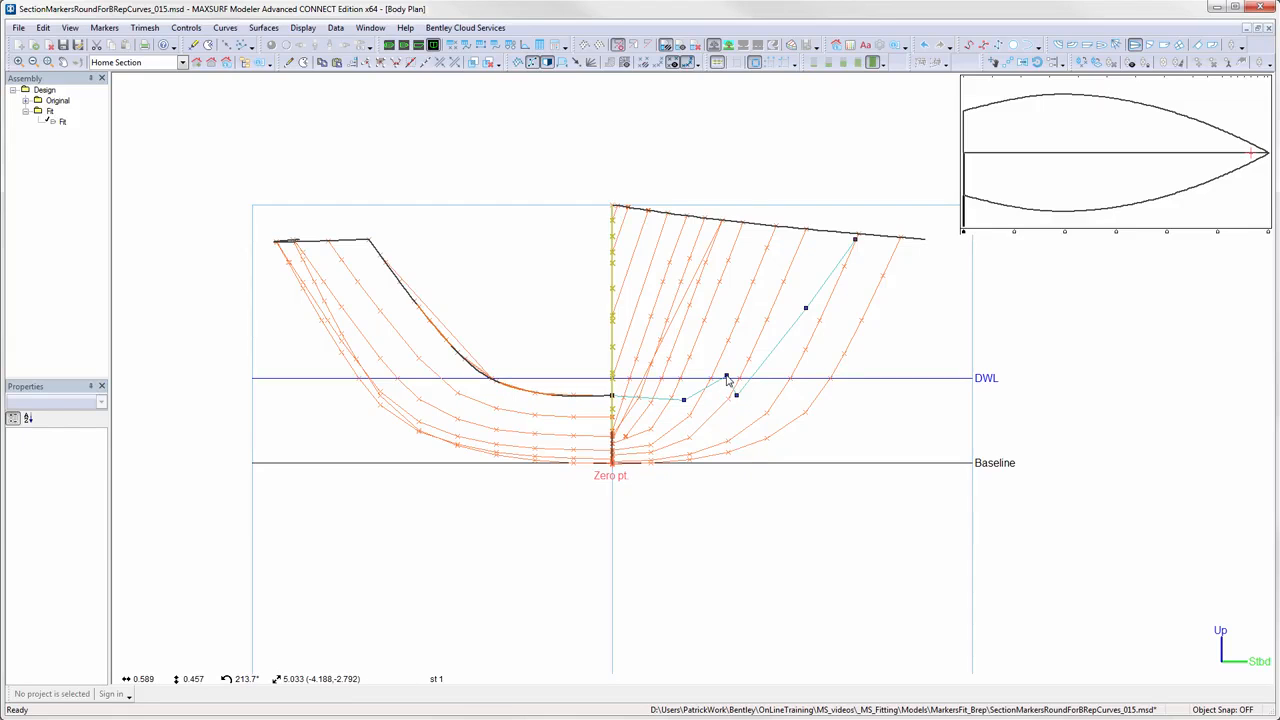
# Fair the transom edge by repositioning its bilge control points, and set the row 4 control point's height to 0.351 m.
pyautogui.moveTo(727, 380)
pyautogui.mouseDown()
pyautogui.moveTo(724, 400)
pyautogui.moveTo(749, 382)
pyautogui.moveTo(723, 391)
pyautogui.mouseUp()
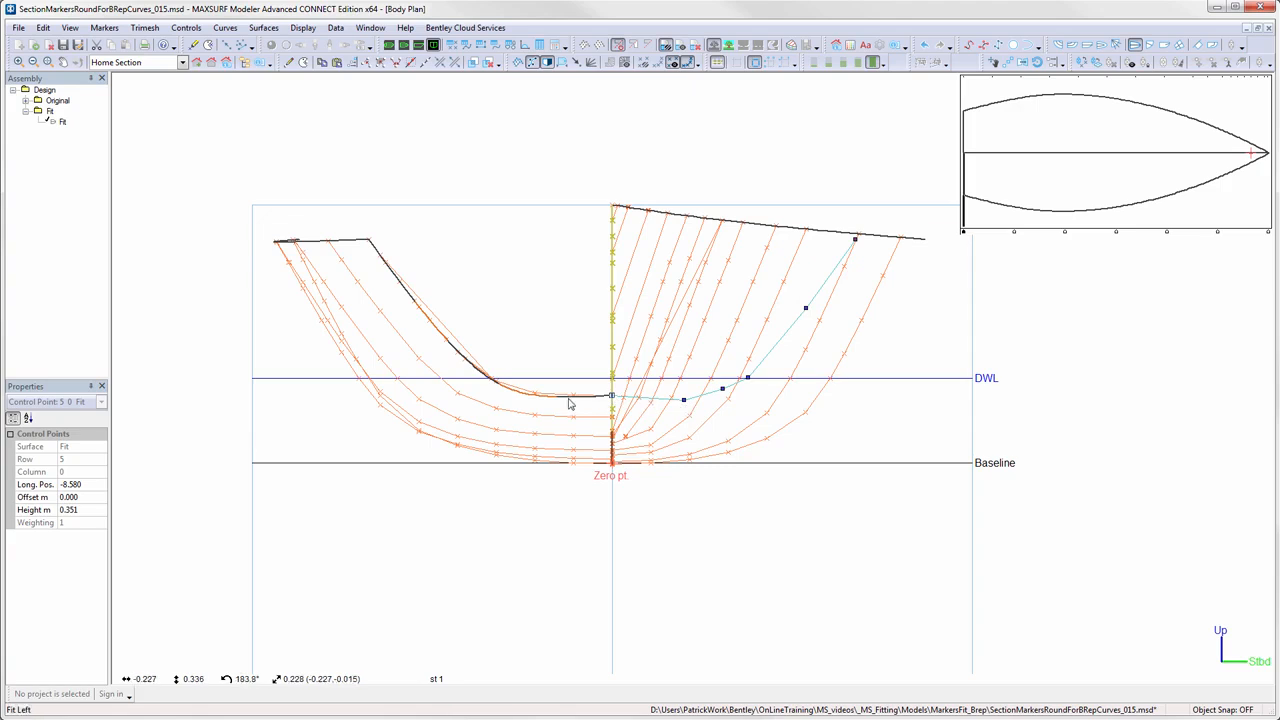
pyautogui.click(70, 510)
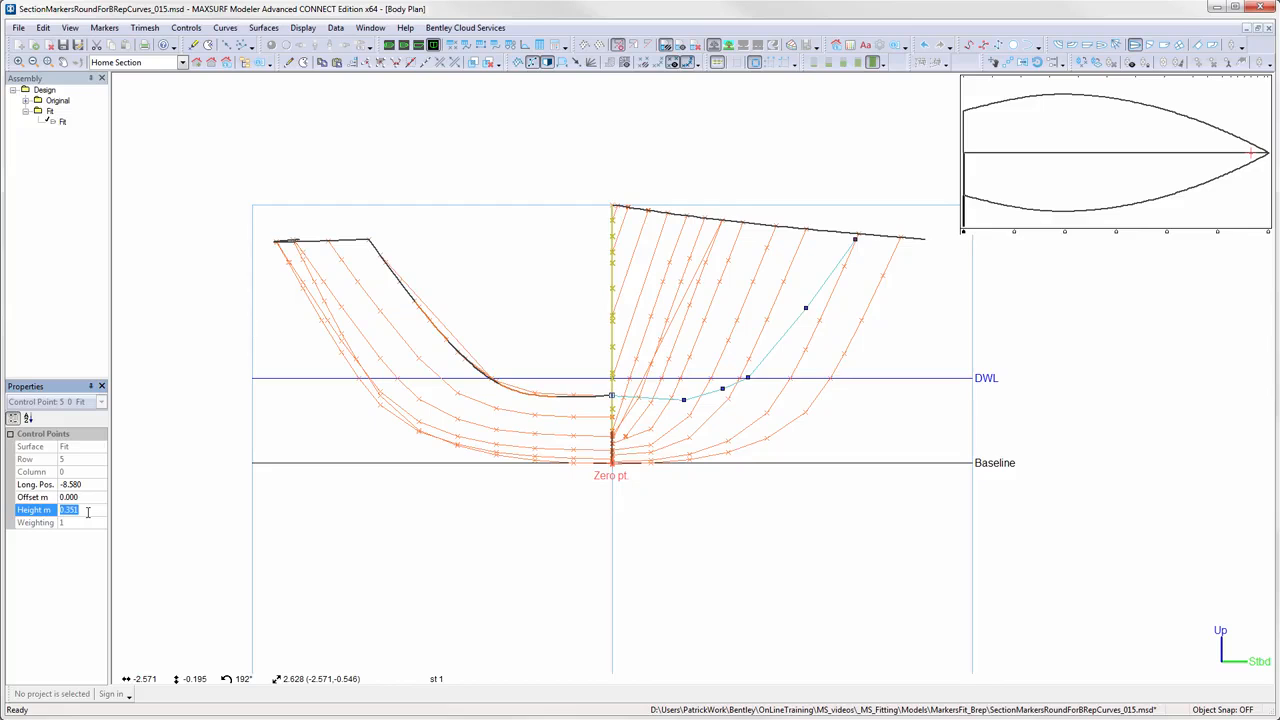
pyautogui.click(684, 401)
pyautogui.click(68, 510)
pyautogui.write('0.351')
pyautogui.press('Return')
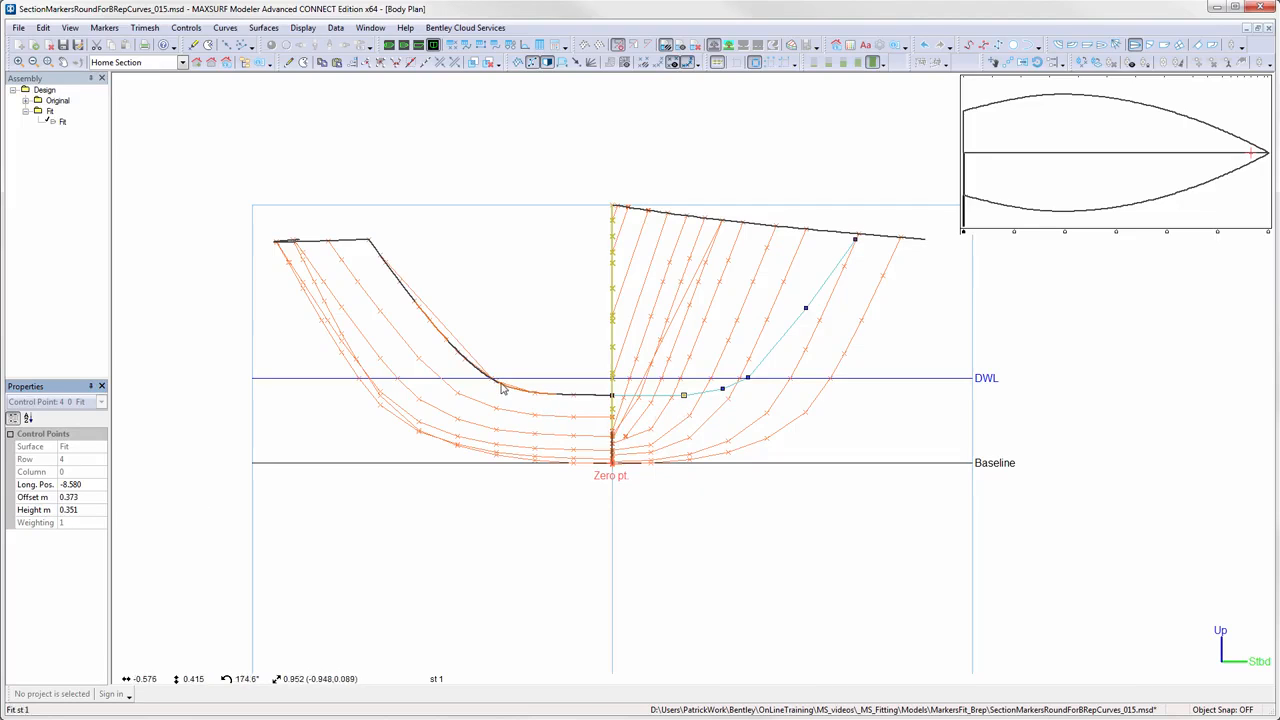
# Redisplay the full control net in the perspective view and smooth the Fit surface's interior controls.
pyautogui.click(390, 46)
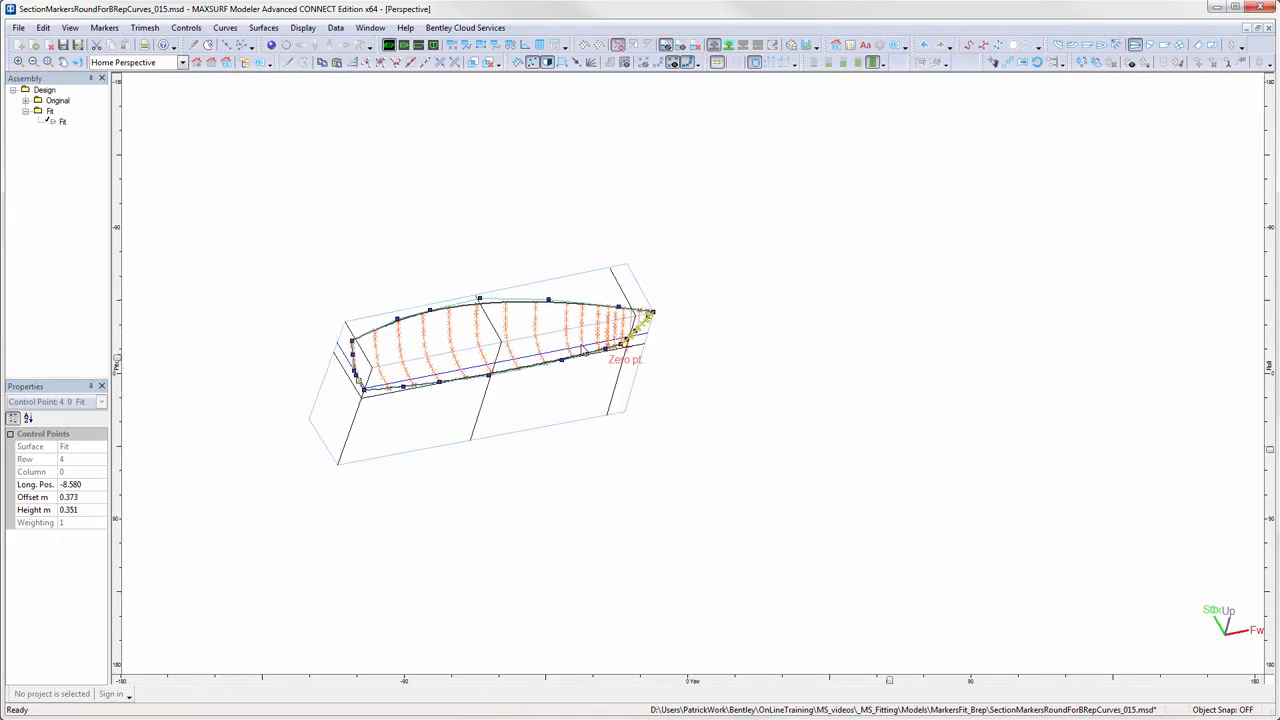
pyautogui.click(518, 62)
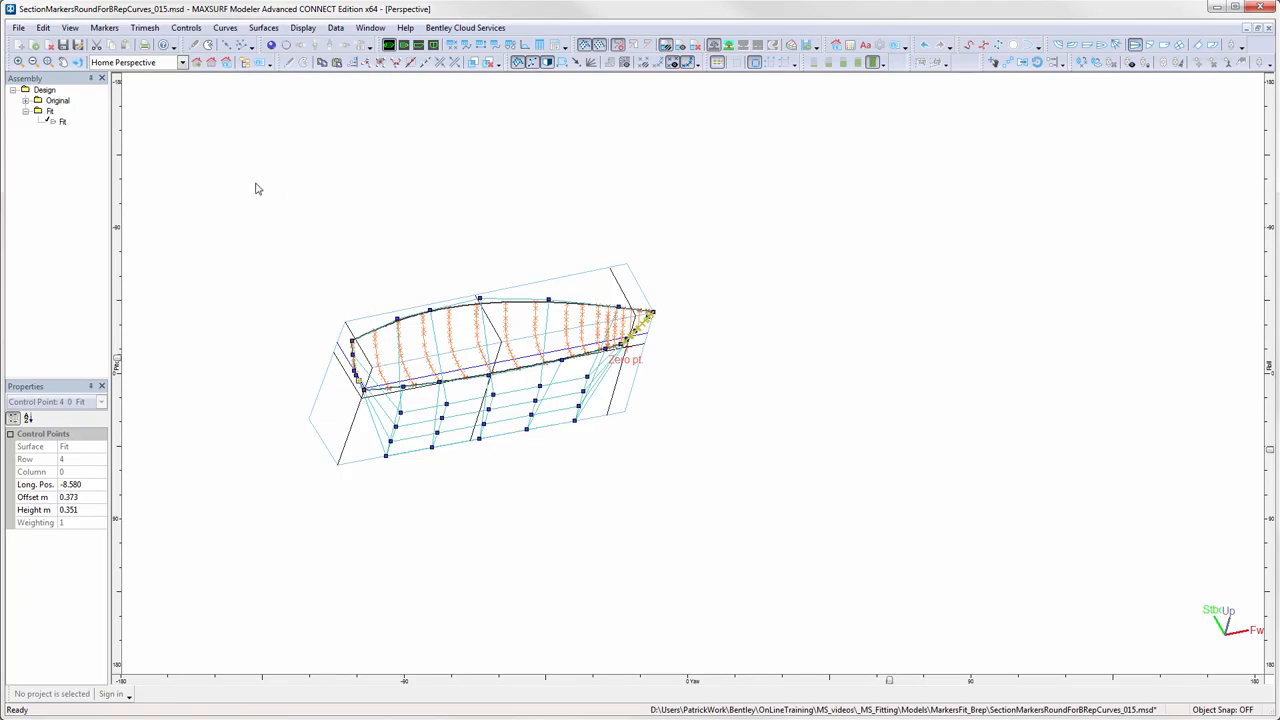
pyautogui.click(104, 28)
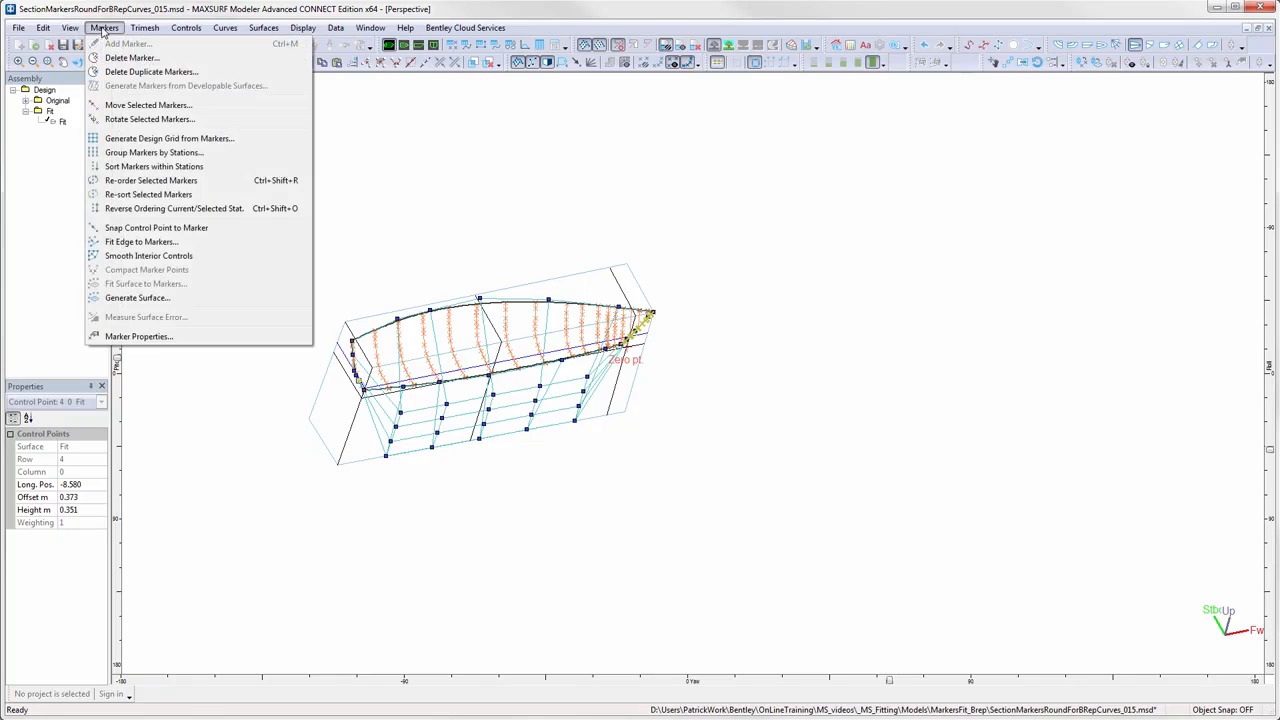
pyautogui.click(148, 256)
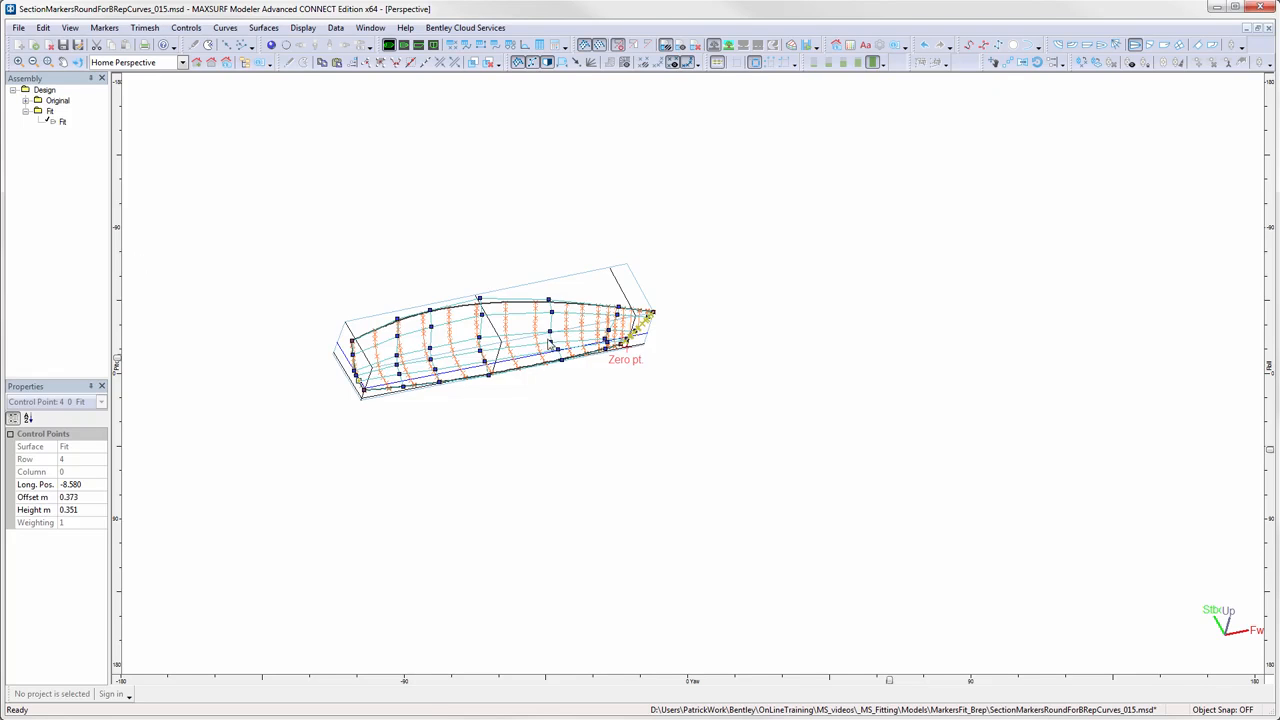
# Display the Fit surface's section contours and orbit the perspective view to compare them with the station markers.
pyautogui.scroll(3, 580, 333)
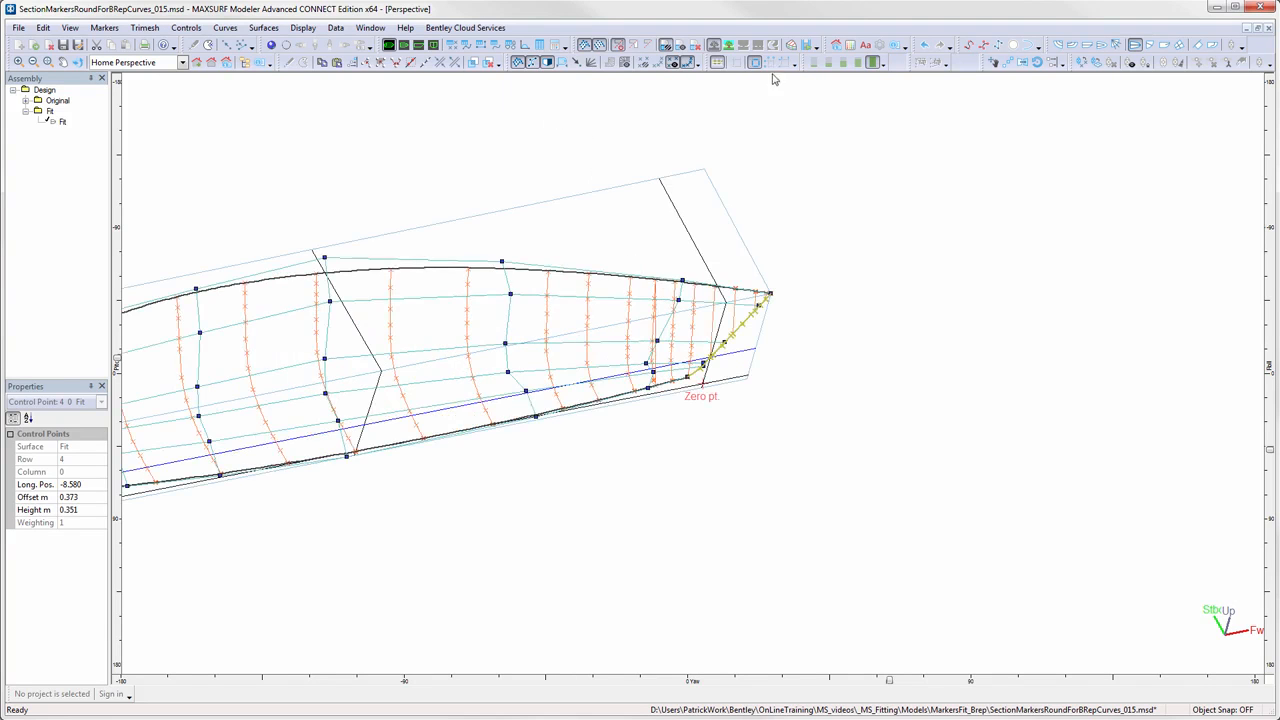
pyautogui.click(1058, 45)
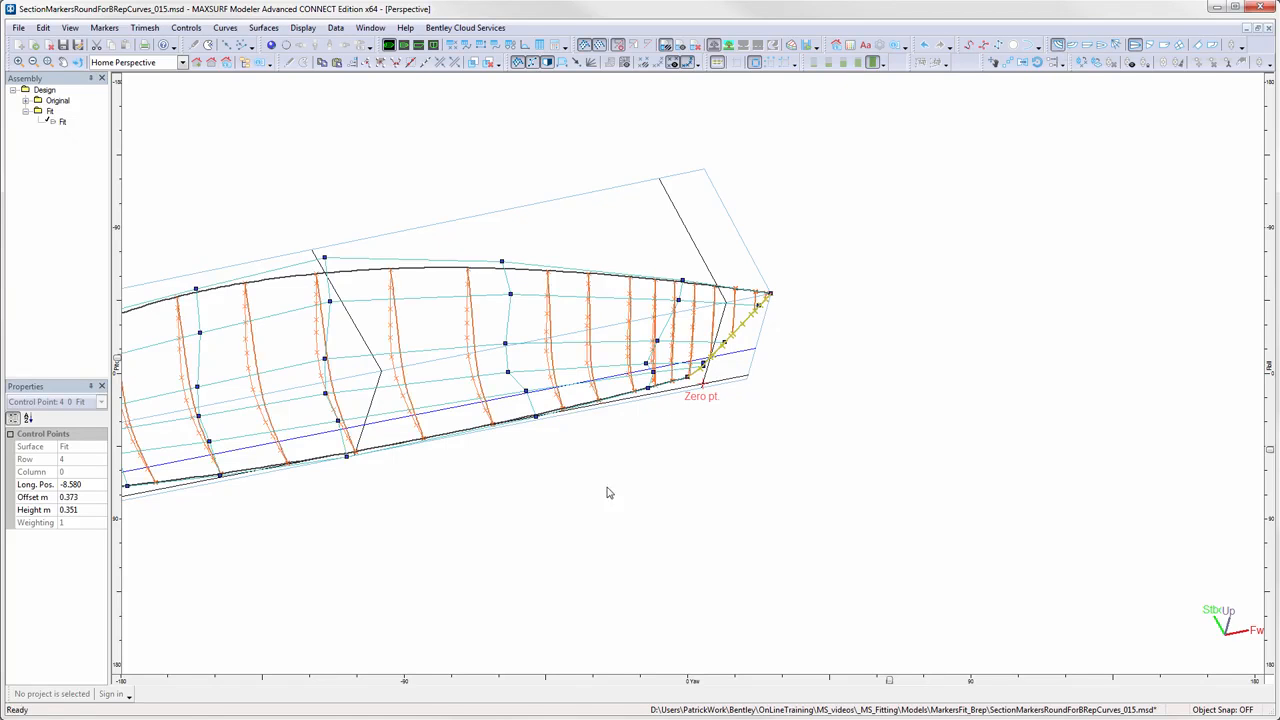
pyautogui.moveTo(893, 682); pyautogui.dragTo(737, 682)
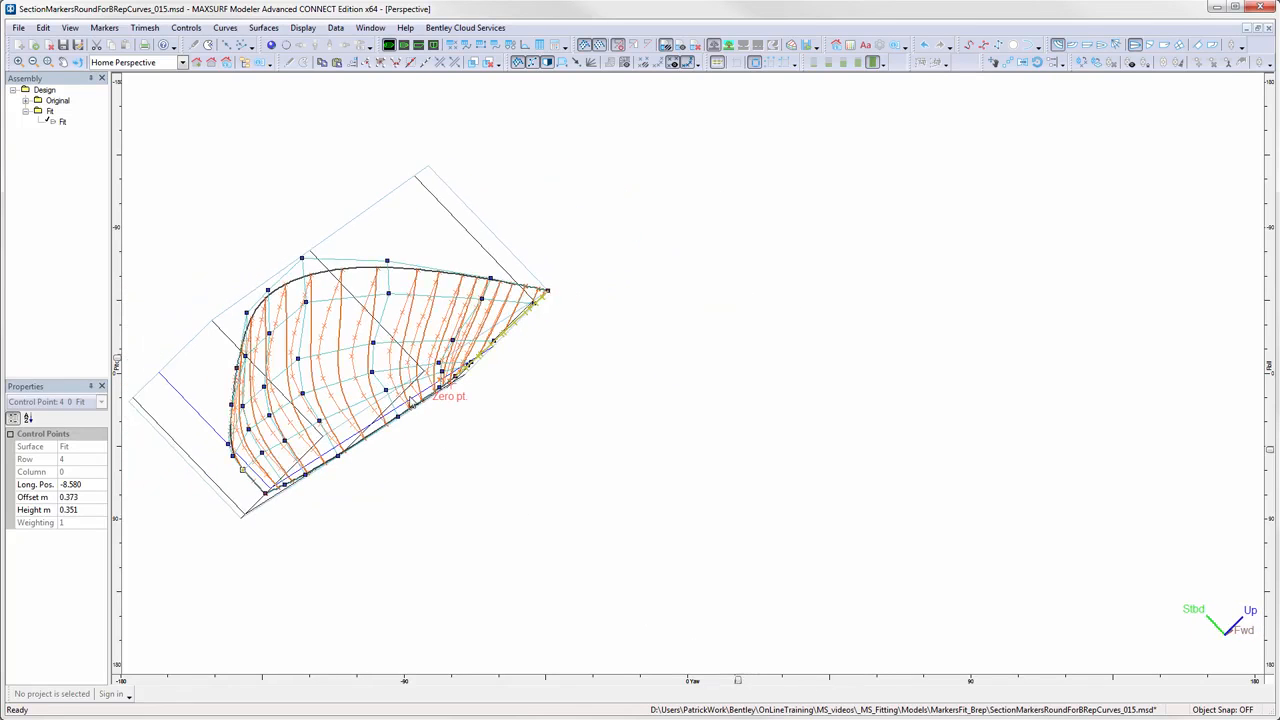
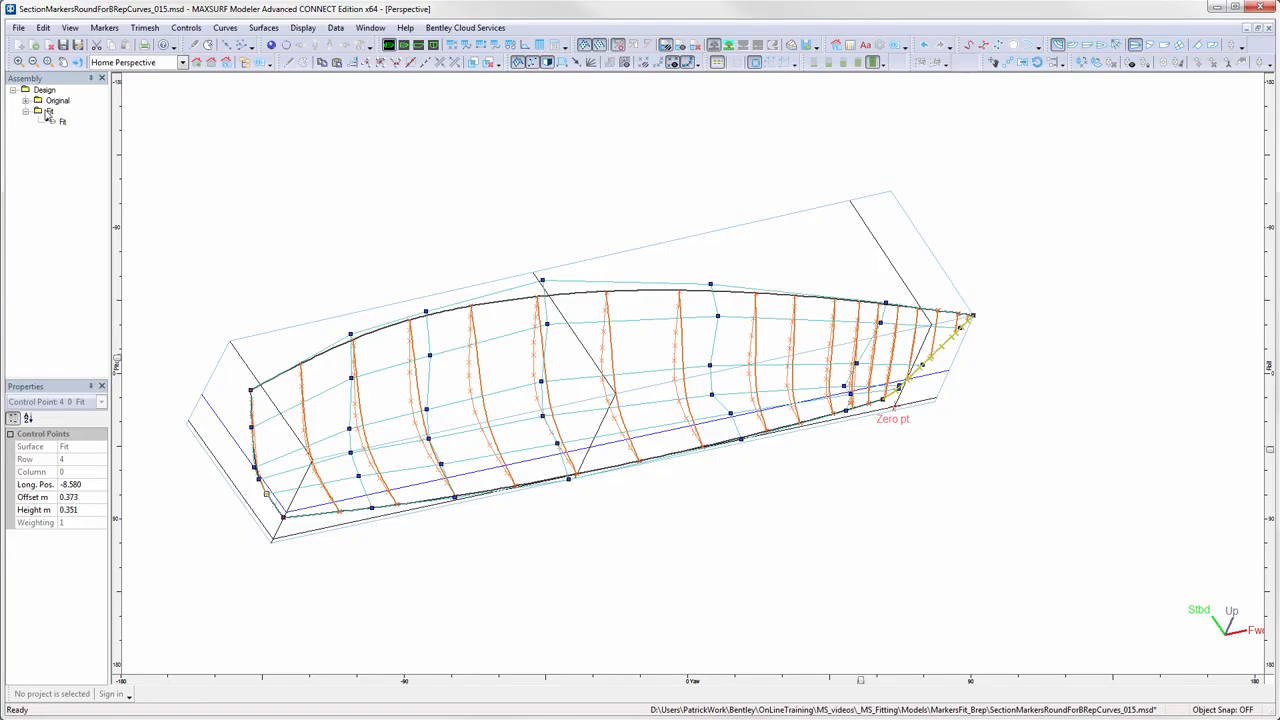
# Hide the Fit assembly and make the deck, keel, transom and stem curves visible.
pyautogui.rightClick(50, 112)
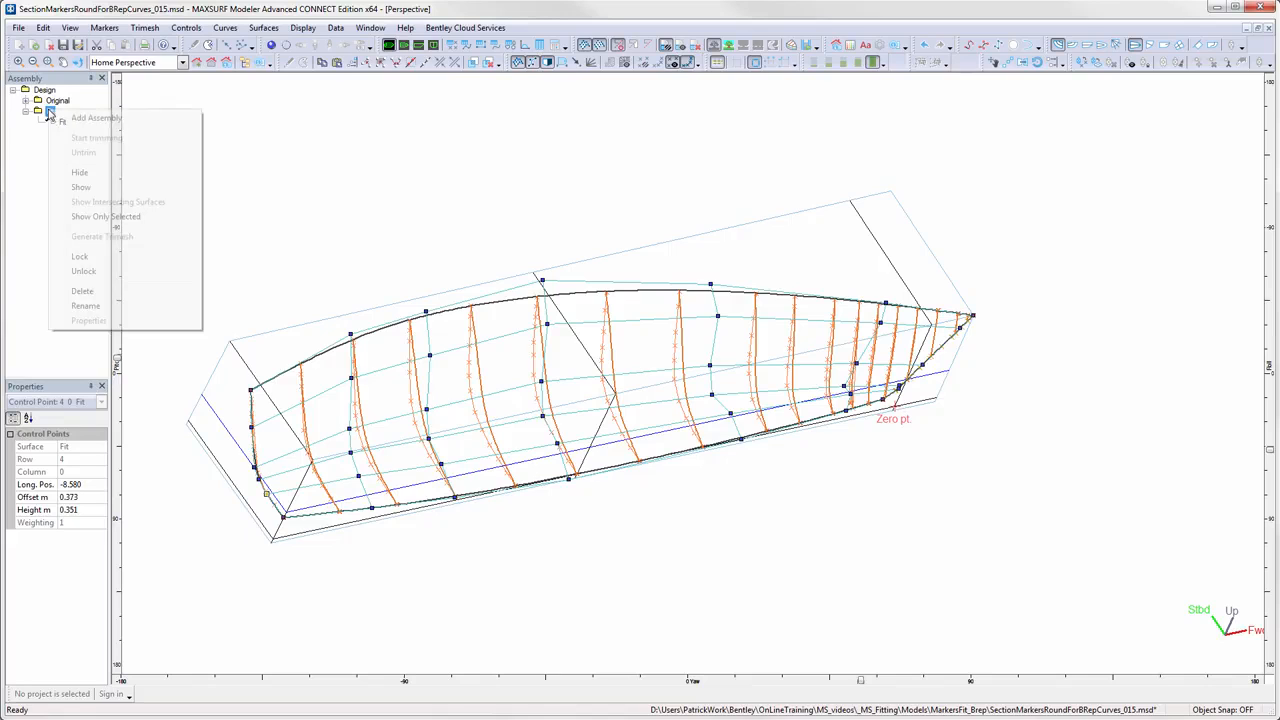
pyautogui.click(86, 175)
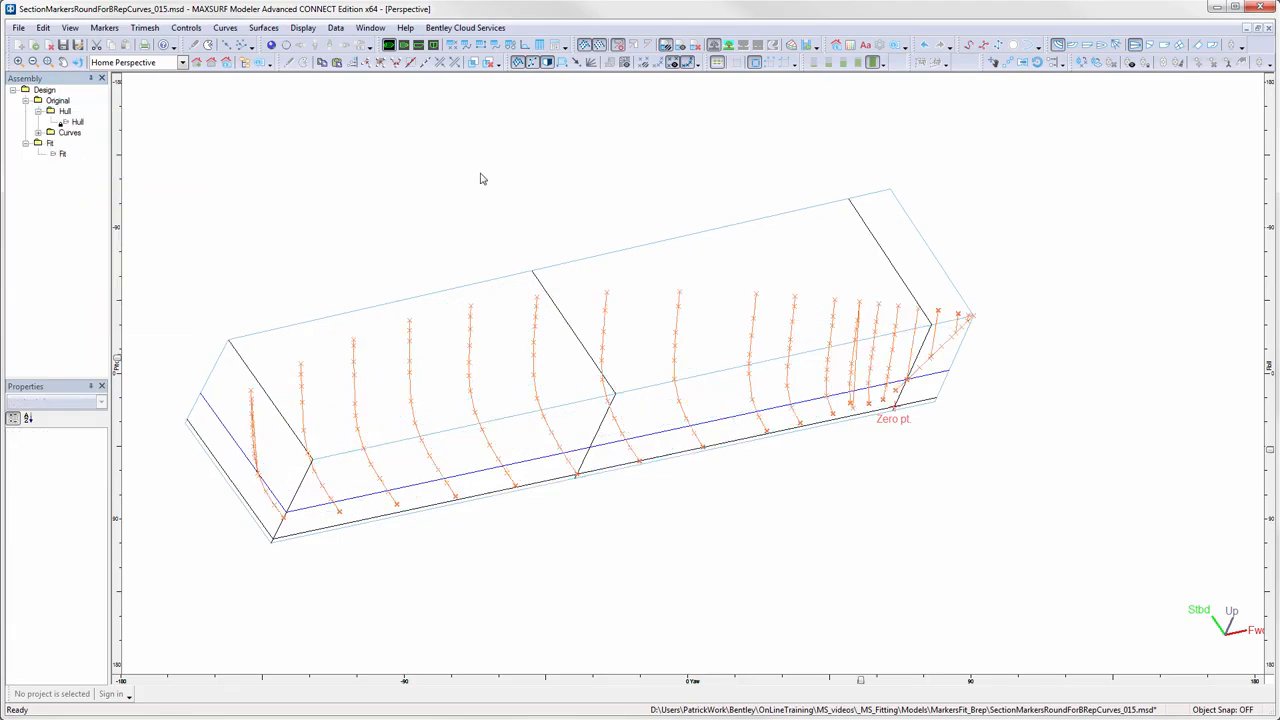
pyautogui.click(225, 28)
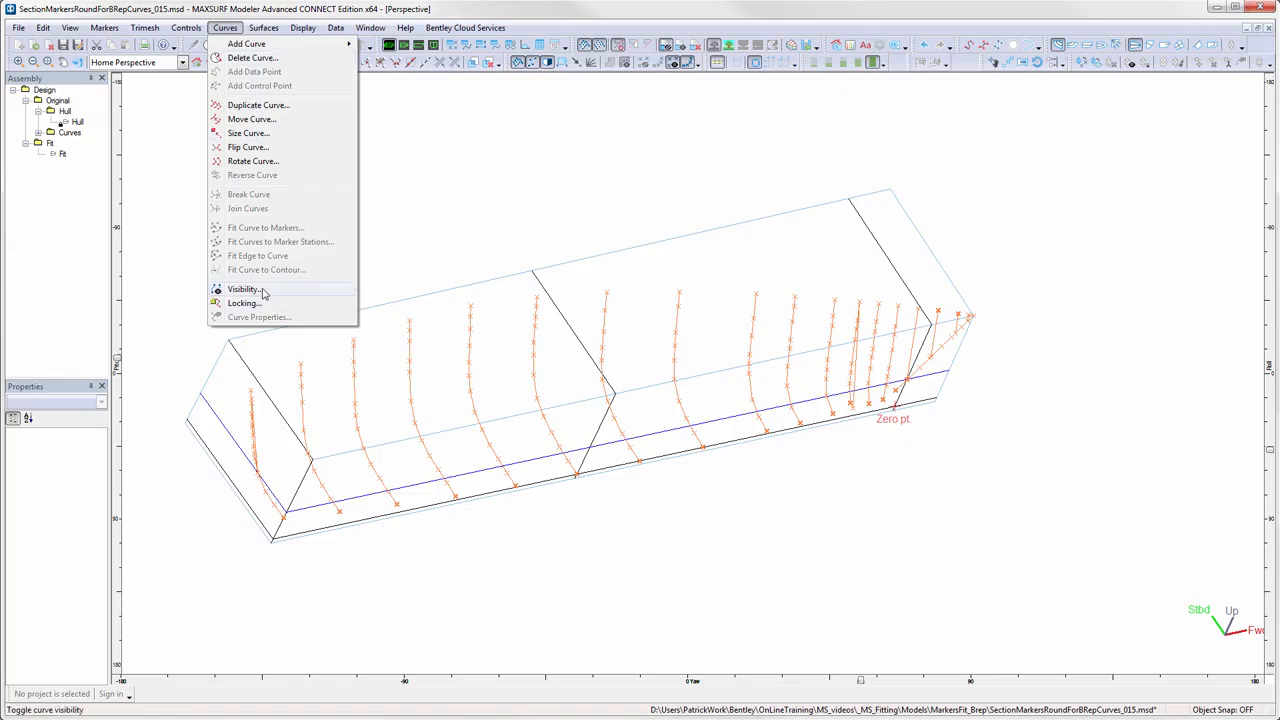
pyautogui.click(245, 289)
pyautogui.click(273, 229)
pyautogui.click(268, 216)
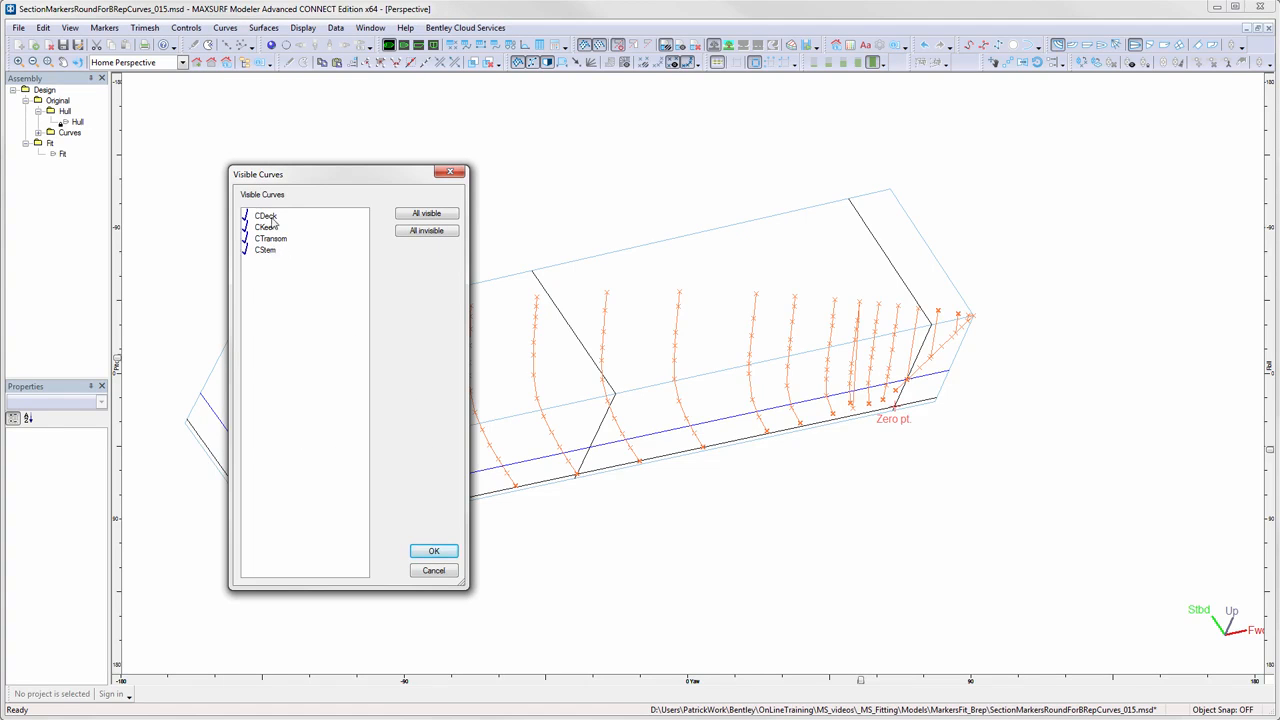
pyautogui.click(434, 551)
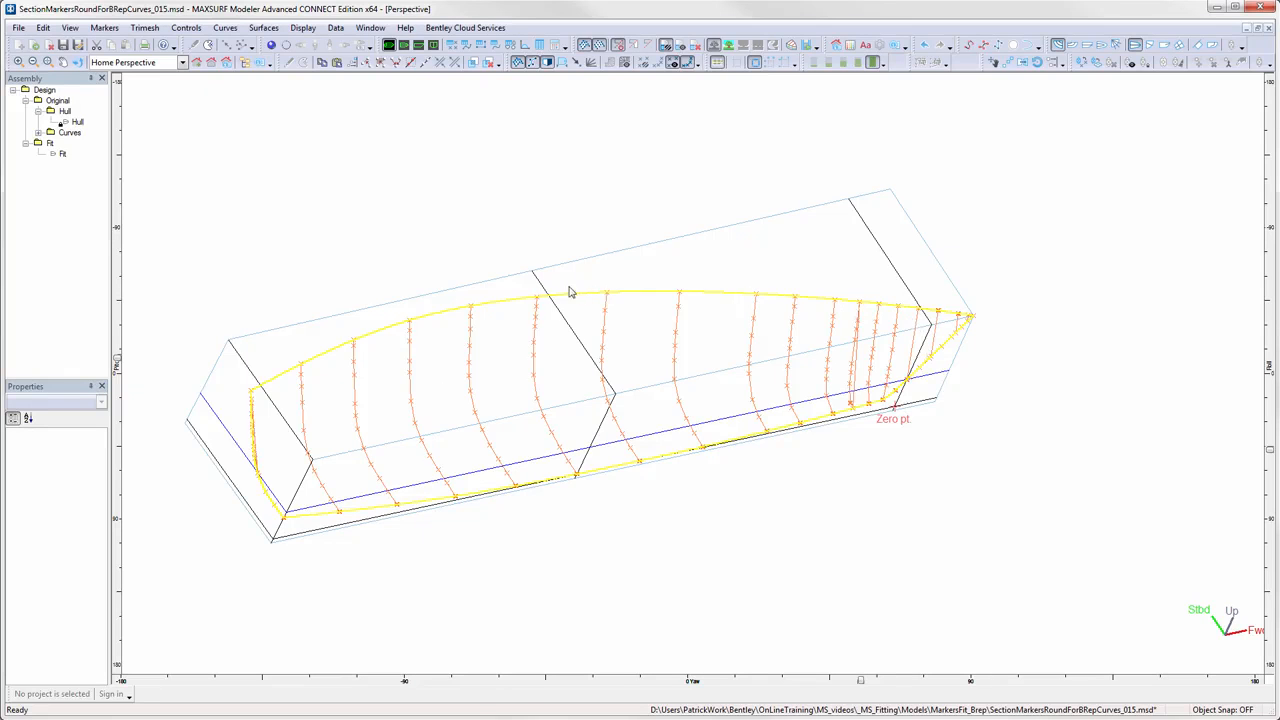
# Create a four-sided patch surface from the deck, transom, keel and stem boundary curves.
pyautogui.click(643, 296)
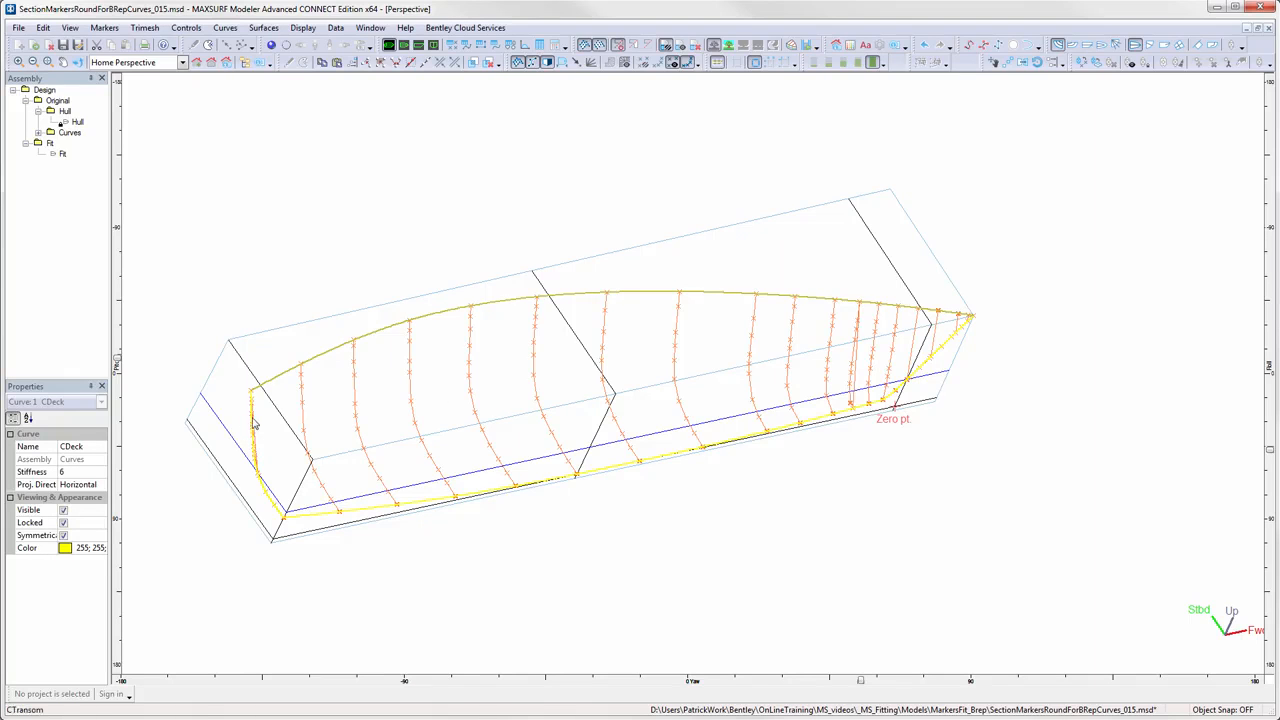
pyautogui.keyDown('shift'); pyautogui.click(254, 422); pyautogui.keyUp('shift')
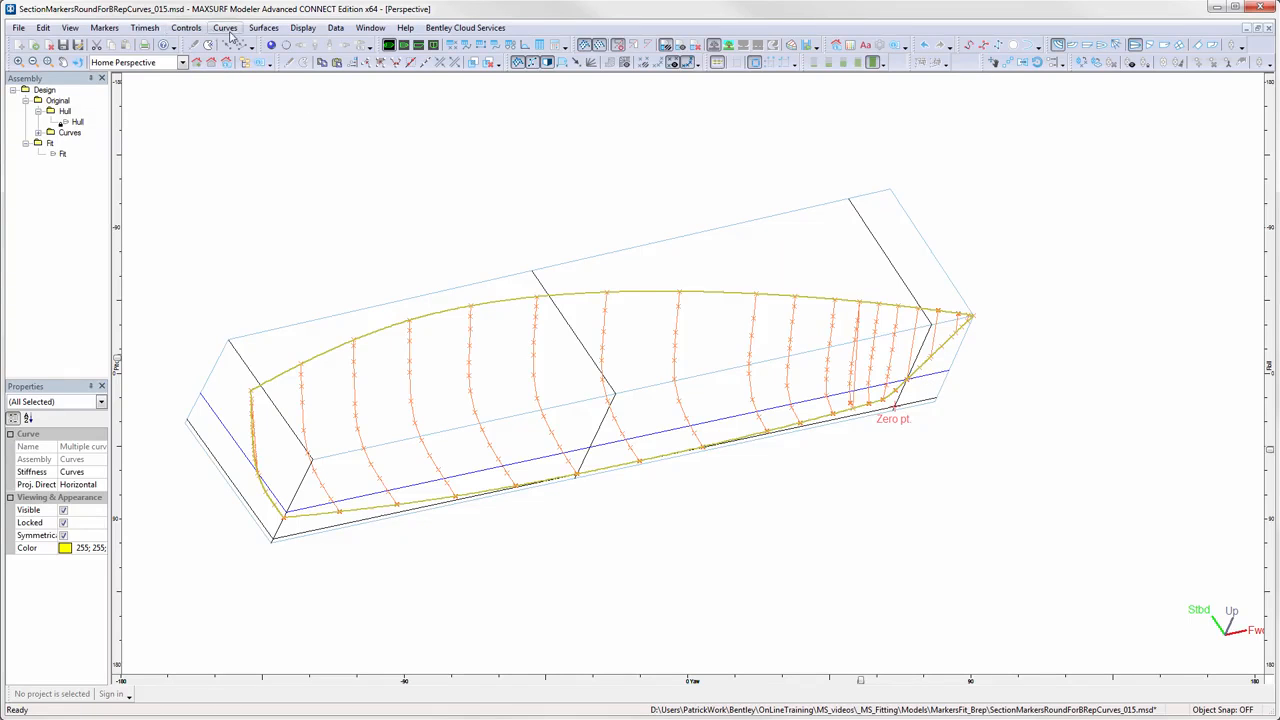
pyautogui.click(265, 30)
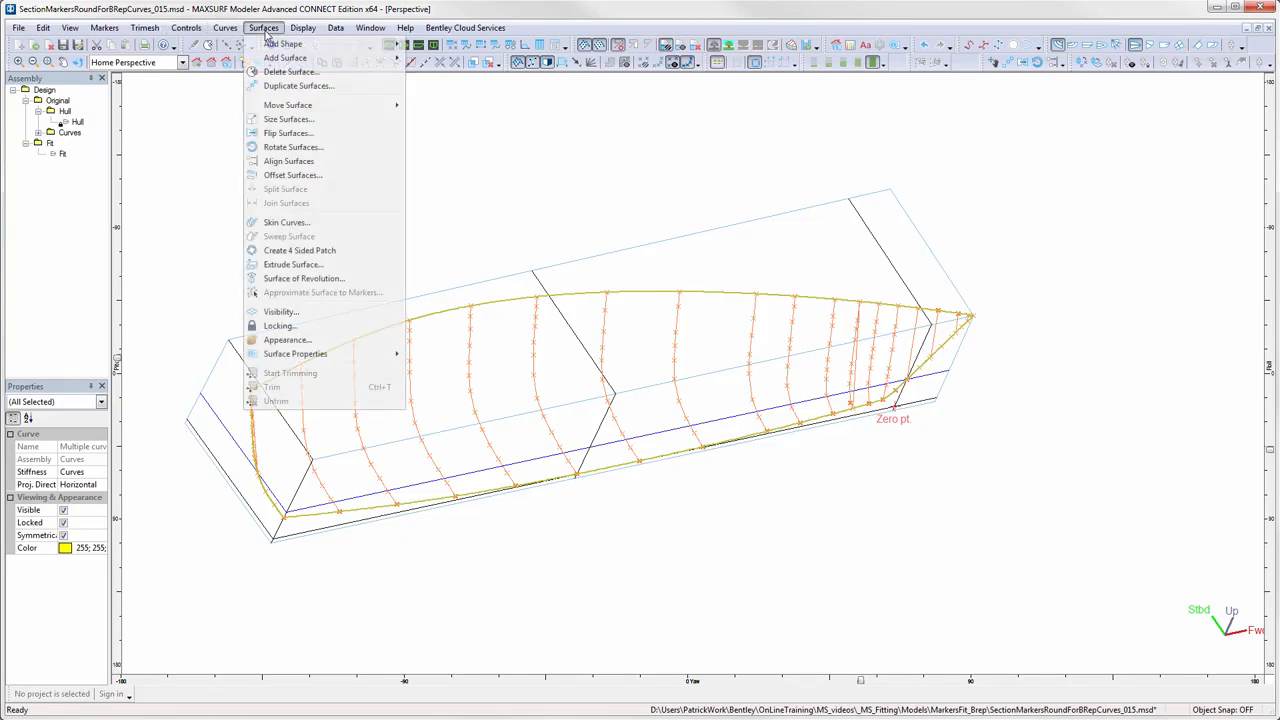
pyautogui.click(273, 253)
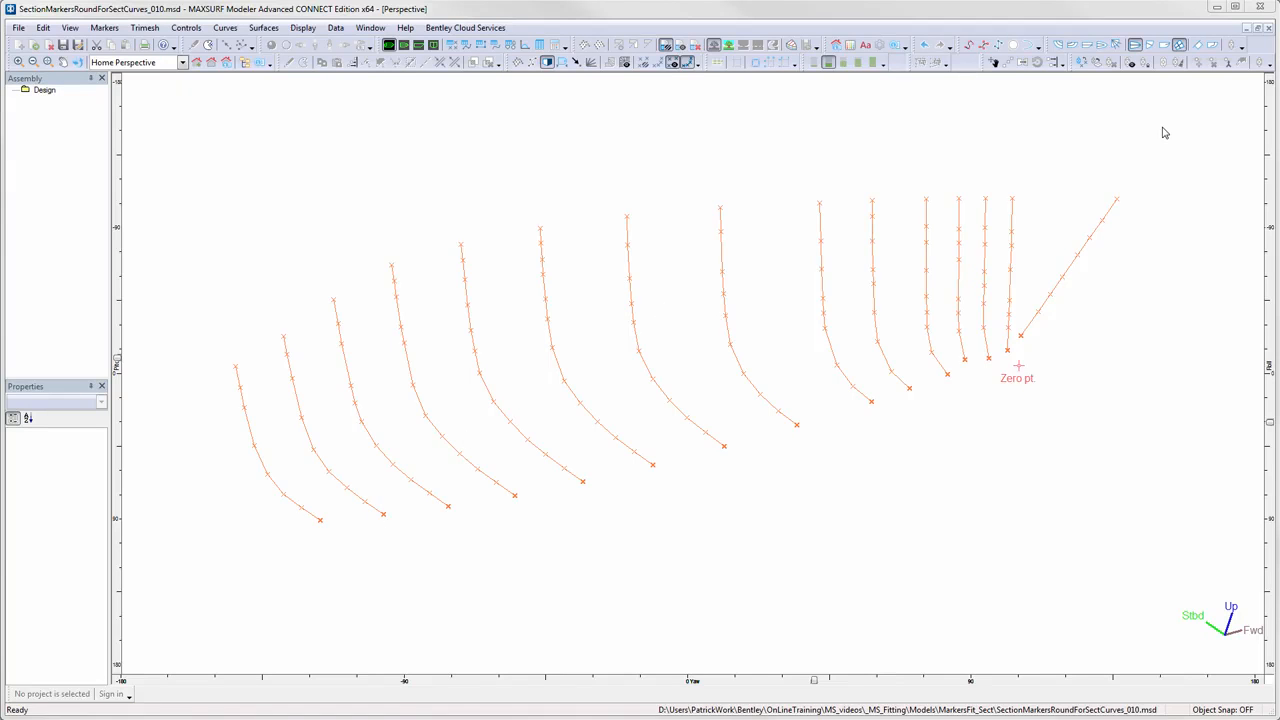
# Fit curves to all the marker stations using Exact Fit with stiffness 4, and lock all the resulting curves.
pyautogui.moveTo(1162, 128)
pyautogui.mouseDown()
pyautogui.moveTo(943, 309)
pyautogui.moveTo(394, 476)
pyautogui.moveTo(223, 550)
pyautogui.mouseUp()
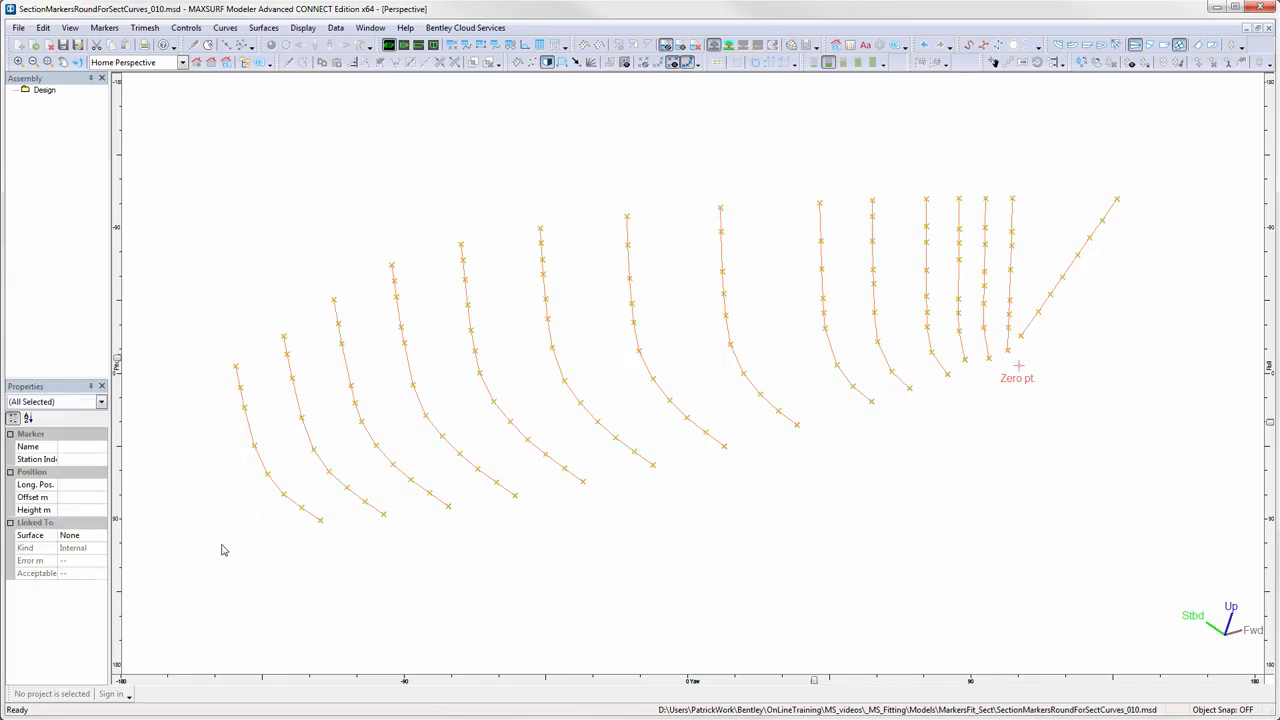
pyautogui.click(225, 27)
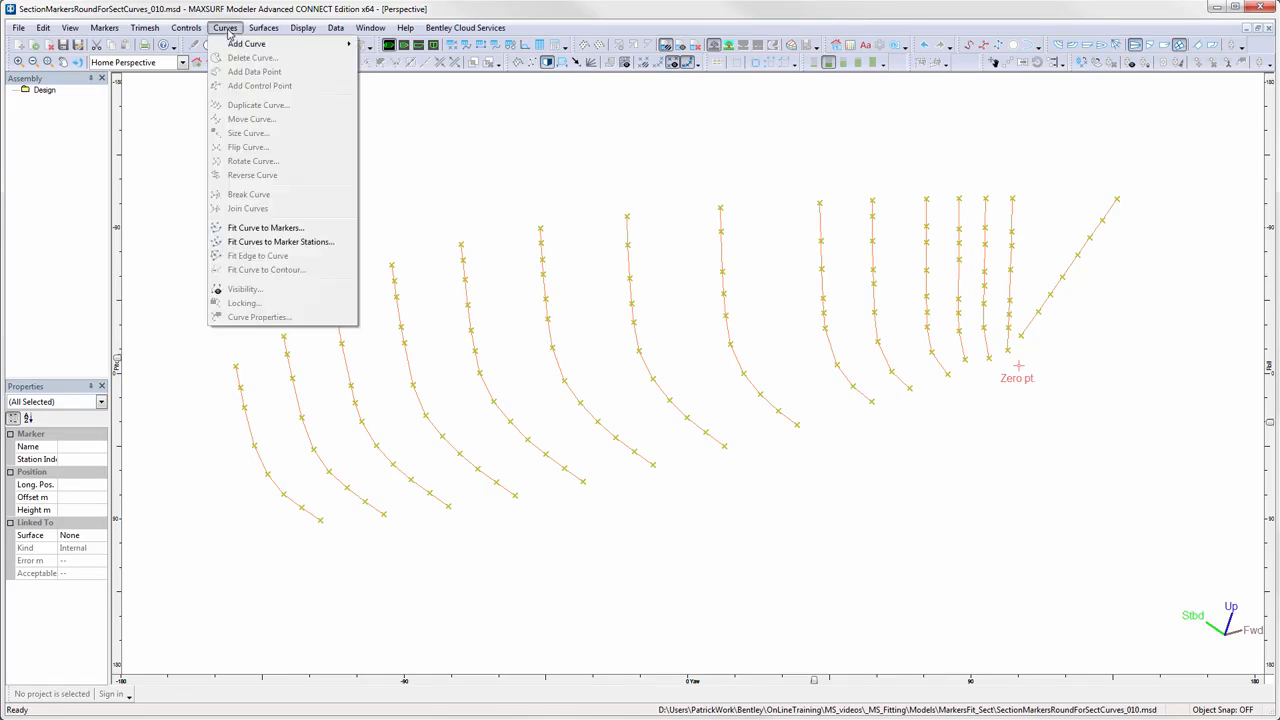
pyautogui.click(288, 243)
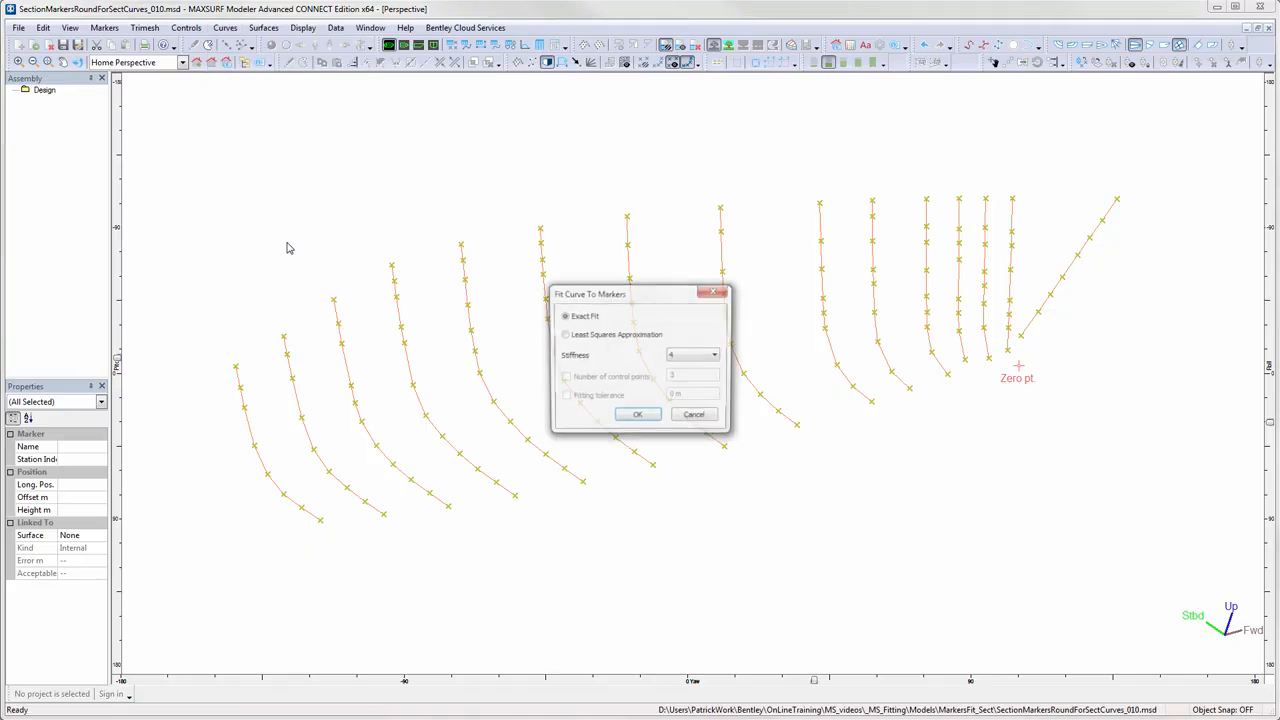
pyautogui.click(651, 418)
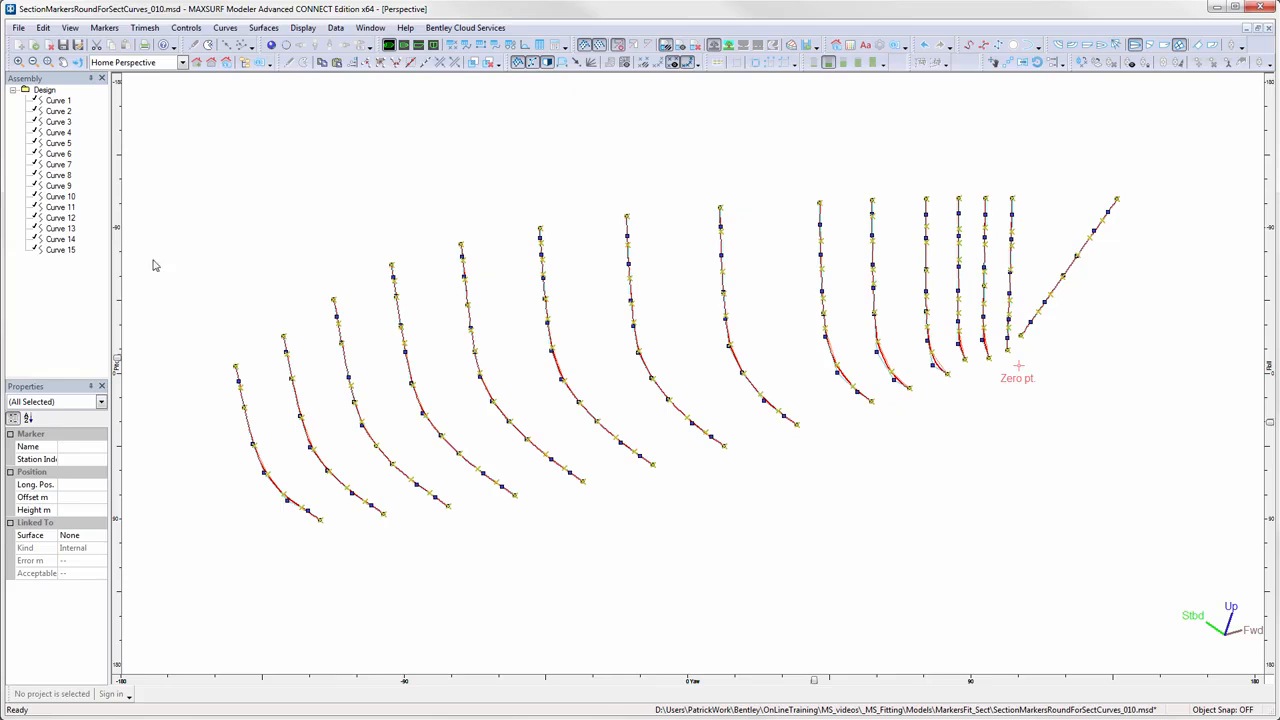
pyautogui.rightClick(47, 91)
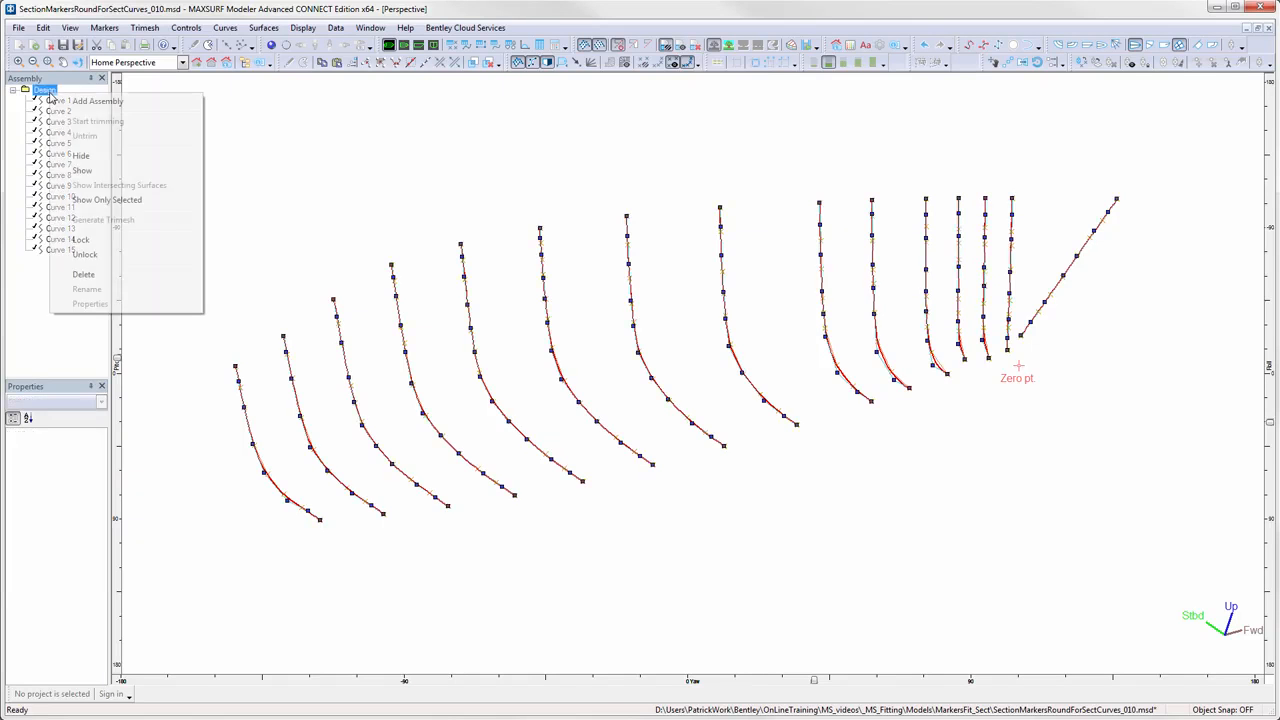
pyautogui.click(97, 240)
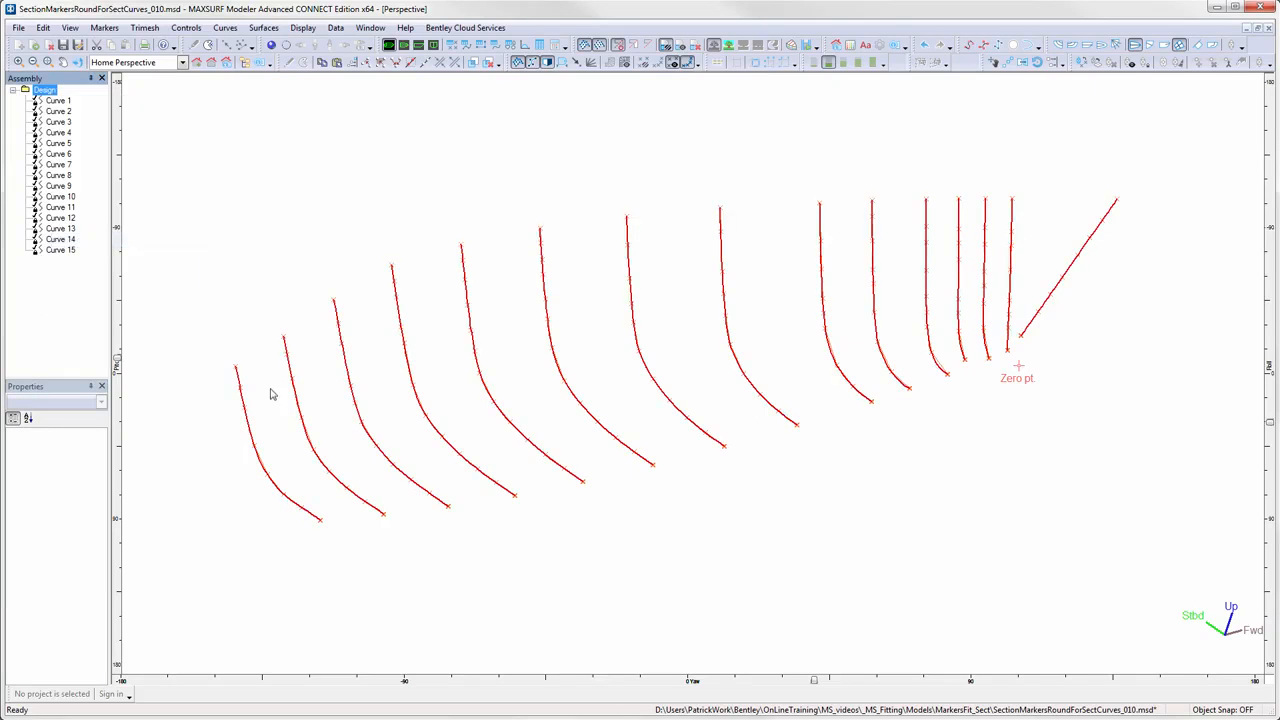
# Skin the fifteen section curves from stern to bow in selection order, with longitudinal stiffness 6, transverse stiffness 5, 7 columns and 5 rows.
pyautogui.click(250, 432)
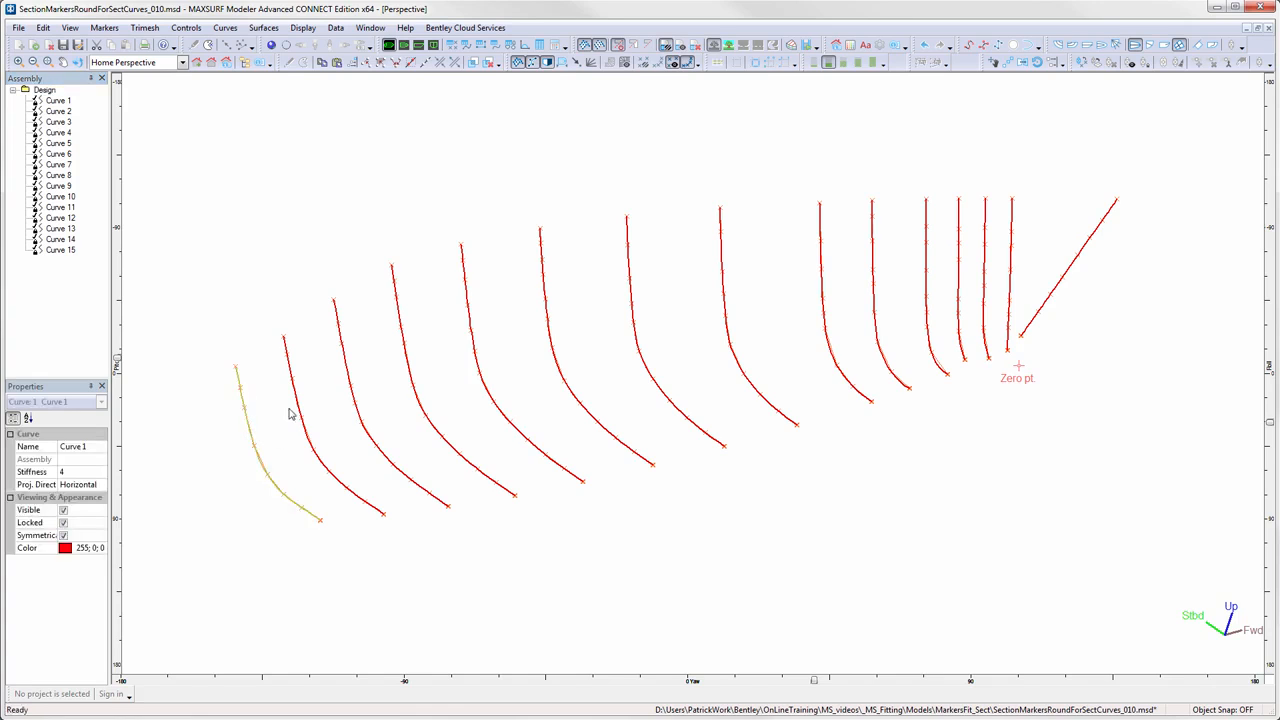
pyautogui.keyDown('shift'); pyautogui.click(297, 403); pyautogui.keyUp('shift')
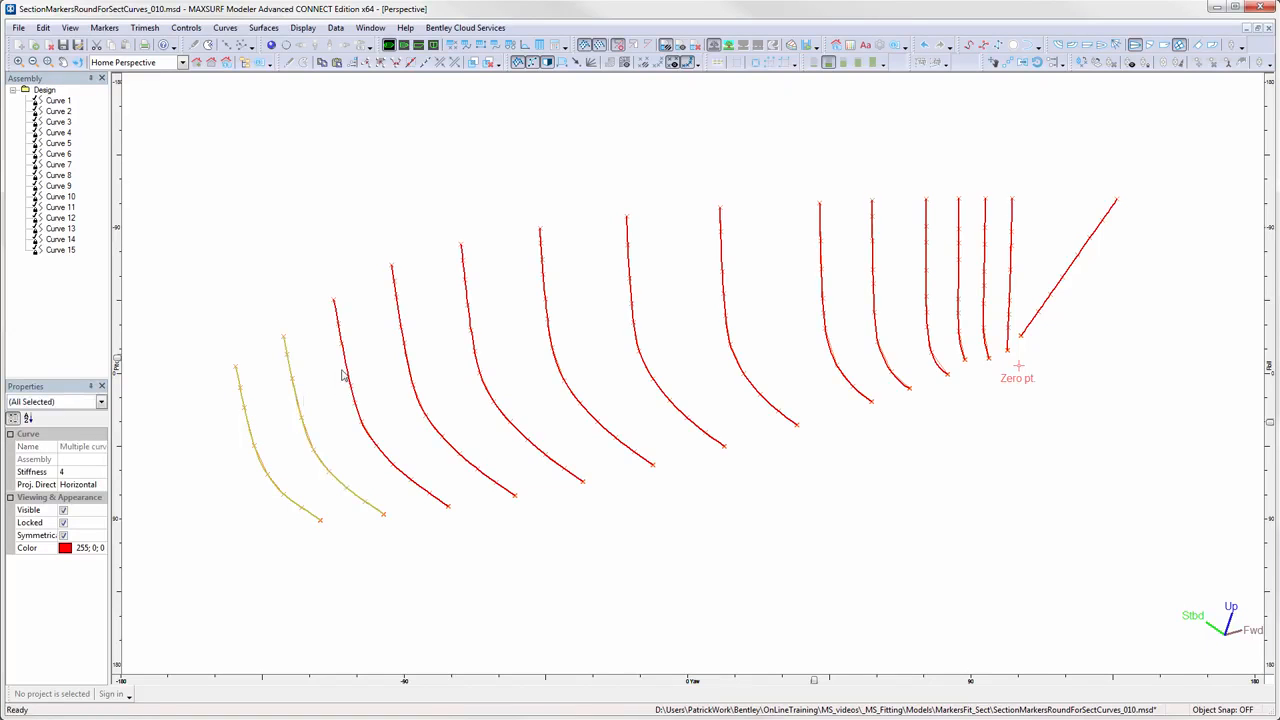
pyautogui.keyDown('shift'); pyautogui.click(347, 372); pyautogui.keyUp('shift')
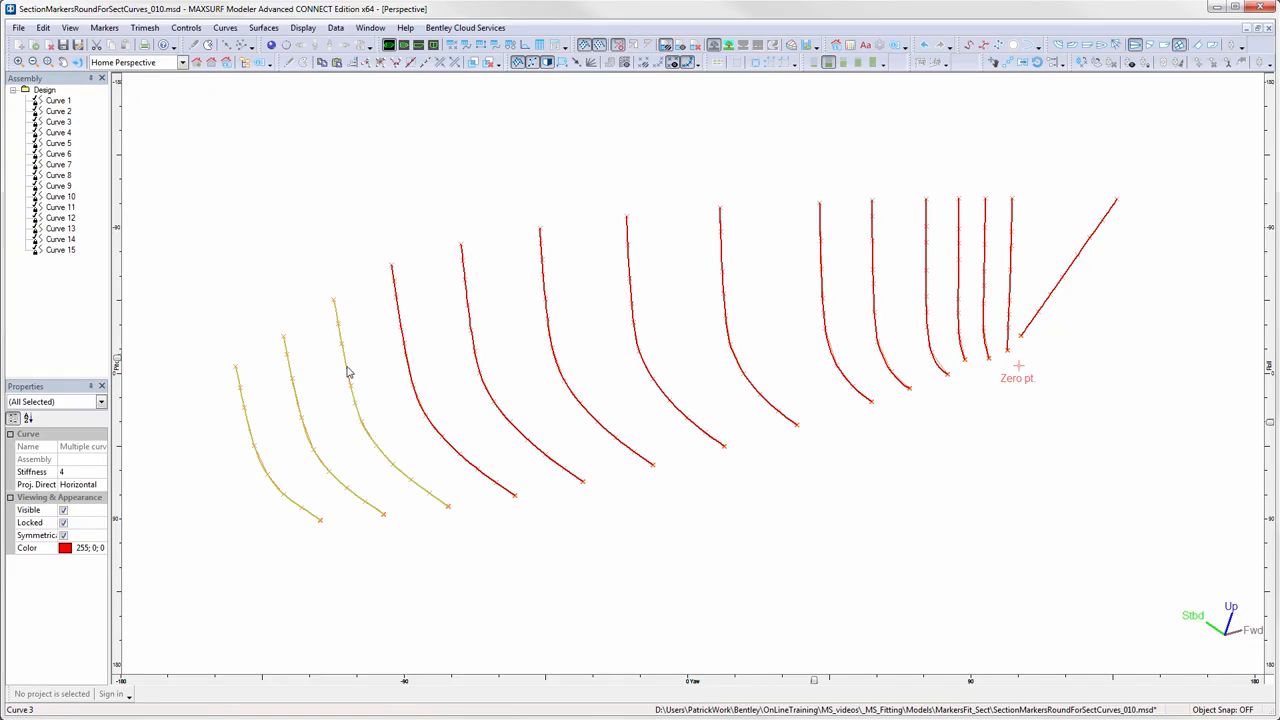
pyautogui.keyDown('shift'); pyautogui.click(408, 367); pyautogui.keyUp('shift')
pyautogui.keyDown('shift'); pyautogui.click(477, 366); pyautogui.keyUp('shift')
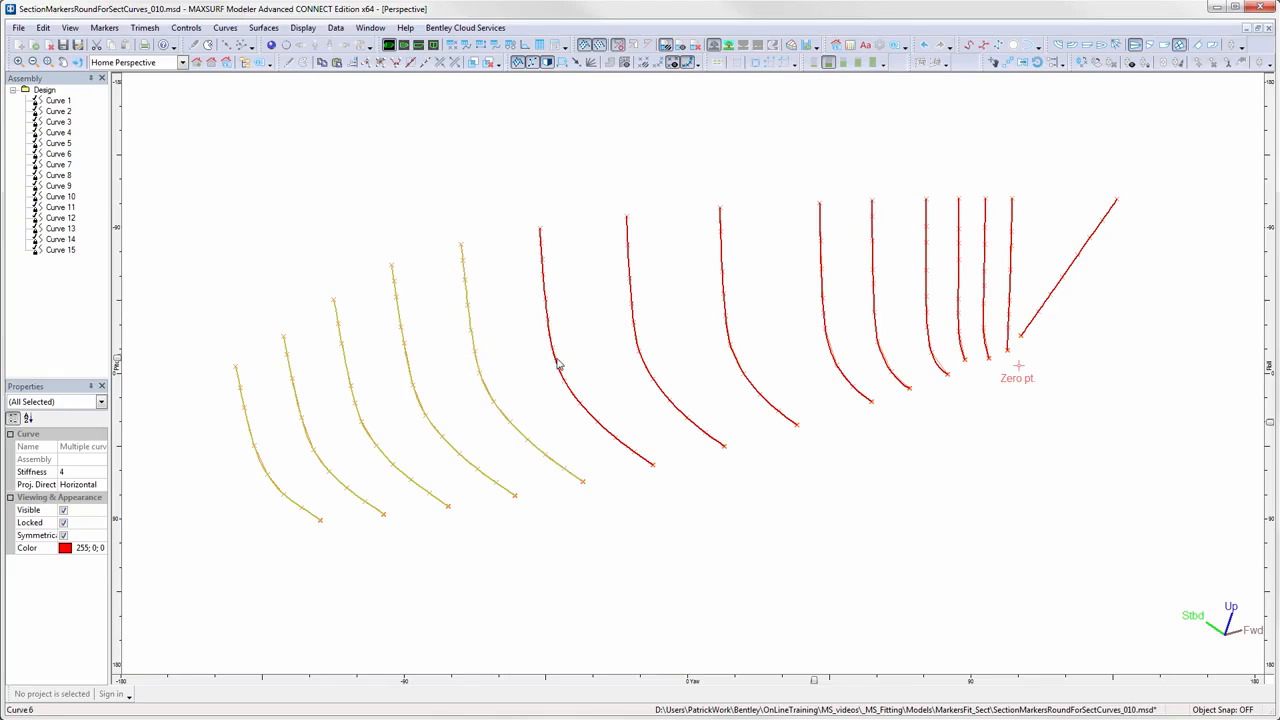
pyautogui.keyDown('shift'); pyautogui.click(557, 365); pyautogui.keyUp('shift')
pyautogui.keyDown('shift'); pyautogui.click(636, 344); pyautogui.keyUp('shift')
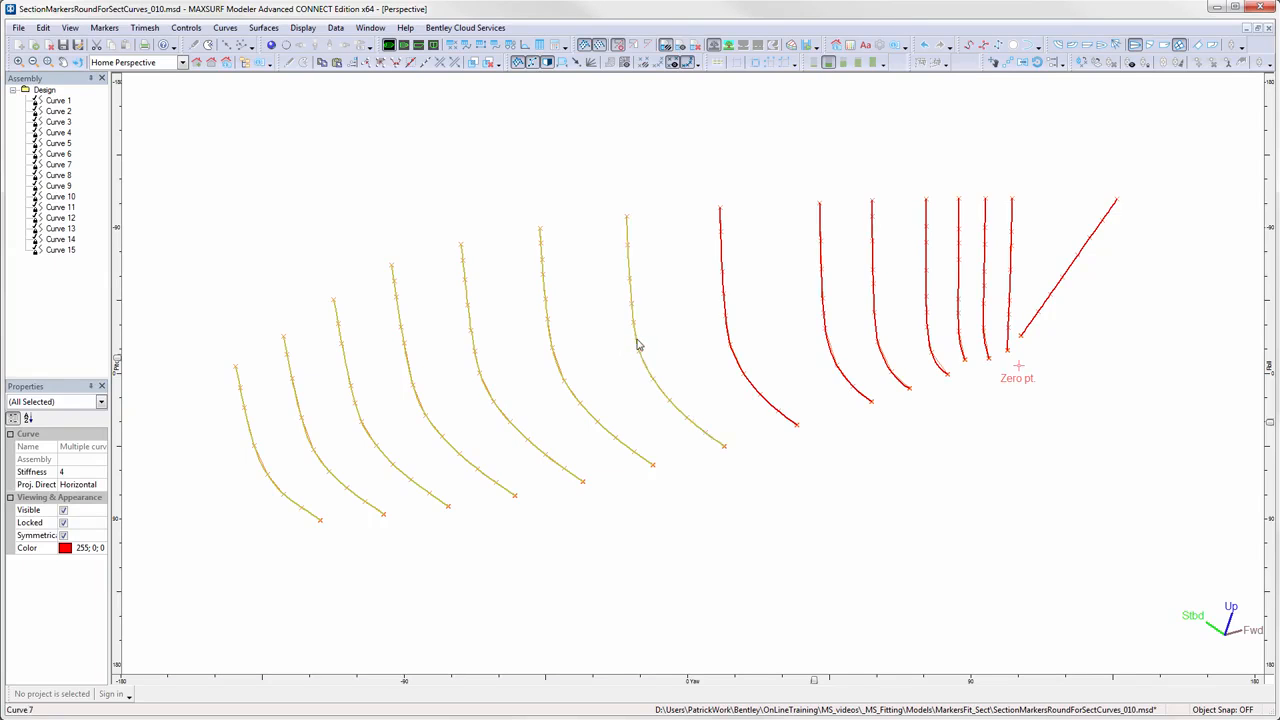
pyautogui.keyDown('shift'); pyautogui.click(730, 334); pyautogui.keyUp('shift')
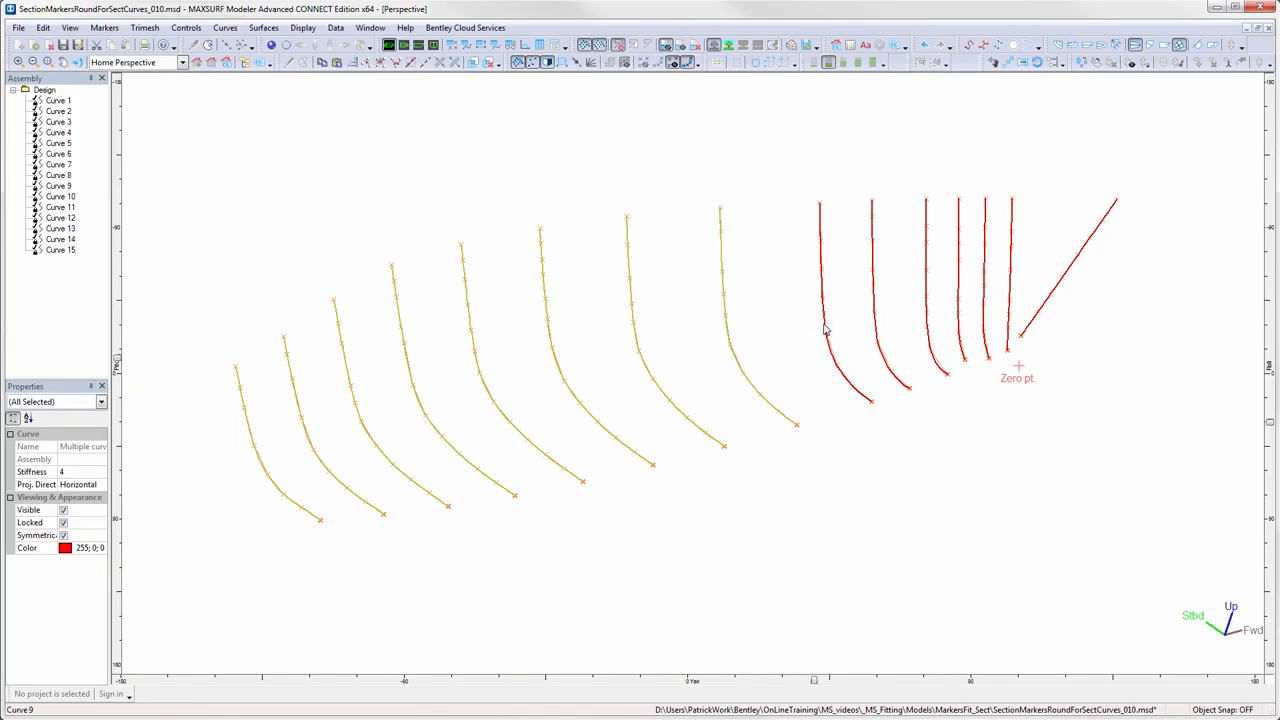
pyautogui.keyDown('shift'); pyautogui.click(826, 330); pyautogui.keyUp('shift')
pyautogui.keyDown('shift'); pyautogui.click(875, 312); pyautogui.keyUp('shift')
pyautogui.keyDown('shift'); pyautogui.click(927, 302); pyautogui.keyUp('shift')
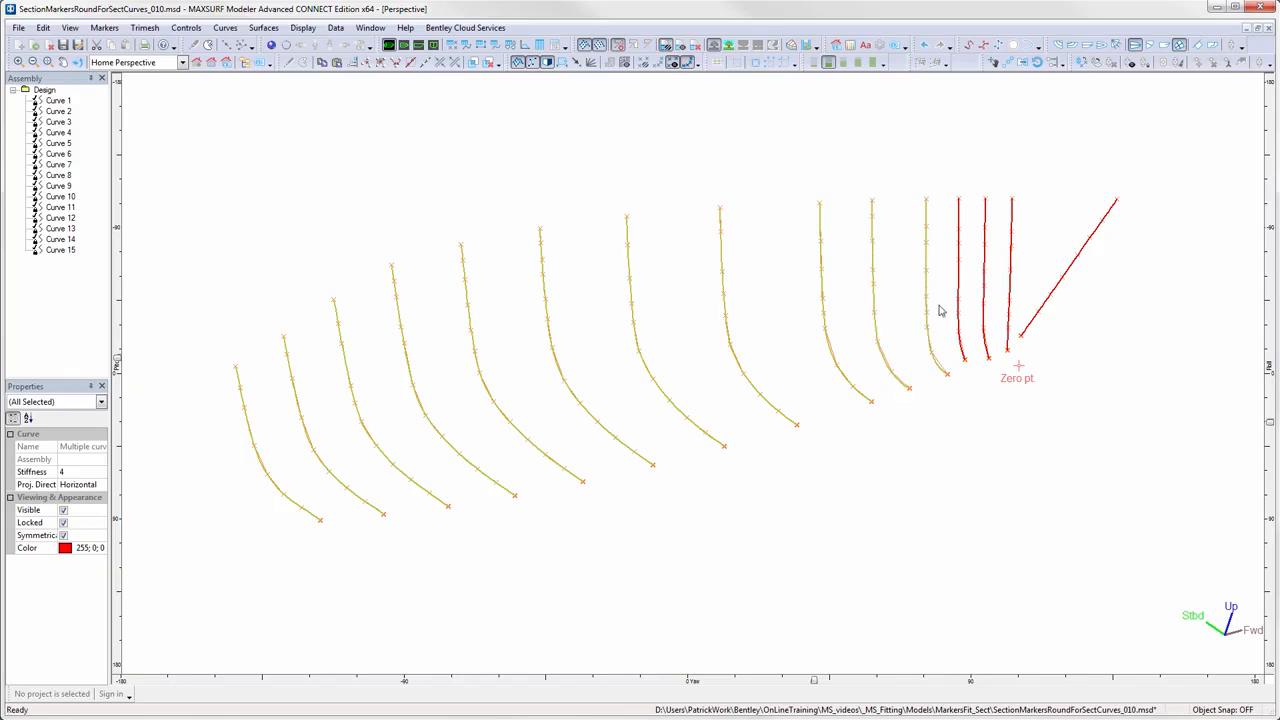
pyautogui.keyDown('shift'); pyautogui.click(960, 286); pyautogui.keyUp('shift')
pyautogui.keyDown('shift'); pyautogui.click(986, 264); pyautogui.keyUp('shift')
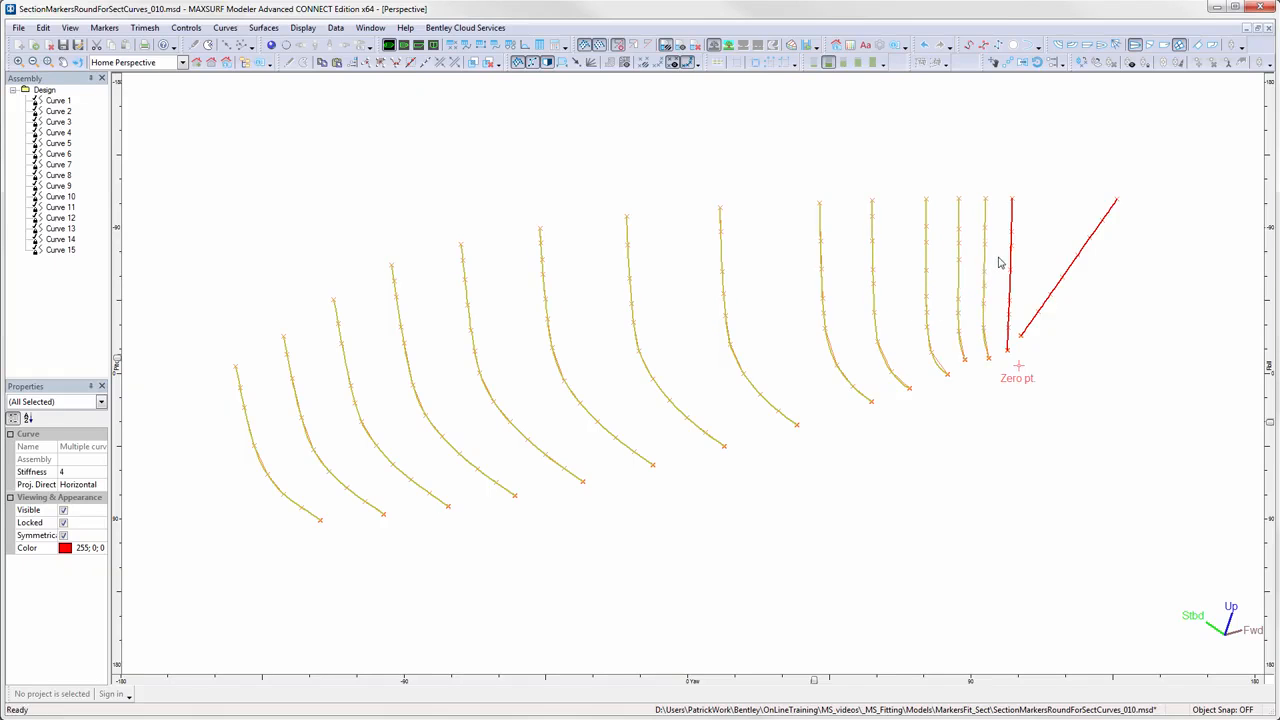
pyautogui.keyDown('shift'); pyautogui.click(1012, 262); pyautogui.keyUp('shift')
pyautogui.keyDown('shift'); pyautogui.click(1068, 275); pyautogui.keyUp('shift')
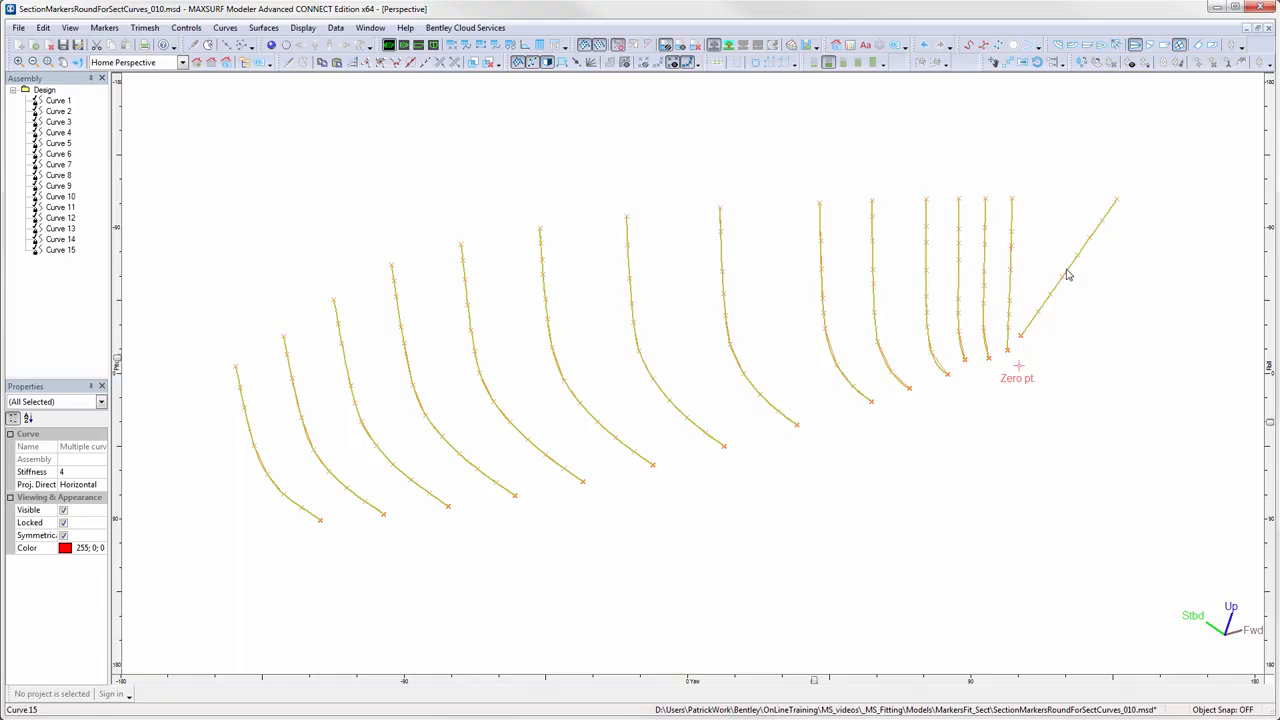
pyautogui.click(265, 29)
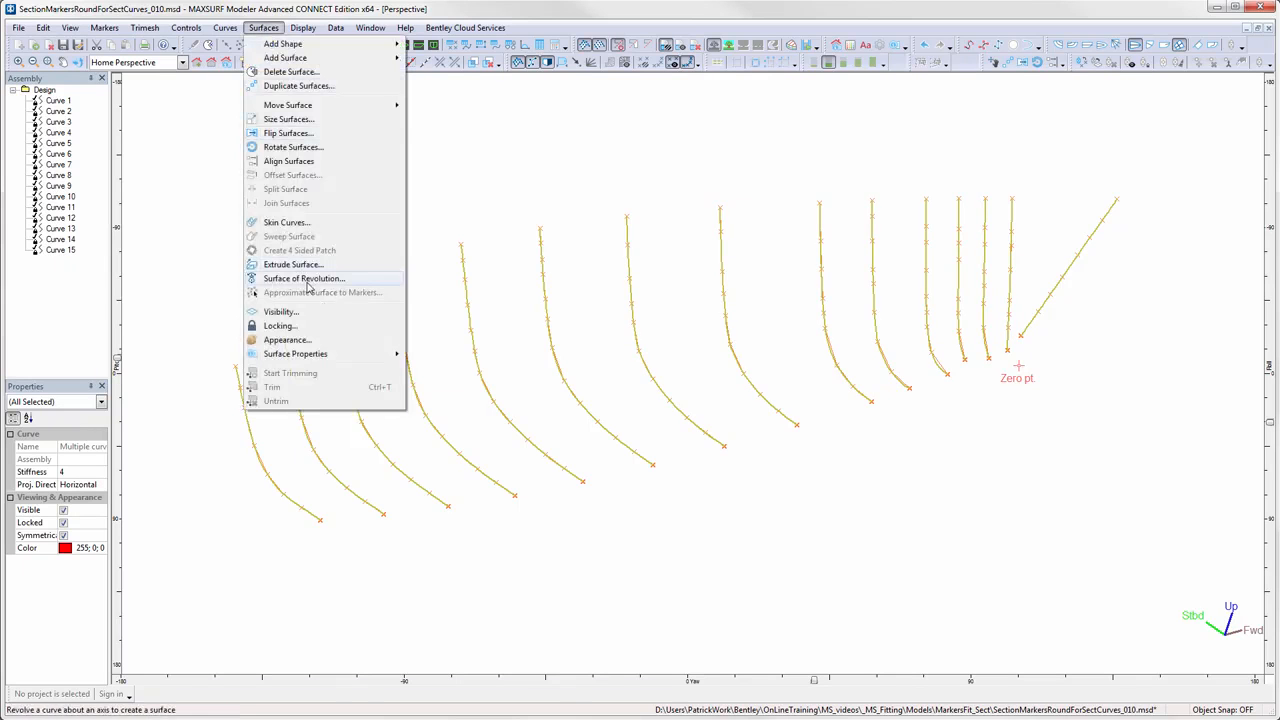
pyautogui.click(282, 224)
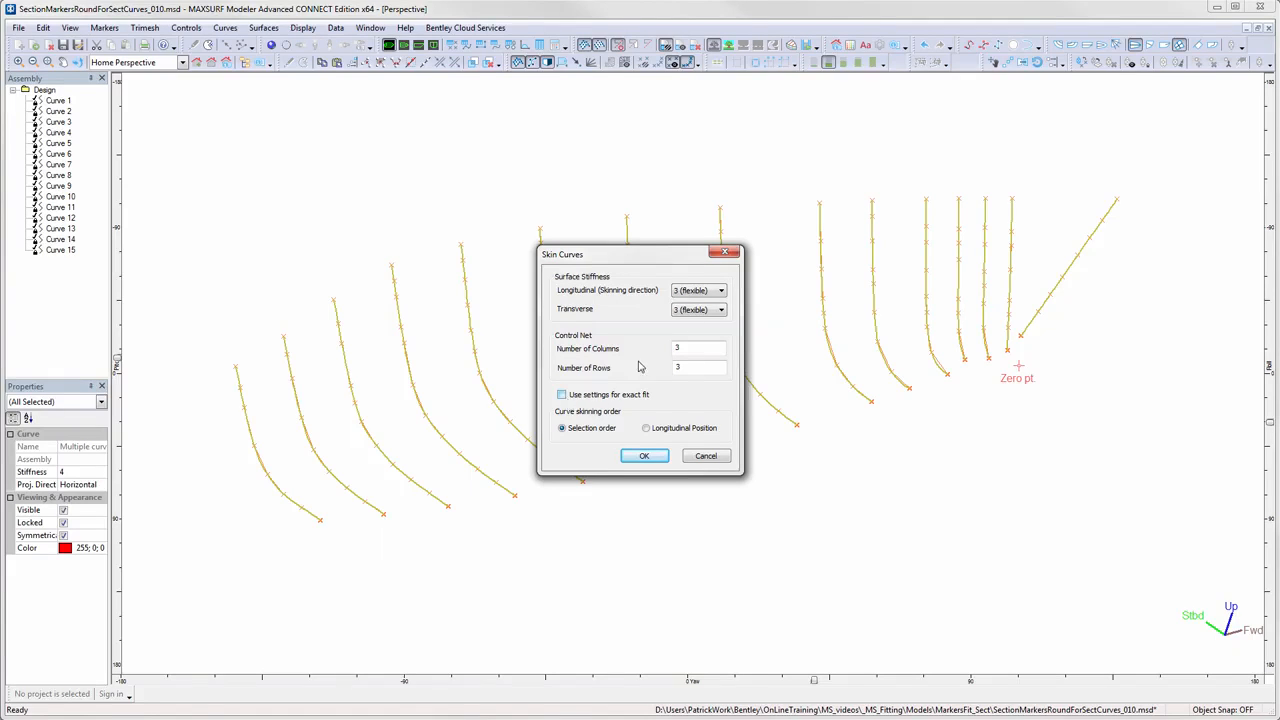
pyautogui.click(719, 291)
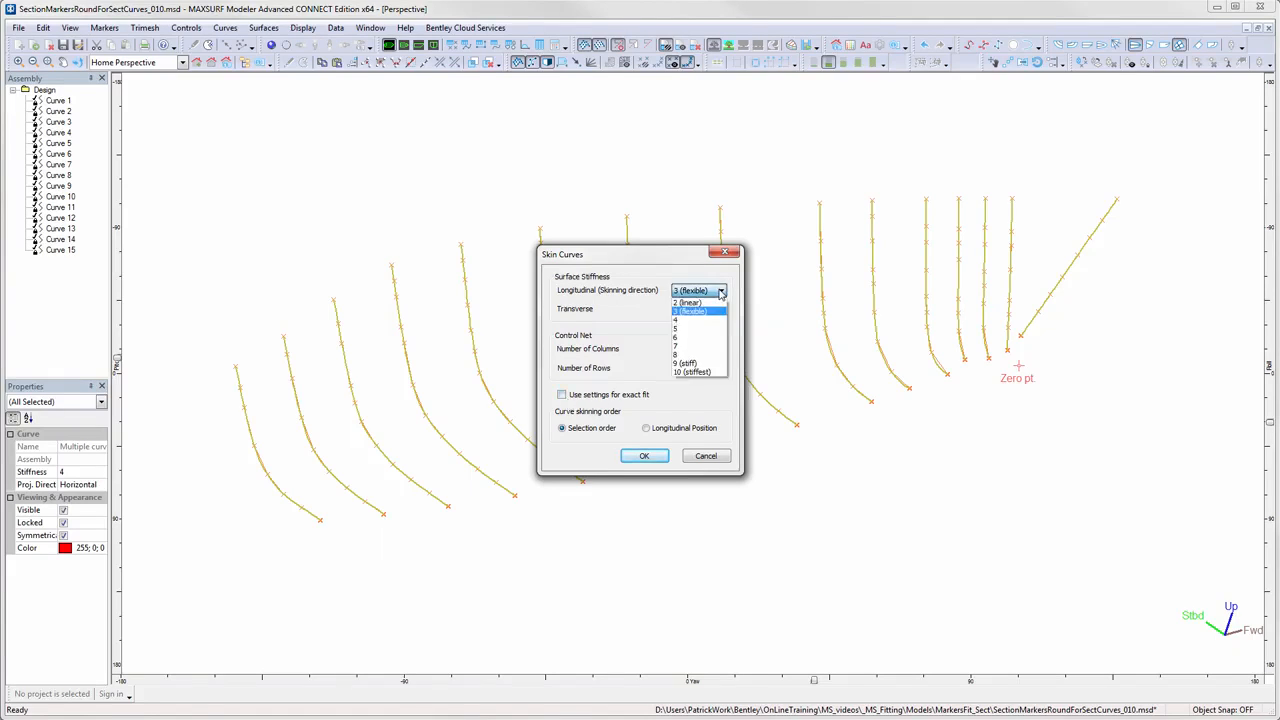
pyautogui.click(698, 341)
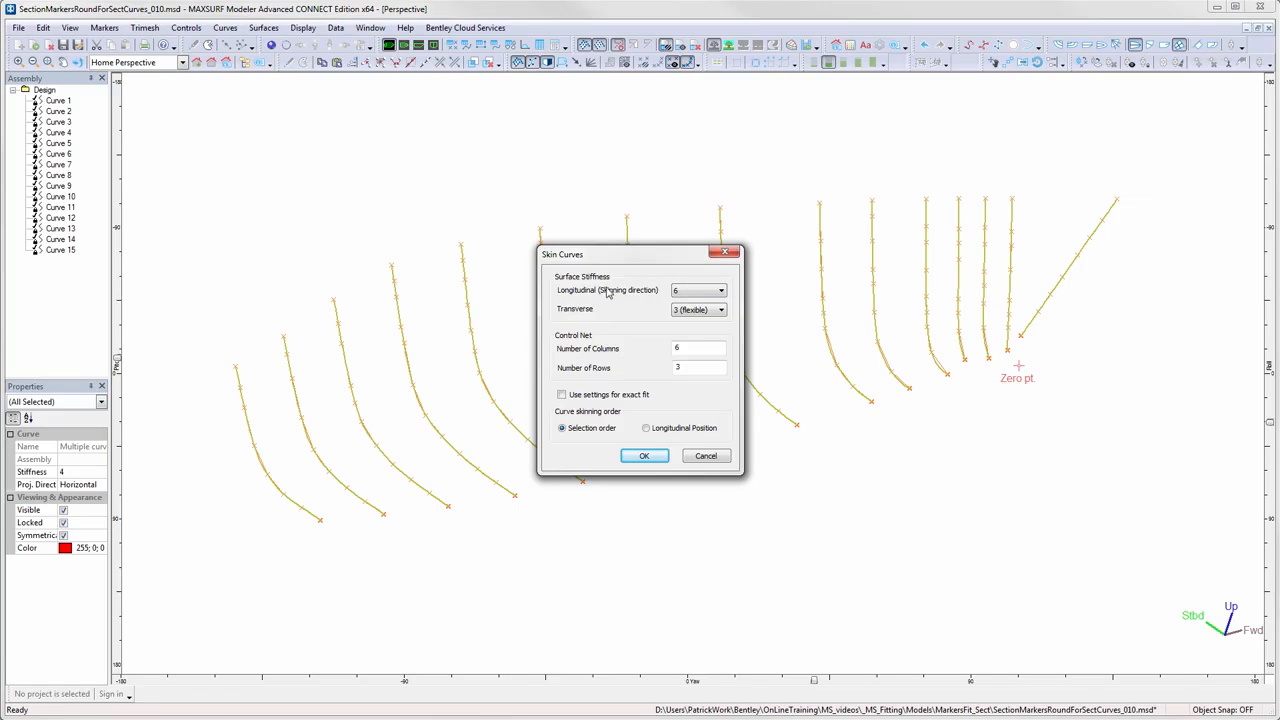
pyautogui.click(721, 310)
pyautogui.click(700, 348)
pyautogui.moveTo(696, 349); pyautogui.dragTo(641, 345)
pyautogui.click(645, 456)
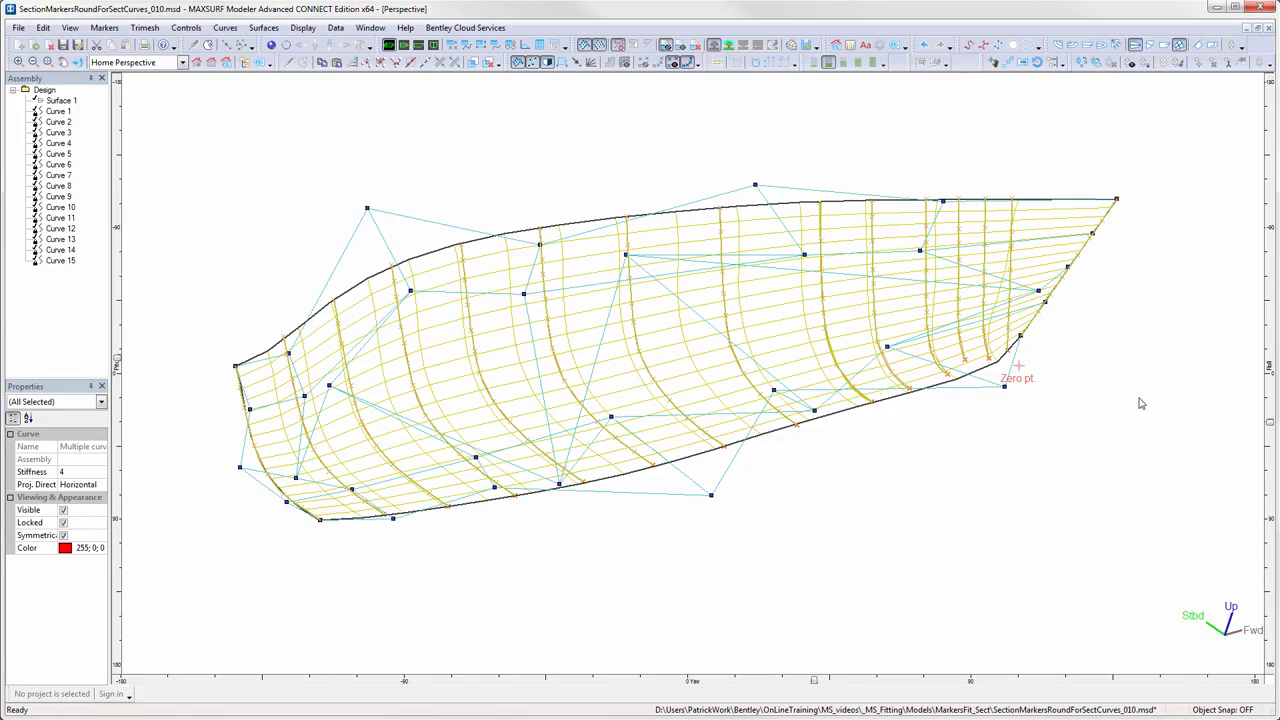
# Inspect the skinned surface against the section curves from another angle and delete the surface.
pyautogui.moveTo(1271, 431); pyautogui.dragTo(1221, 437)
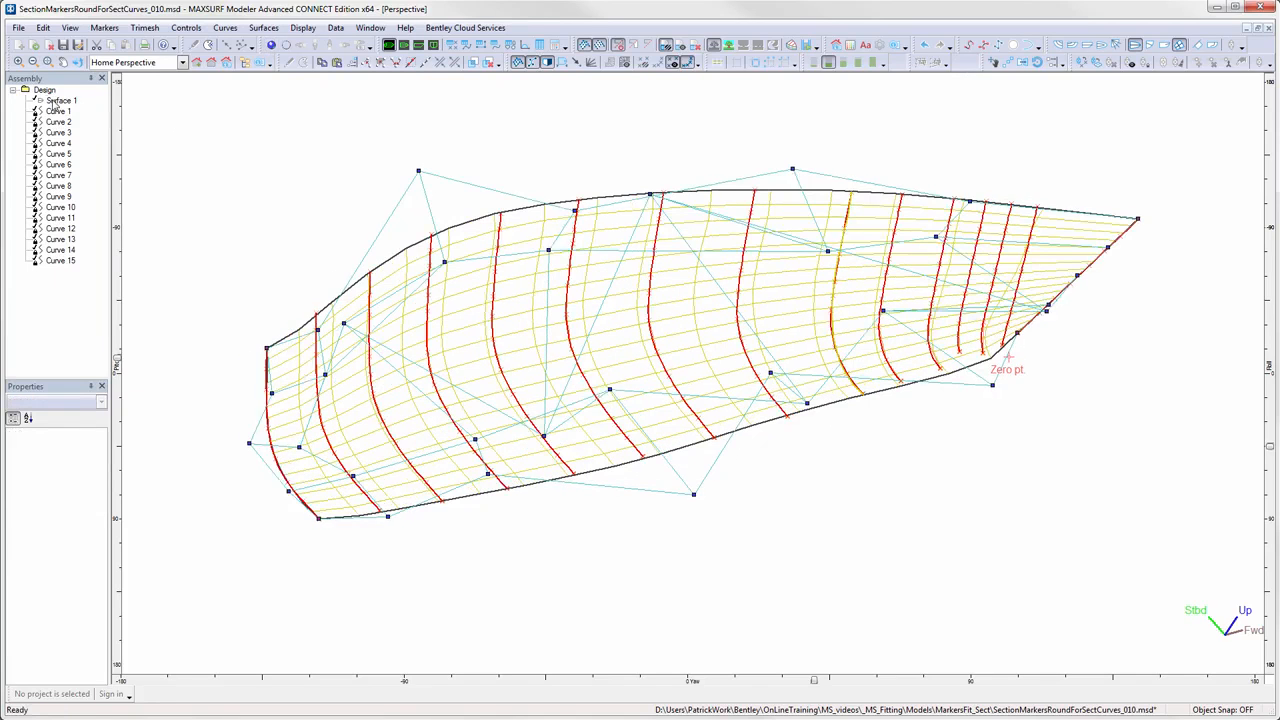
pyautogui.rightClick(55, 106)
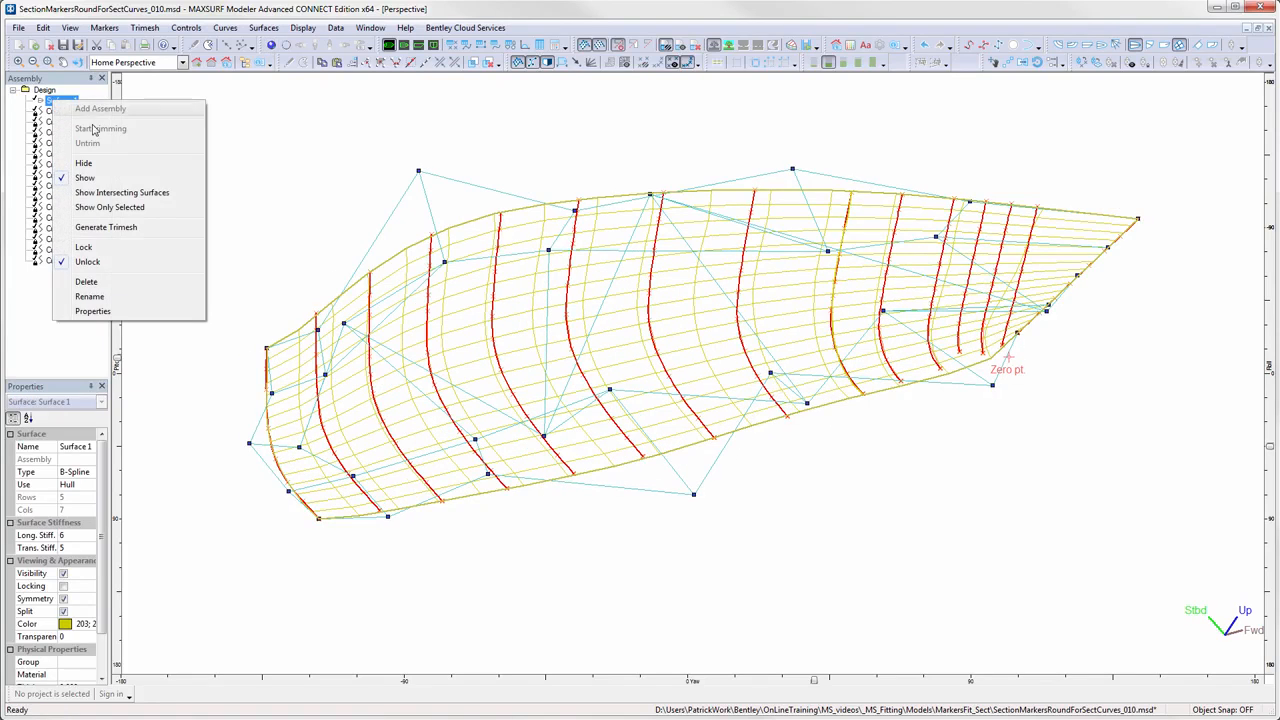
pyautogui.click(87, 282)
# Skin all the section curves using the settings for exact fit, ordered by longitudinal position, and inspect the surface from other angles.
pyautogui.moveTo(186, 108); pyautogui.dragTo(1200, 537)
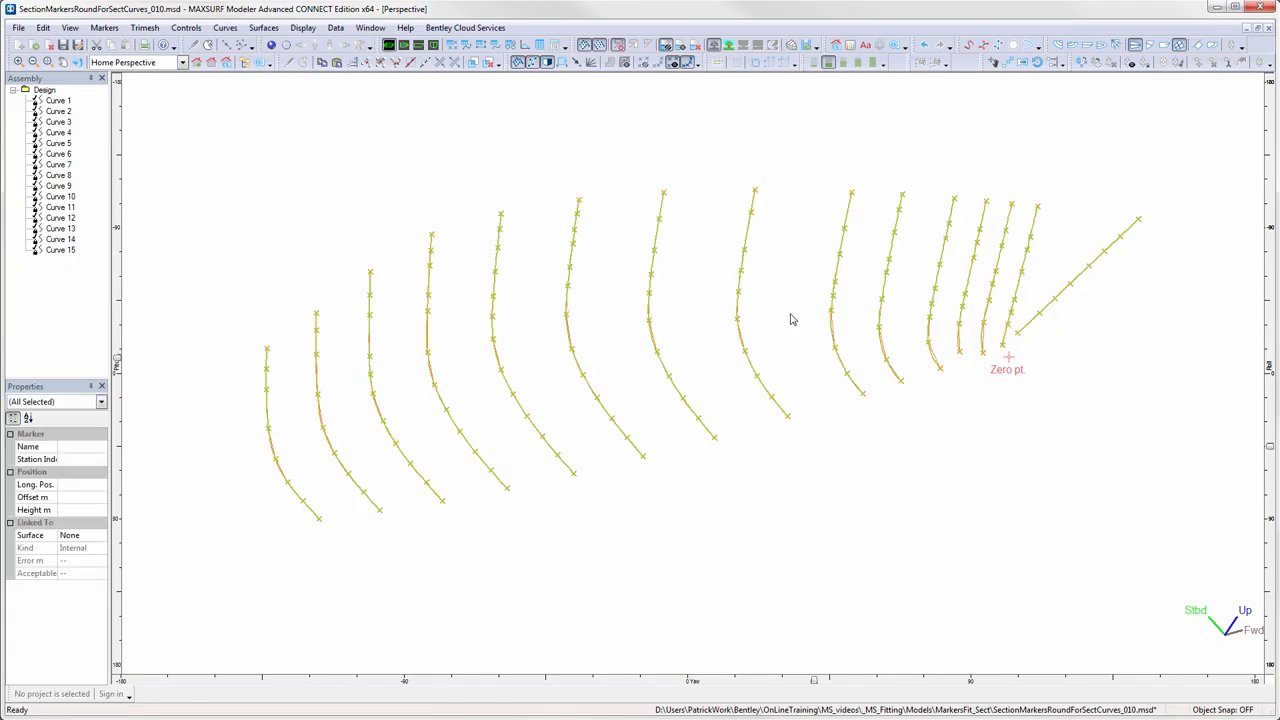
pyautogui.click(263, 27)
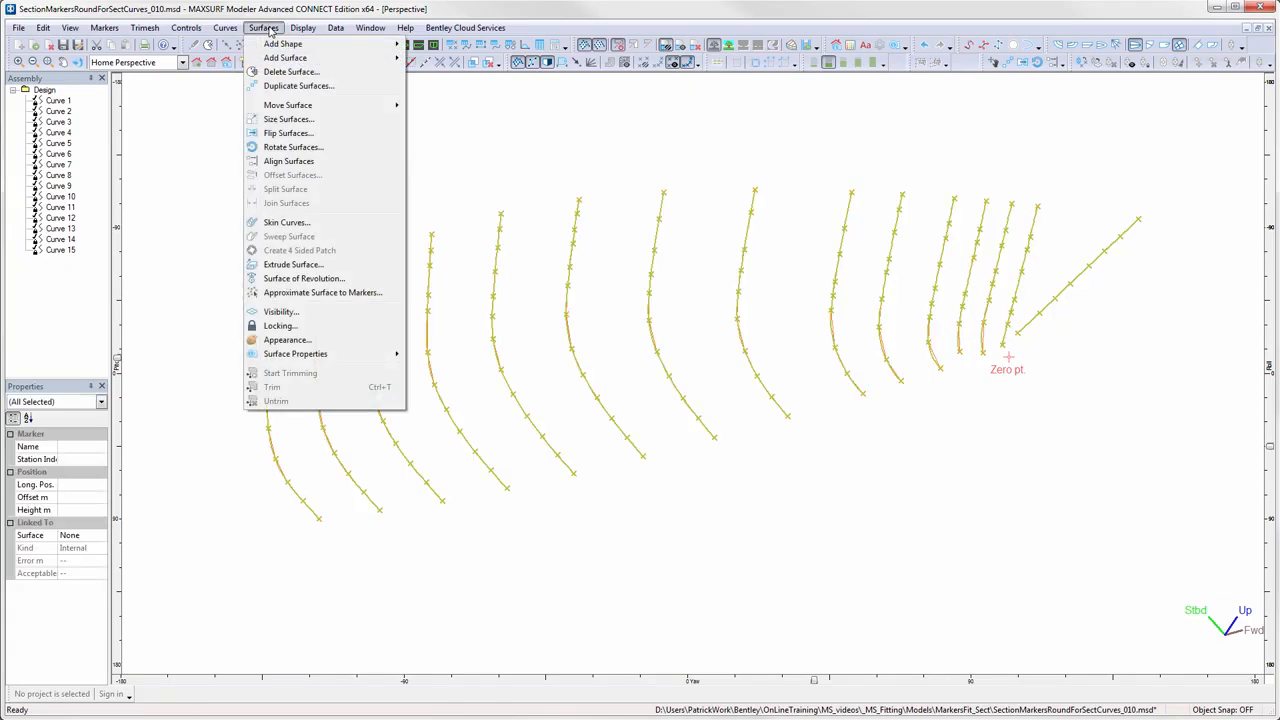
pyautogui.click(284, 223)
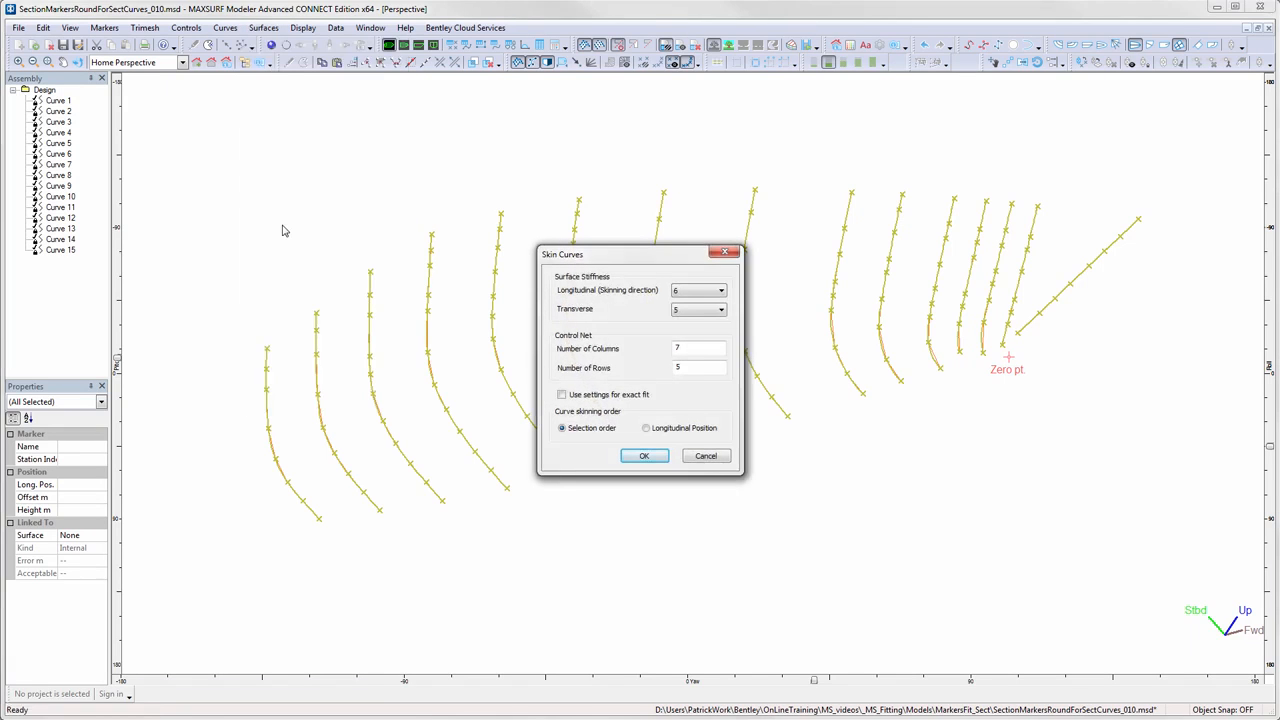
pyautogui.click(563, 395)
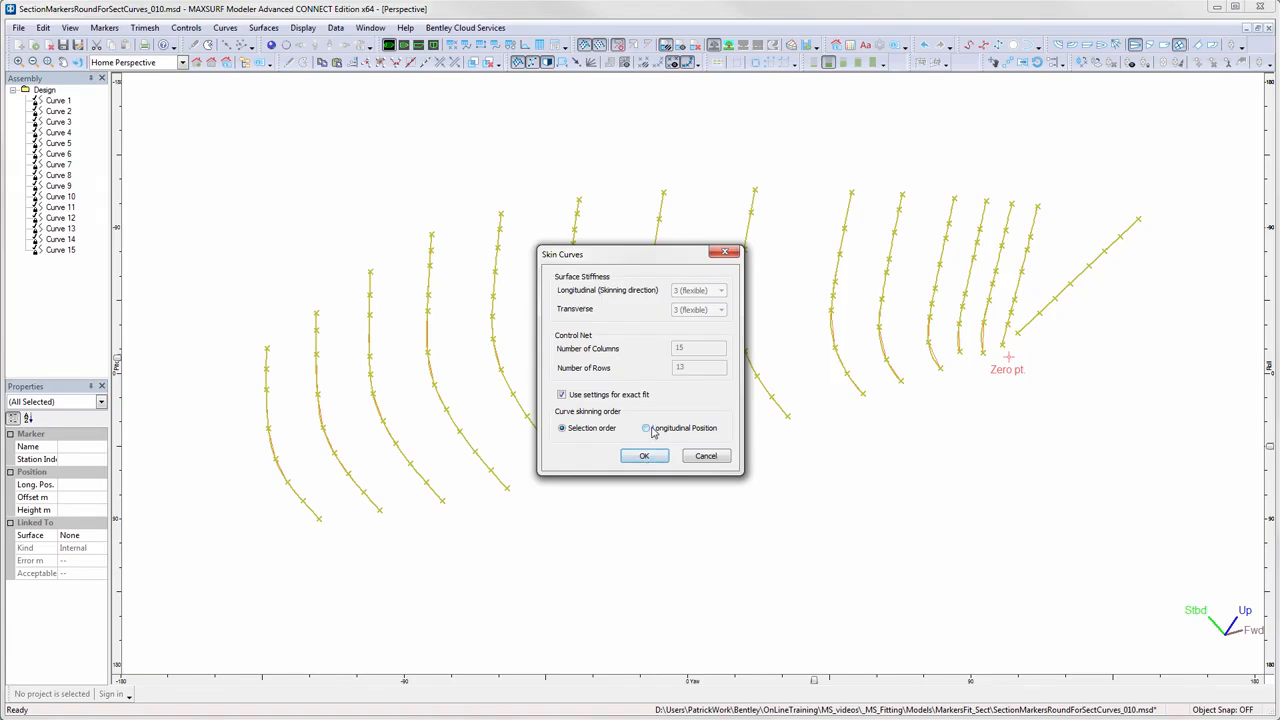
pyautogui.click(648, 429)
pyautogui.click(645, 456)
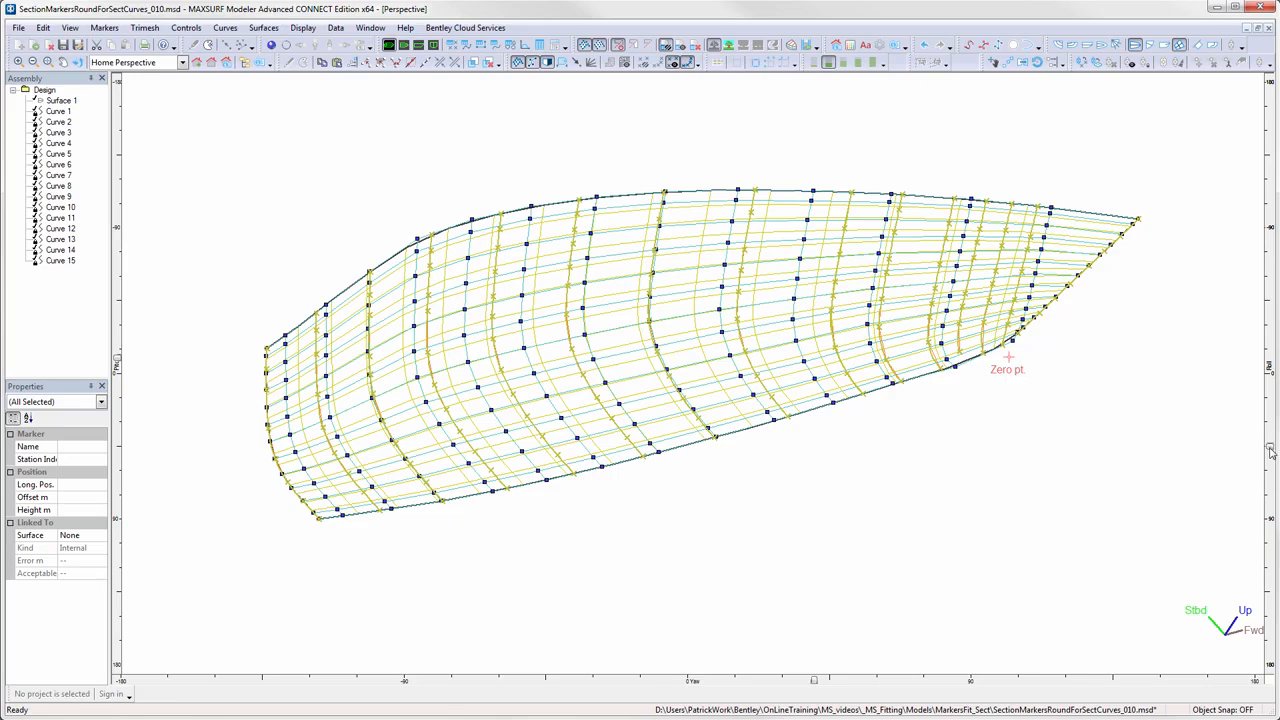
pyautogui.moveTo(1272, 452)
pyautogui.mouseDown()
pyautogui.moveTo(1264, 492)
pyautogui.moveTo(1257, 449)
pyautogui.mouseUp()
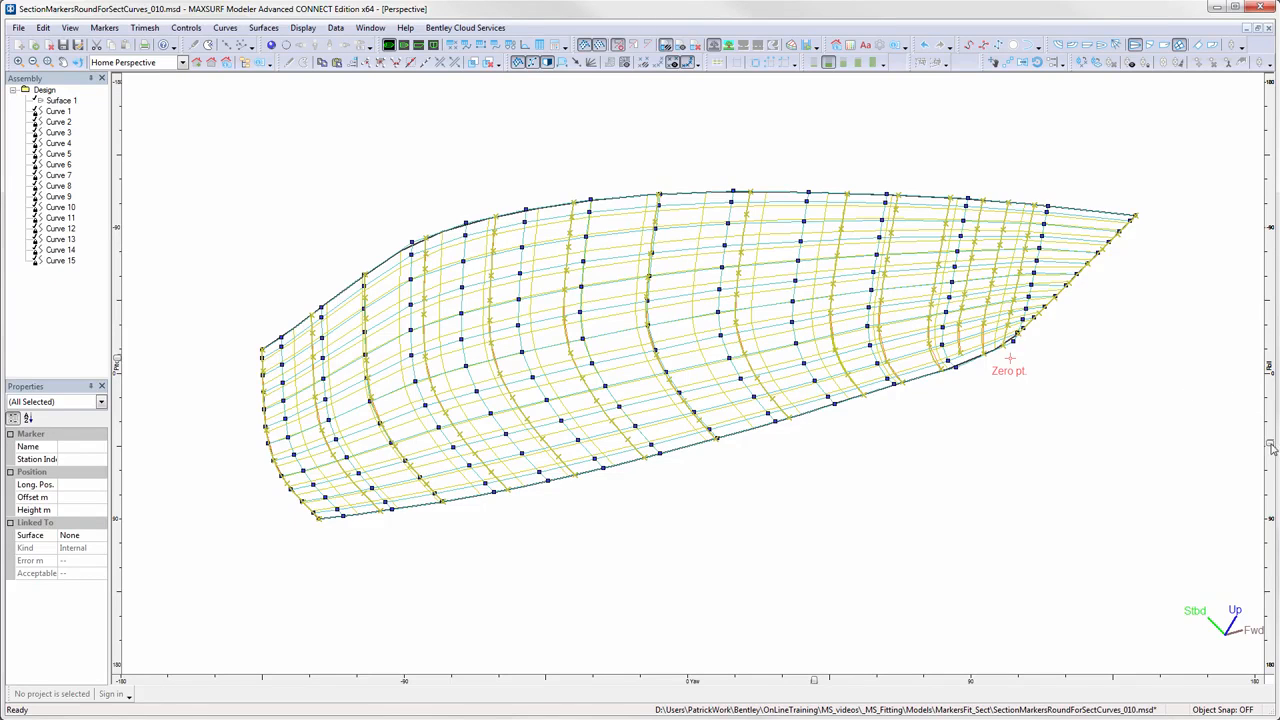
pyautogui.moveTo(1272, 448); pyautogui.dragTo(1250, 428)
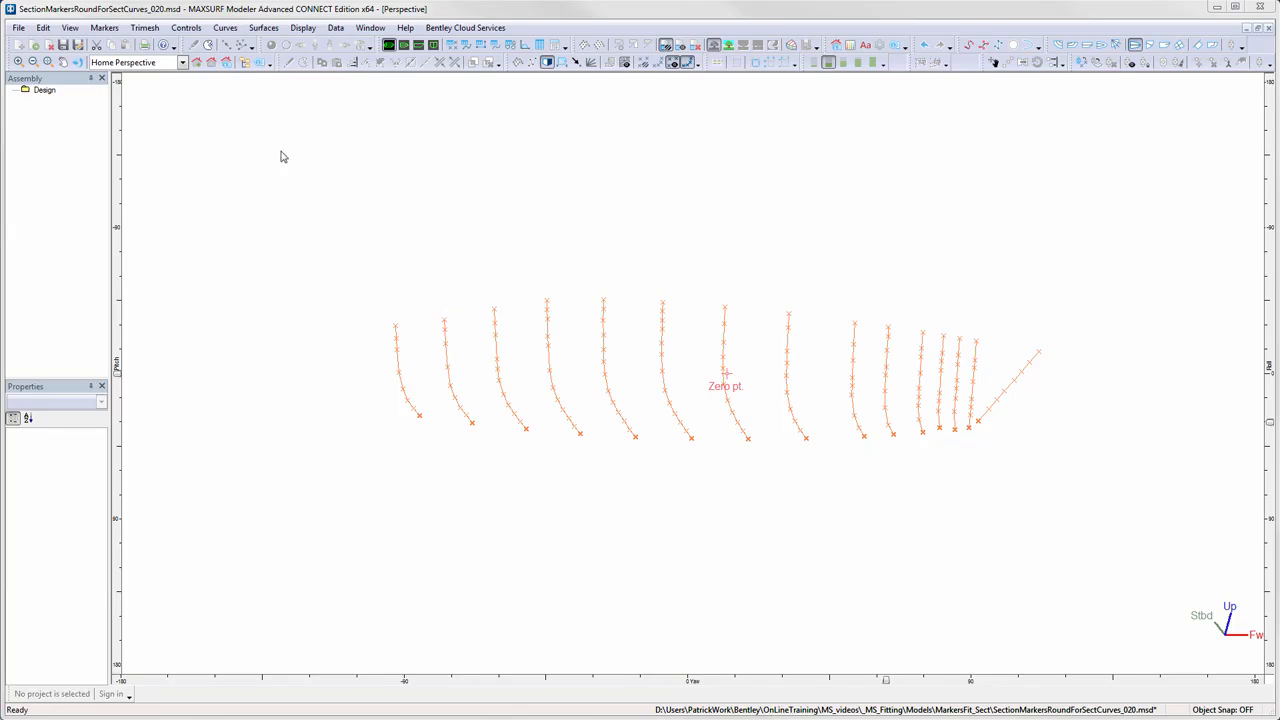
# Set up a surface generation from the markers with 7 columns, transverse stiffness 4 and longitudinal stiffness 6.
pyautogui.click(105, 28)
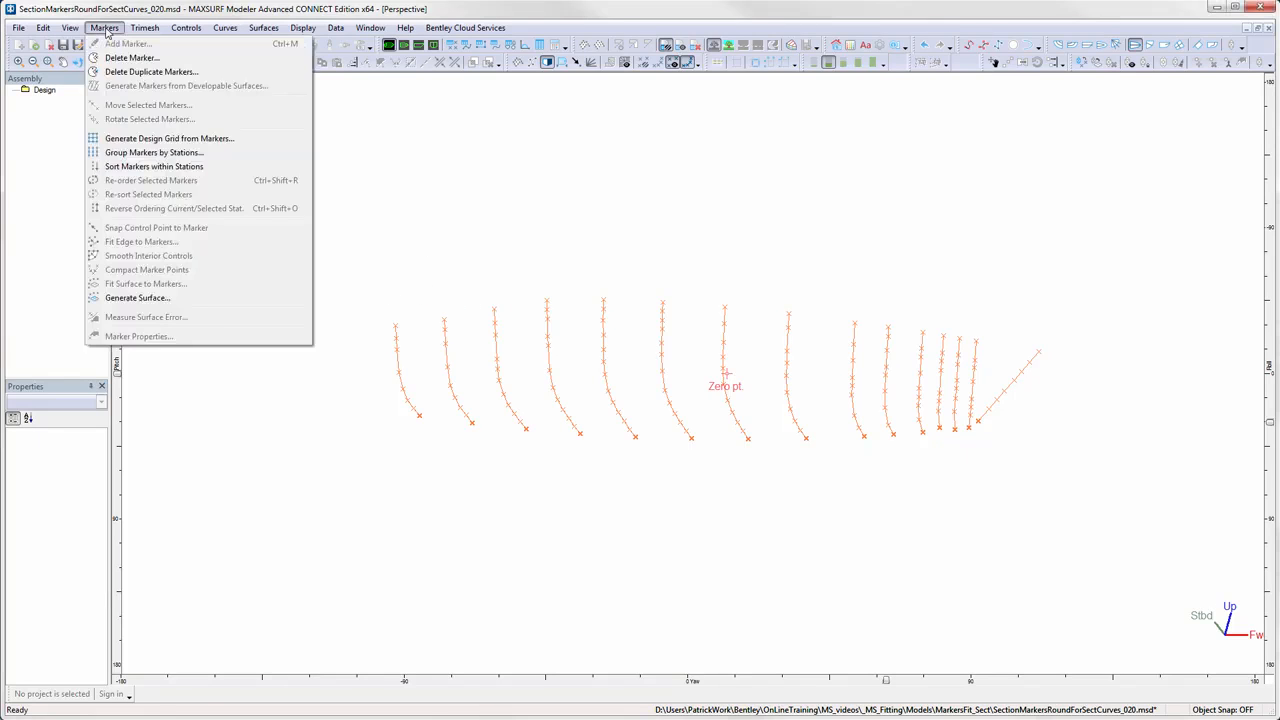
pyautogui.click(137, 298)
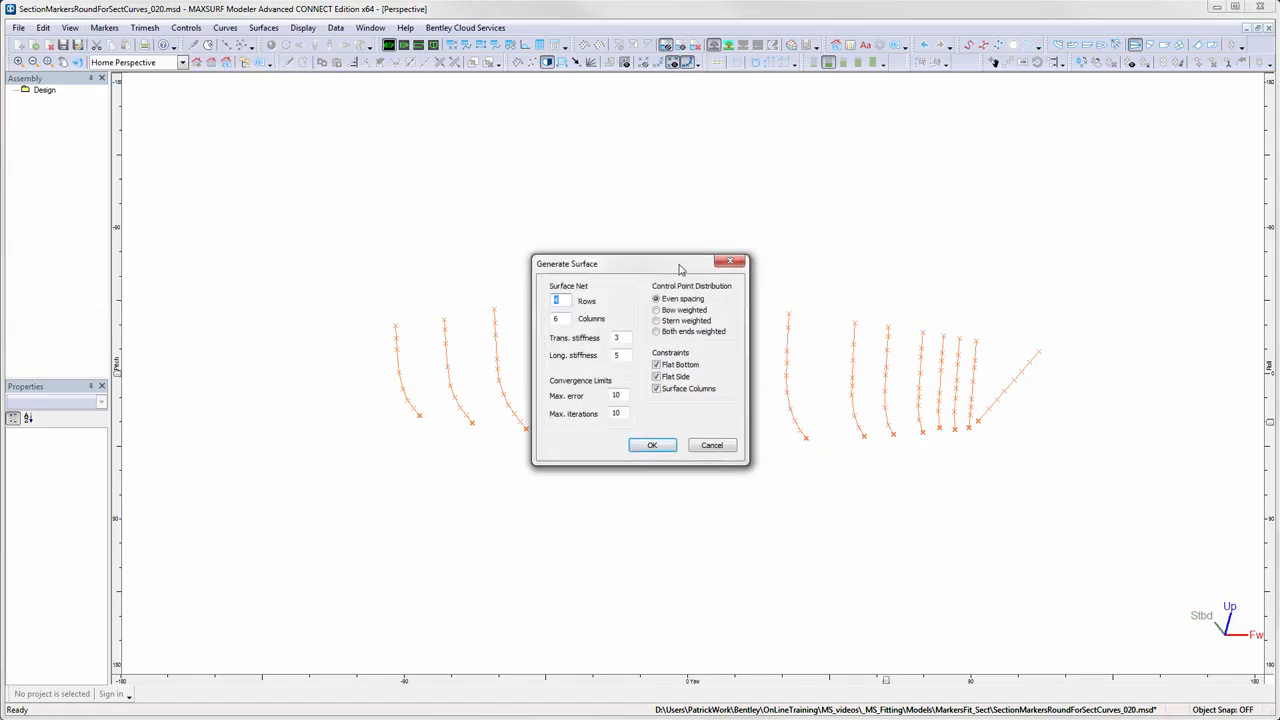
pyautogui.moveTo(679, 269); pyautogui.dragTo(1108, 456)
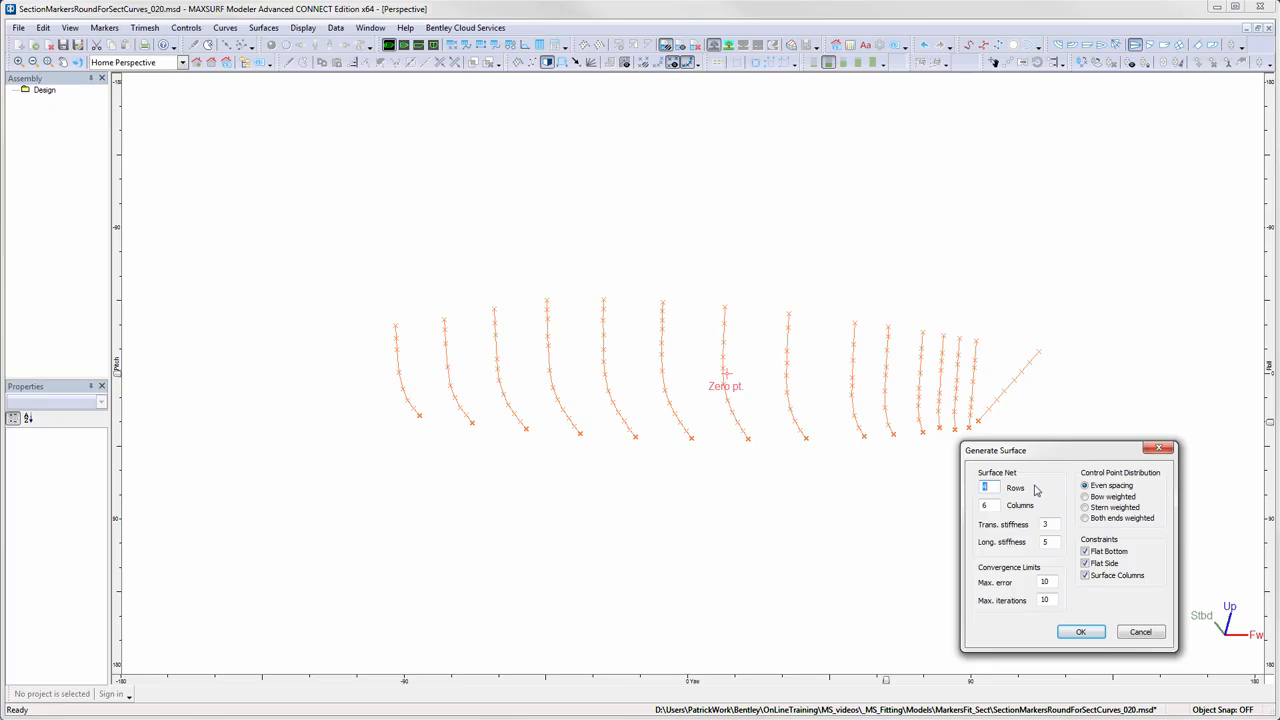
pyautogui.doubleClick(985, 505)
pyautogui.write('7')
pyautogui.doubleClick(980, 488)
pyautogui.doubleClick(1046, 524)
pyautogui.write('4')
pyautogui.doubleClick(1046, 541)
pyautogui.write('6')
# Reduce the maximum error convergence limit, generate the surface from the markers and dismiss the fit error report.
pyautogui.click(1052, 582)
pyautogui.press('BackSpace')
pyautogui.click(1045, 599)
pyautogui.click(1081, 632)
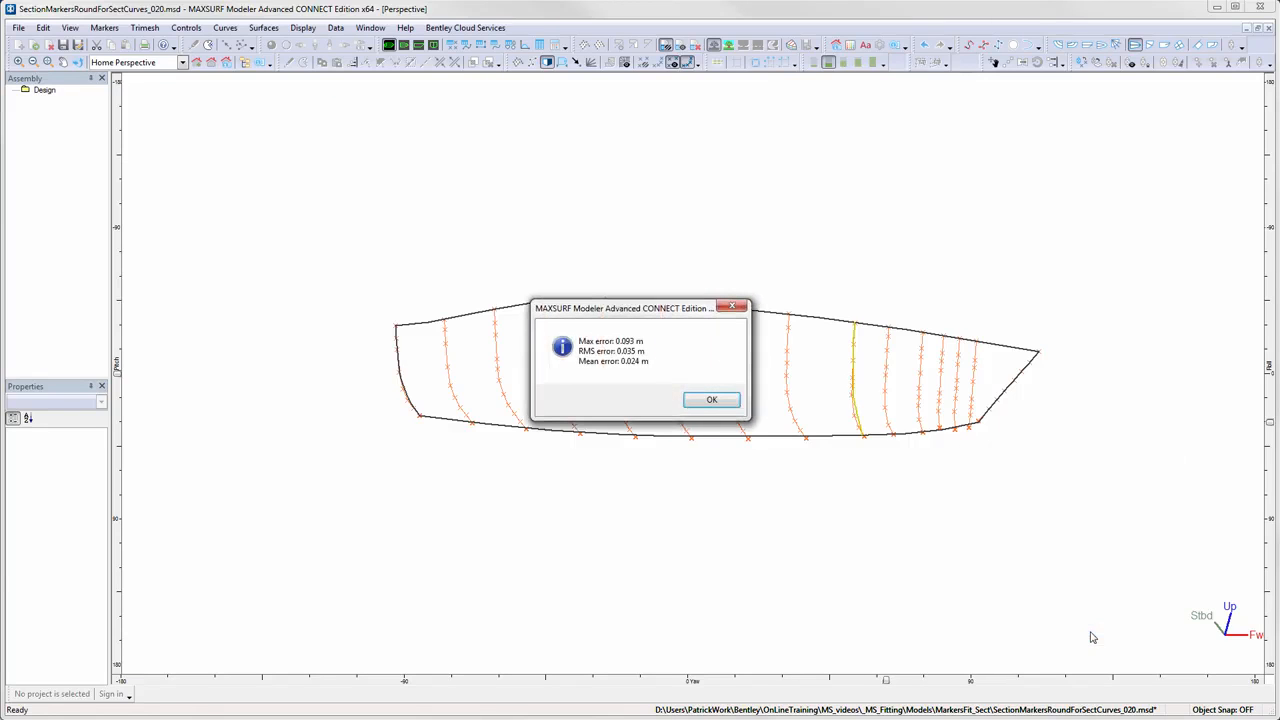
pyautogui.moveTo(686, 310); pyautogui.dragTo(781, 481)
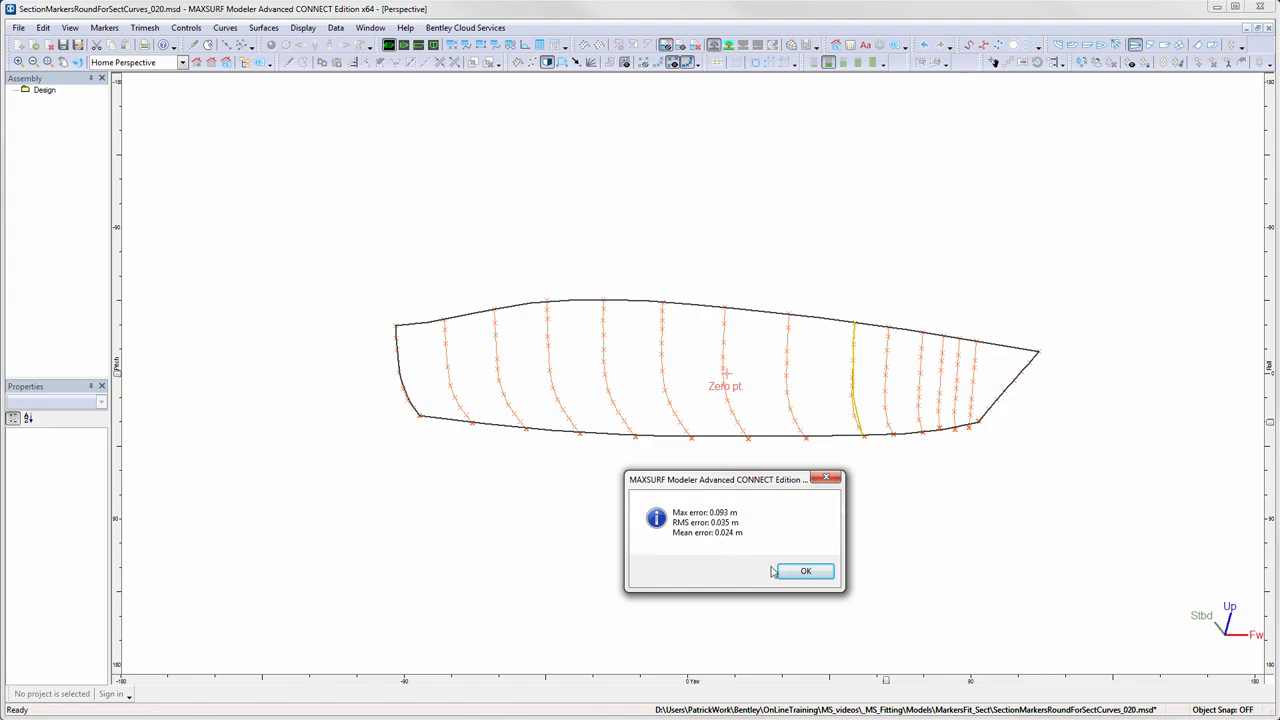
pyautogui.click(806, 573)
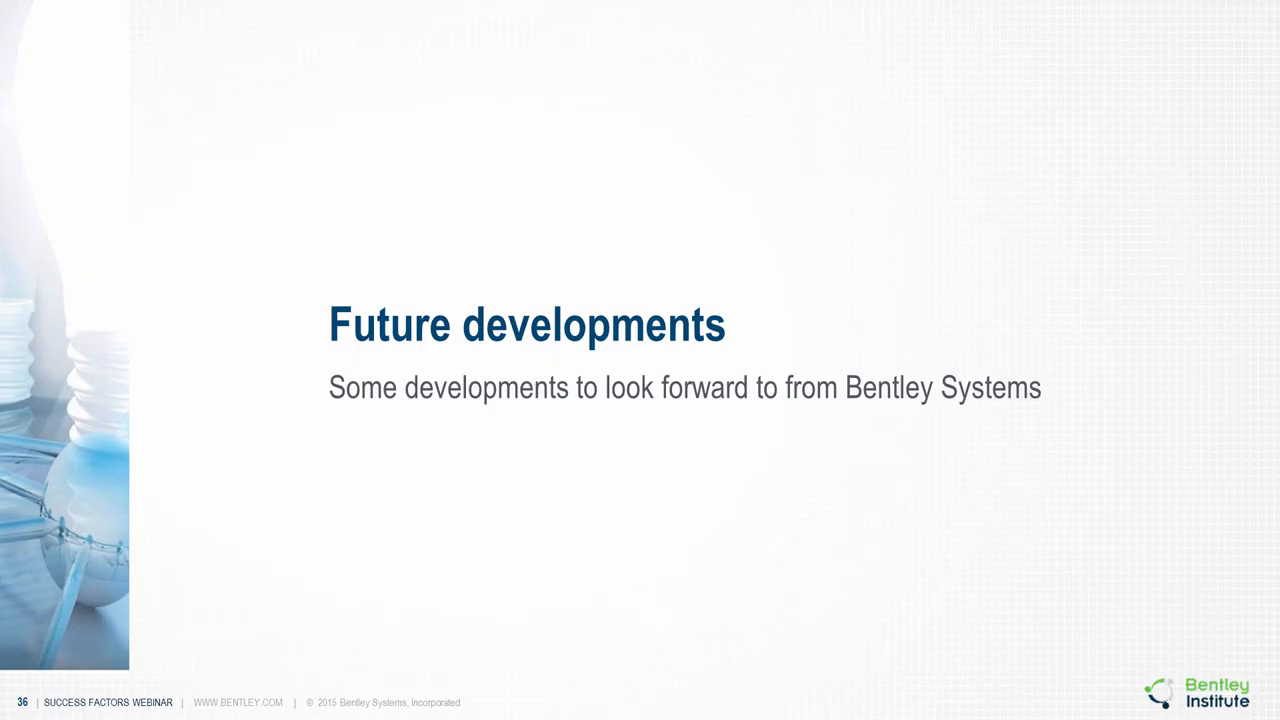
pyautogui.press('Right')
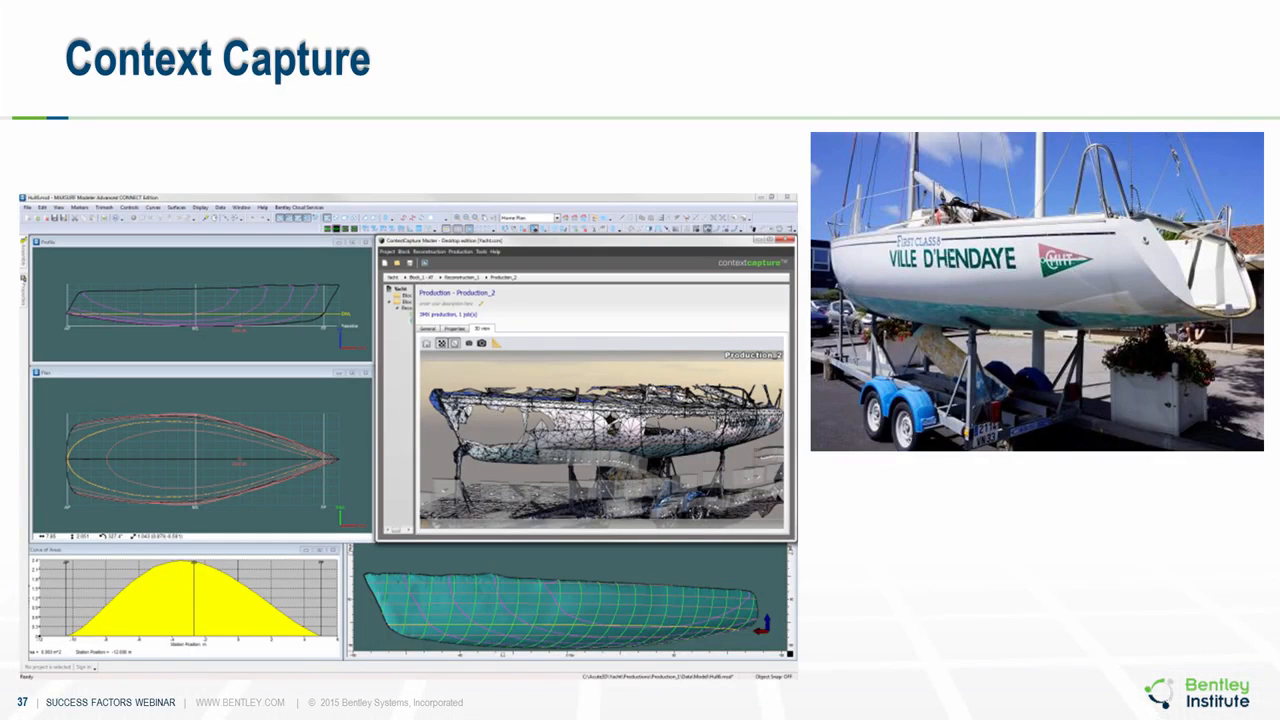